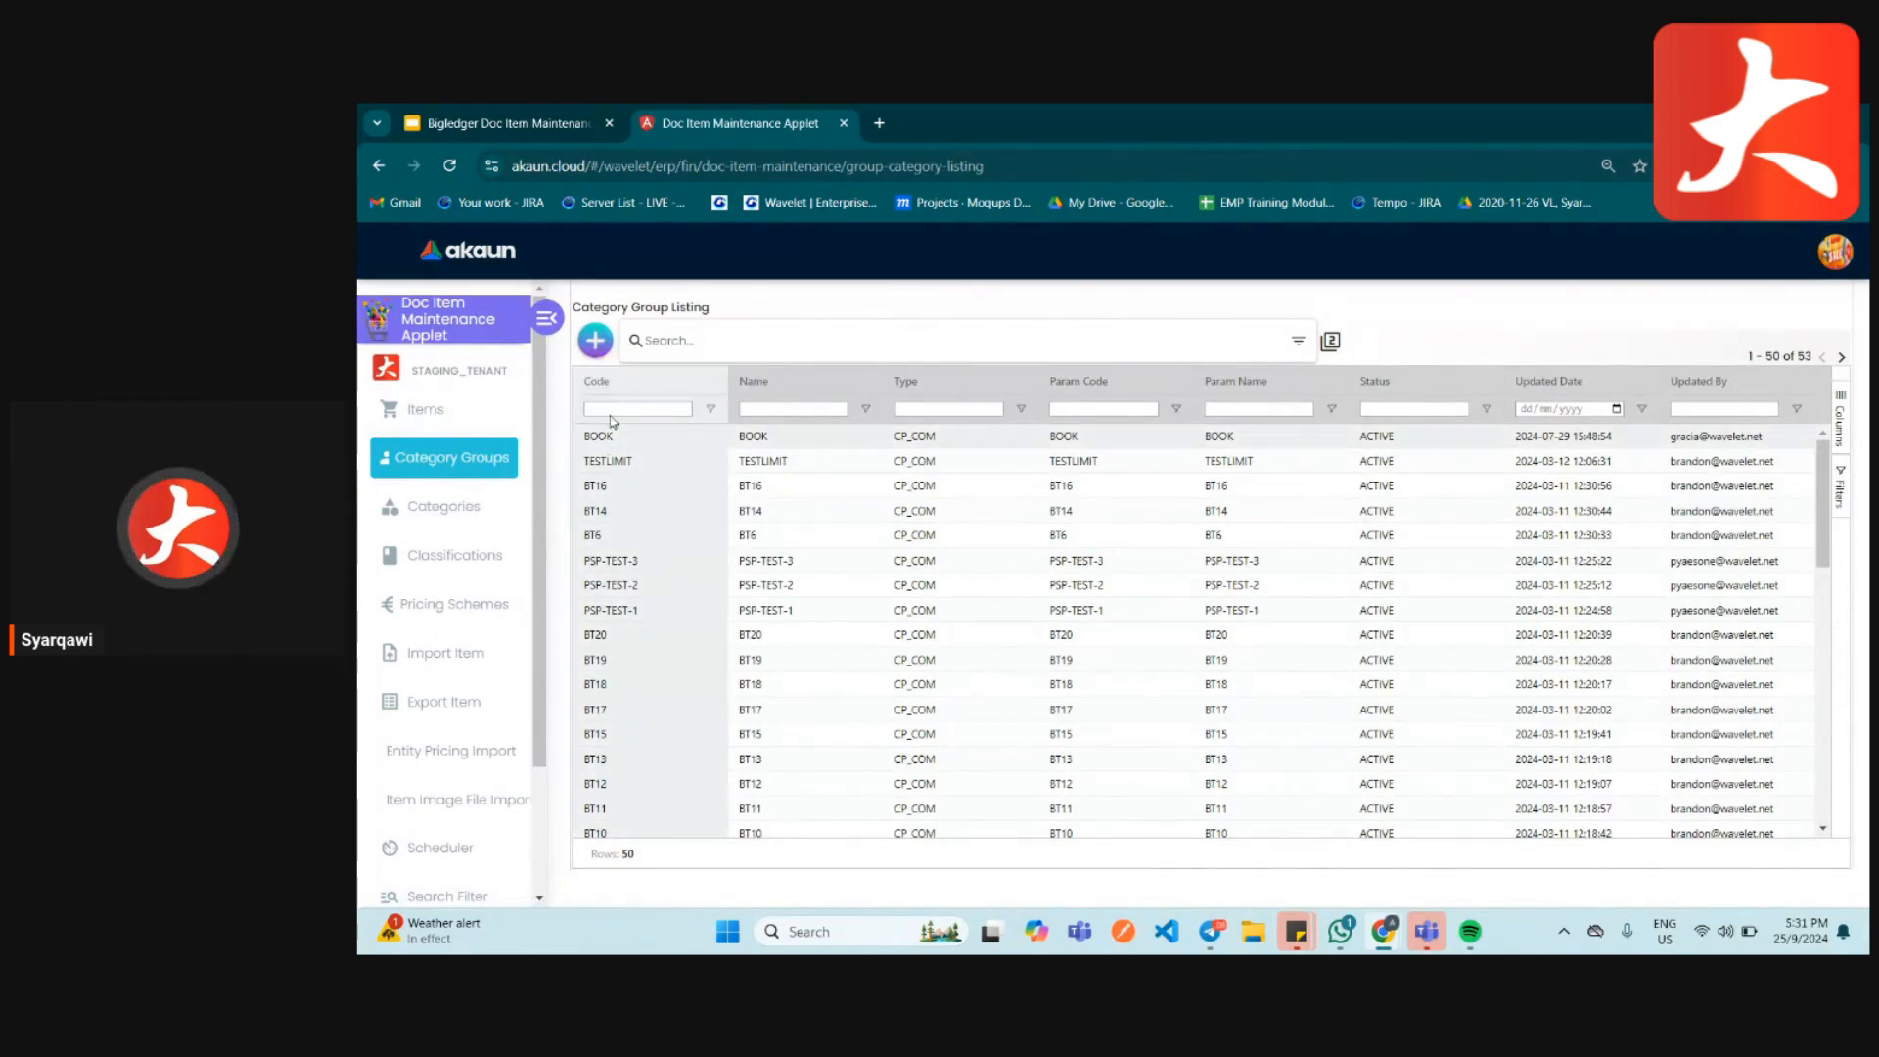
# - Look over the blank category group creation form and the categories linked to the BOOK category group
pyautogui.click(597, 342)
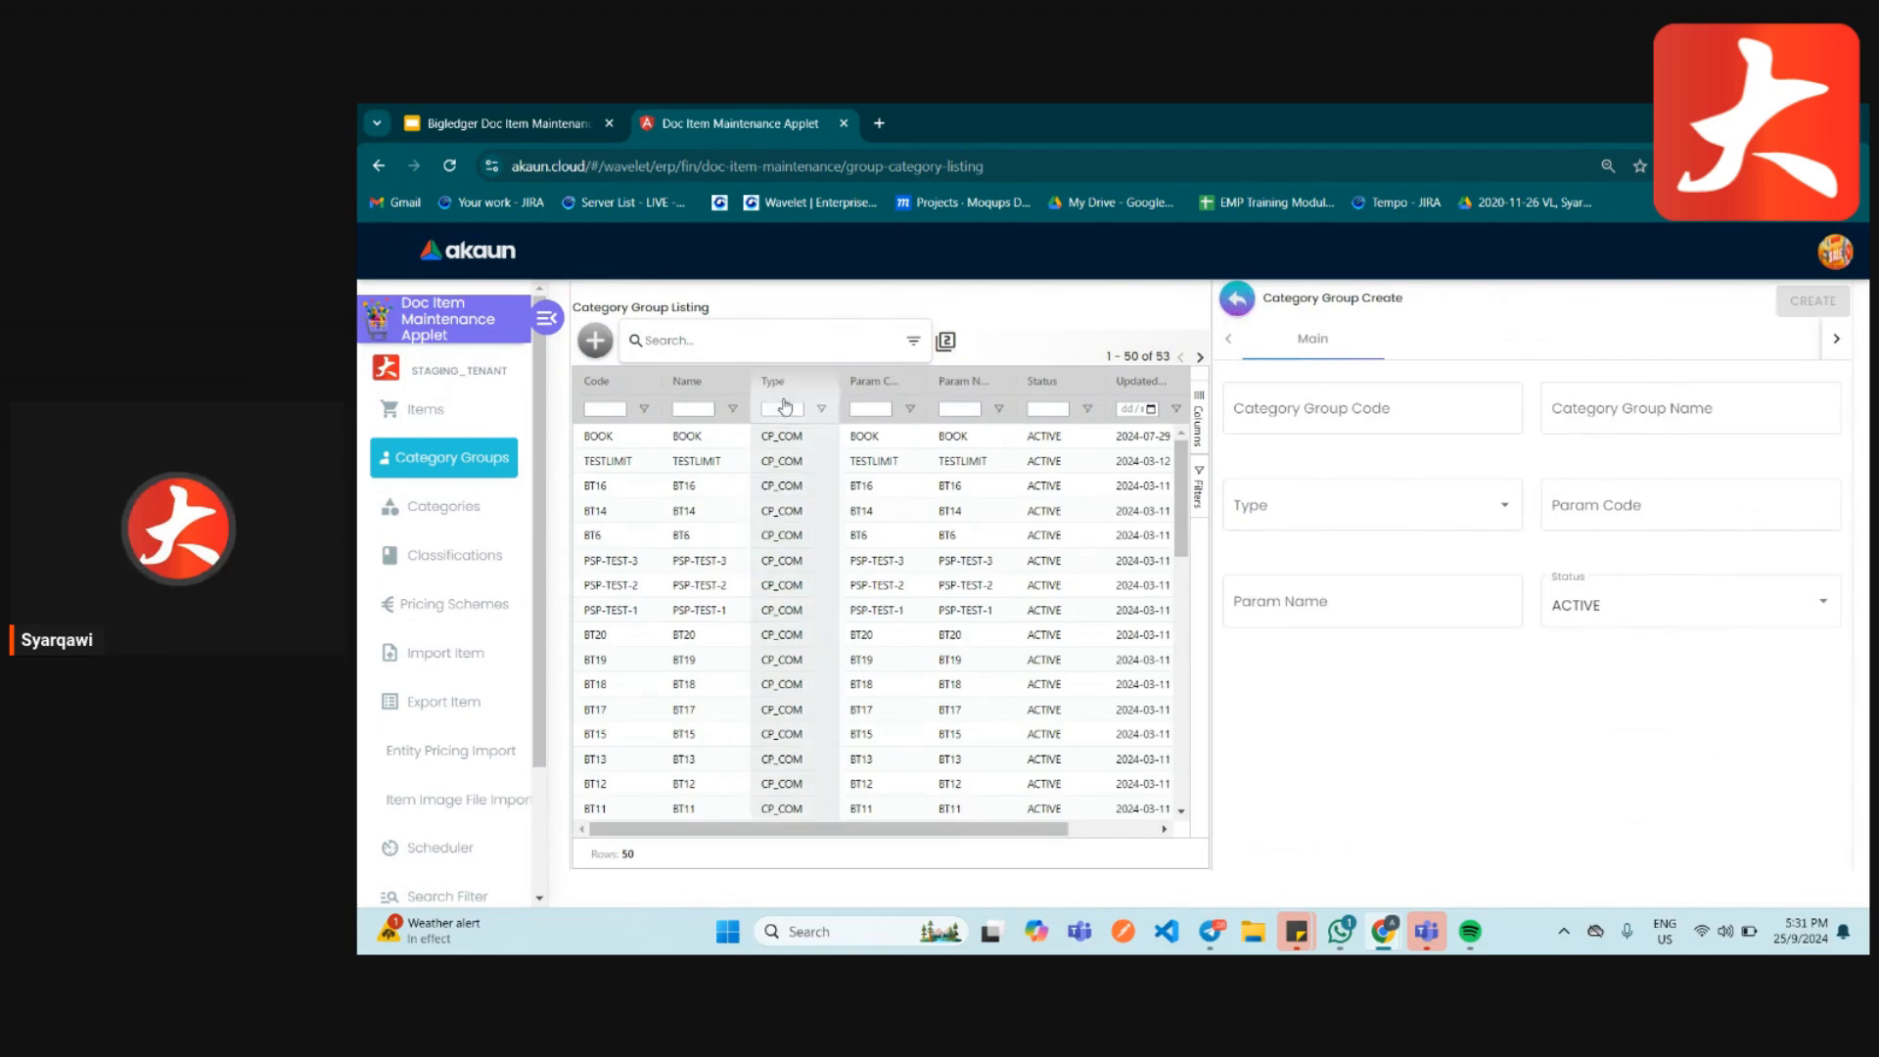
pyautogui.click(1239, 303)
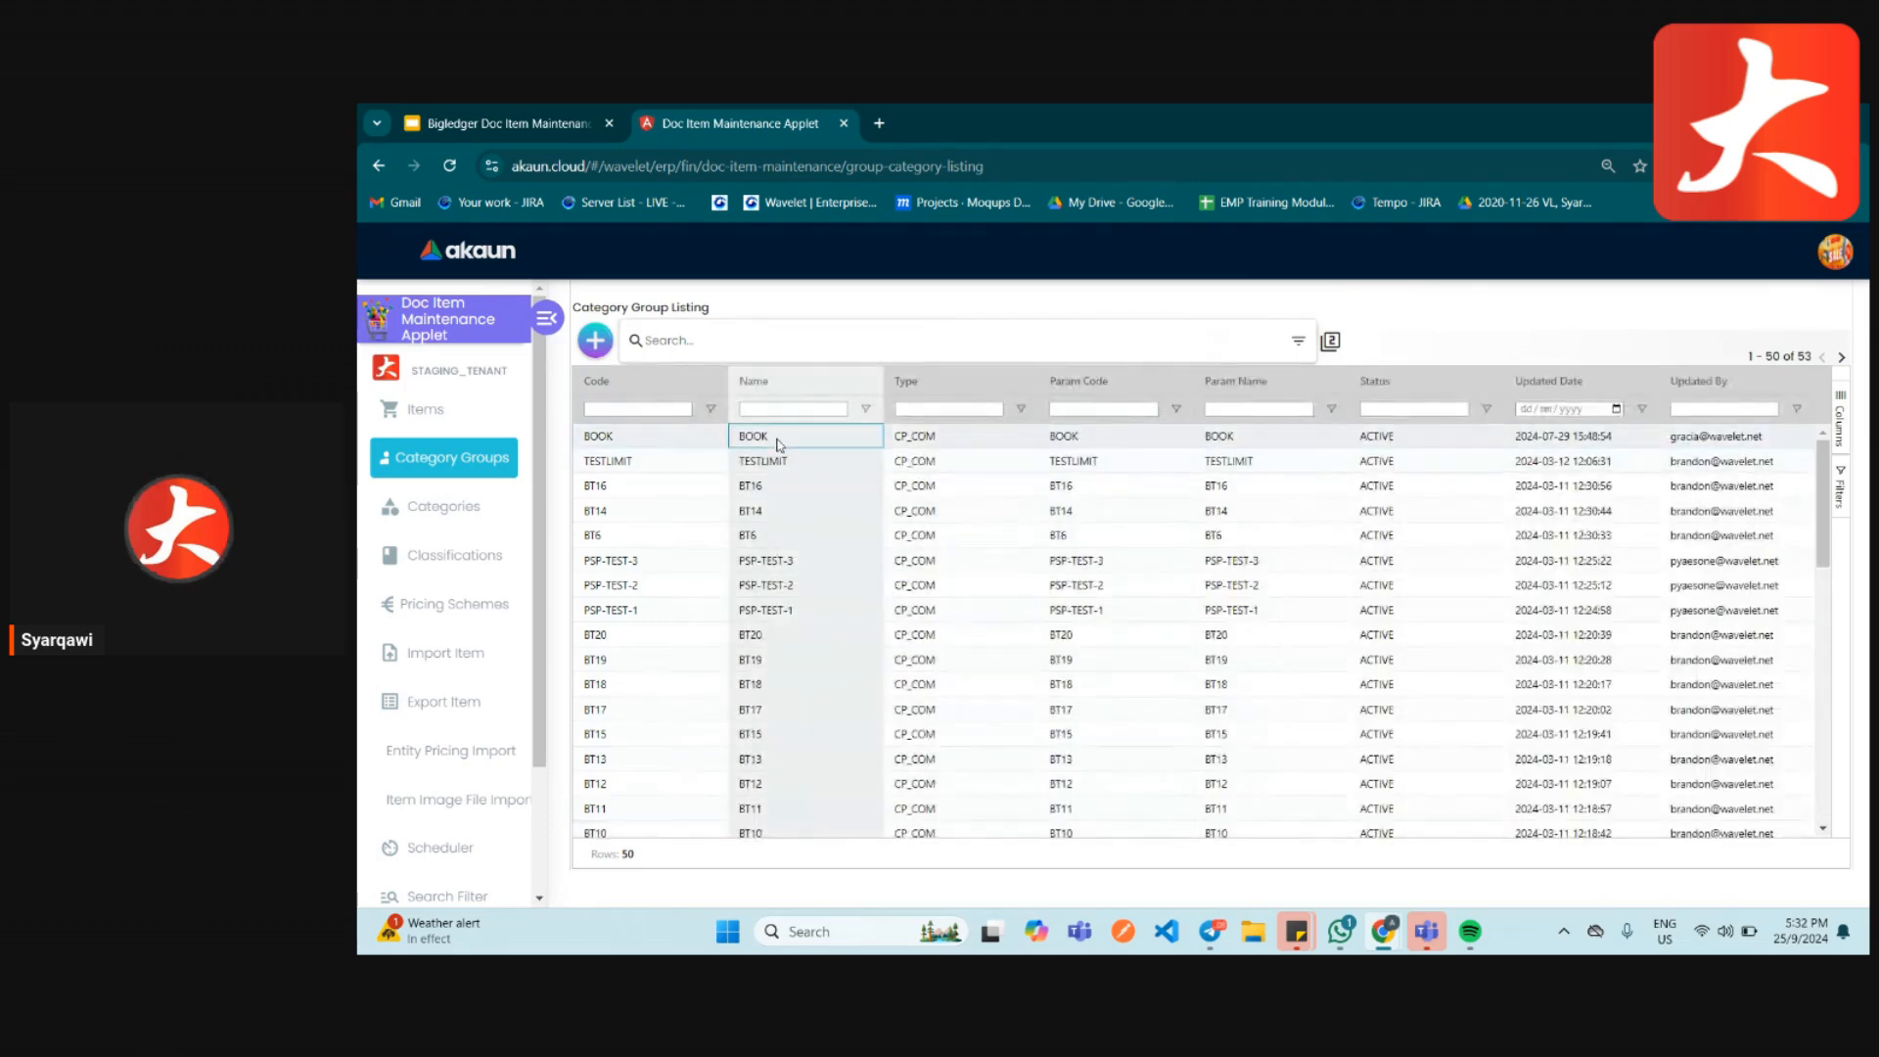
pyautogui.click(778, 440)
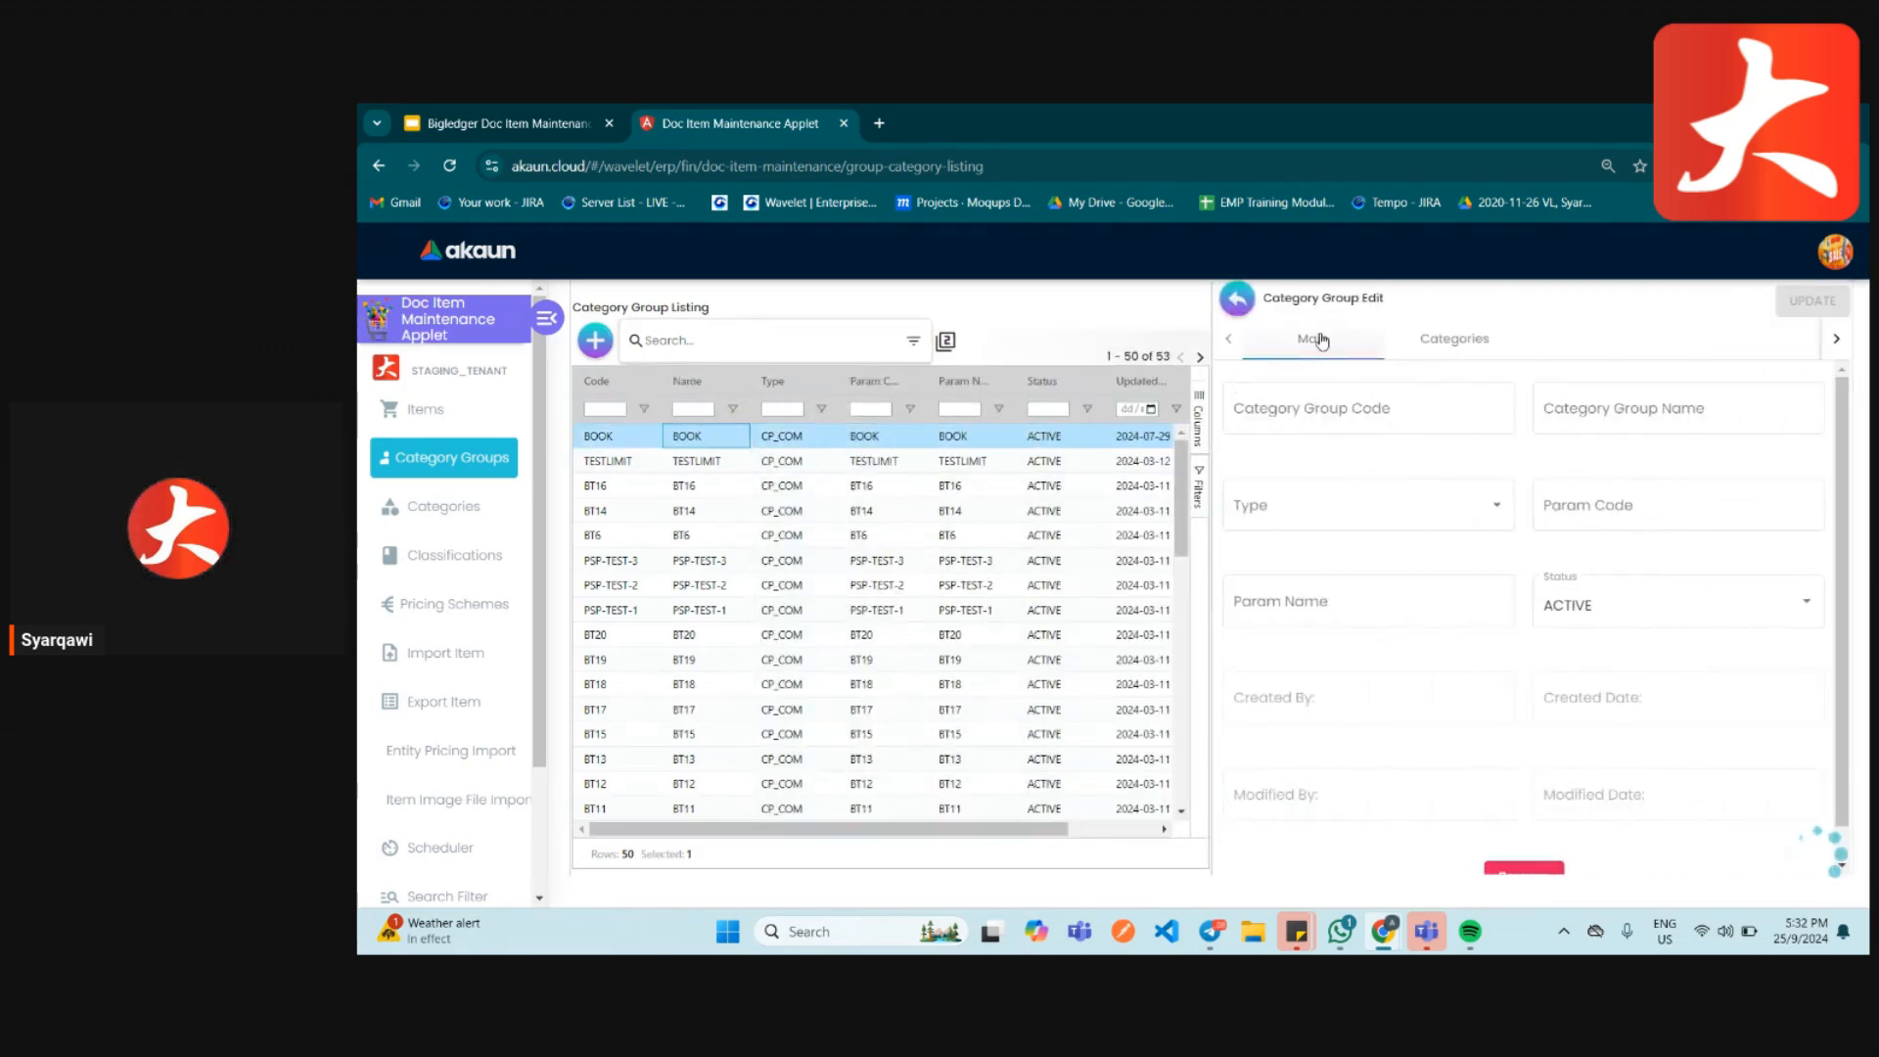
pyautogui.click(1457, 341)
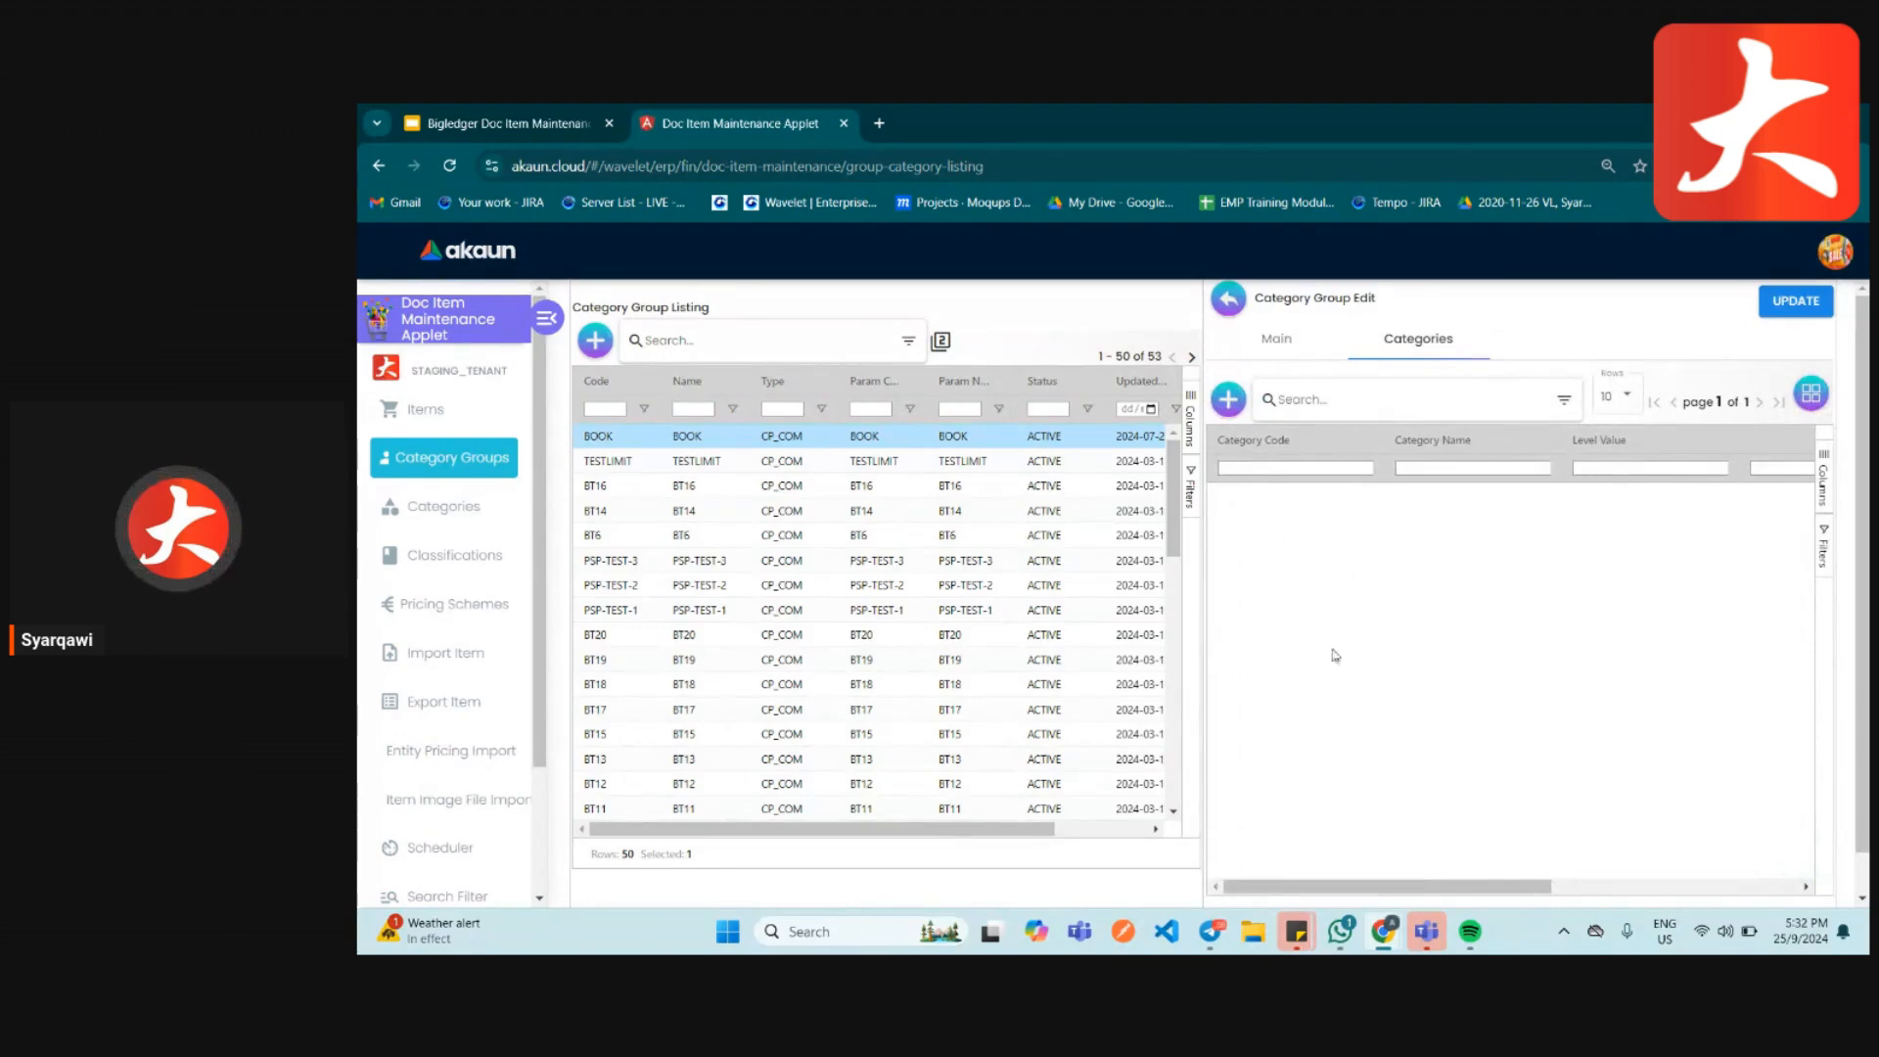
pyautogui.click(1230, 304)
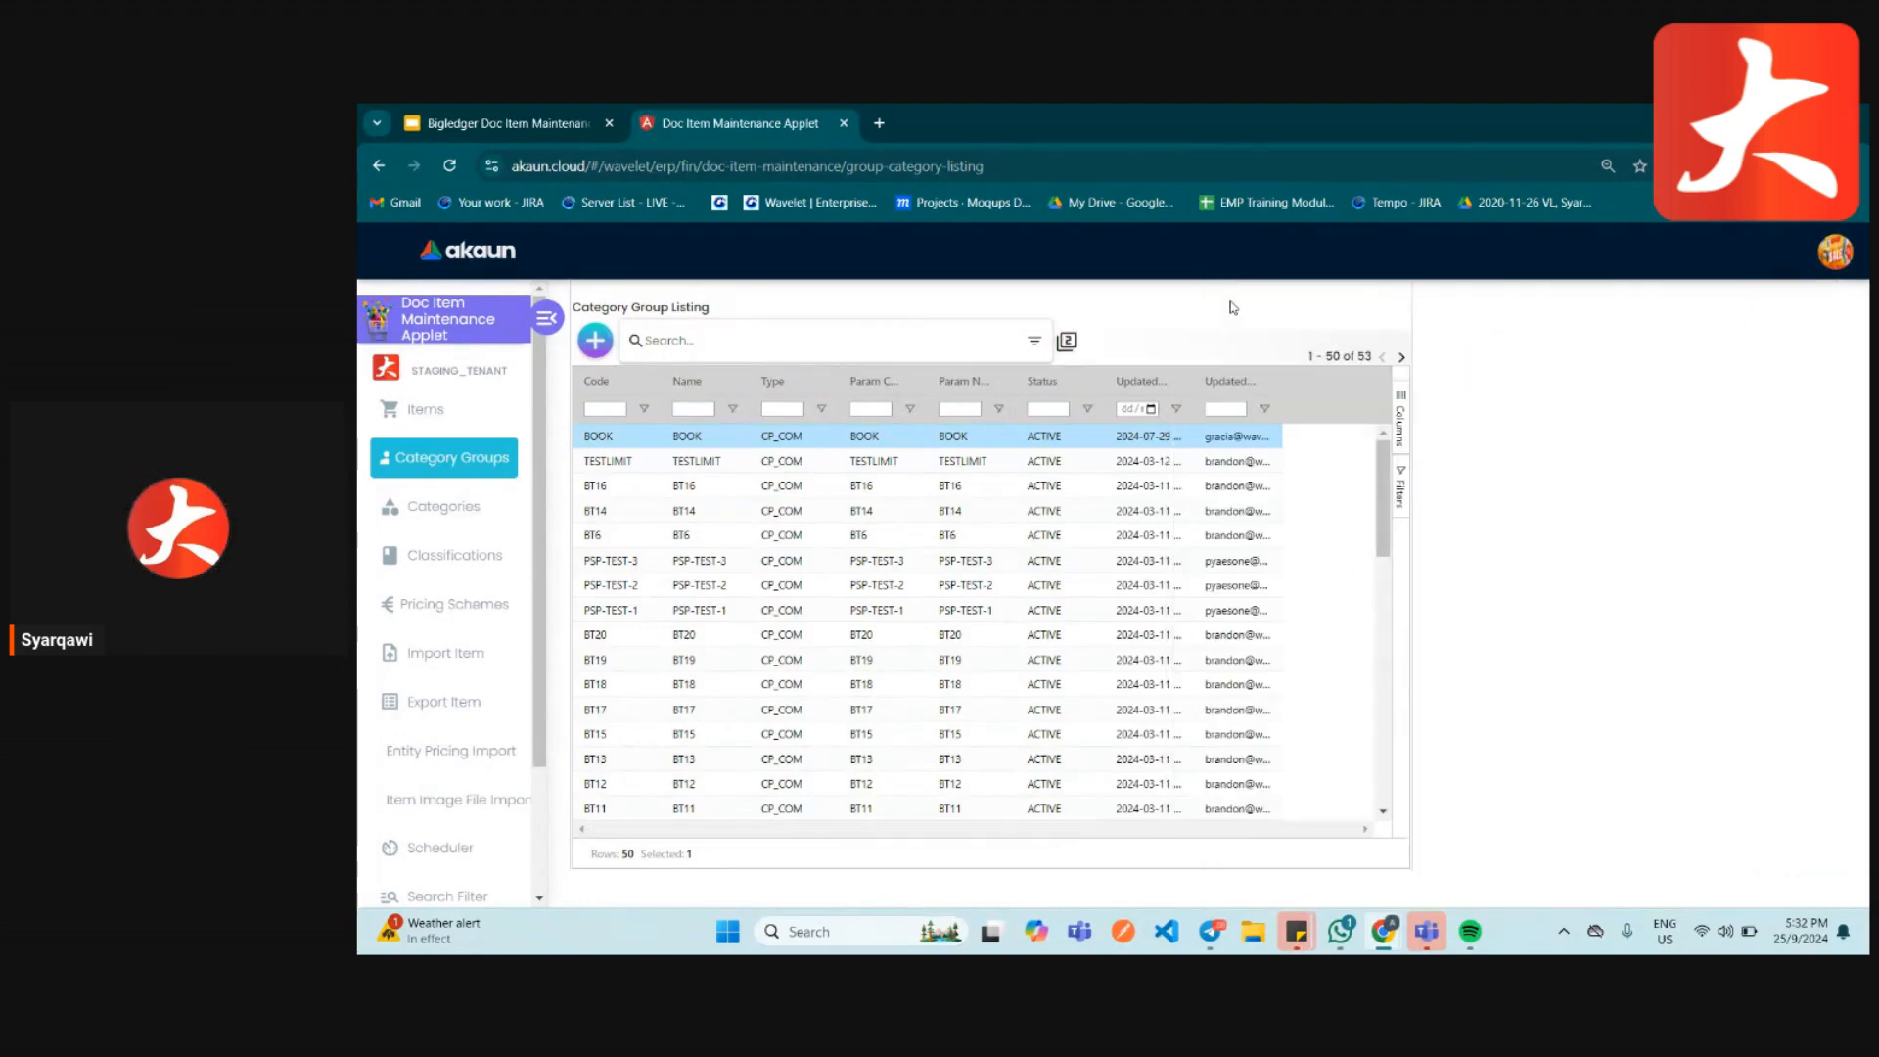
# - Review the item category, item classification and pricing scheme listings
pyautogui.click(462, 516)
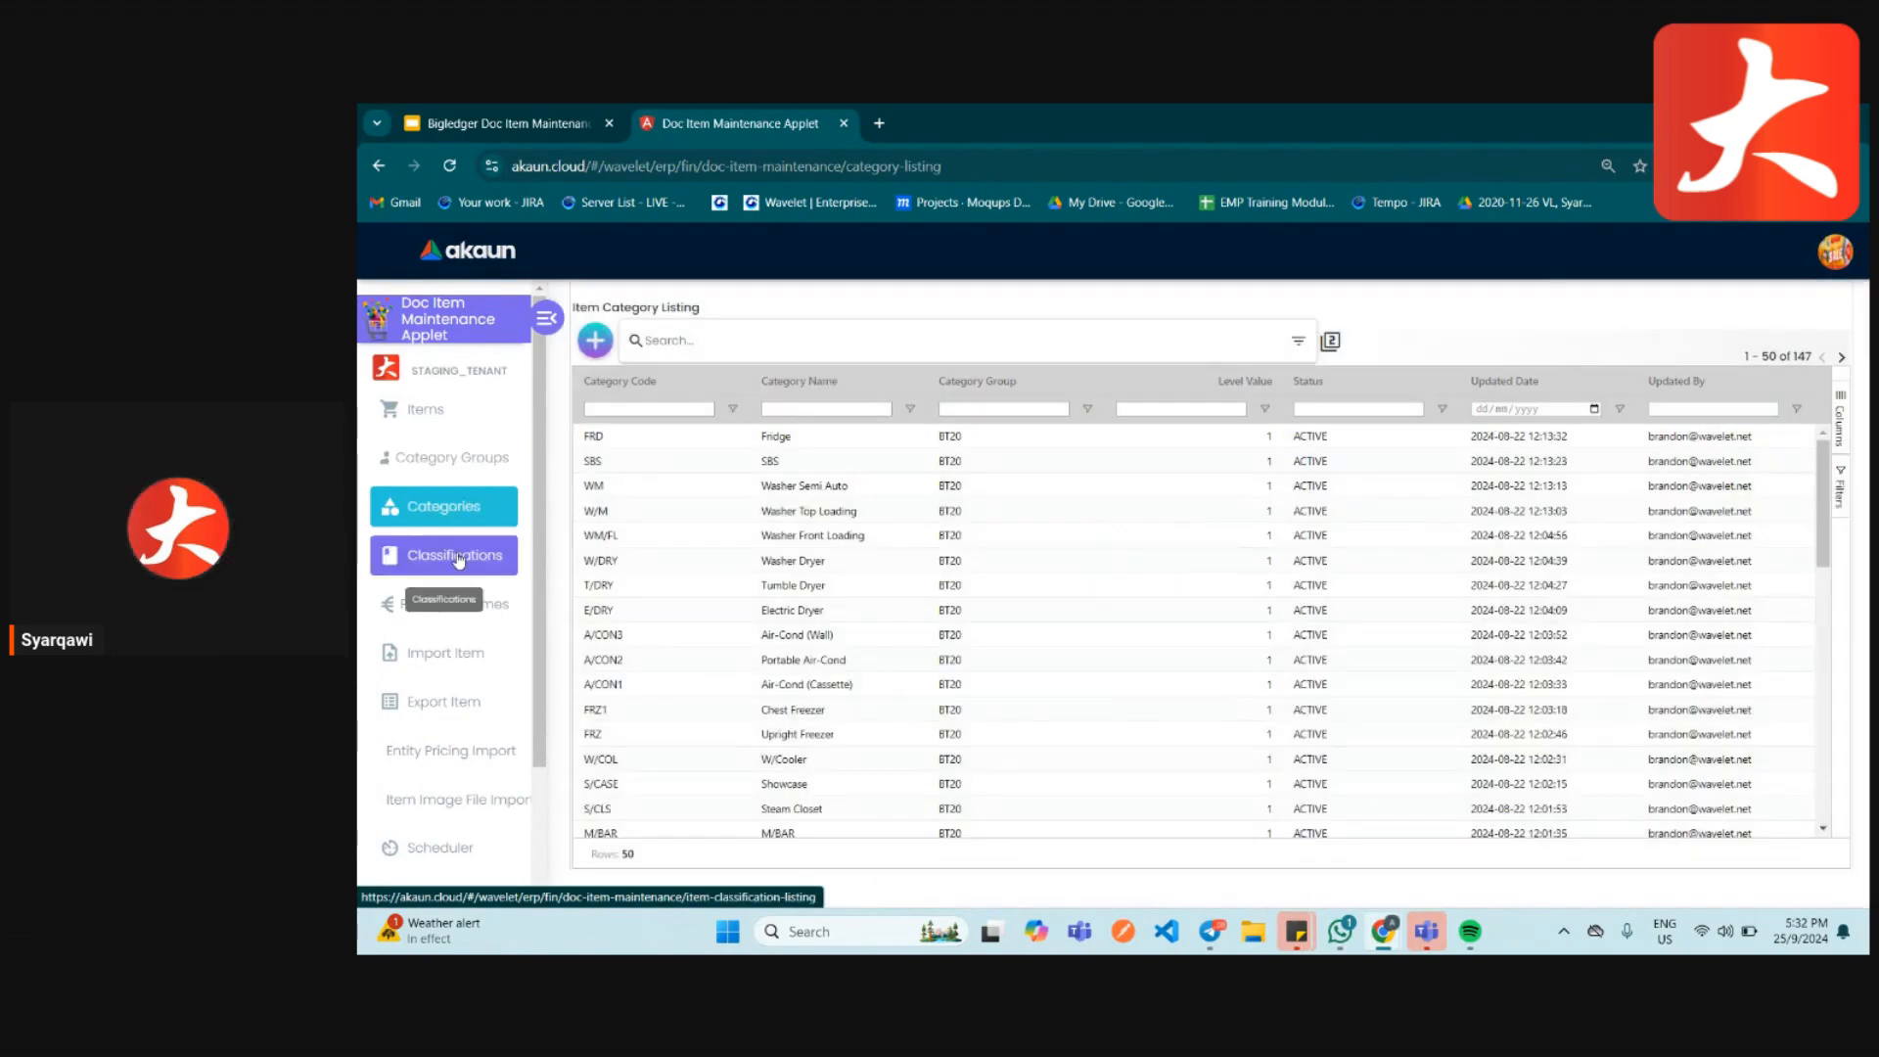
pyautogui.click(457, 557)
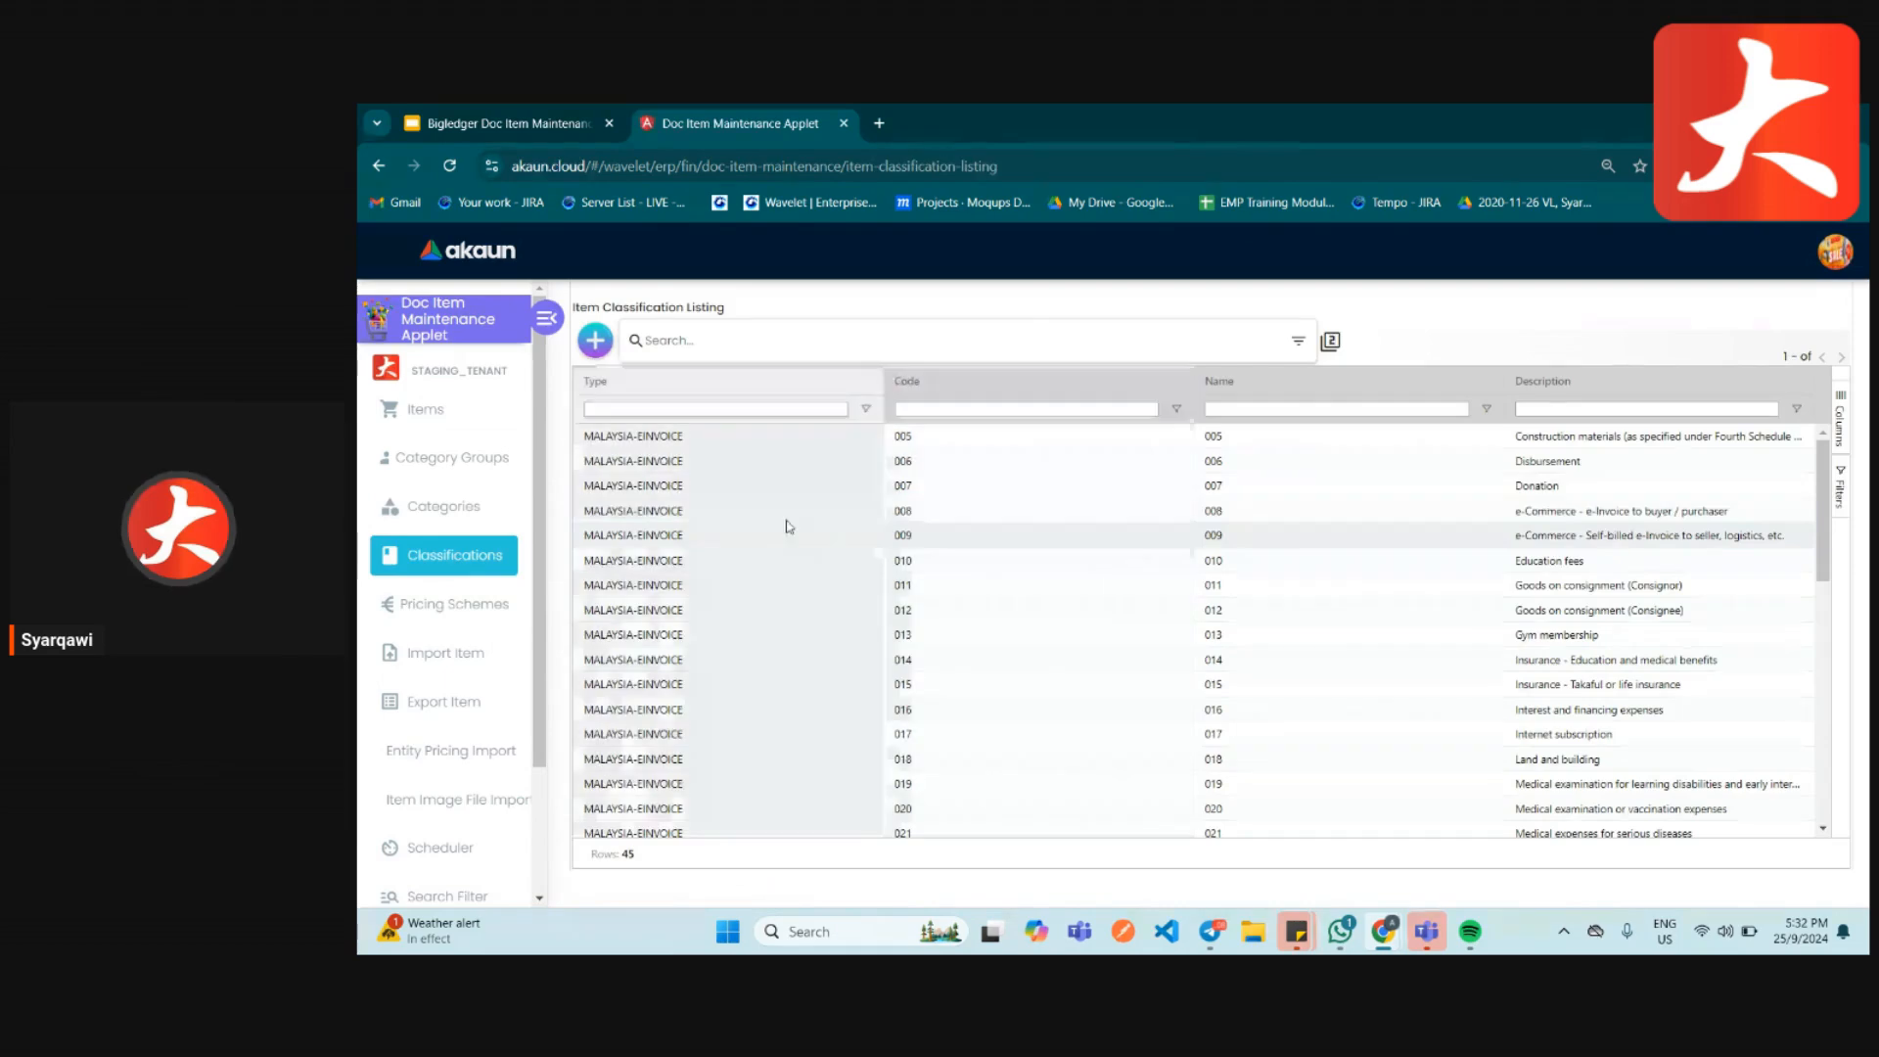
pyautogui.scroll(-3, 789, 527)
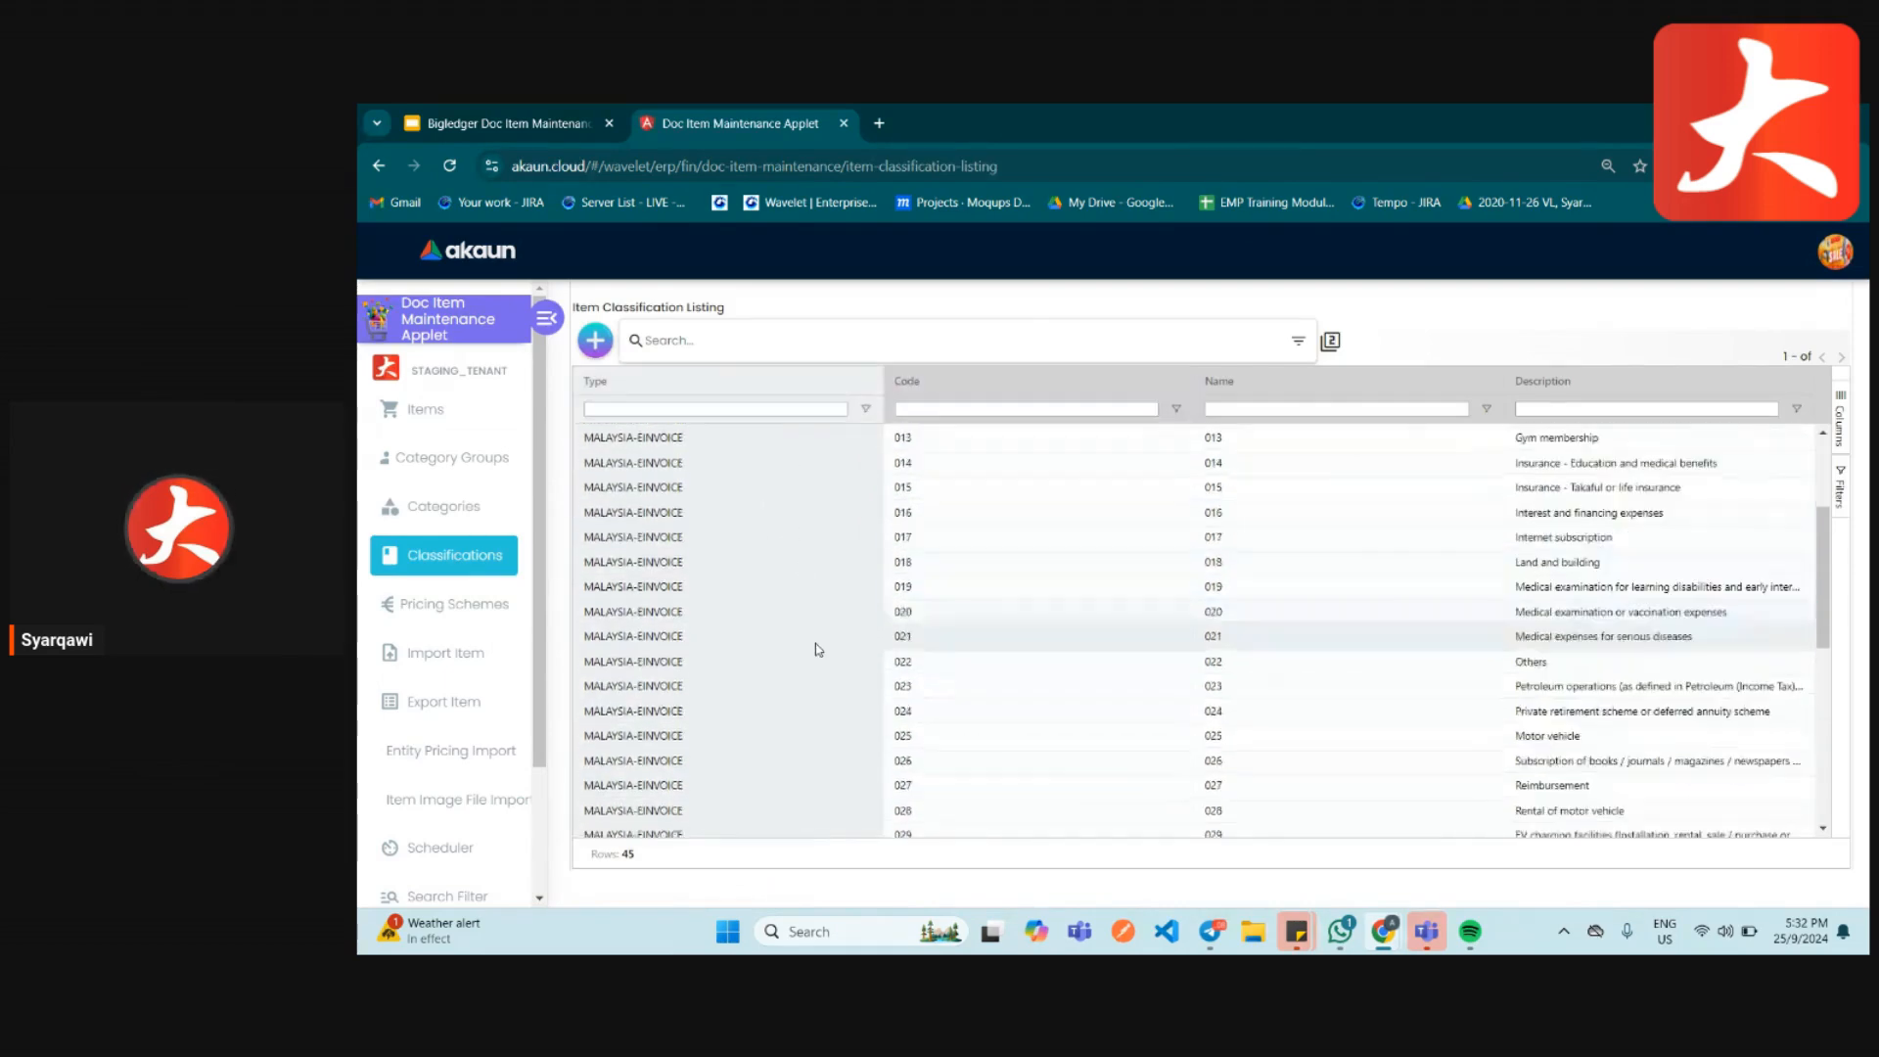
pyautogui.scroll(-4, 783, 627)
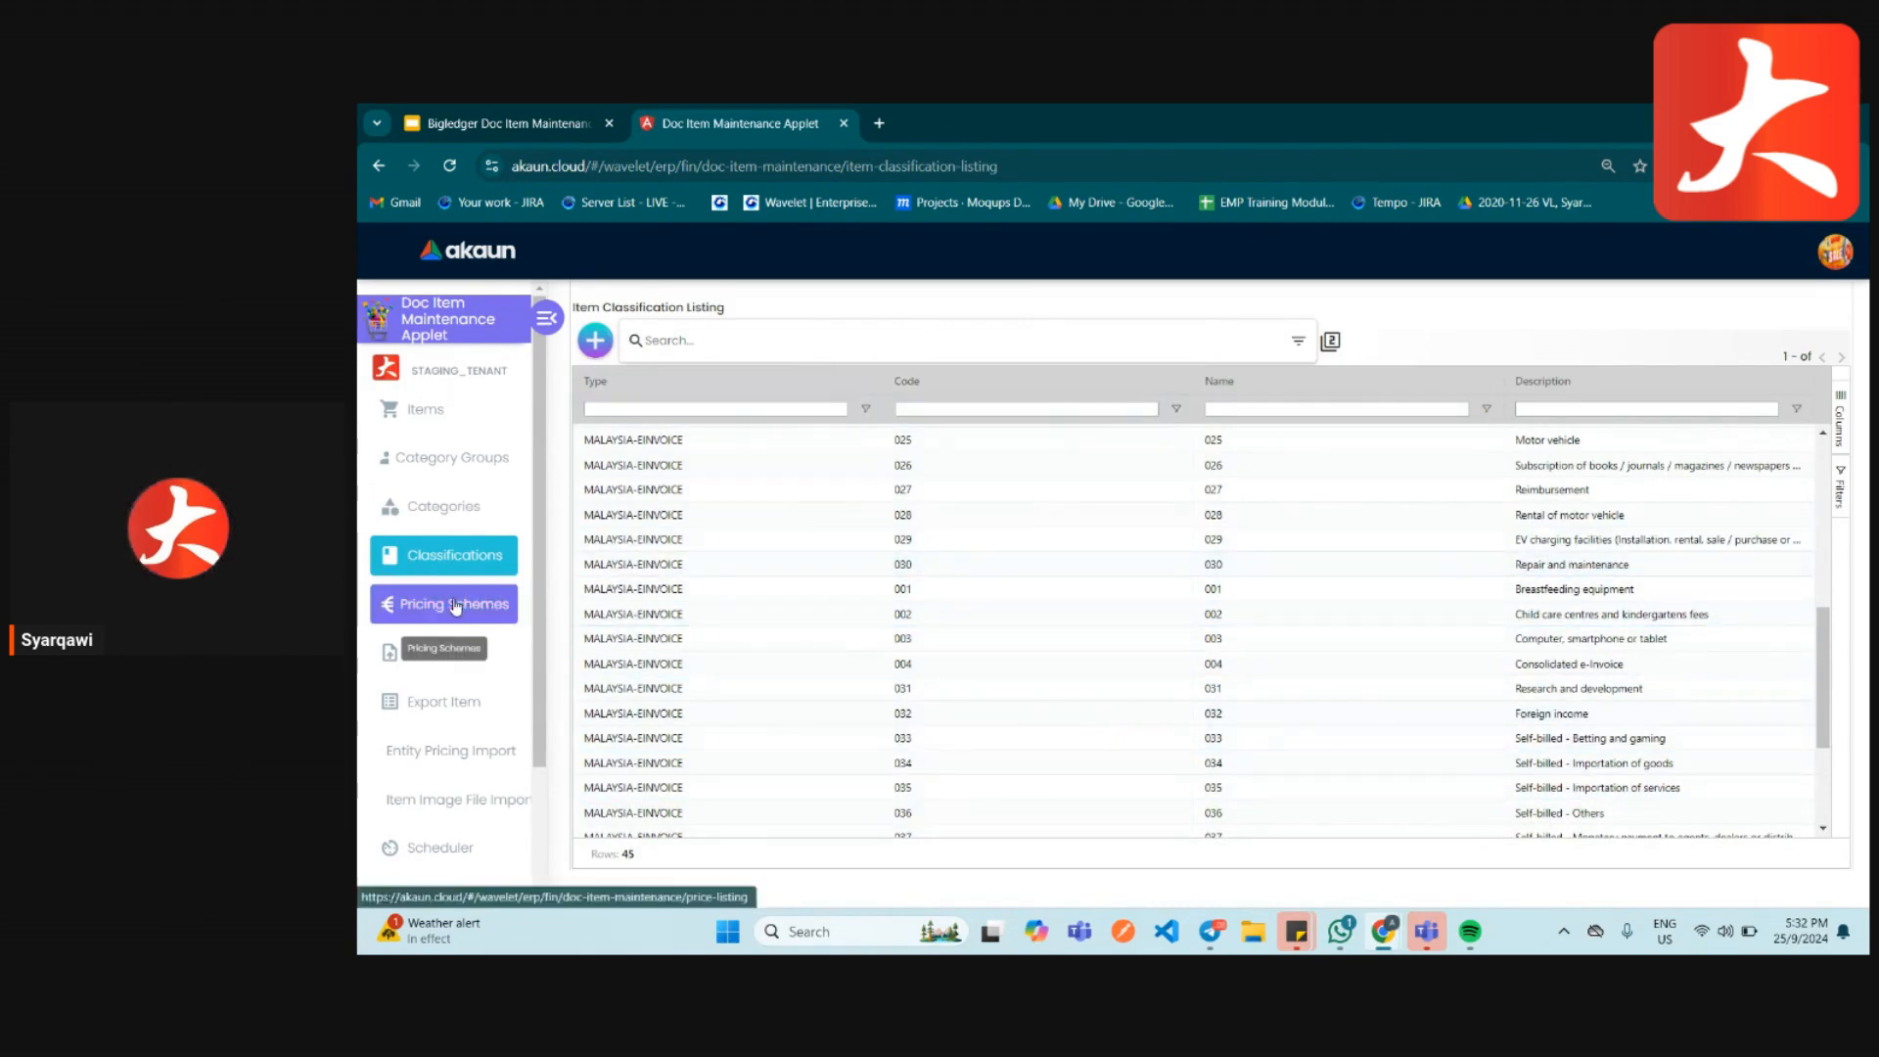
pyautogui.click(455, 606)
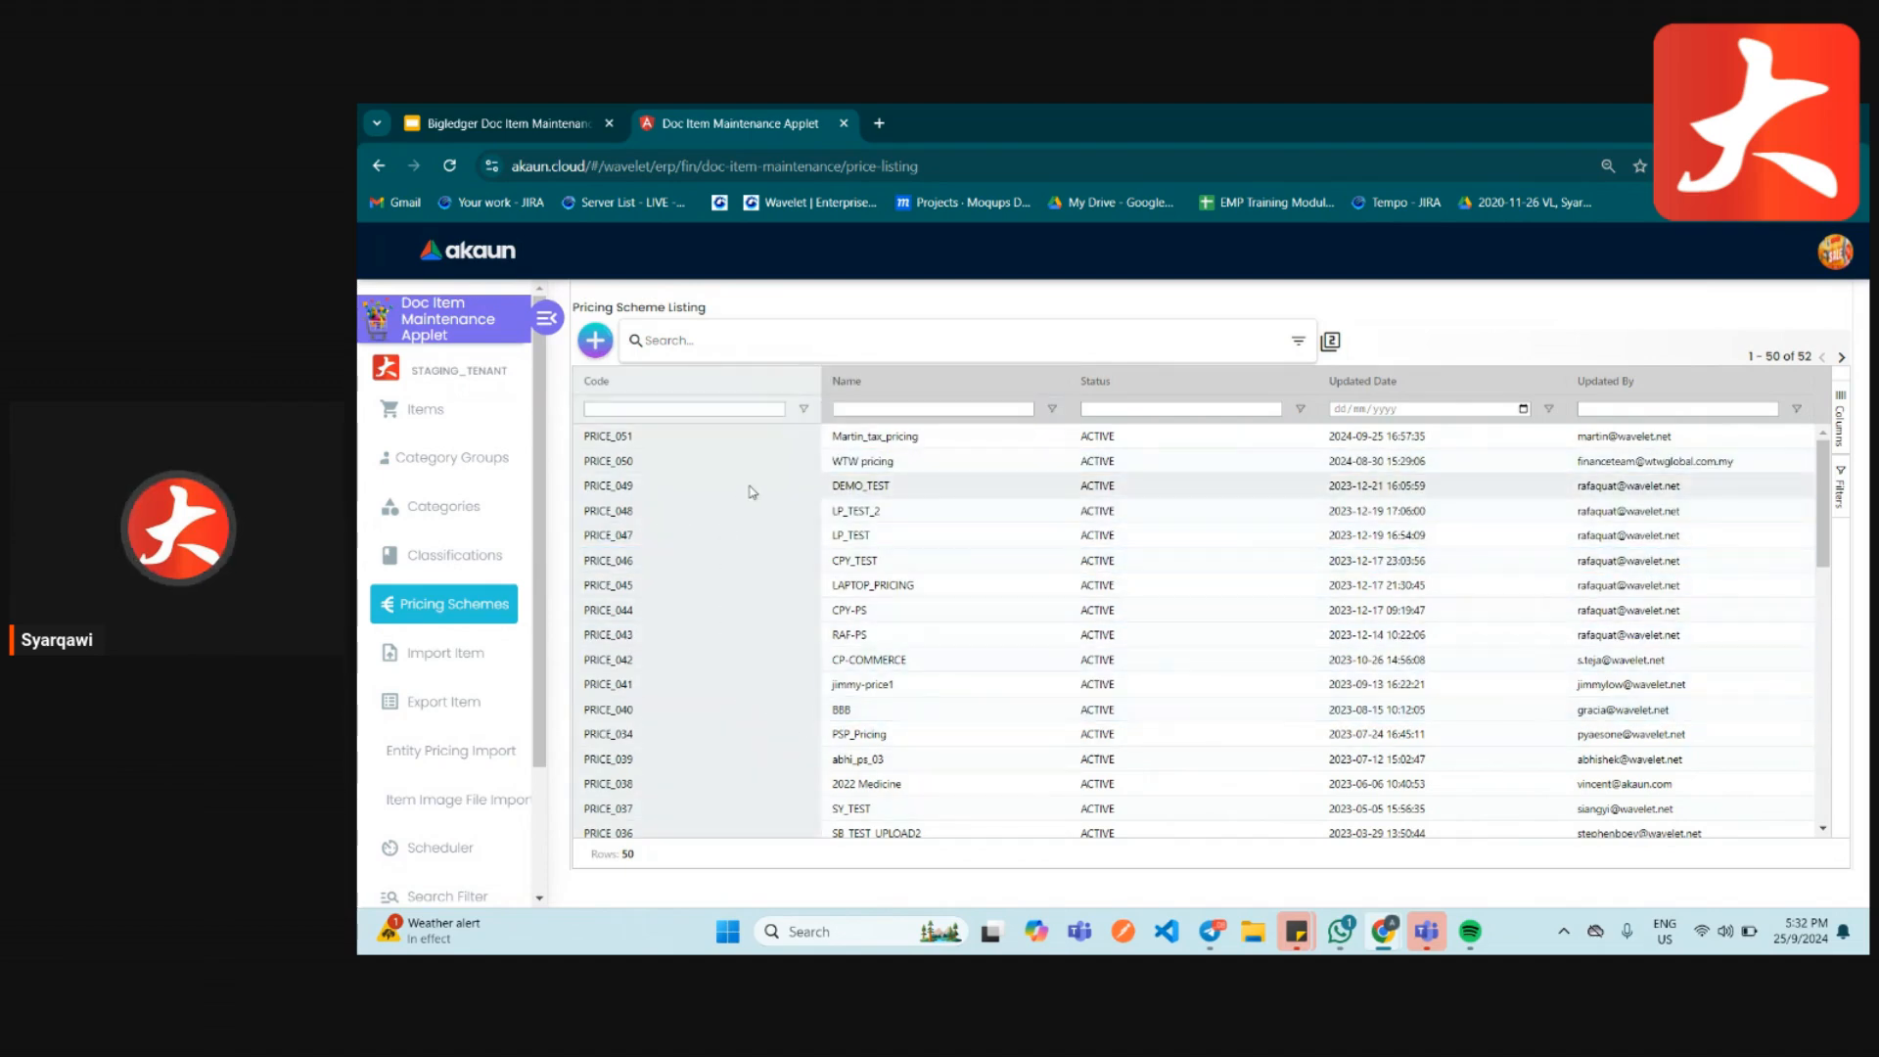
pyautogui.click(758, 469)
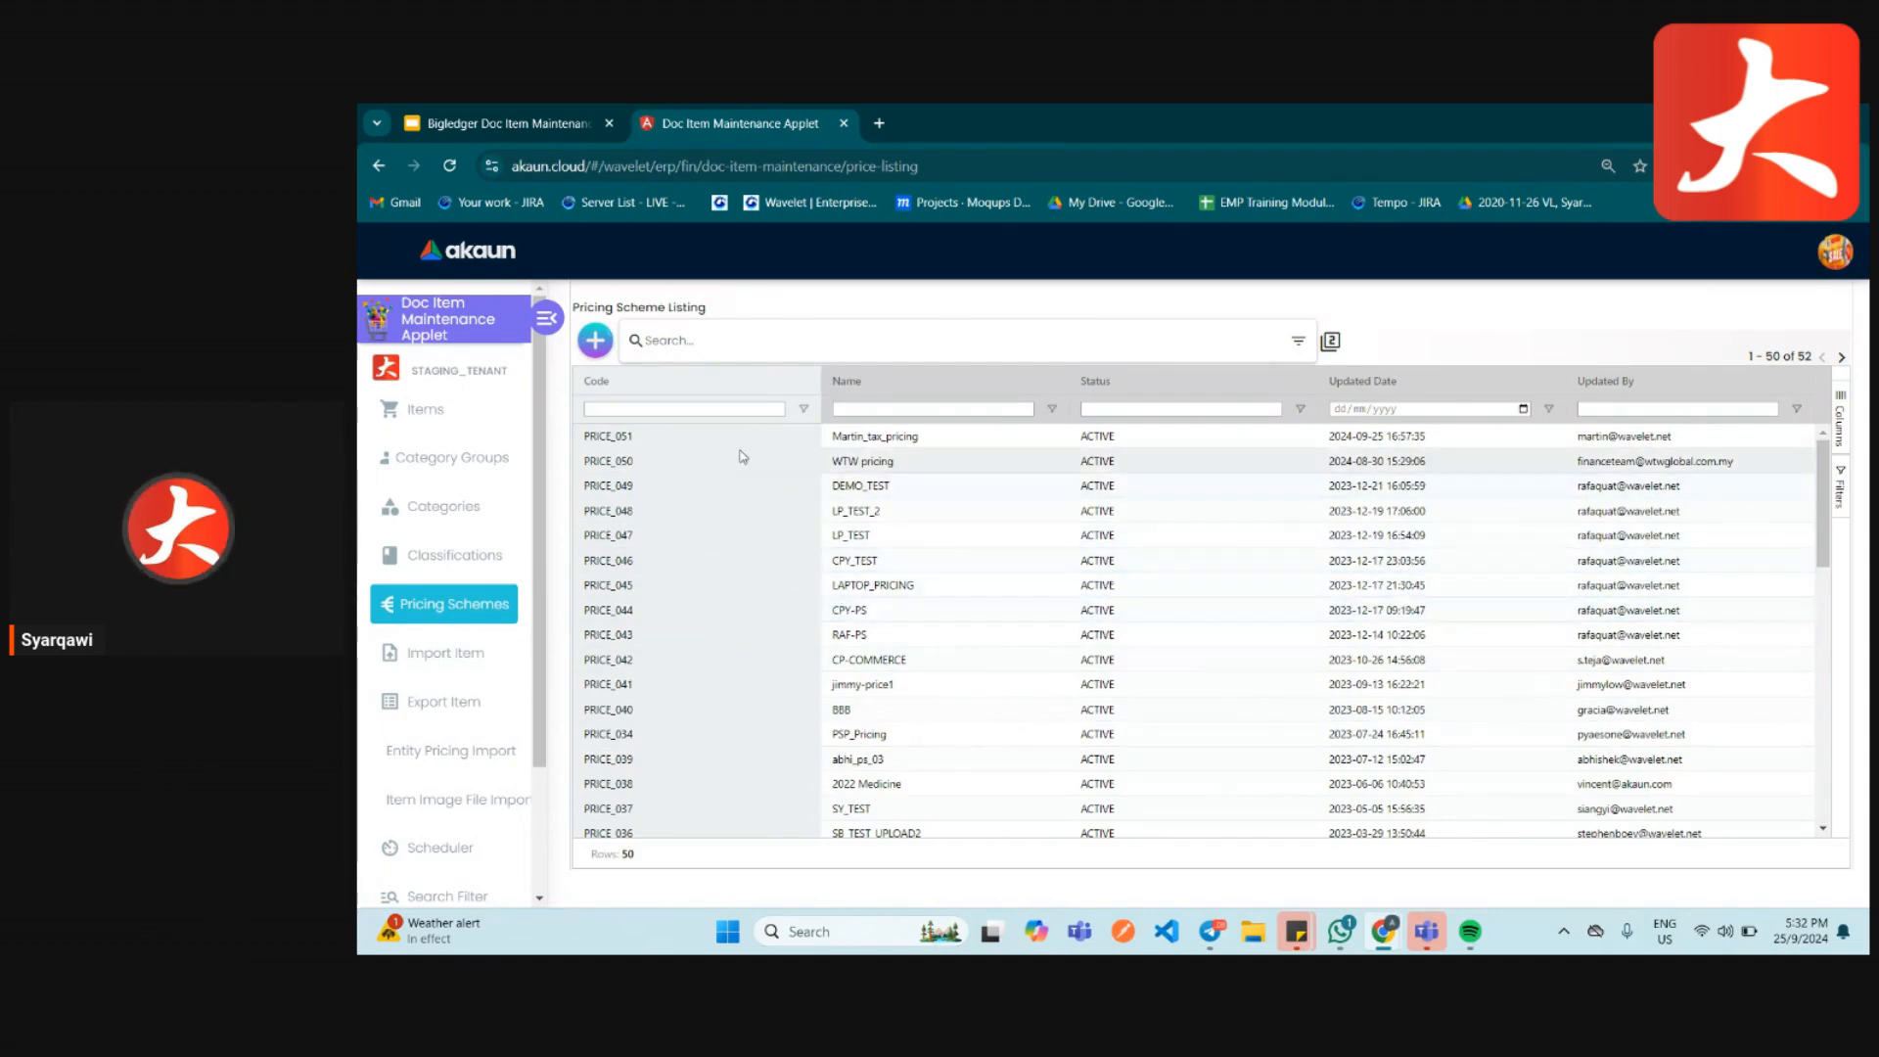
# - Start a new Doc Item file import and examine the fields offered for its sample format
pyautogui.click(439, 669)
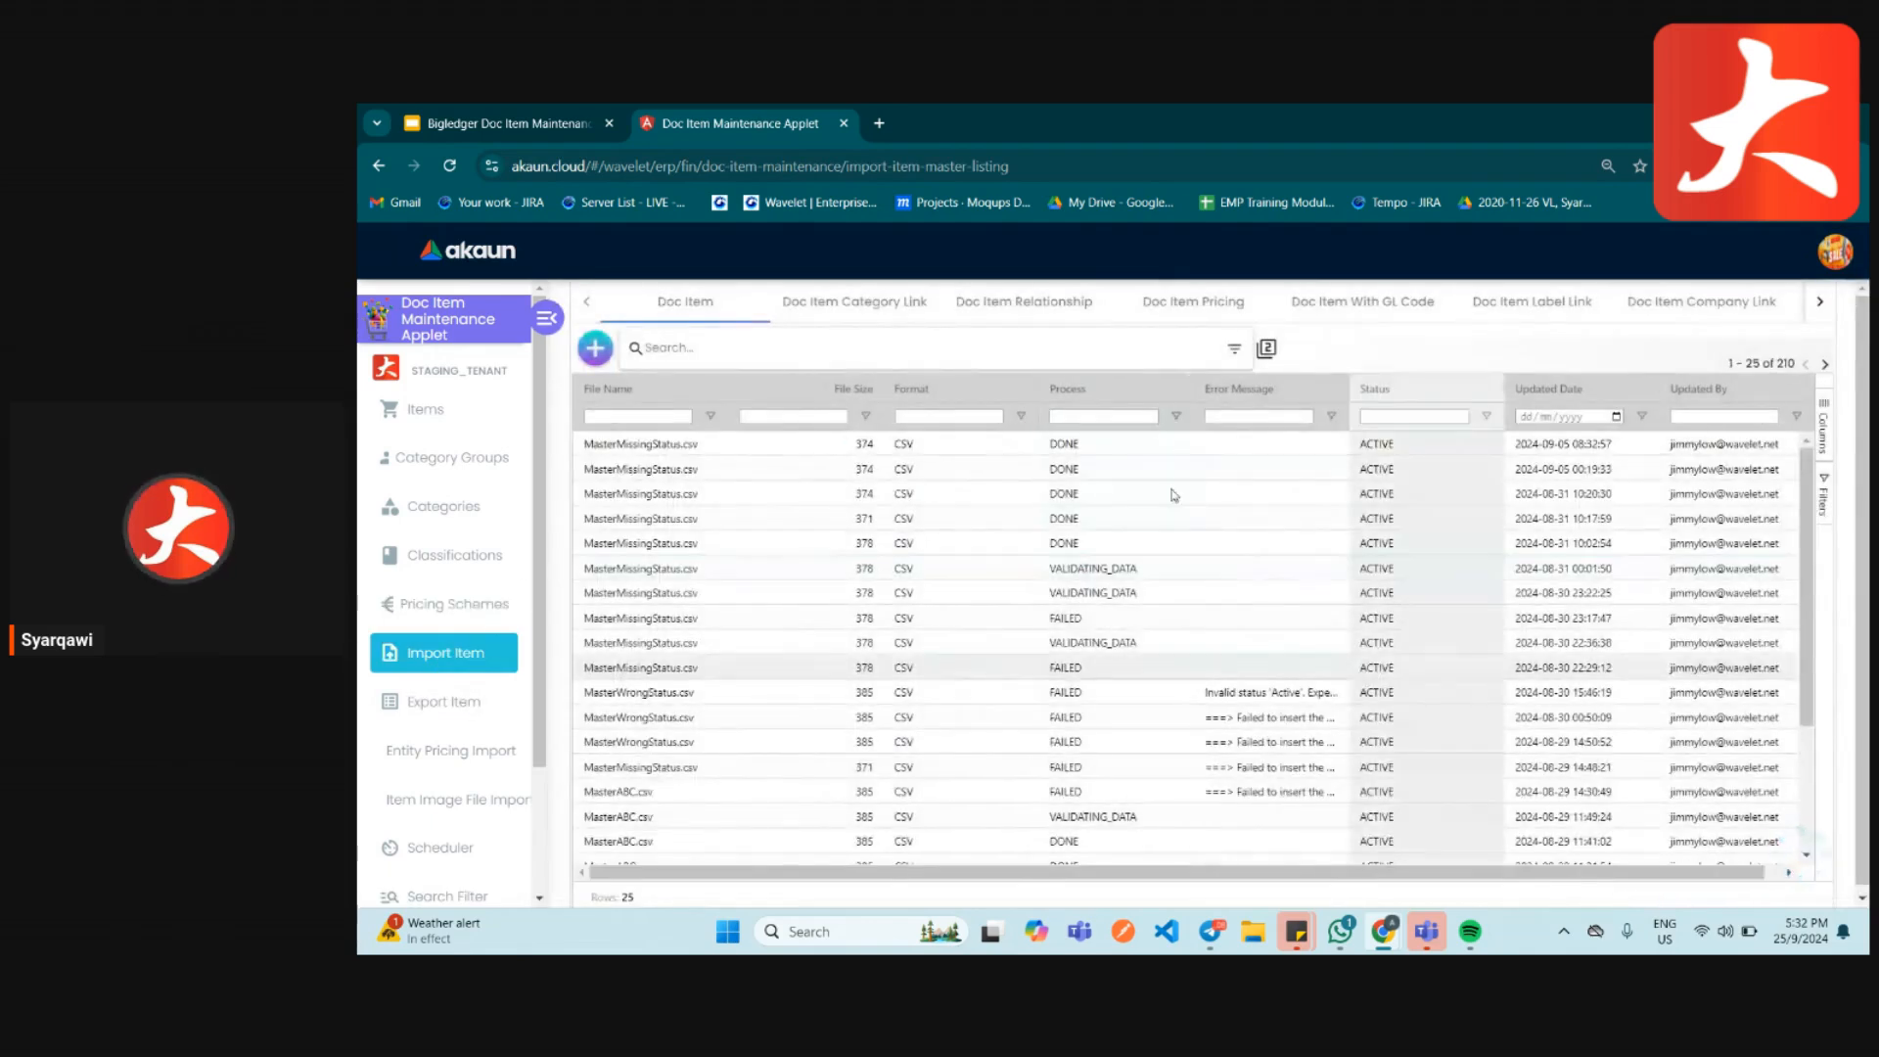
pyautogui.click(595, 350)
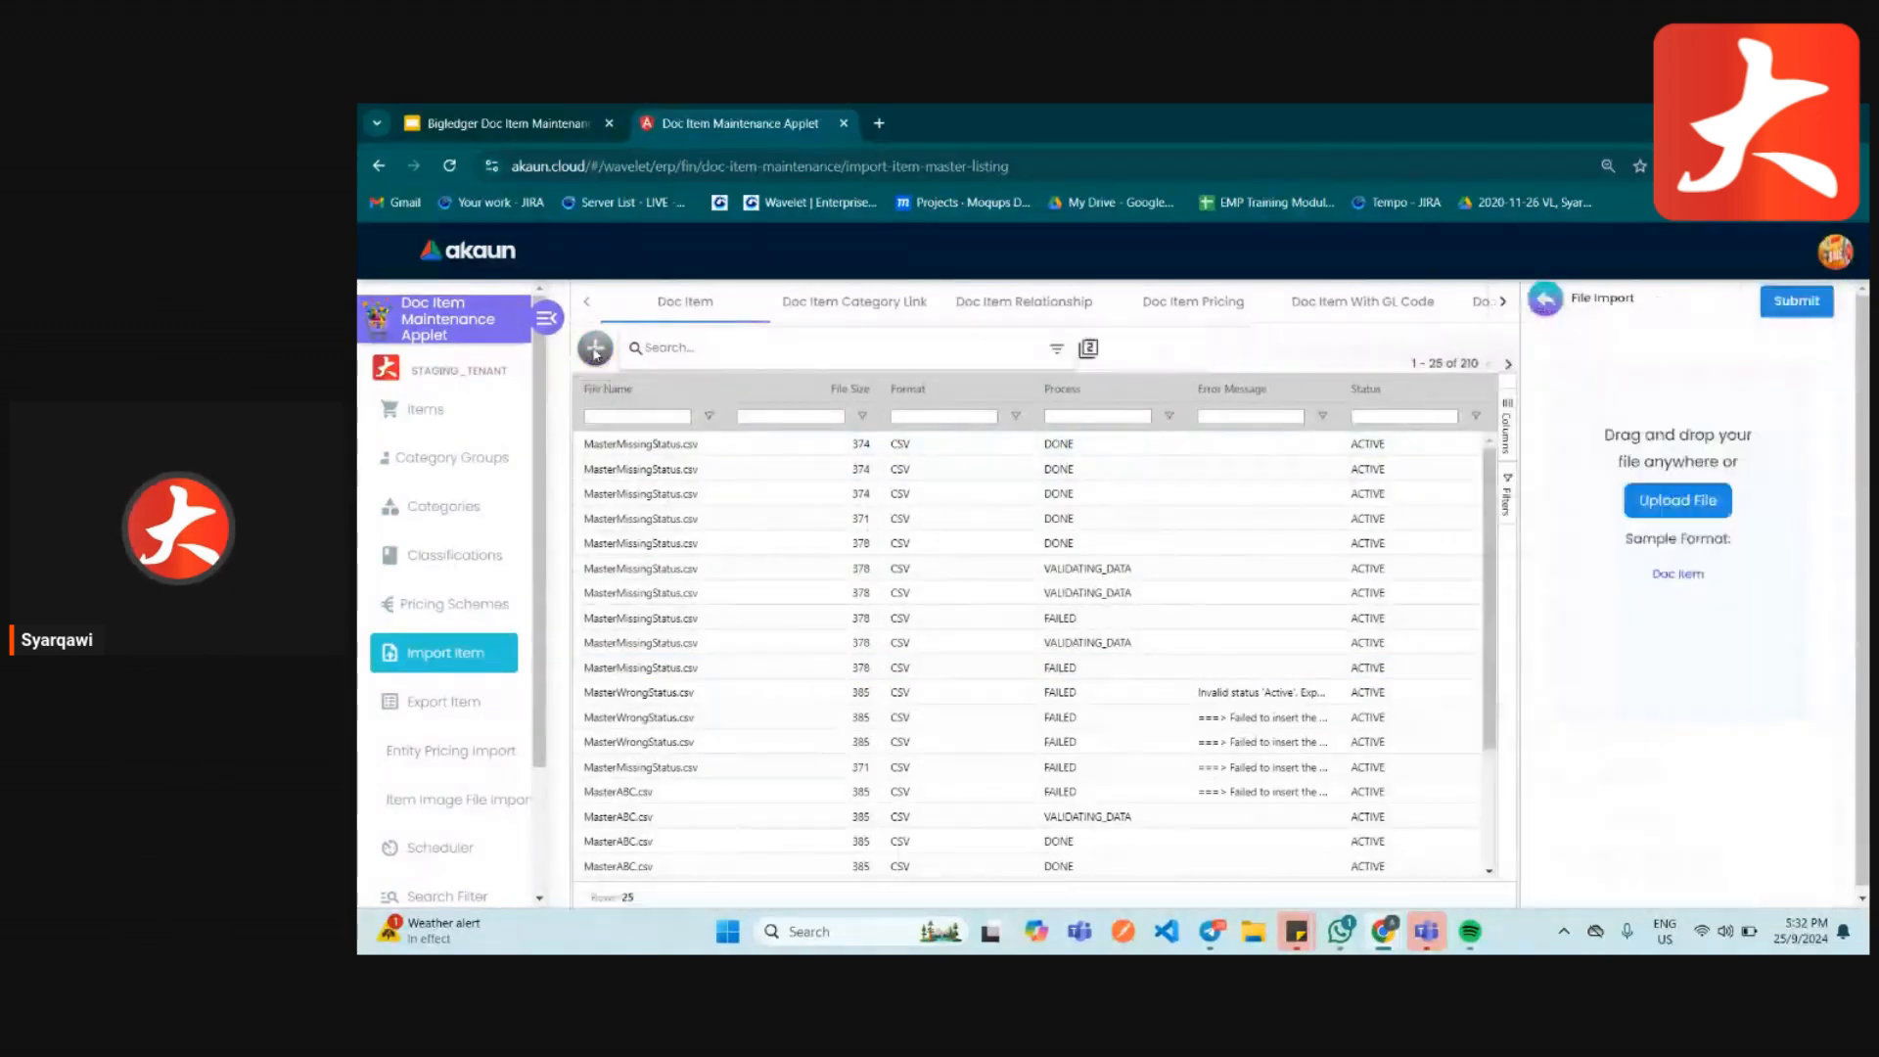
pyautogui.click(1512, 550)
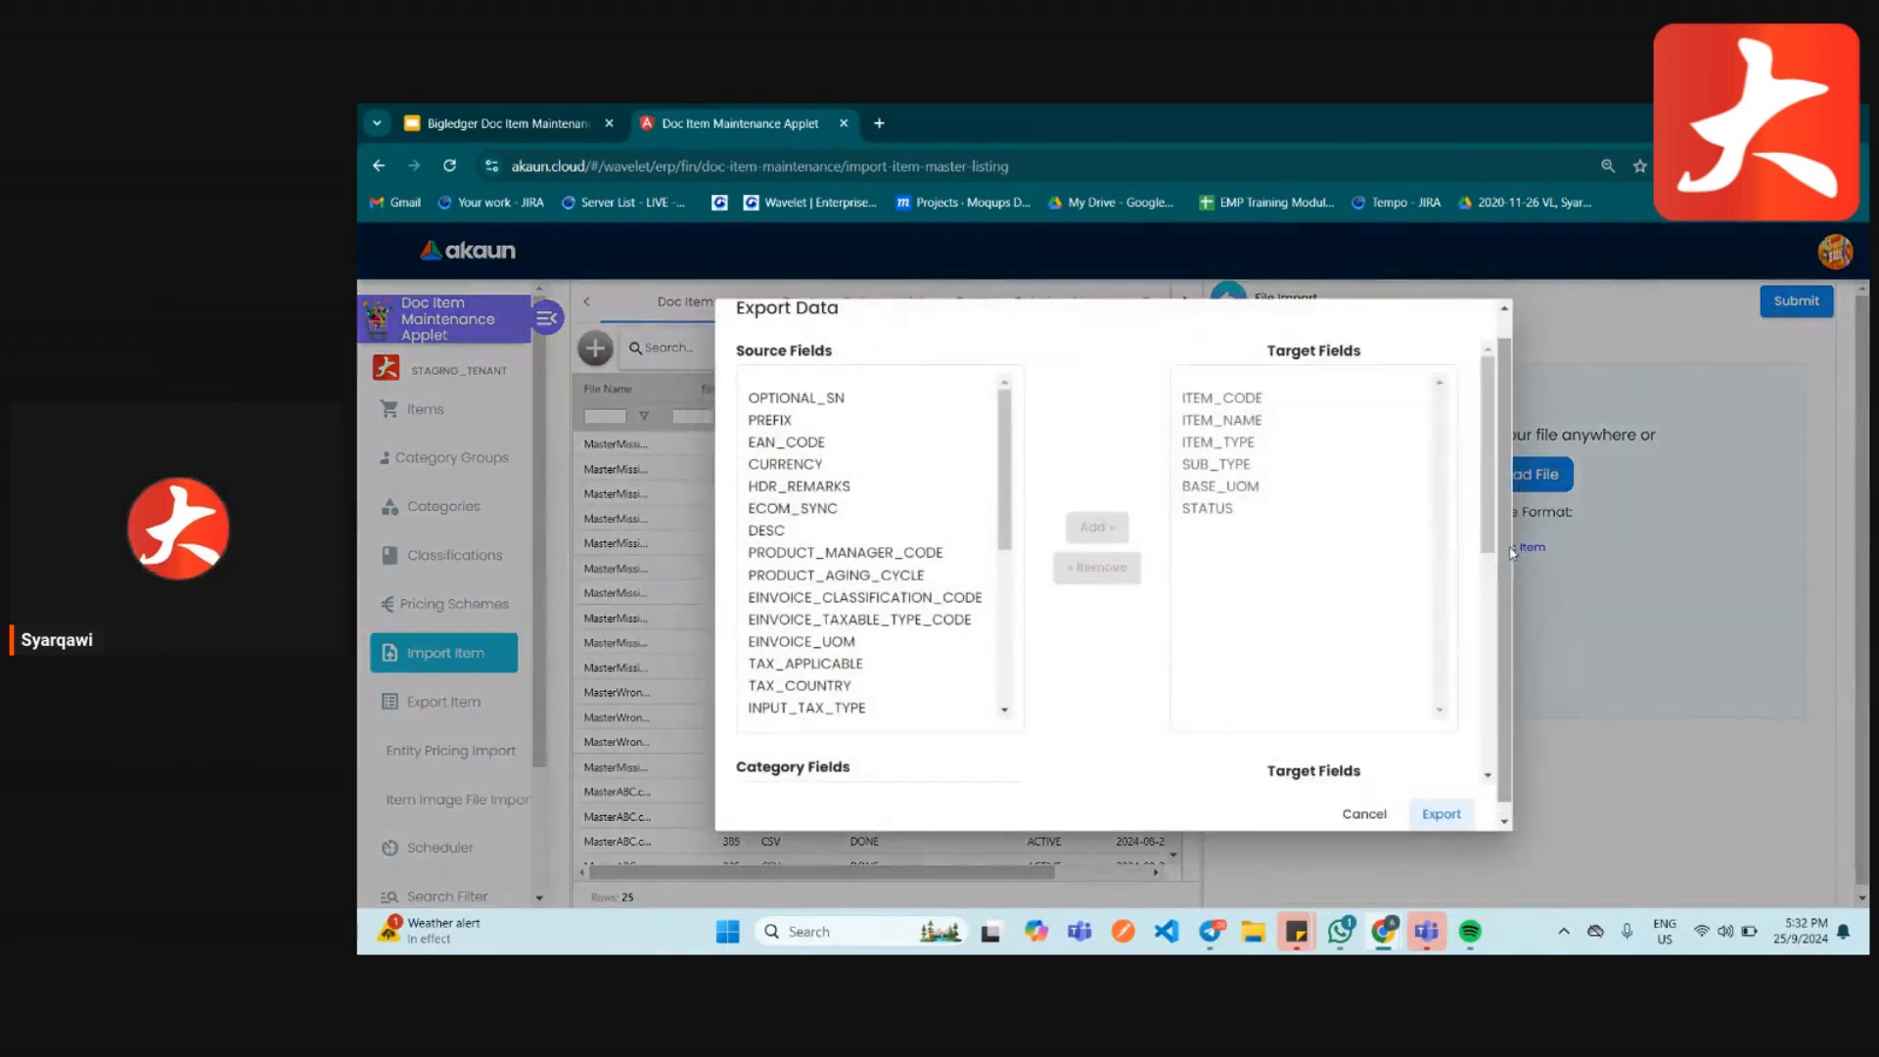
pyautogui.scroll(-6, 1301, 549)
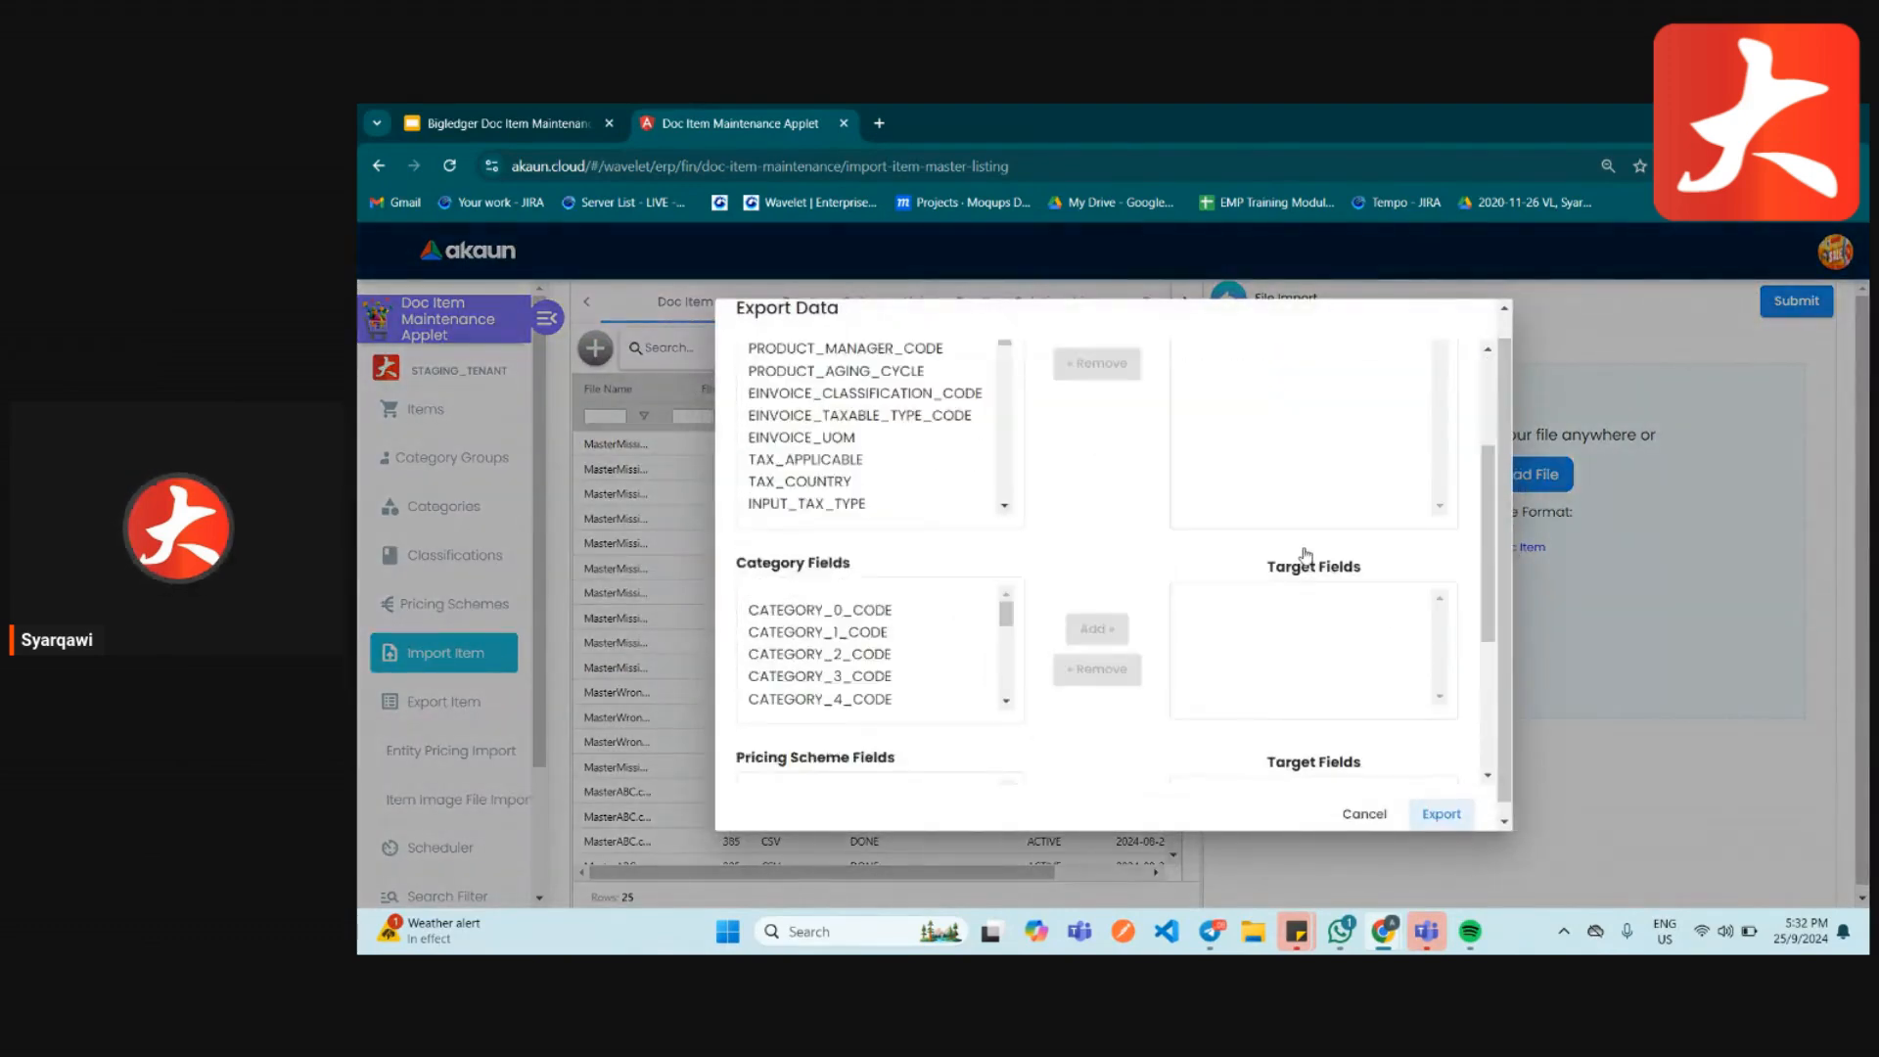
pyautogui.scroll(6, 1319, 585)
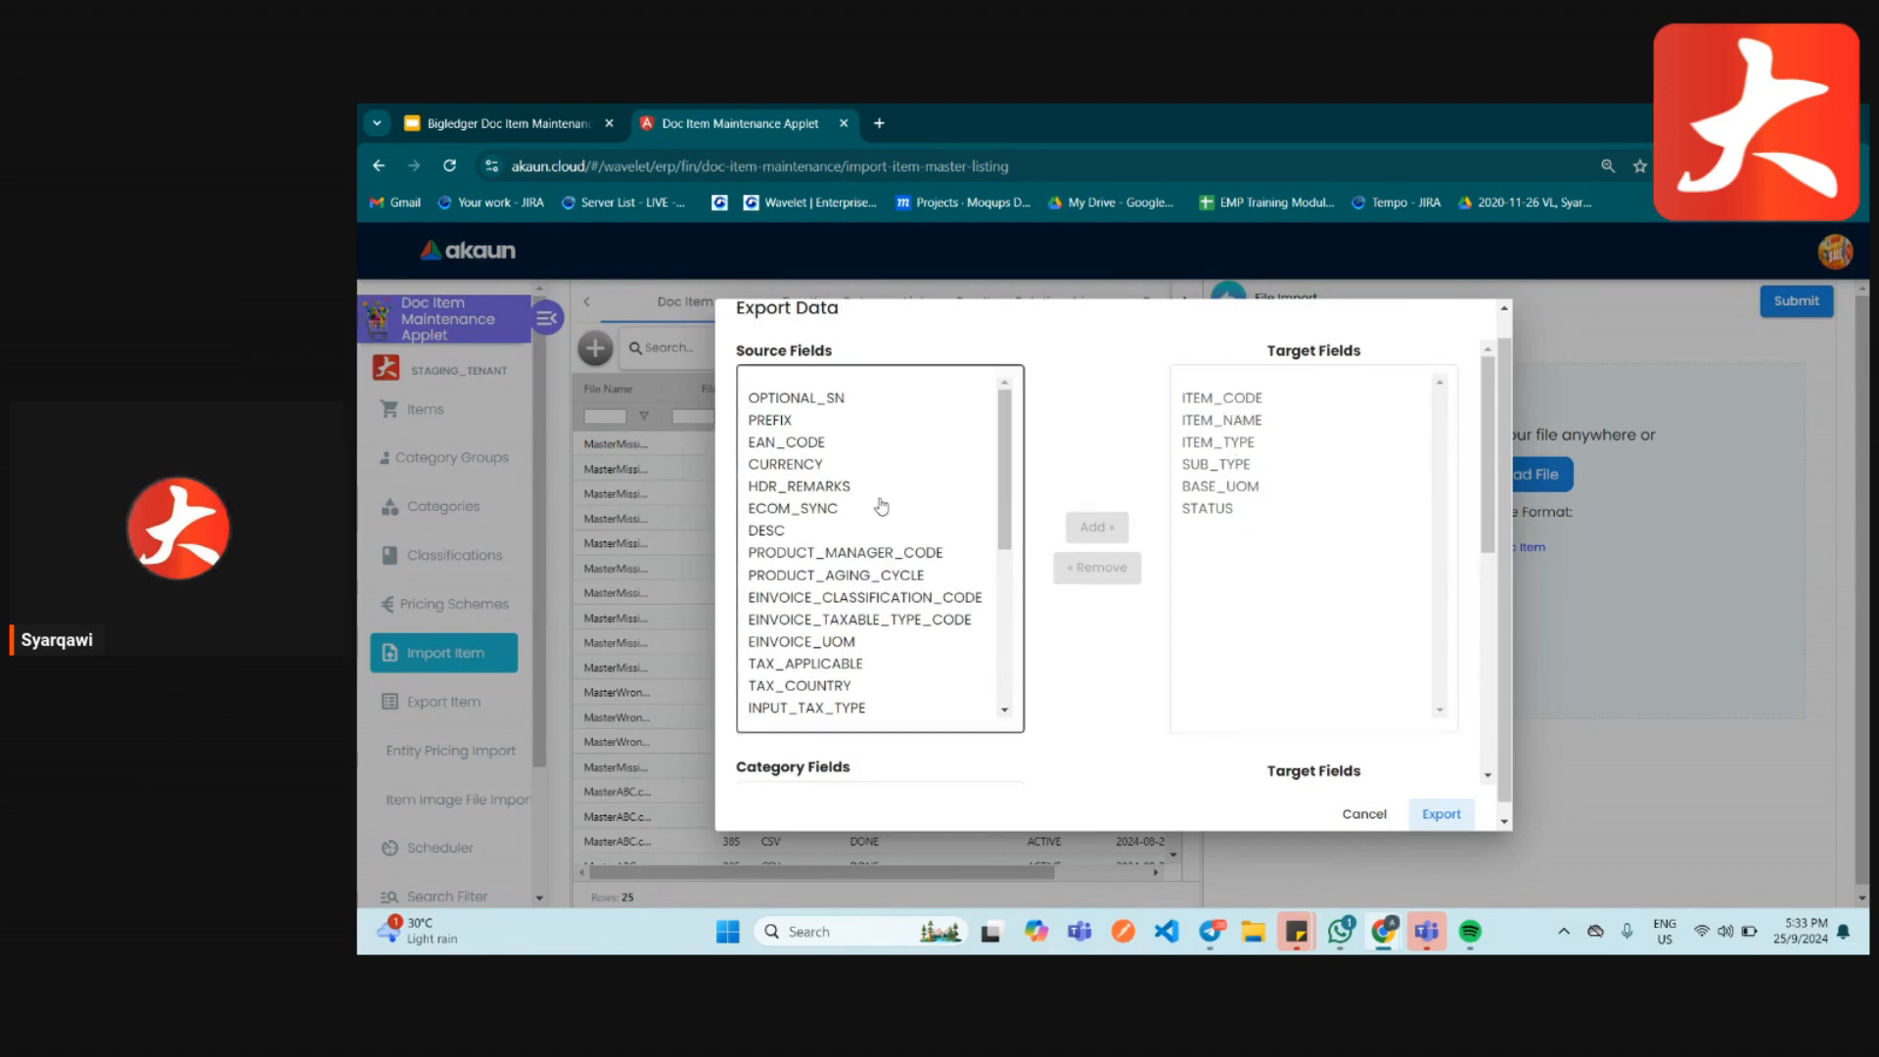
# - Add EINVOICE_TAXABLE_TYPE_CODE, EINVOICE_UOM, TAX_APPLICABLE and TAX_COUNTRY to the target fields of the sample export
pyautogui.click(783, 467)
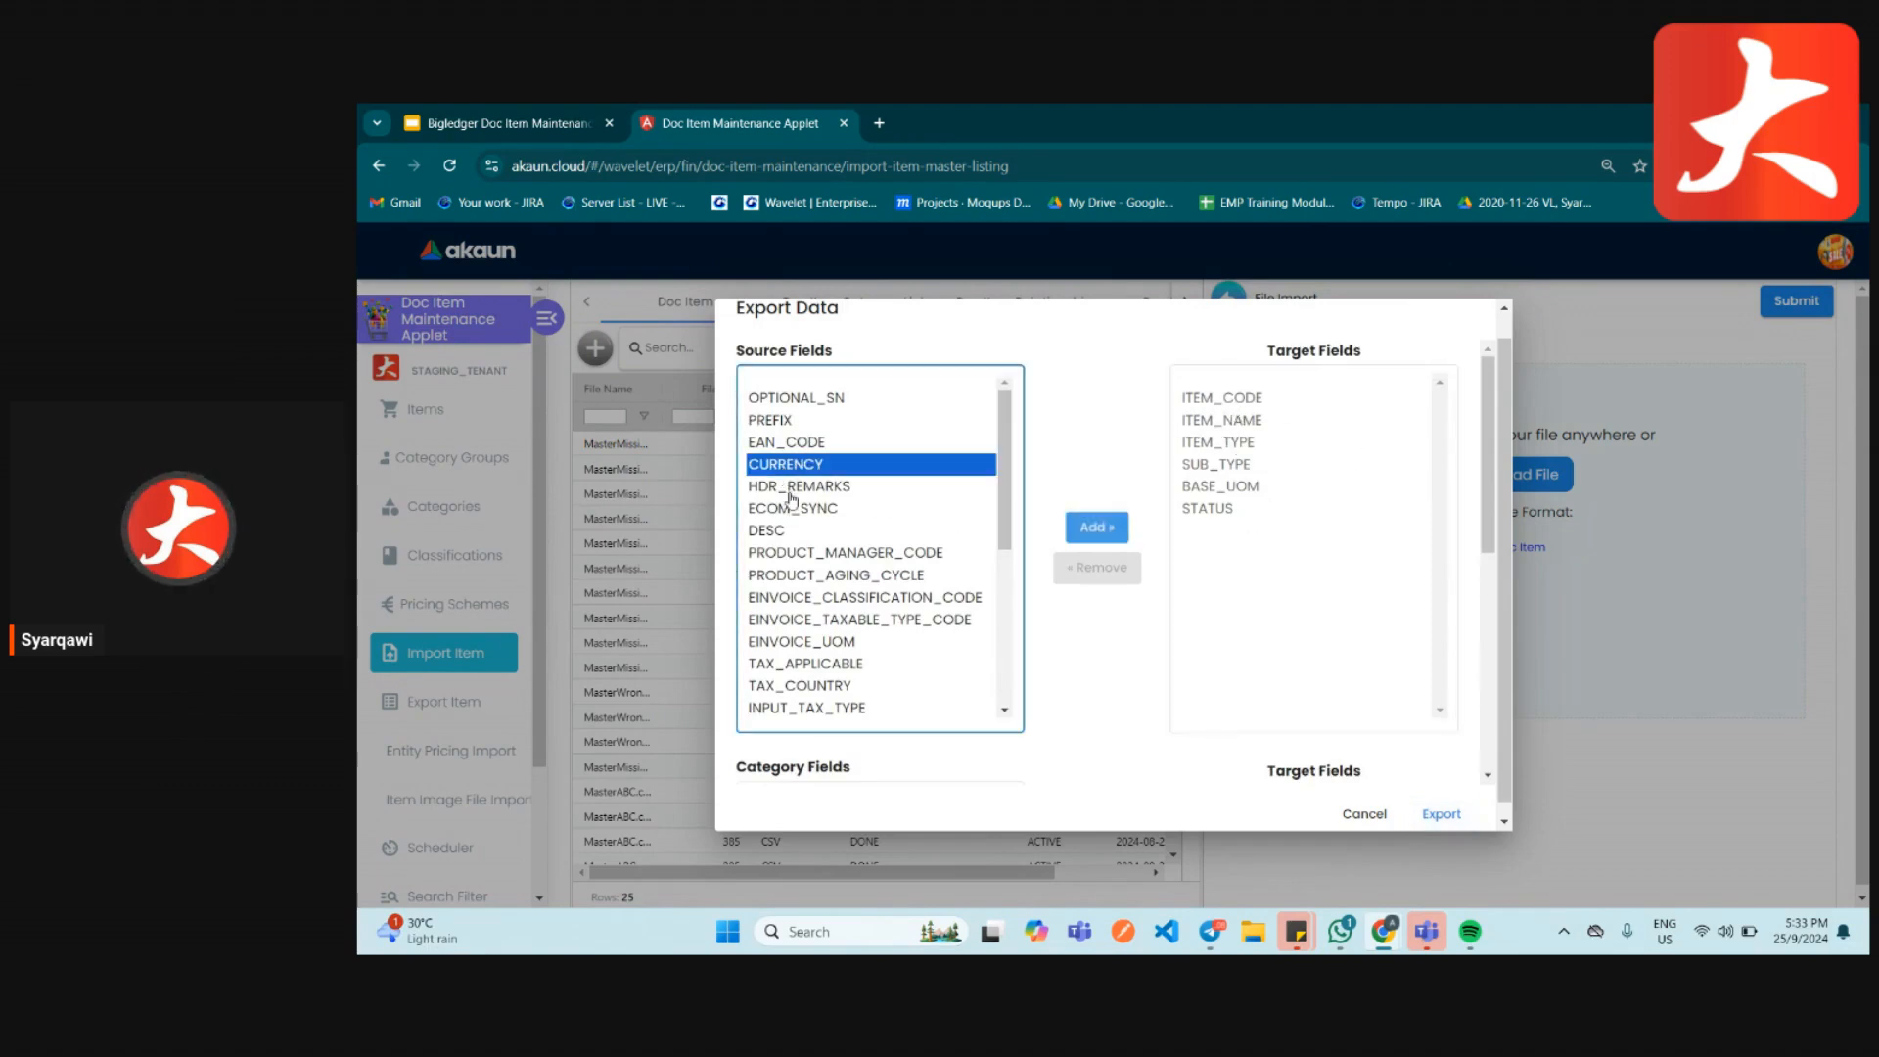
pyautogui.click(817, 665)
pyautogui.click(798, 687)
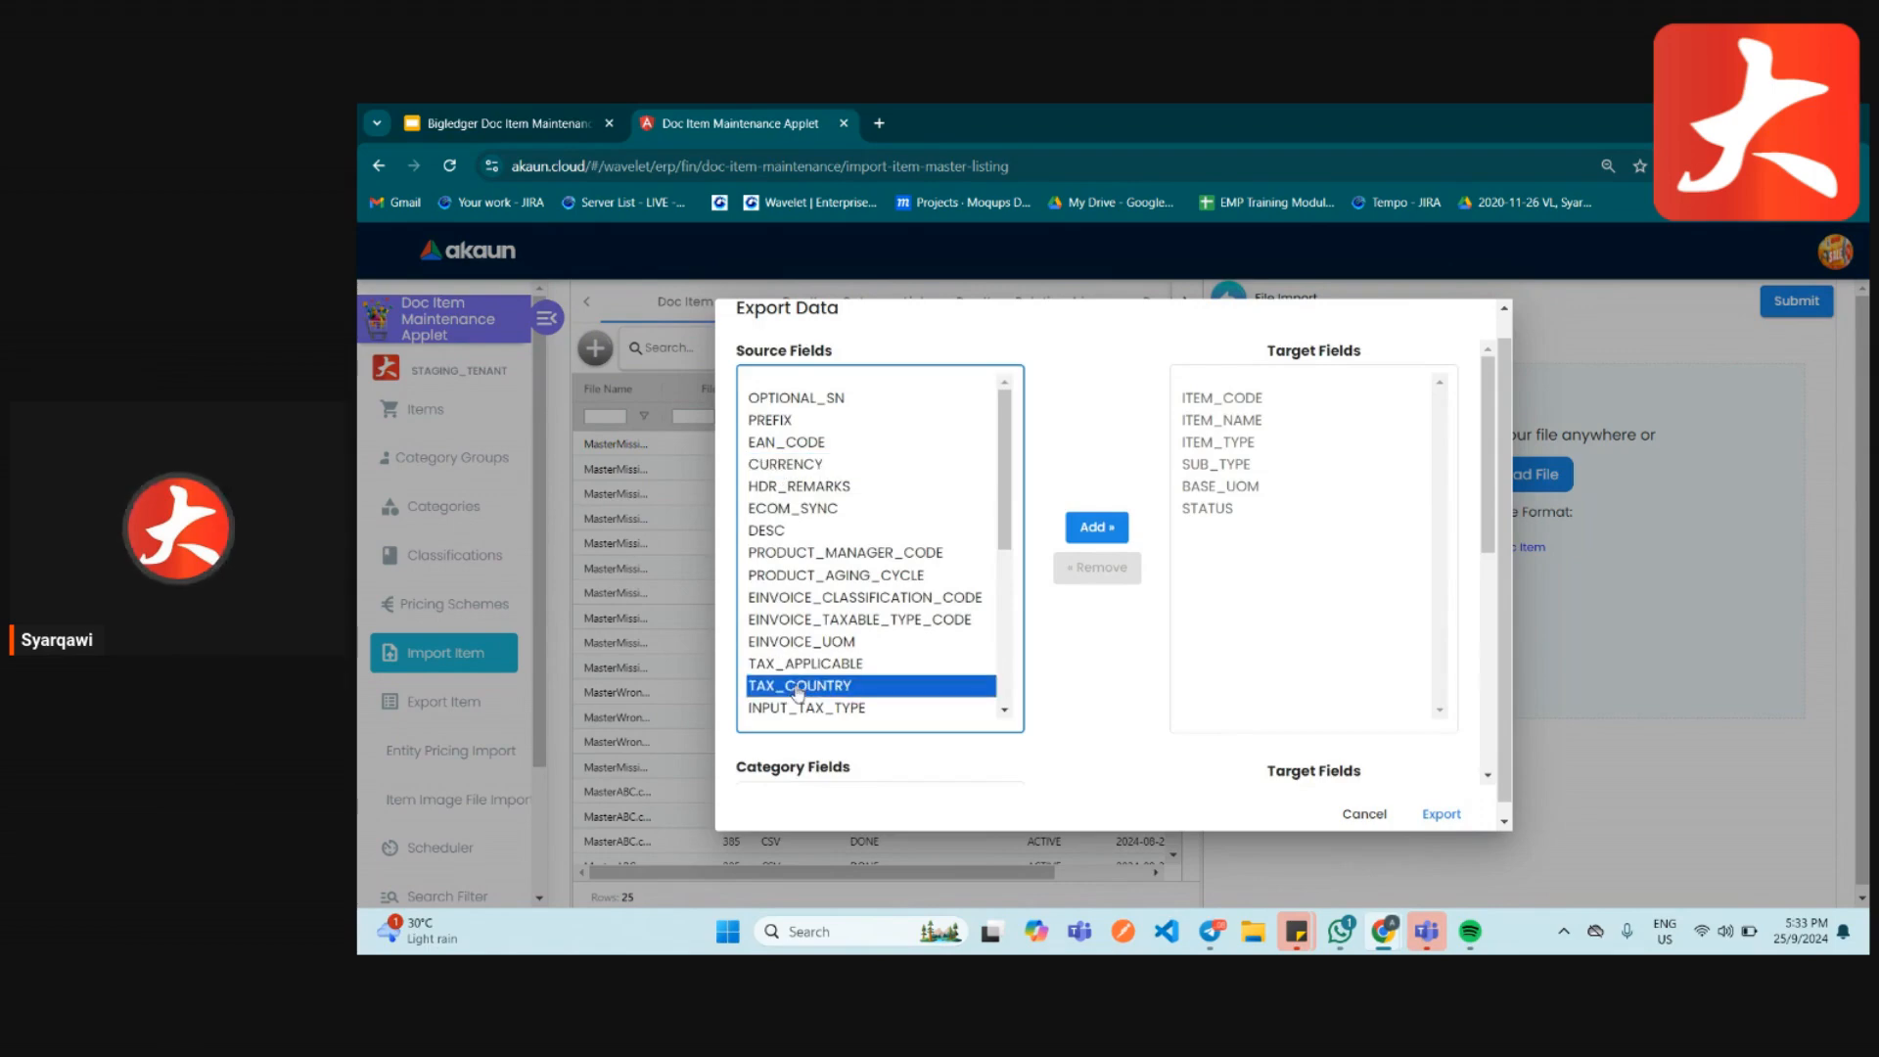
pyautogui.moveTo(802, 621); pyautogui.dragTo(793, 698)
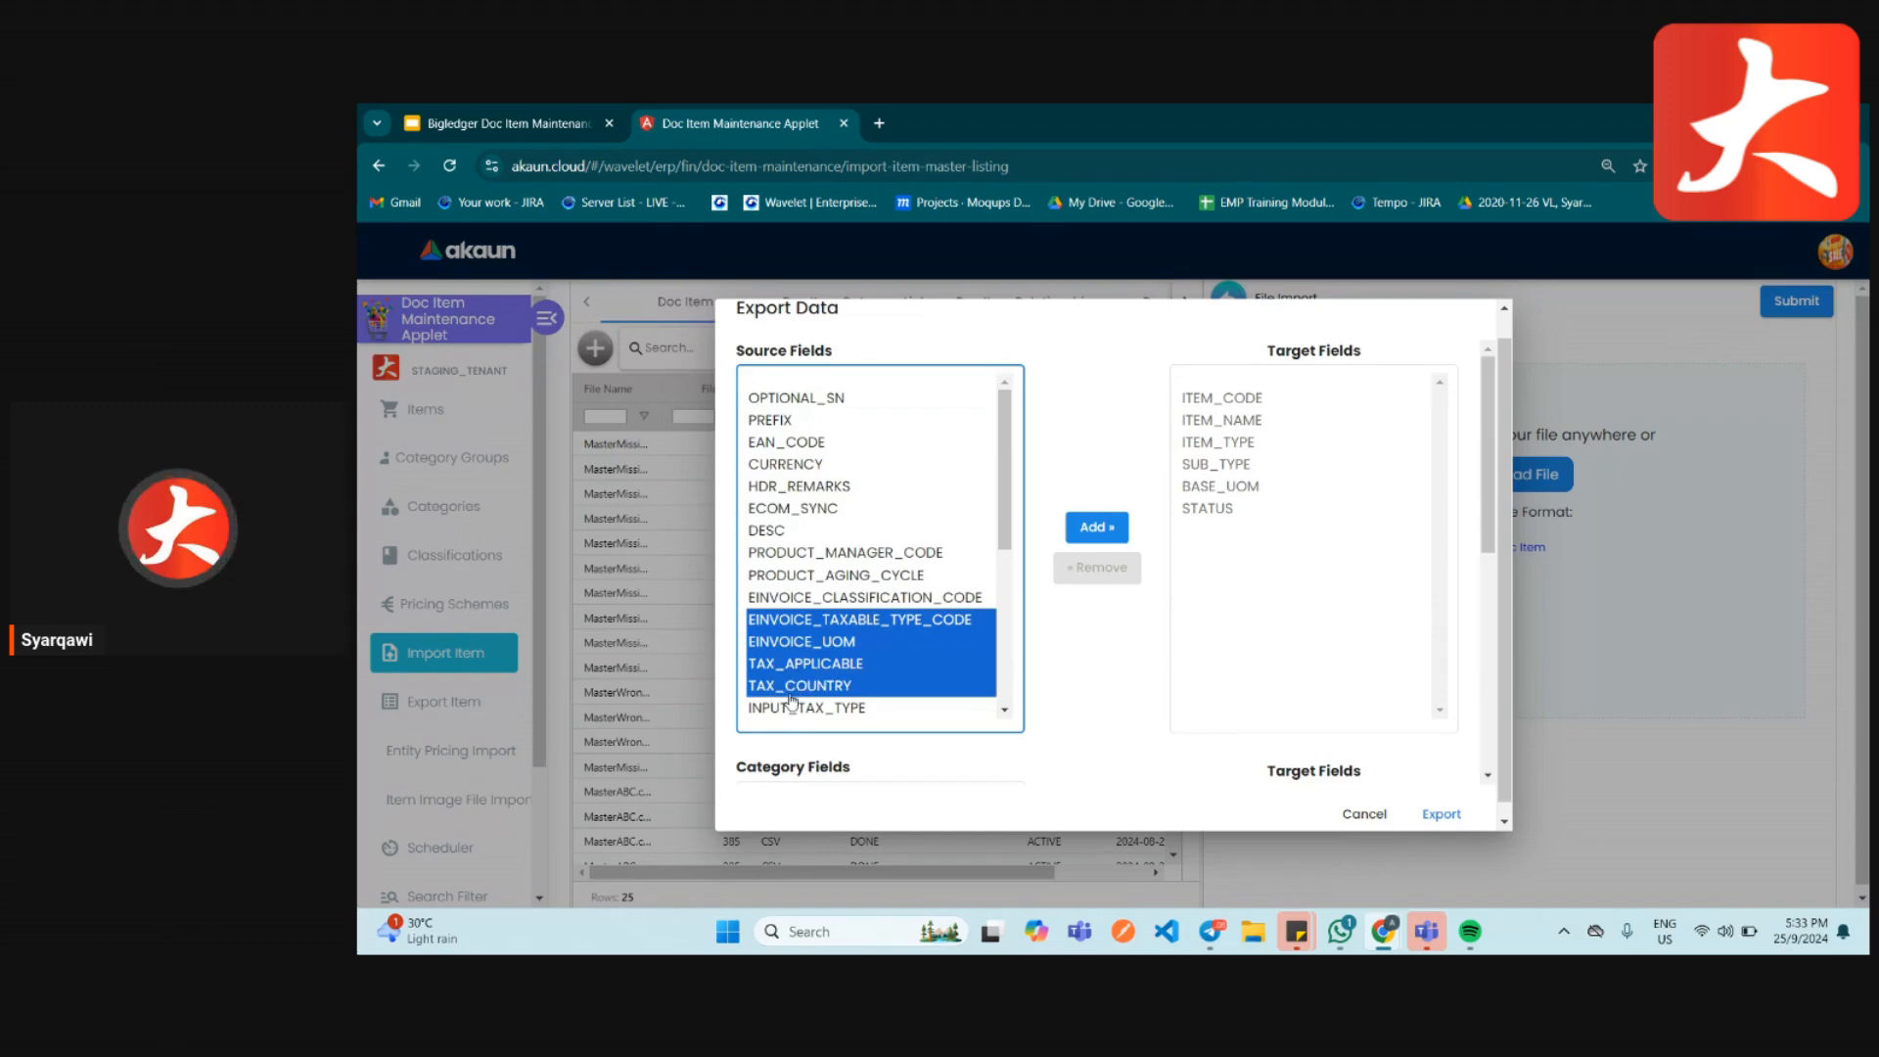
pyautogui.click(1096, 529)
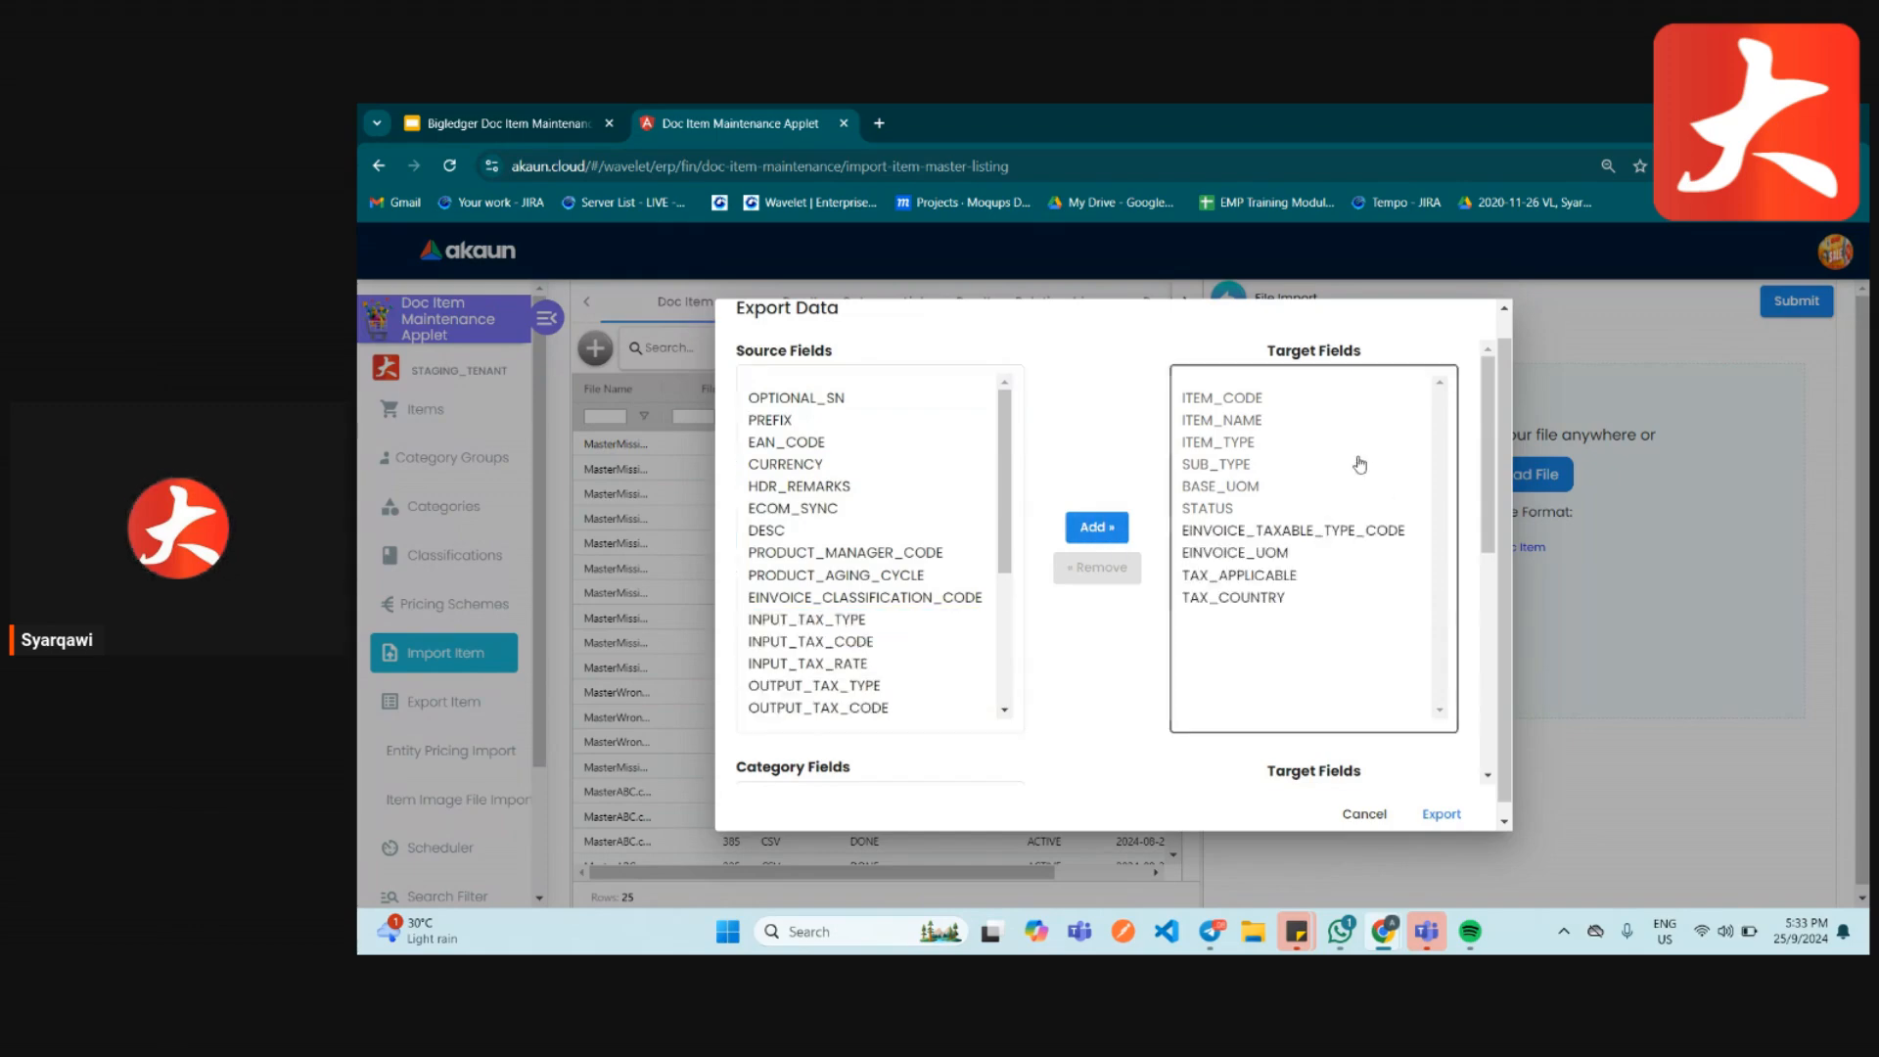
# - Check the category, pricing scheme and label fields, and leave the sample export and file import without exporting
pyautogui.scroll(-4, 1359, 463)
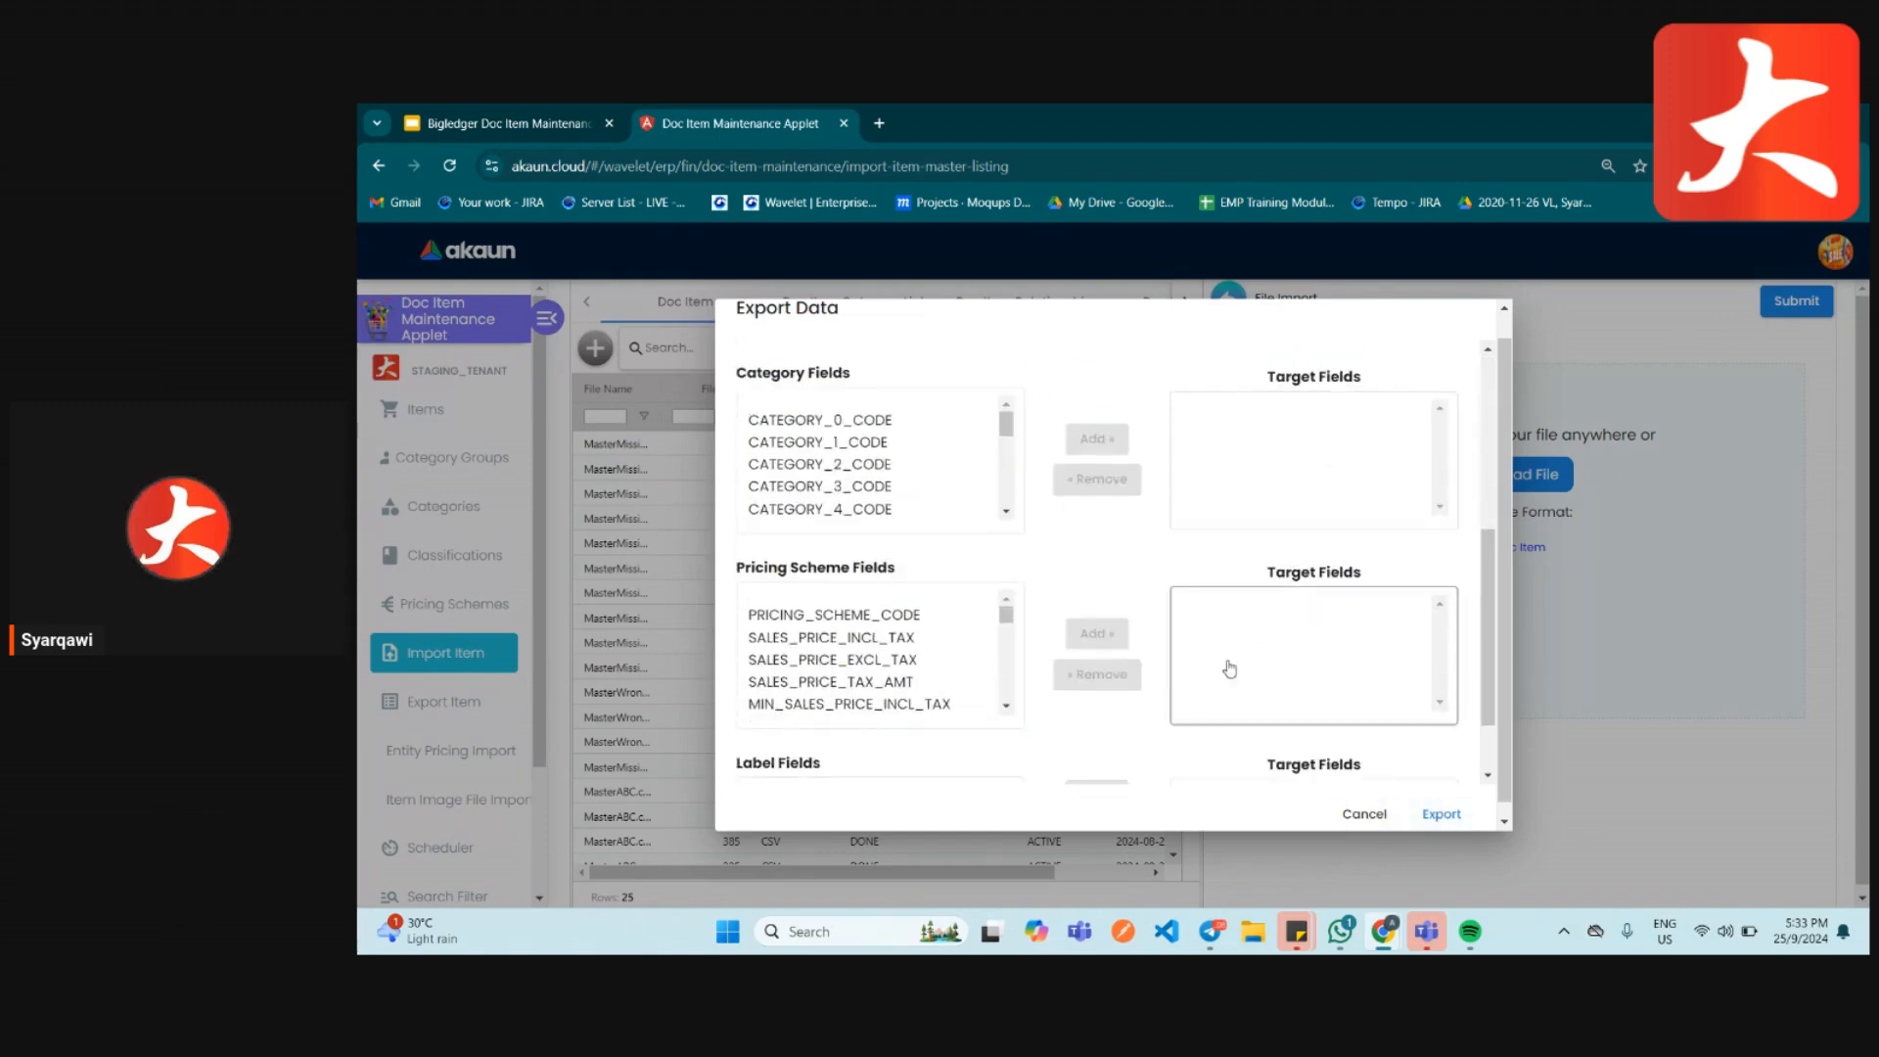
pyautogui.scroll(-1, 1231, 670)
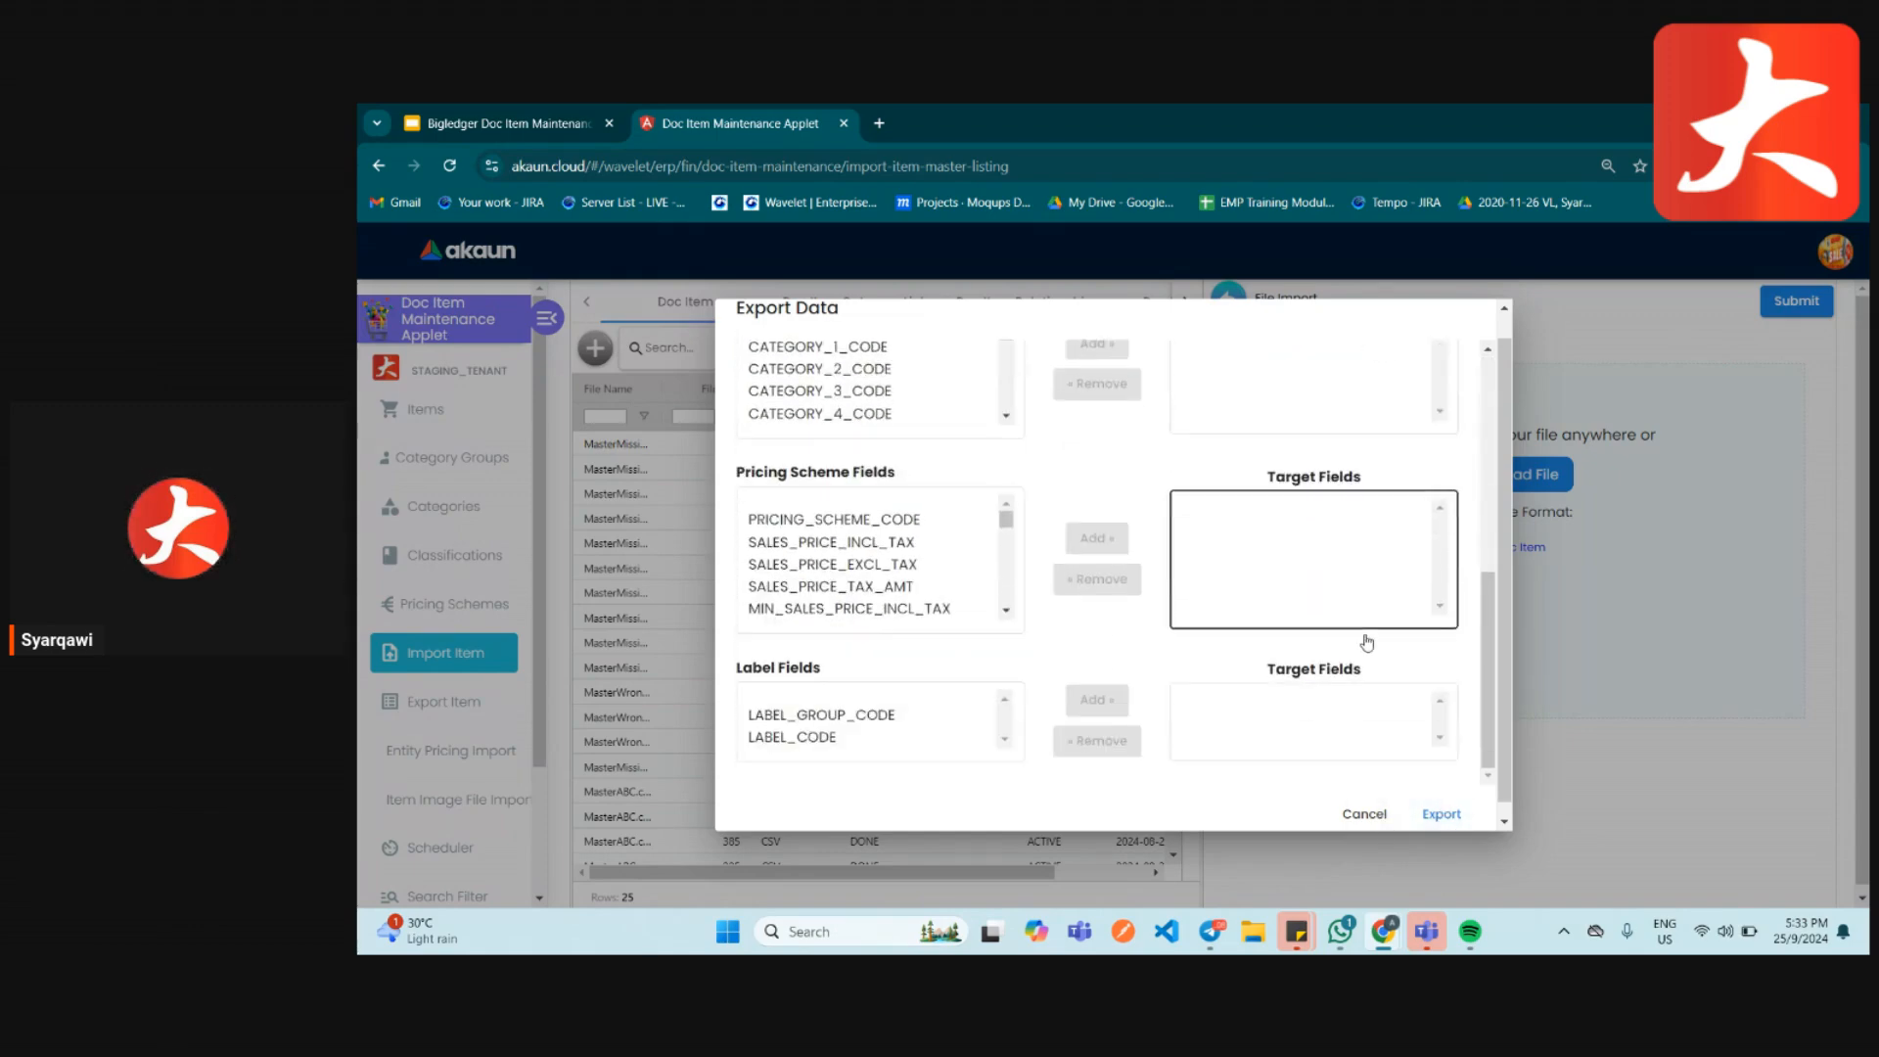
pyautogui.click(1364, 815)
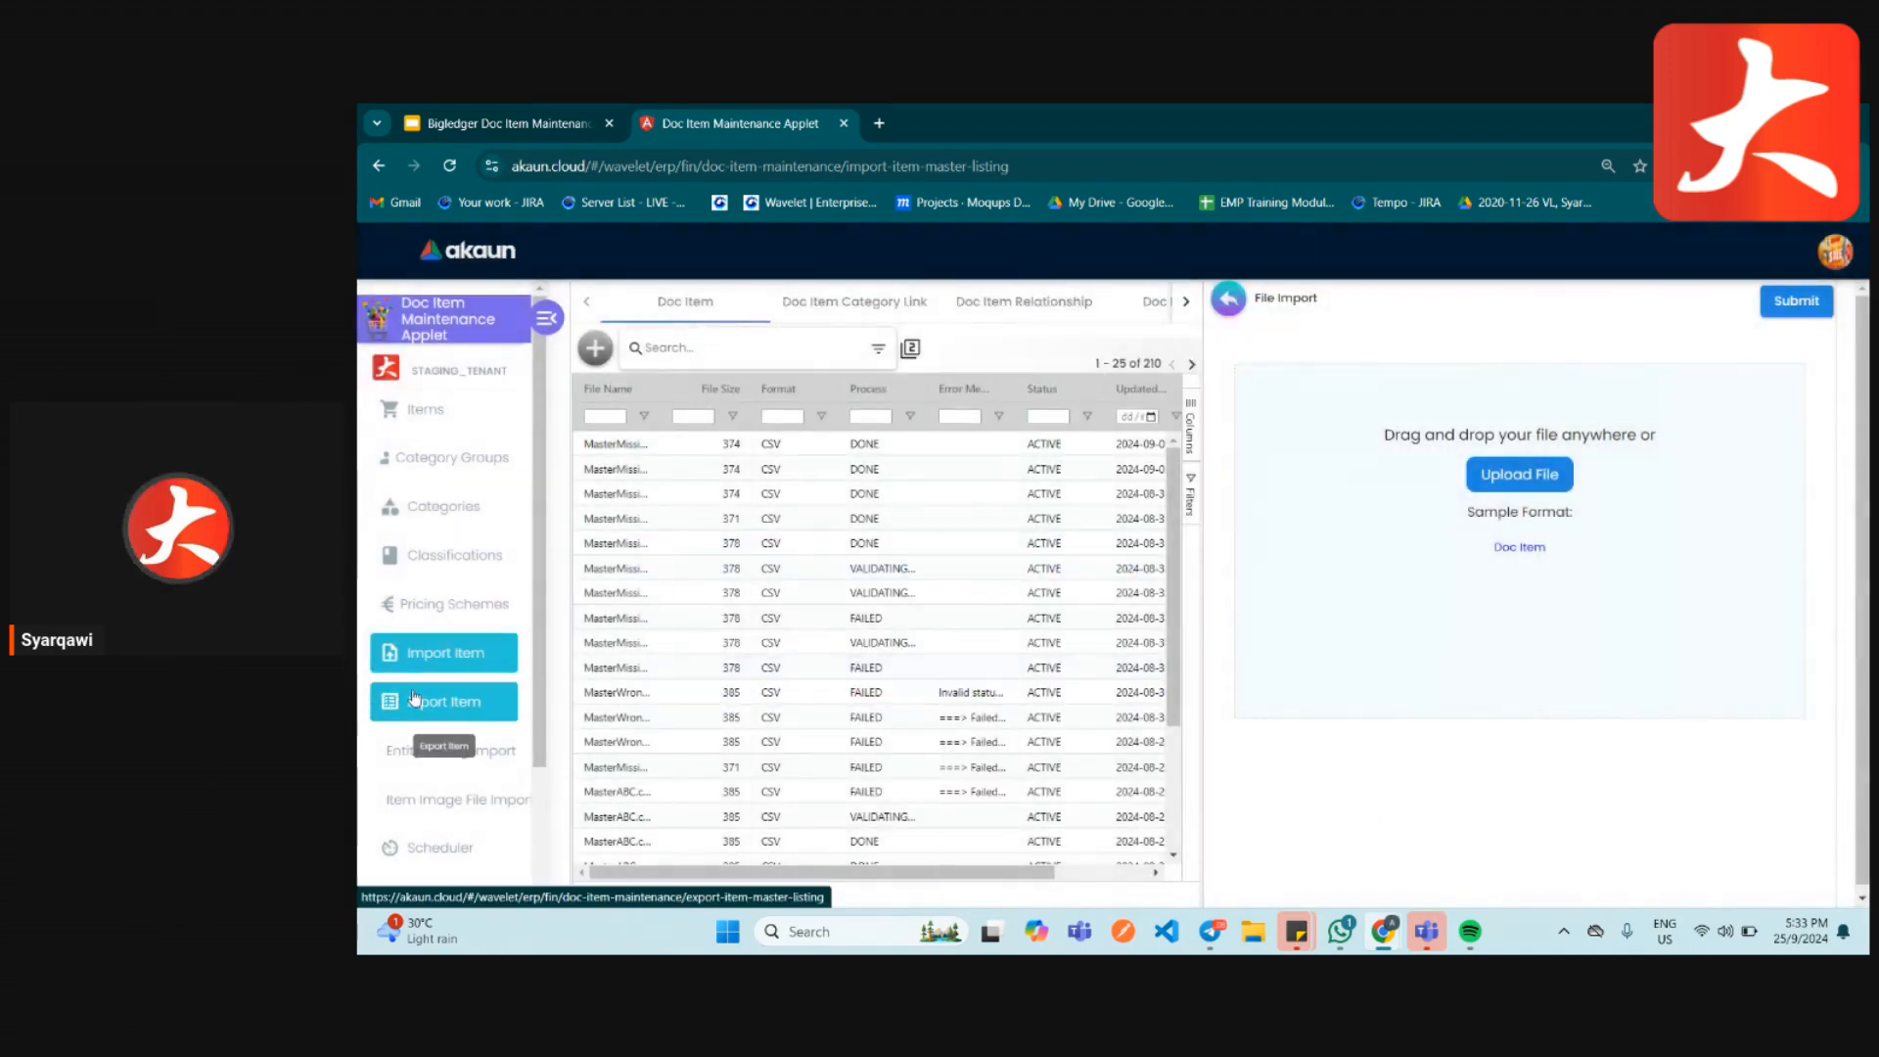
pyautogui.click(1212, 311)
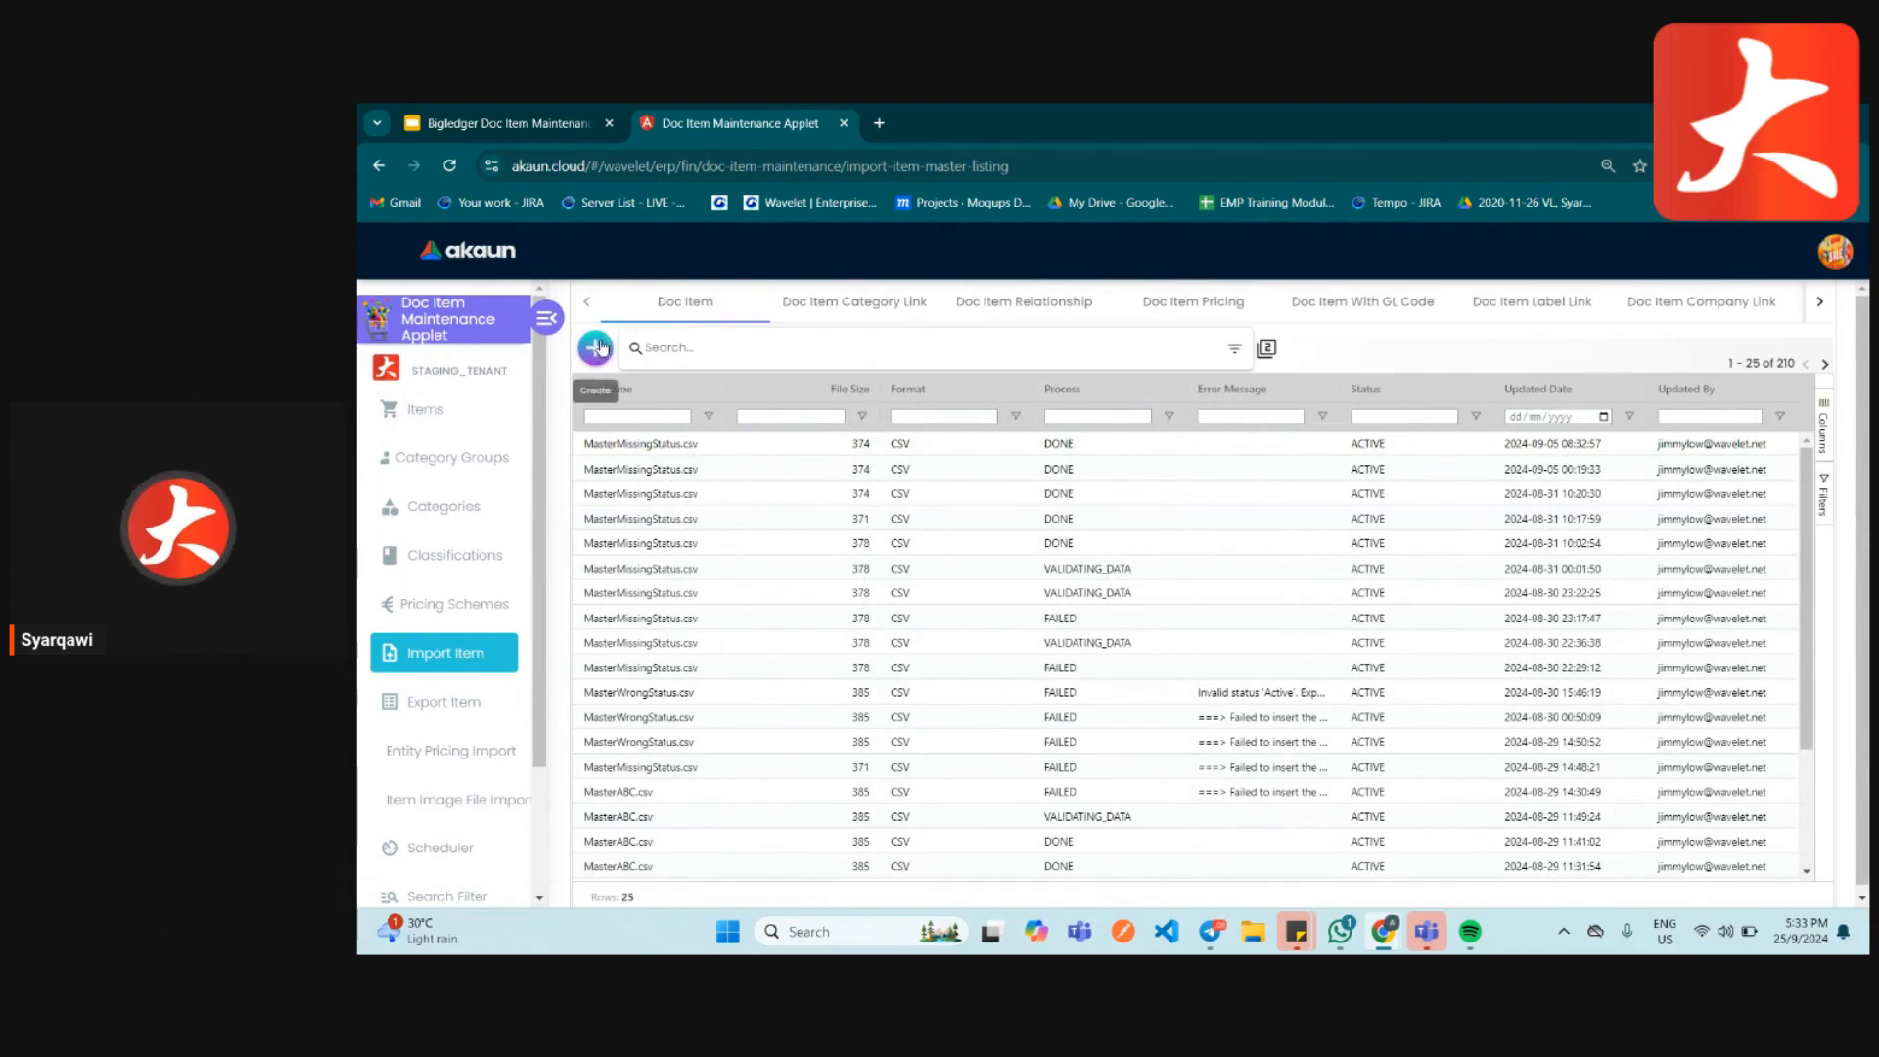
# - Review the import listings for category link, relationship, pricing, GL code, label link, company link, branch link and Doc Item Category
pyautogui.click(839, 305)
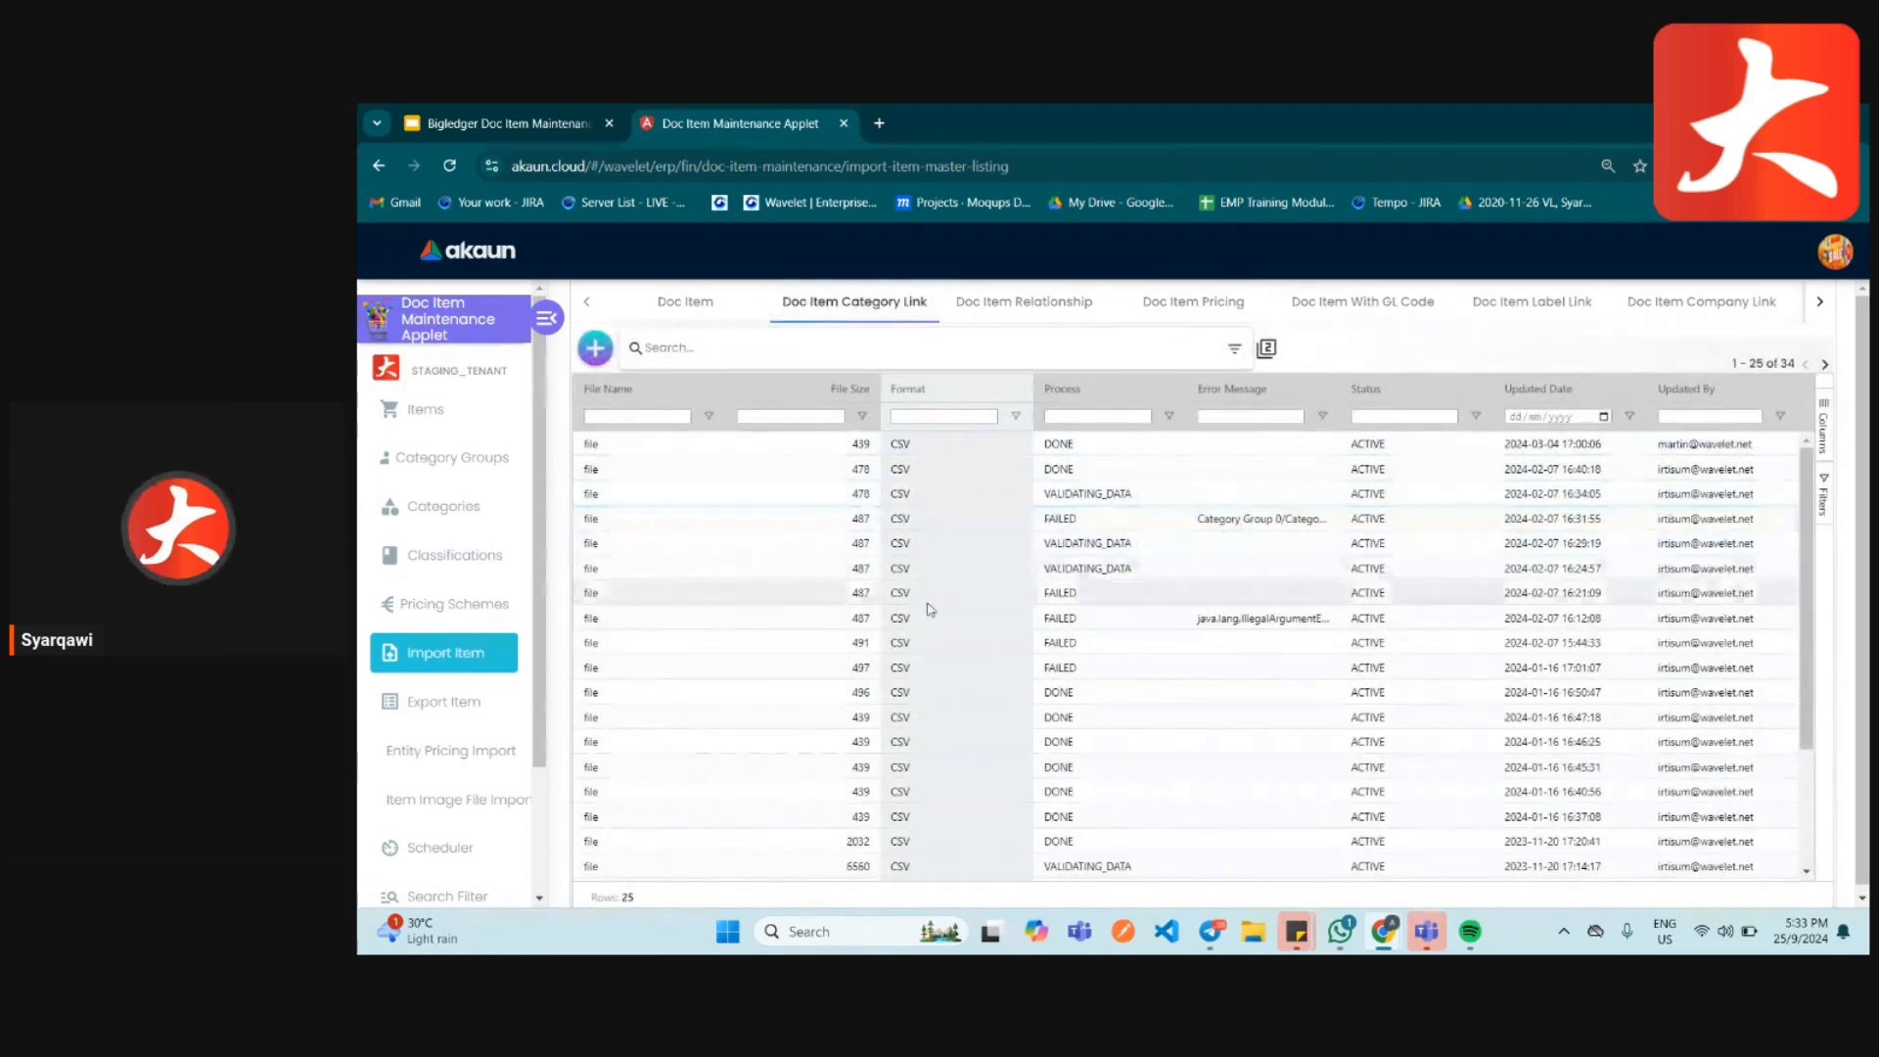
pyautogui.click(1067, 313)
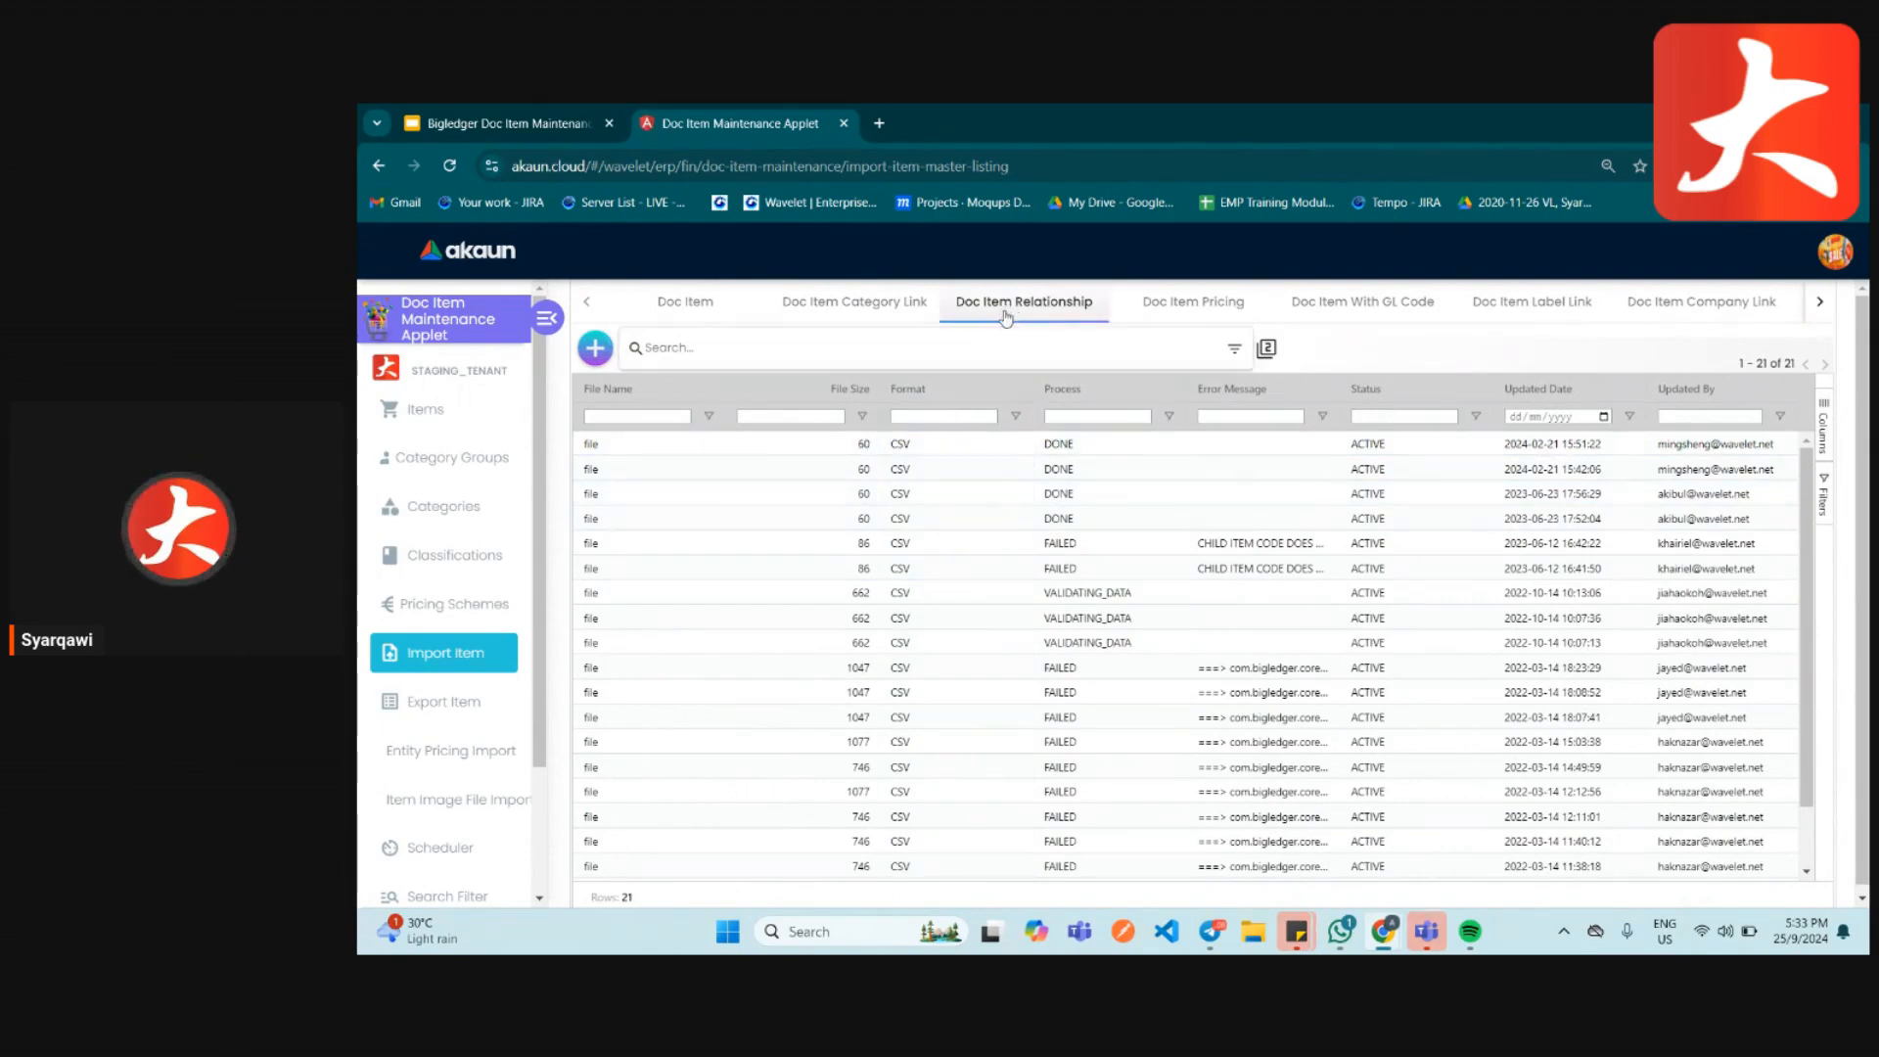
pyautogui.click(1184, 323)
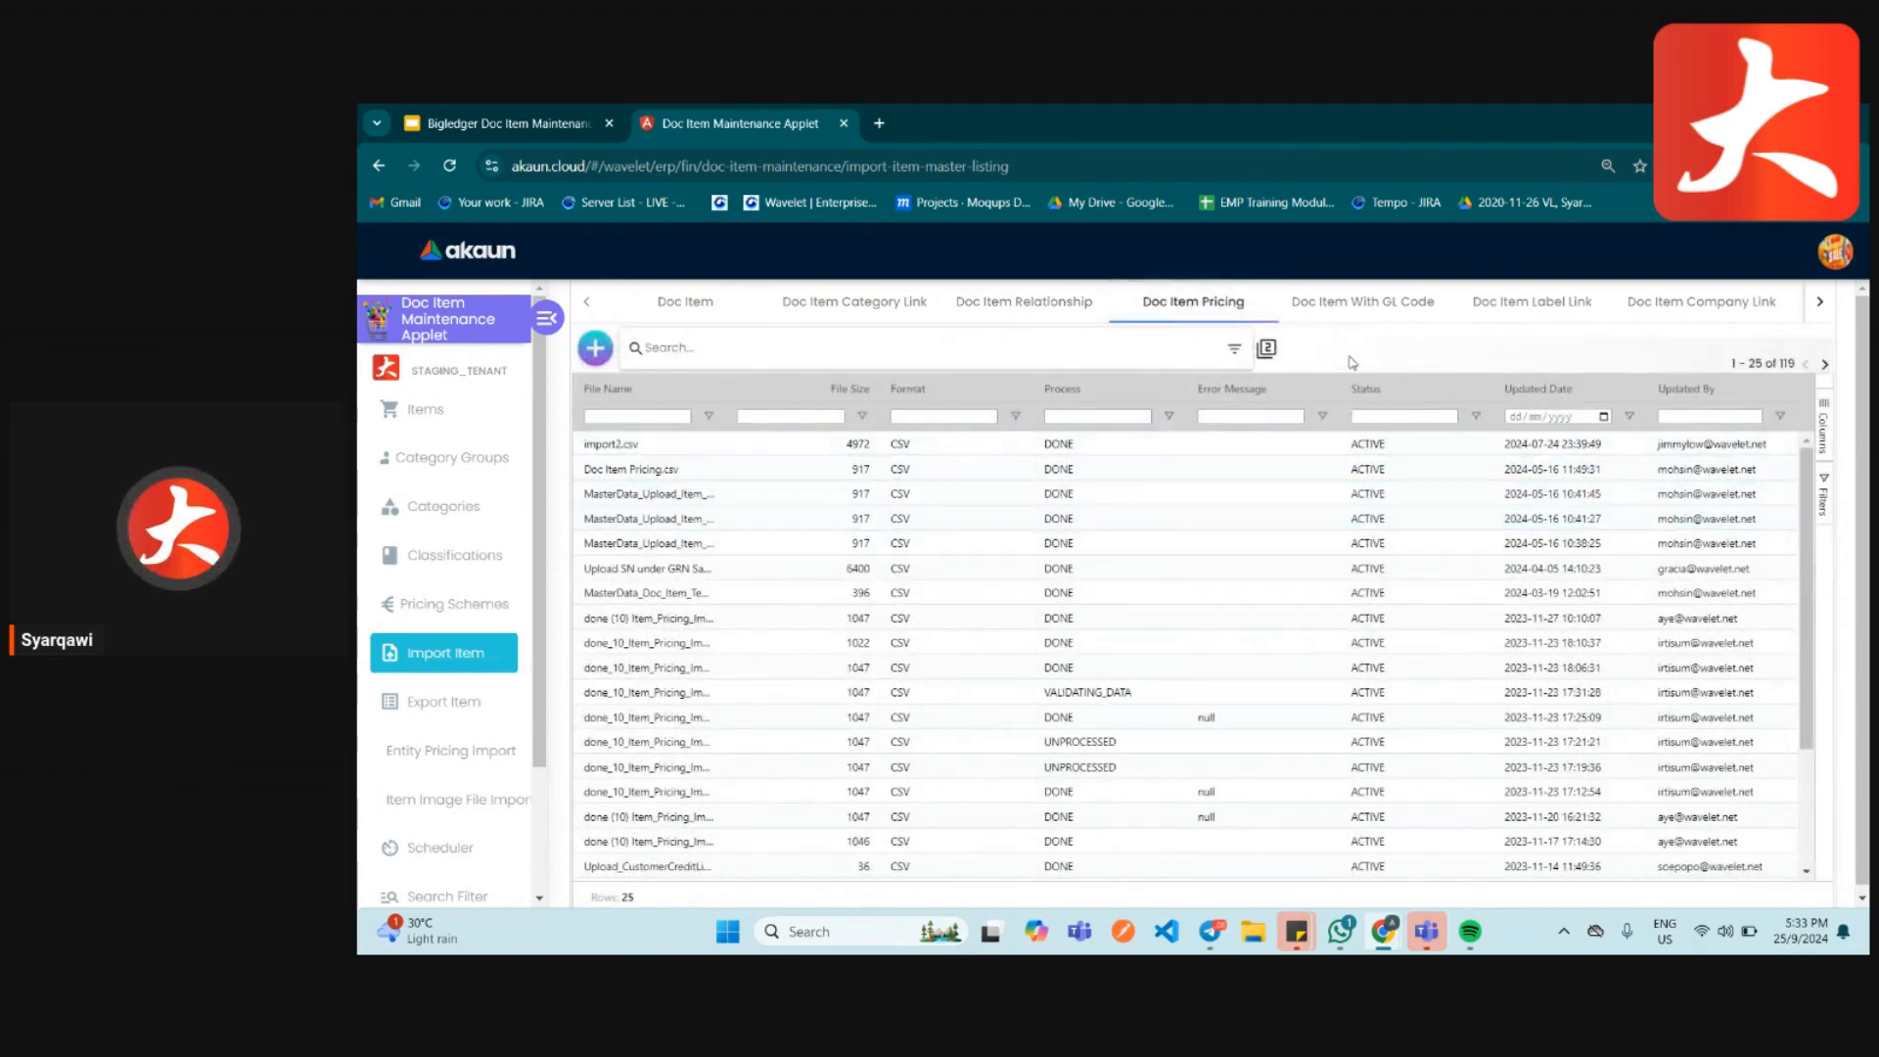
pyautogui.click(1358, 311)
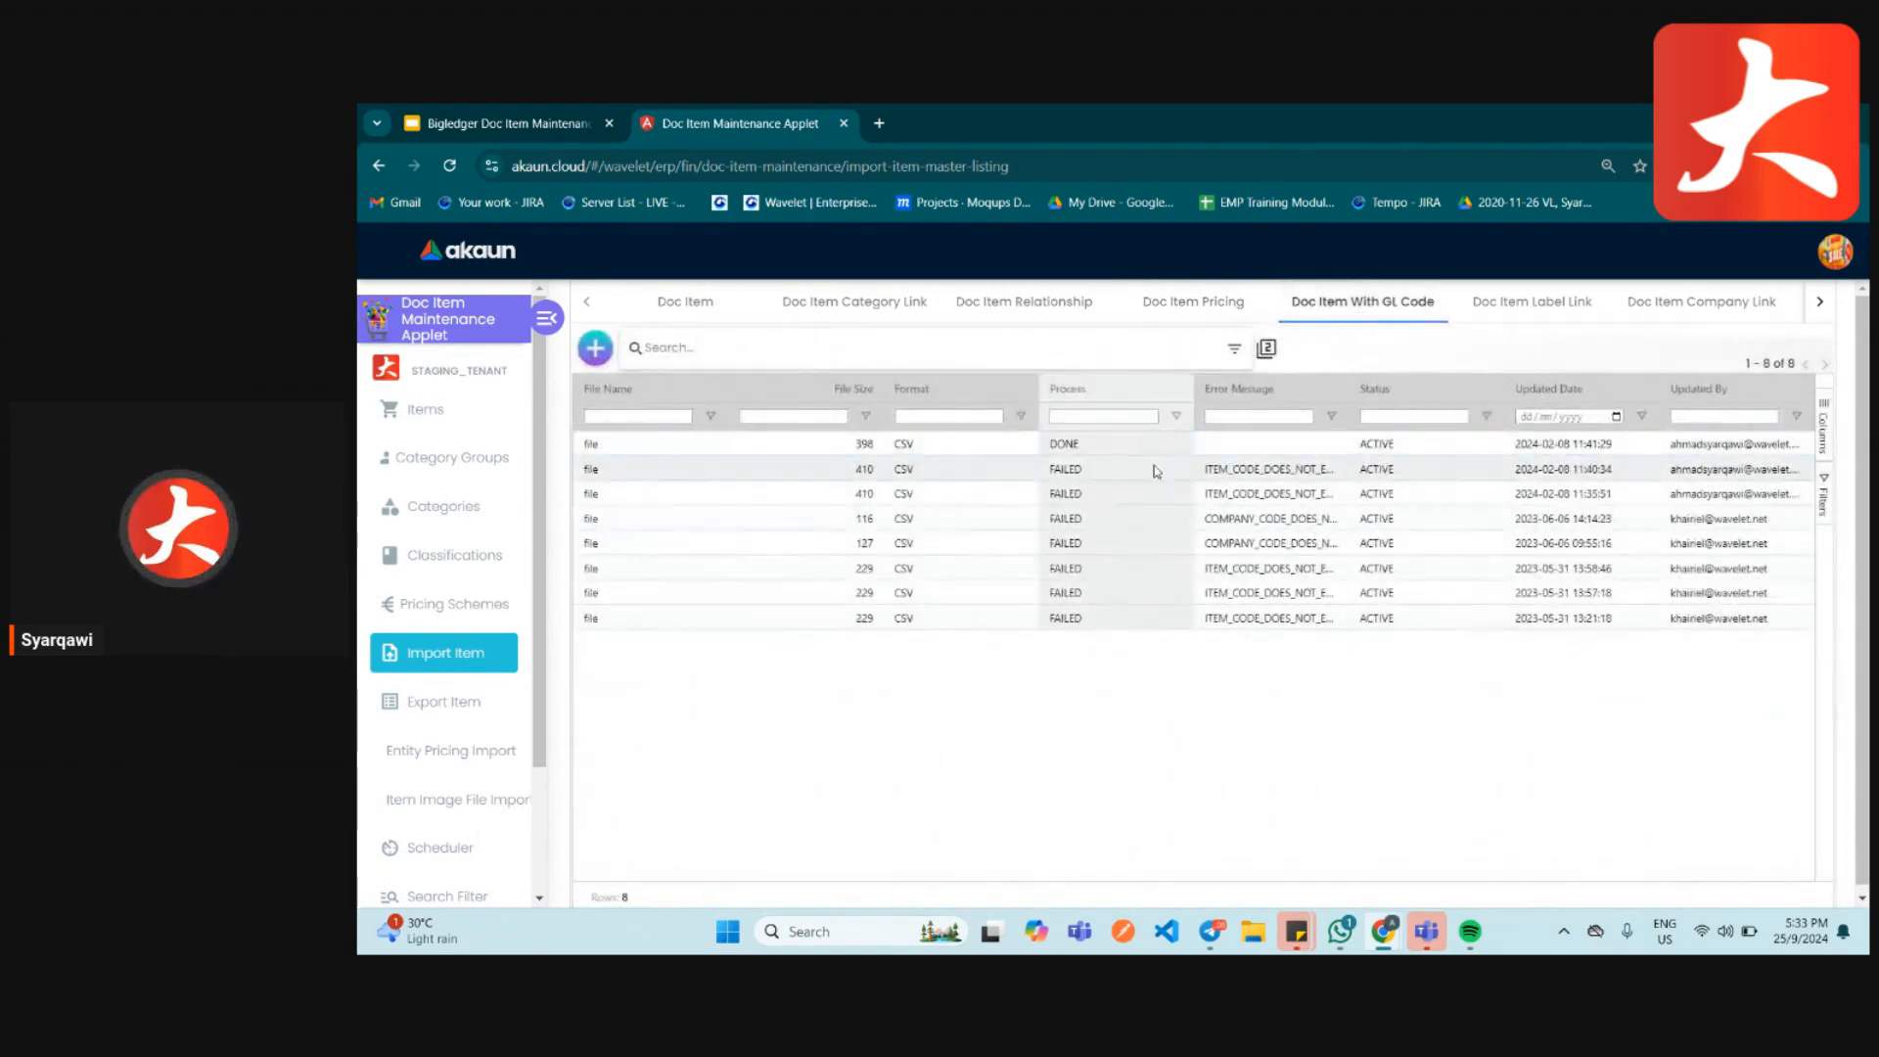
pyautogui.click(1559, 307)
pyautogui.click(1712, 311)
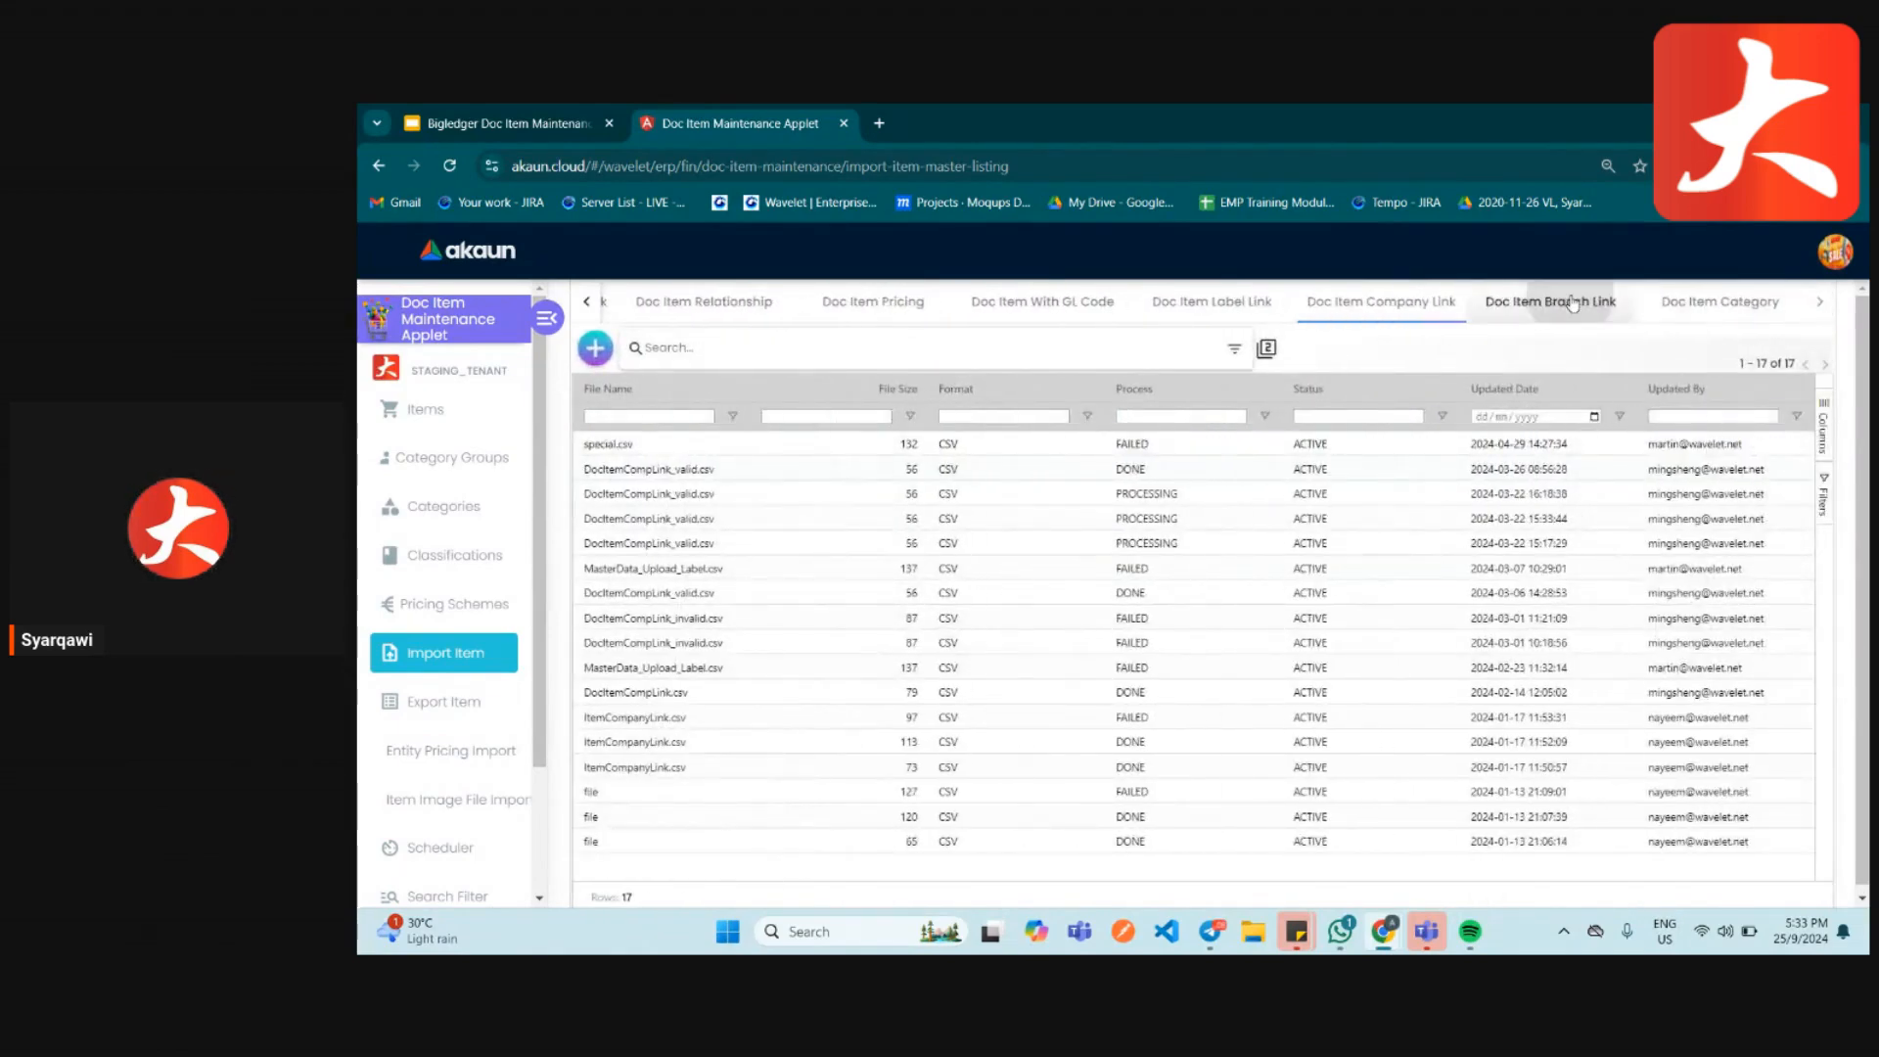
pyautogui.click(1572, 304)
pyautogui.click(1720, 302)
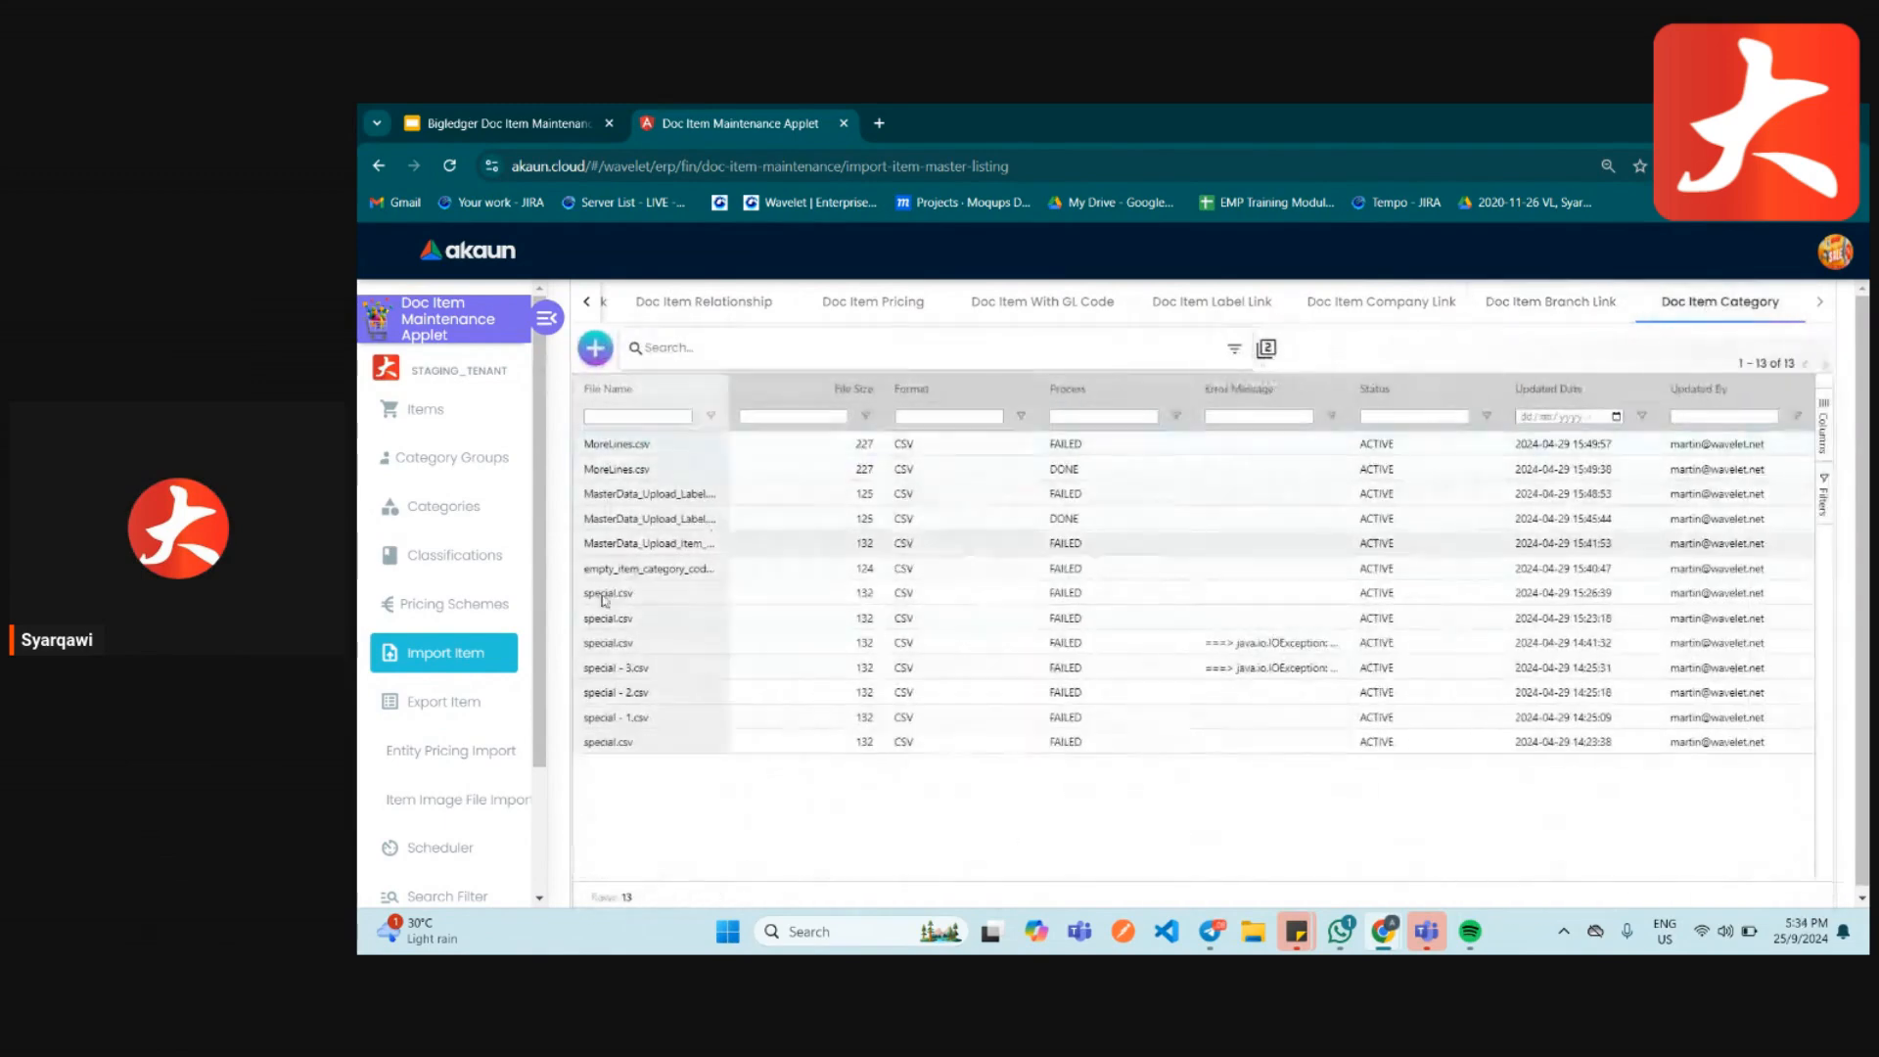
# - Review the item export, entity pricing import and item image file import listings
pyautogui.click(416, 705)
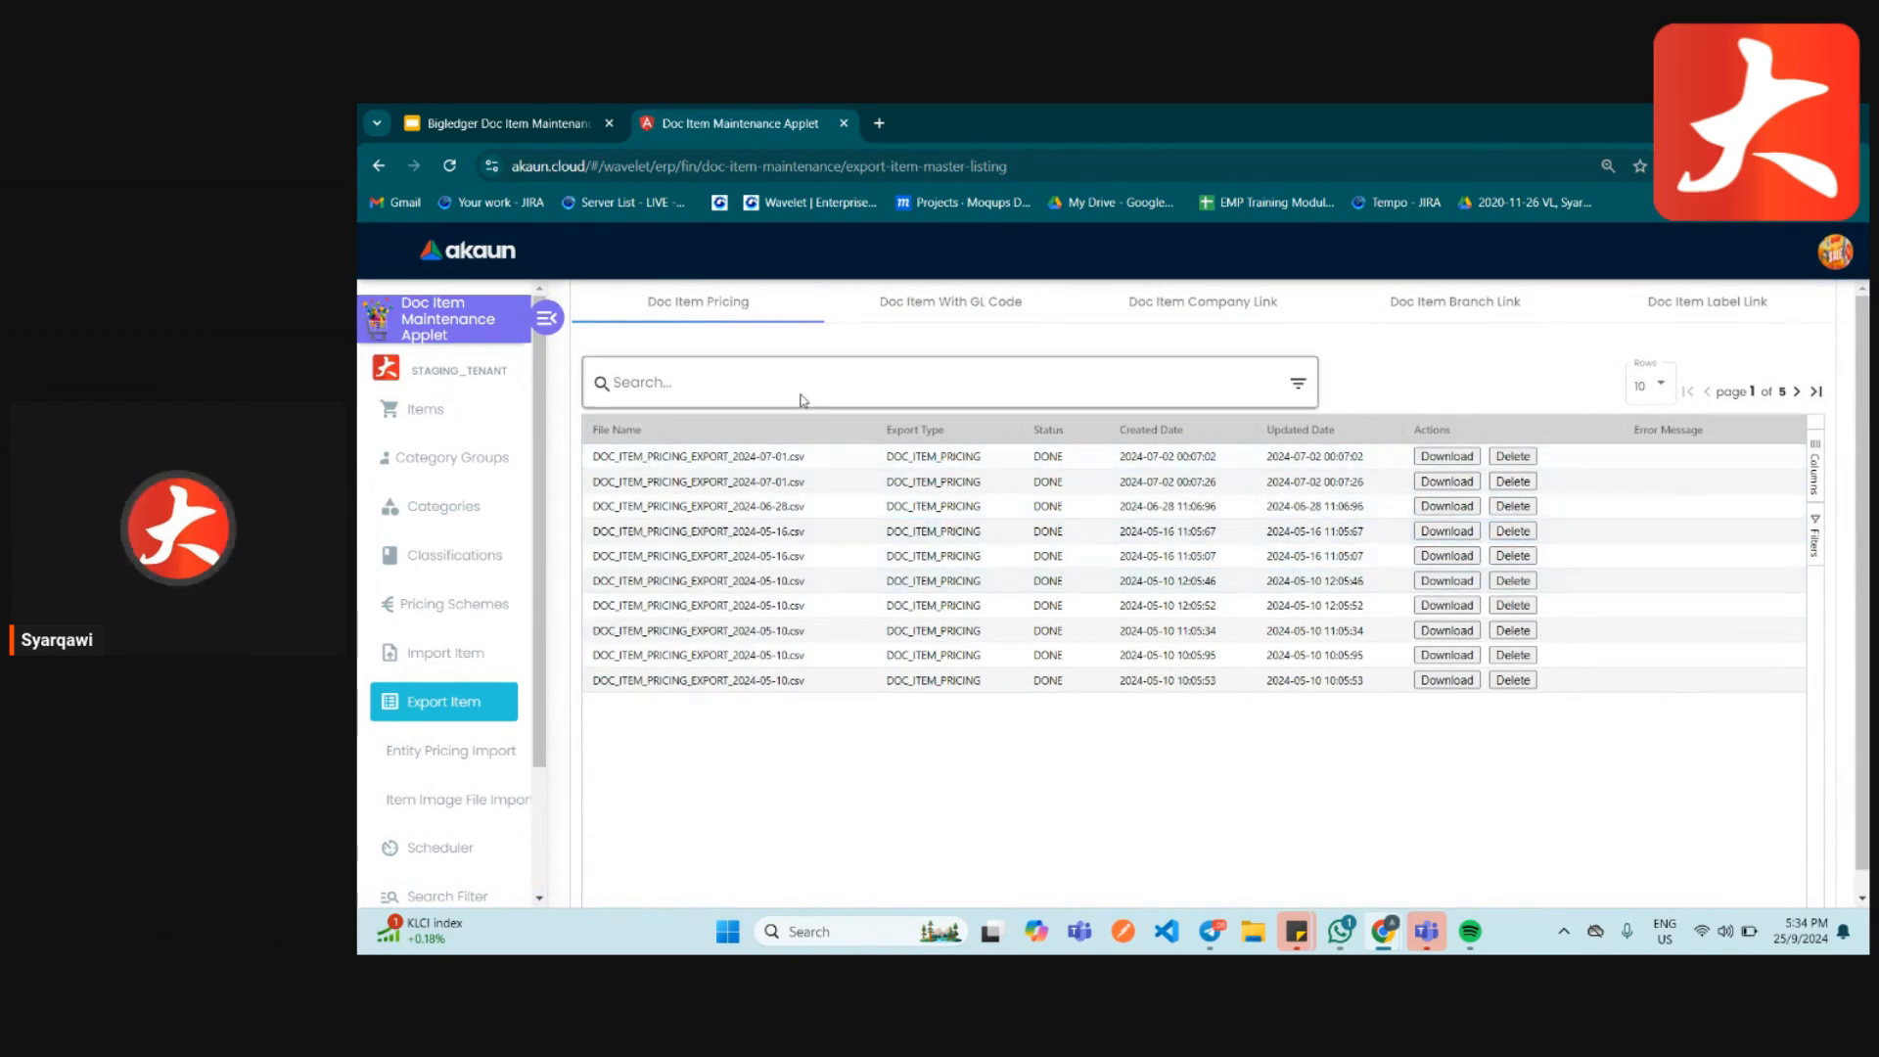
pyautogui.click(442, 752)
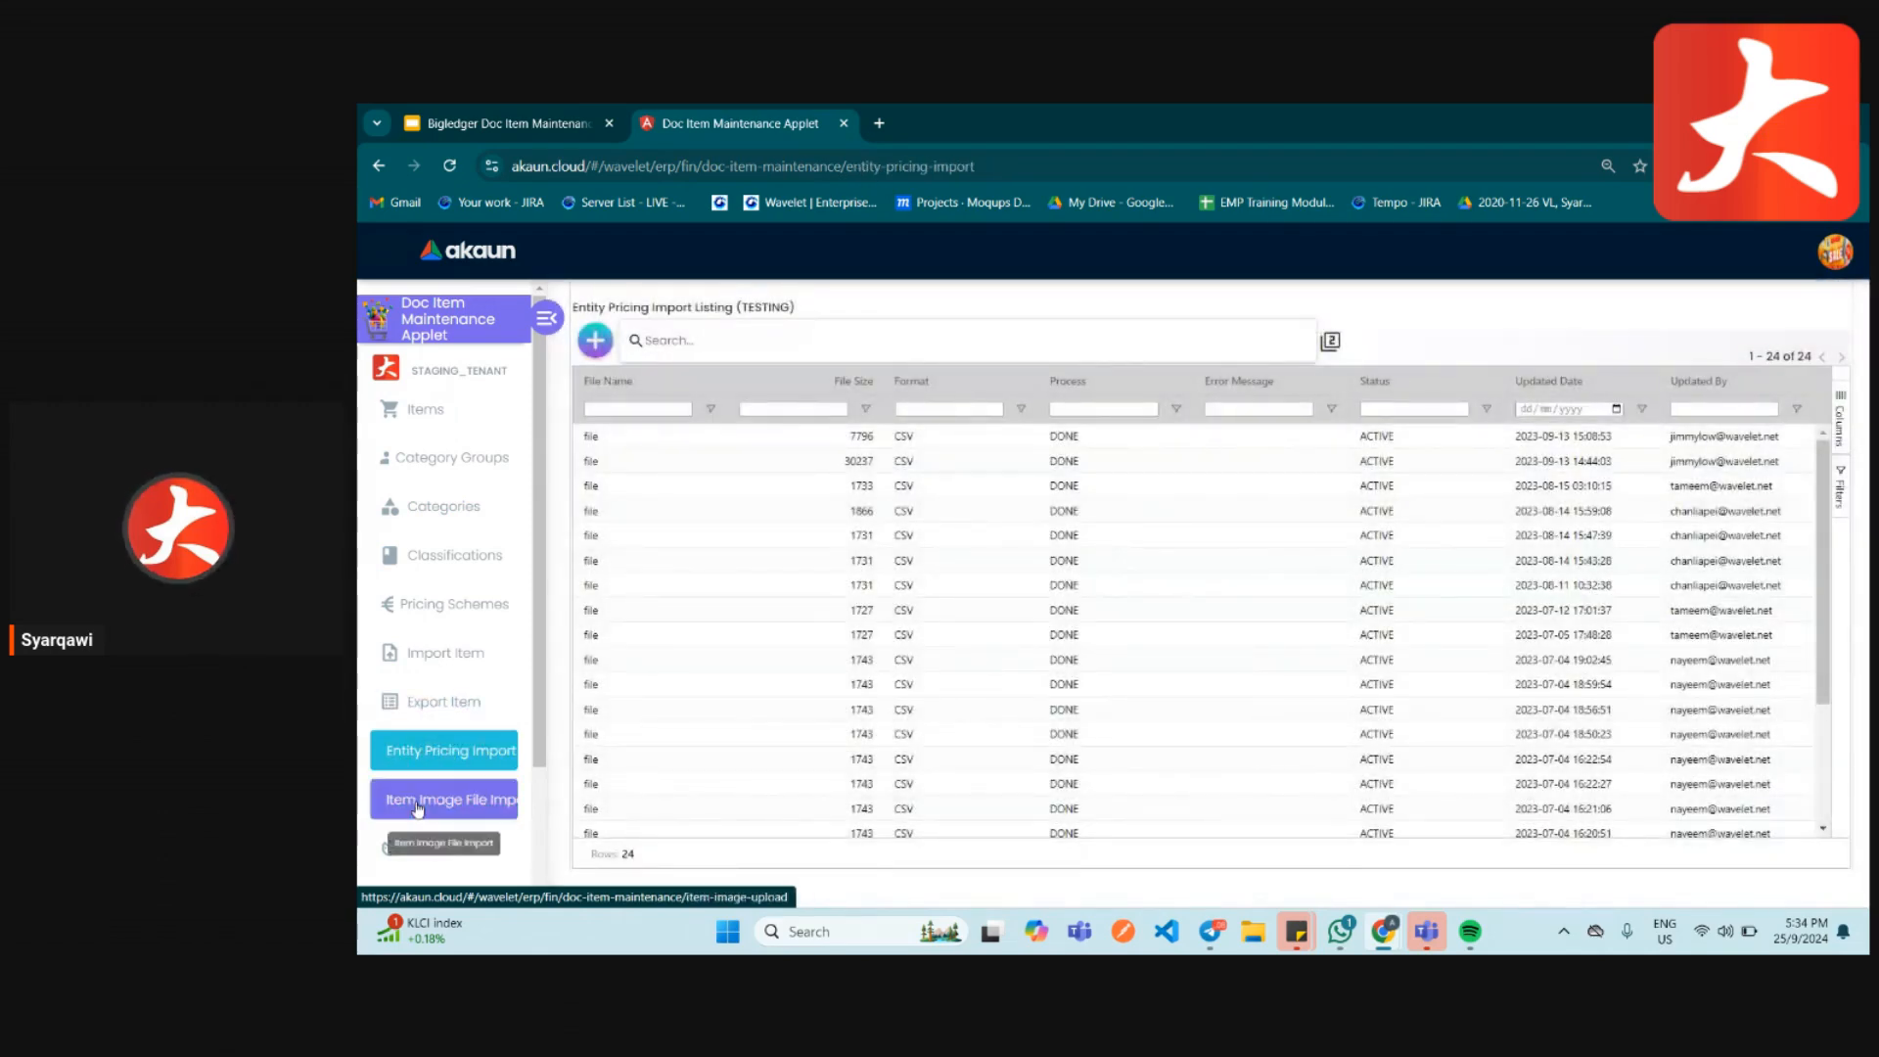
pyautogui.click(418, 809)
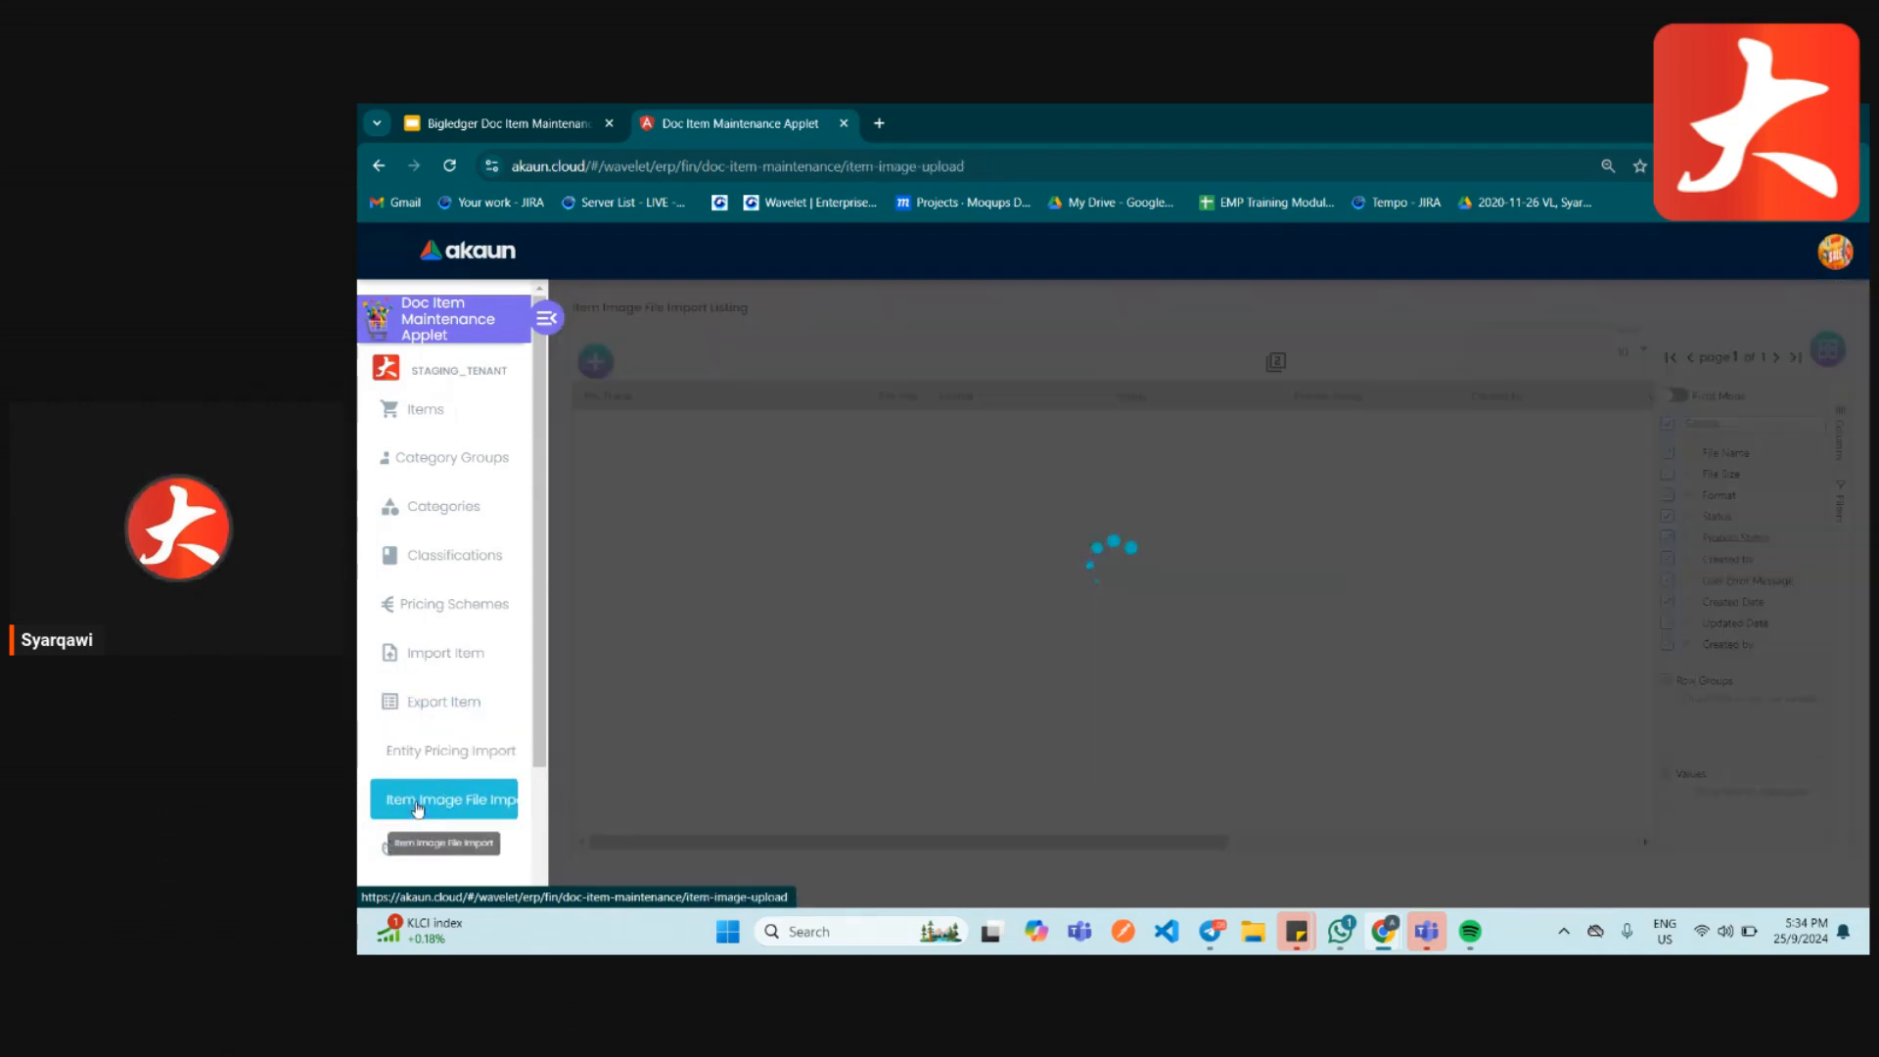
pyautogui.scroll(-2, 446, 822)
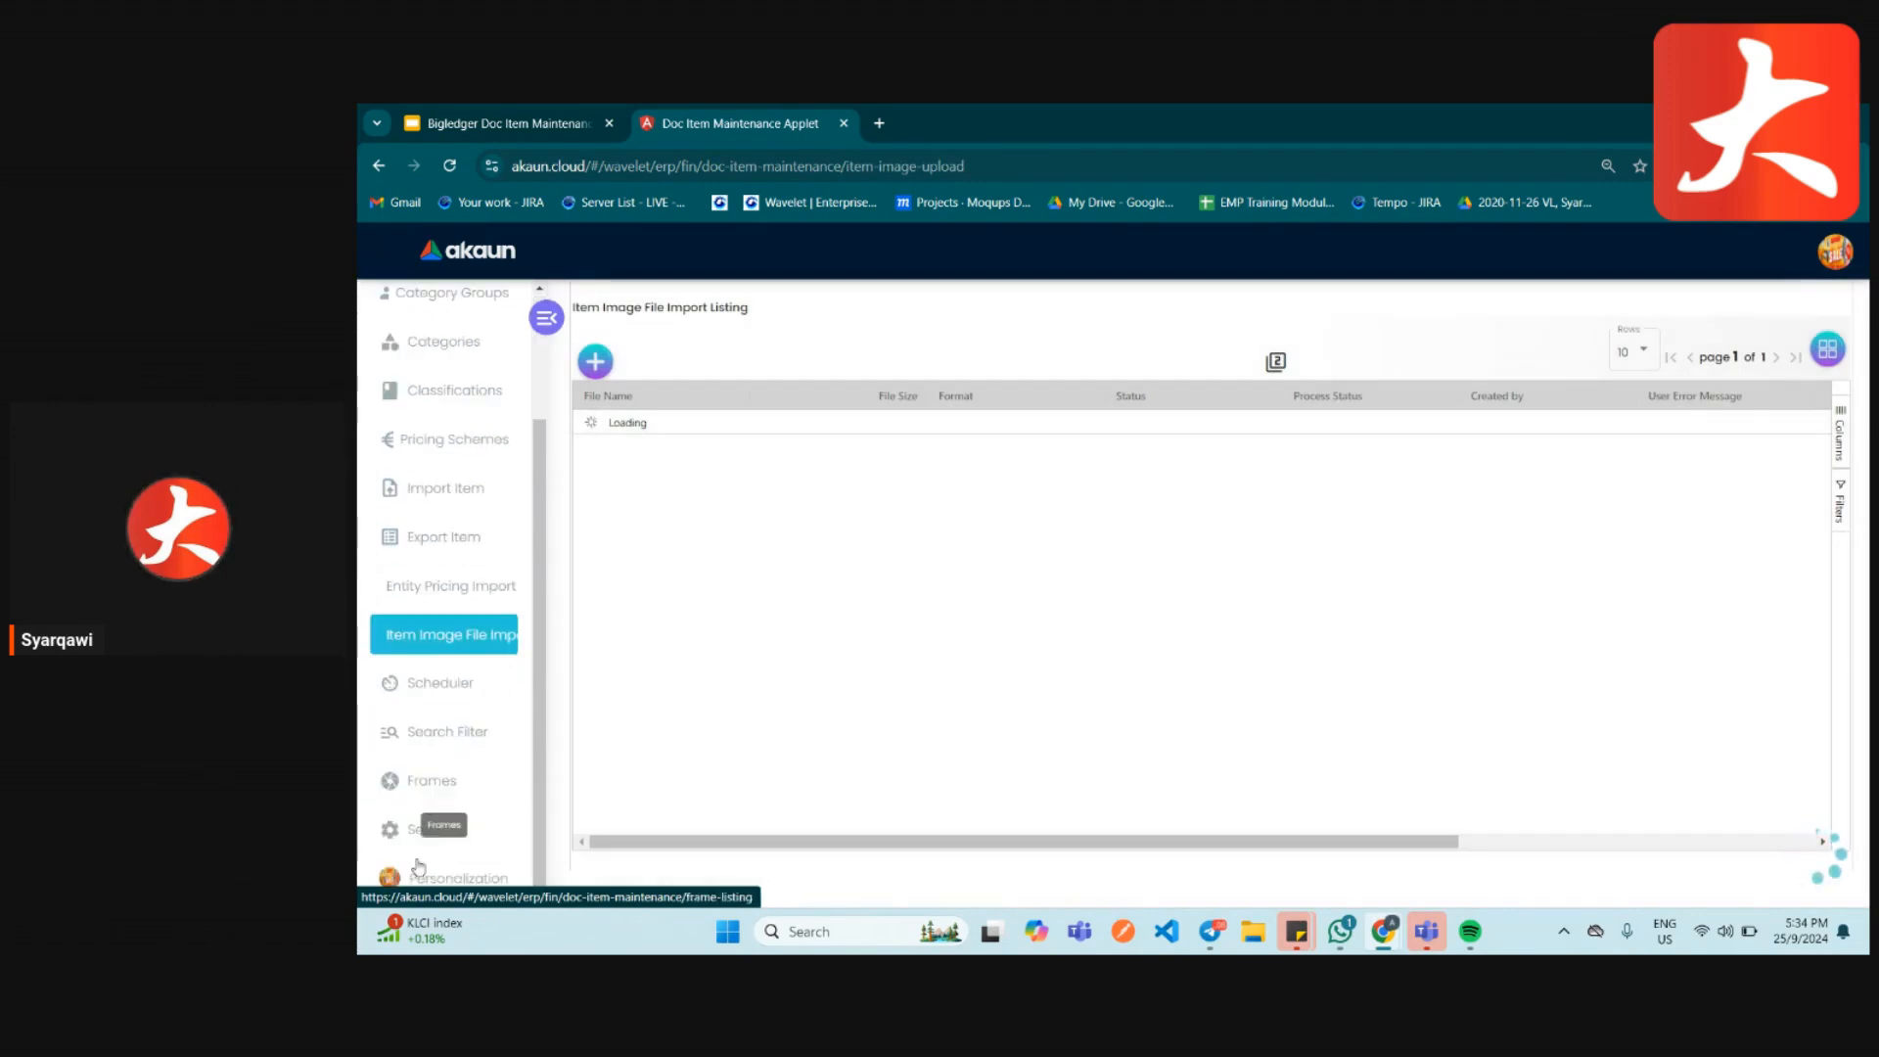
pyautogui.scroll(2, 482, 639)
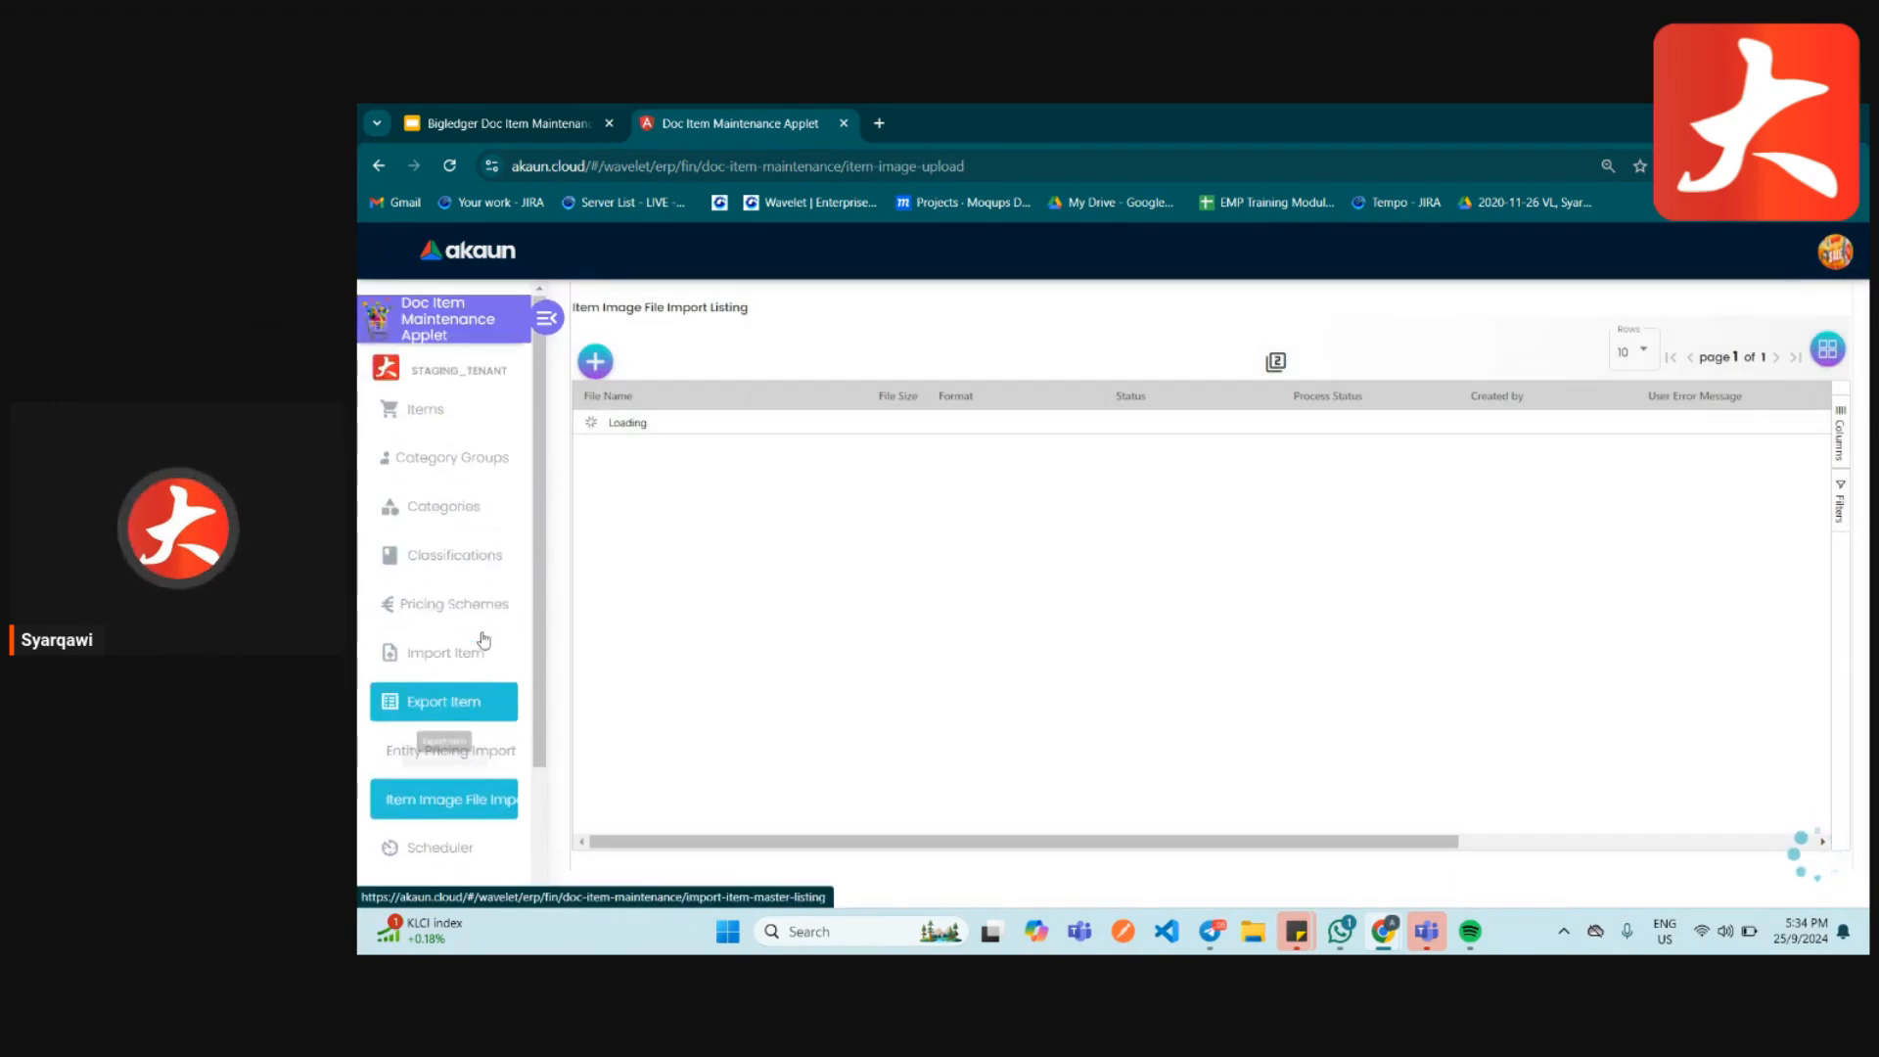
# - Start a new item with TEST-999 as its item code and name, and set its type to Basic Item
pyautogui.click(469, 410)
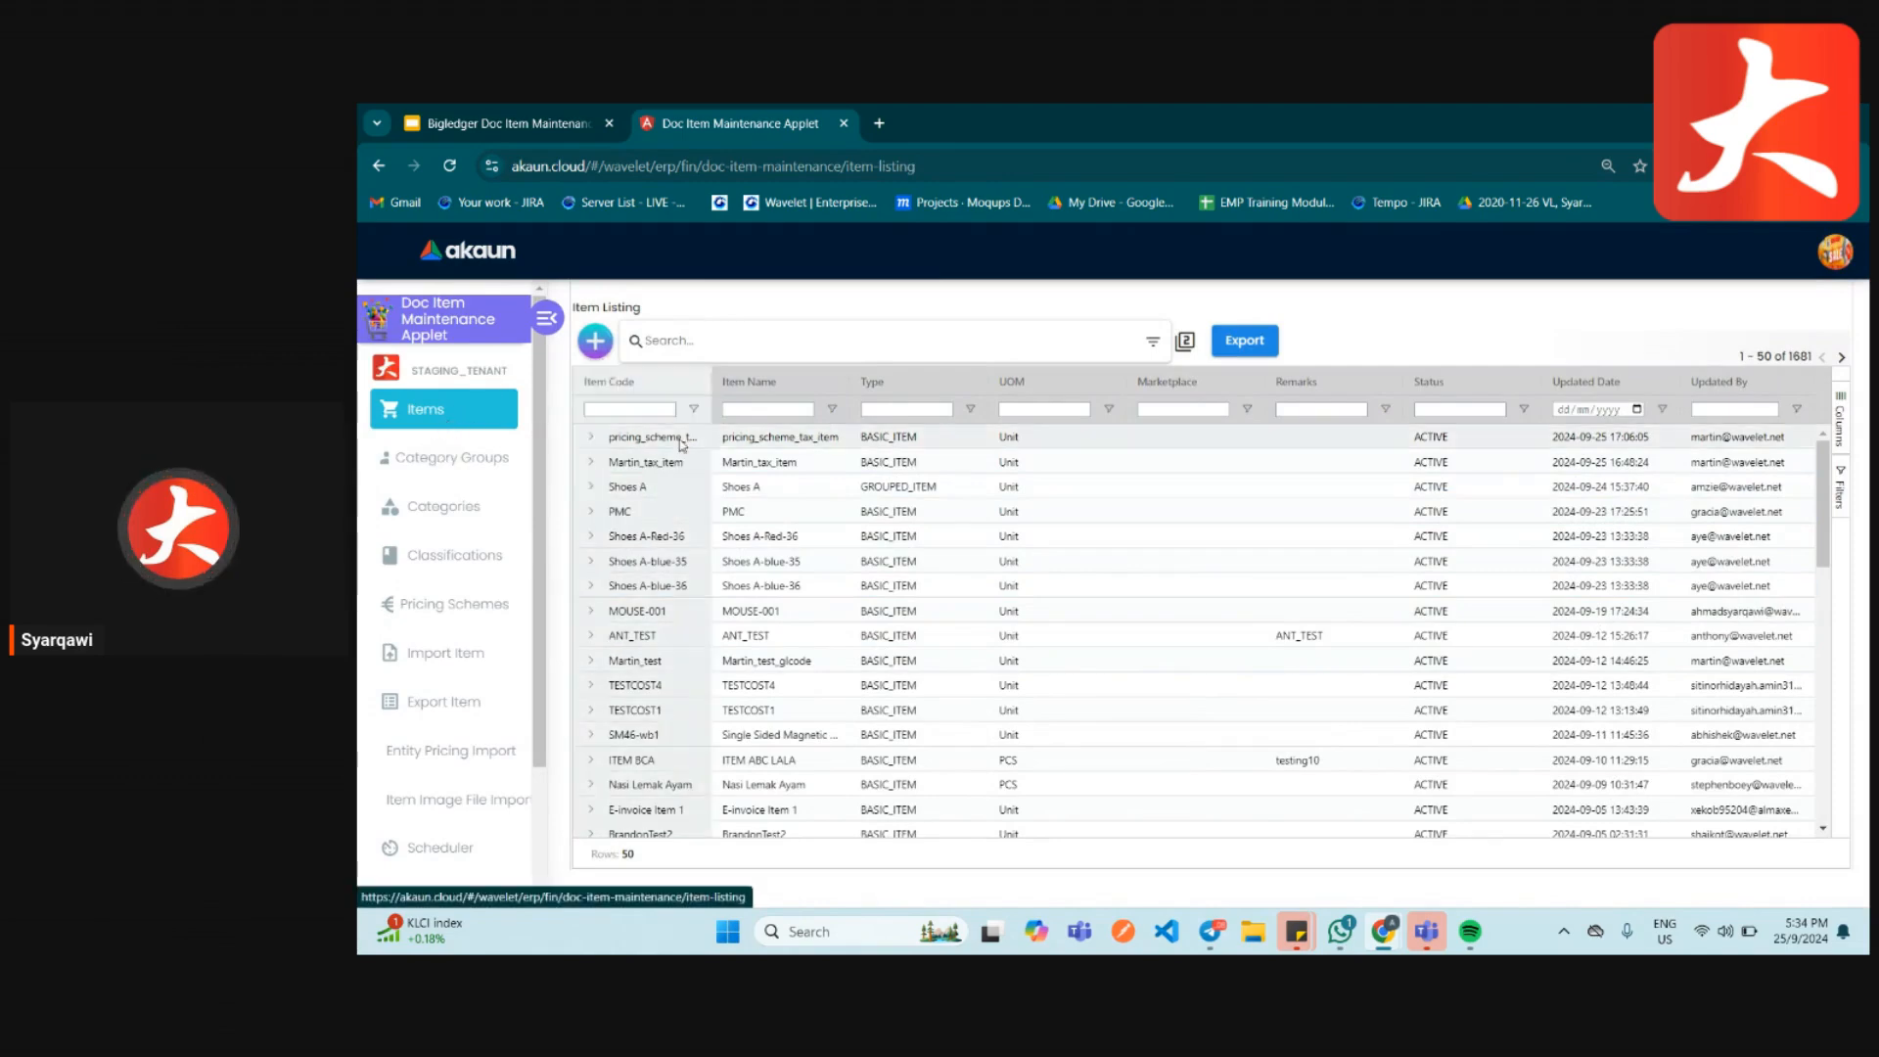
pyautogui.click(594, 342)
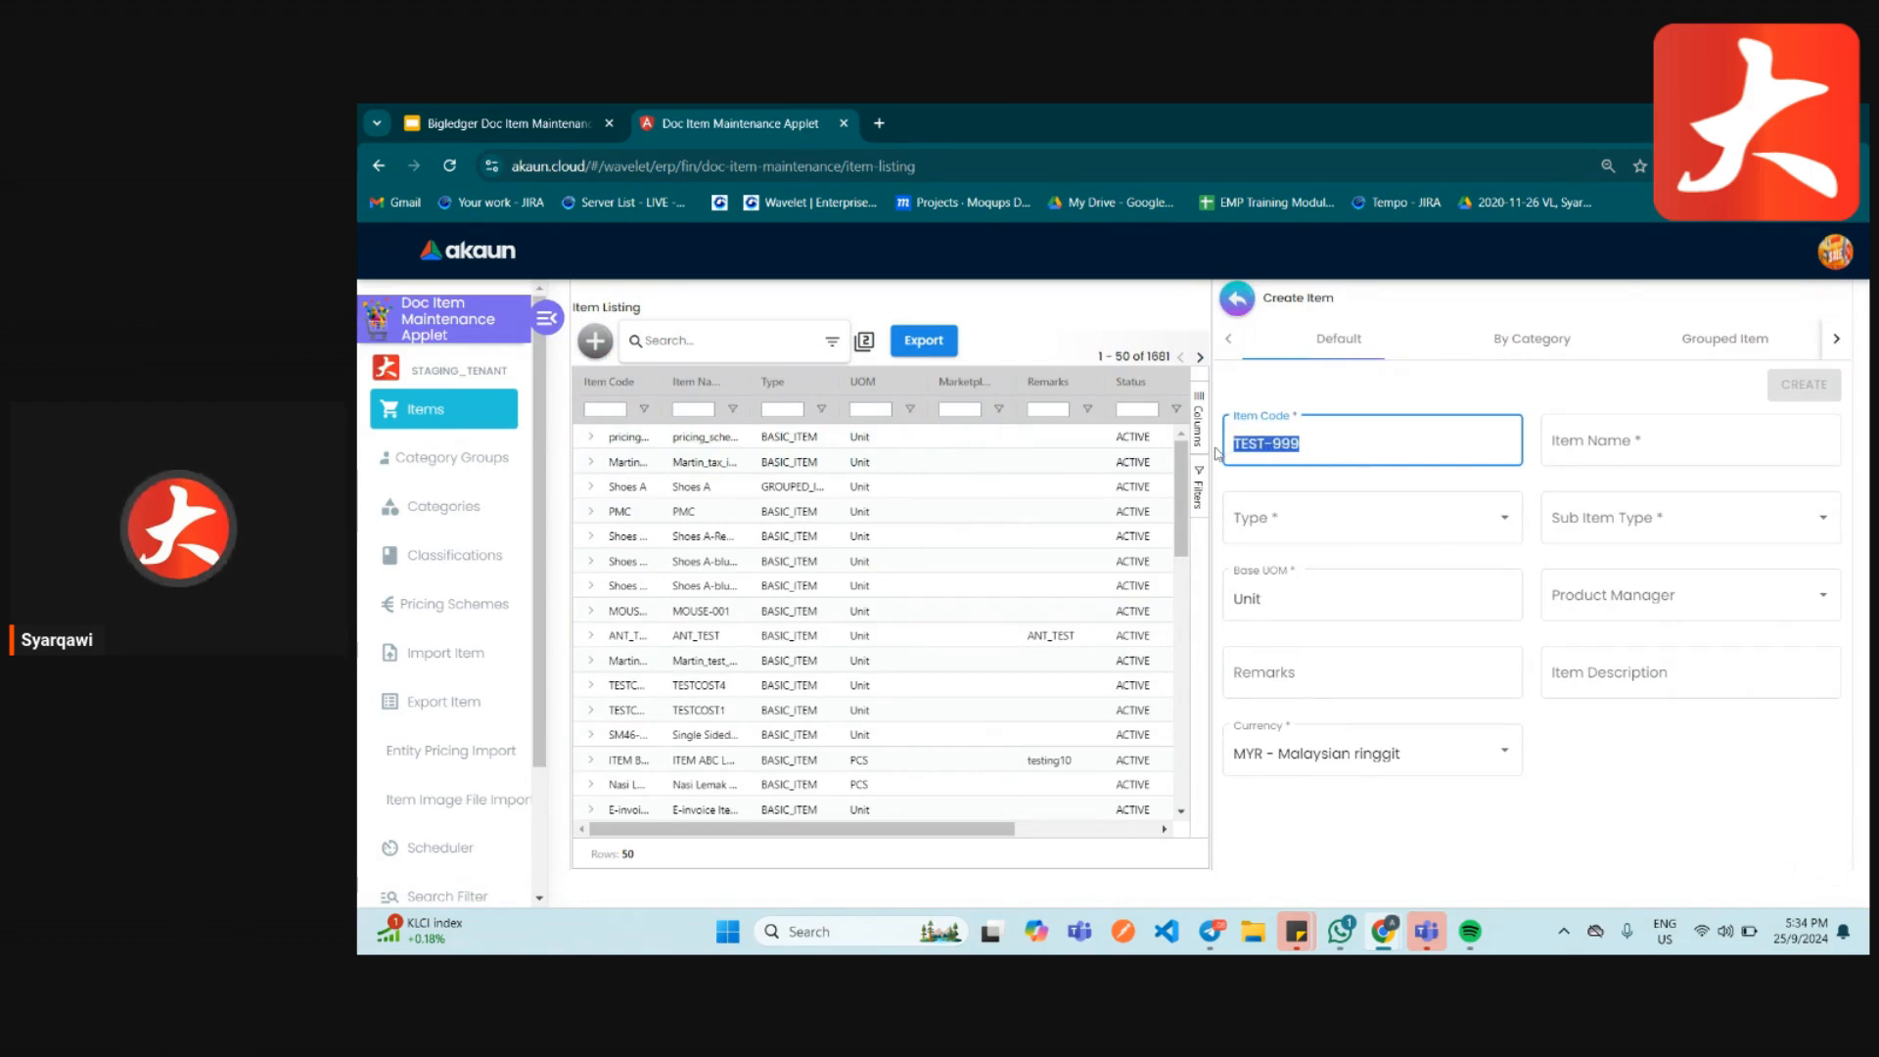
pyautogui.click(1406, 513)
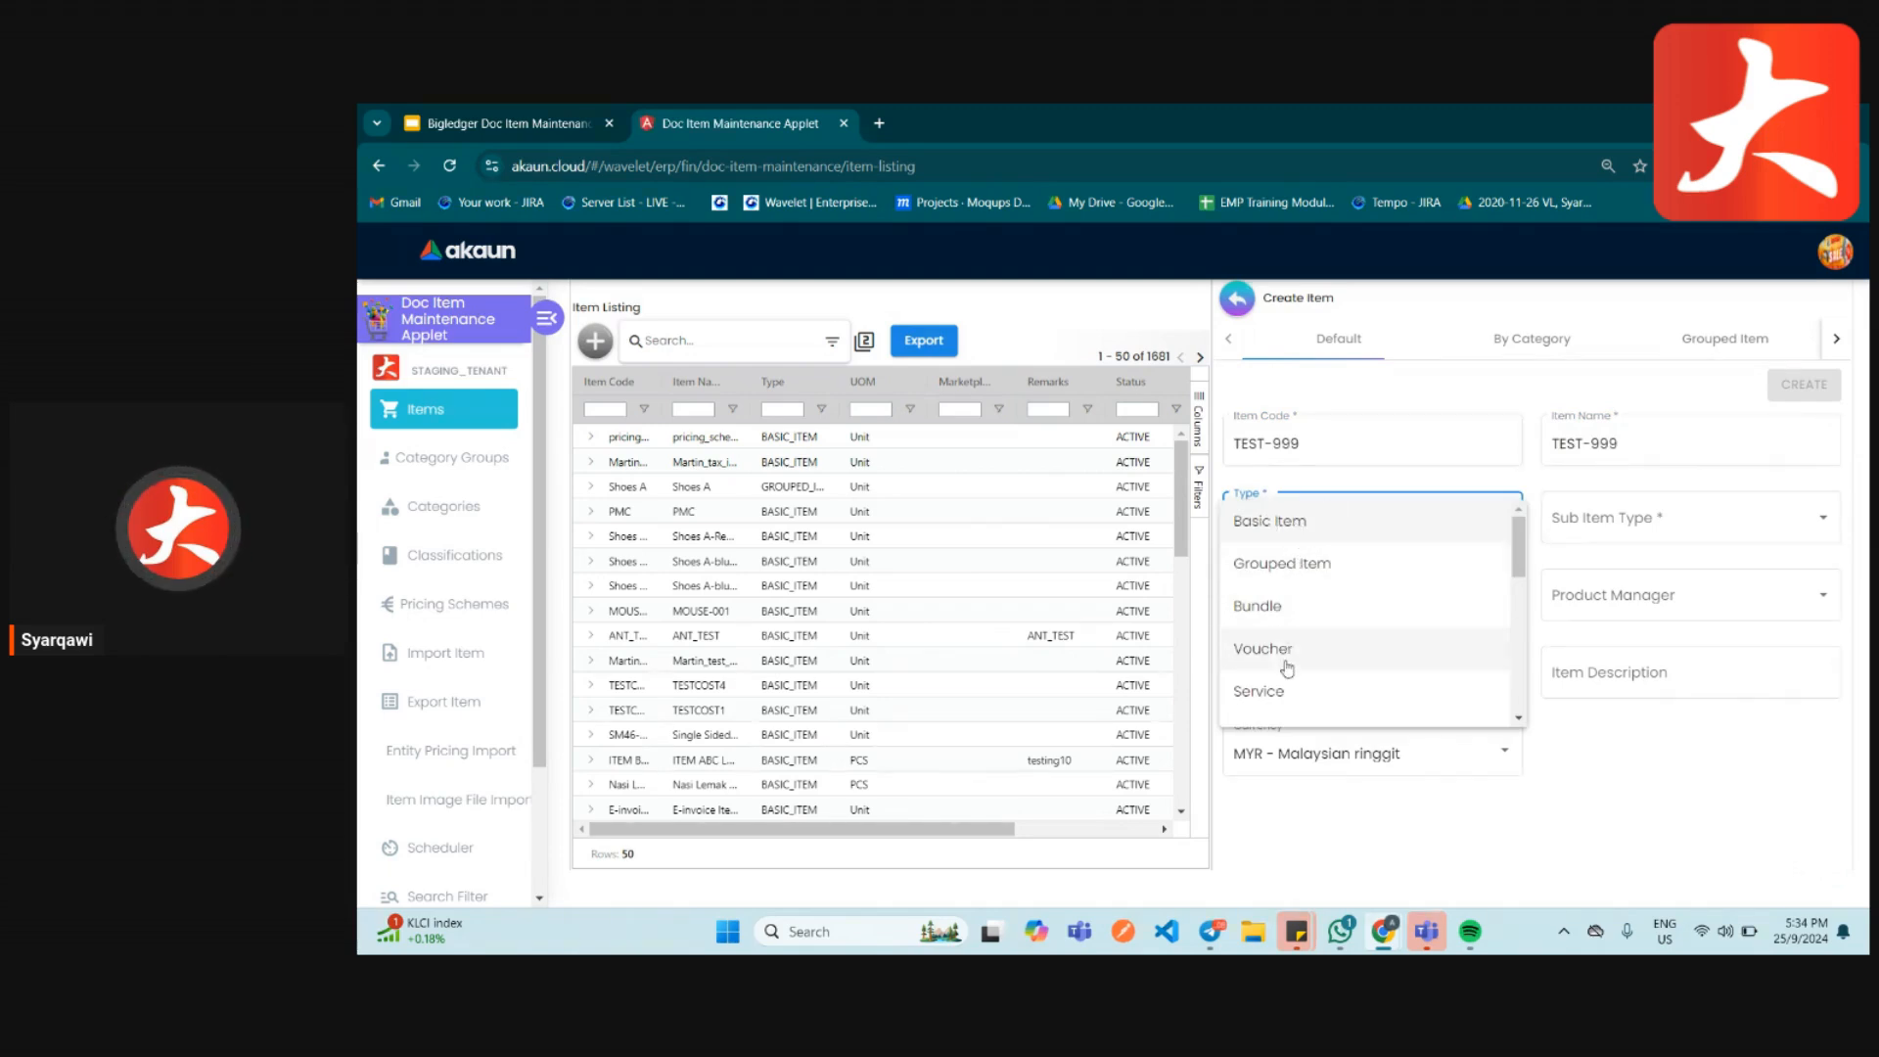
pyautogui.scroll(-5, 1284, 707)
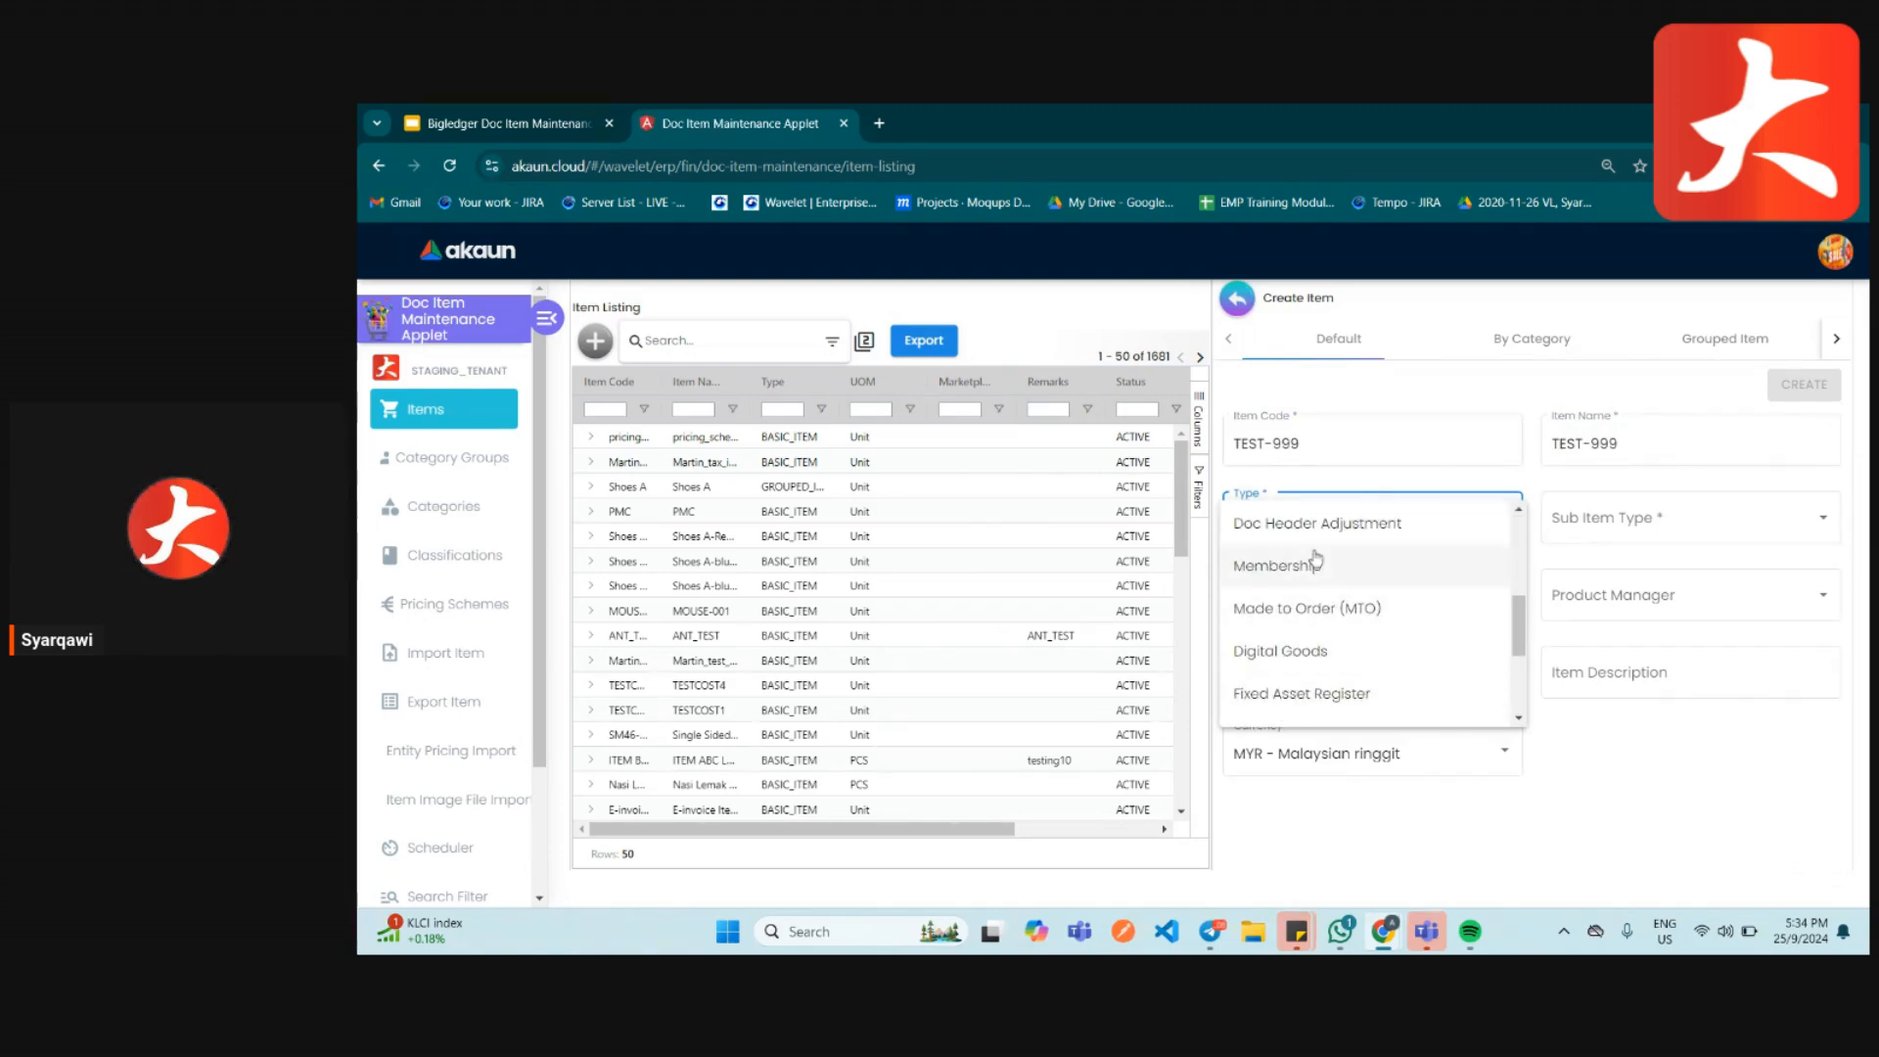
pyautogui.scroll(-3, 1306, 651)
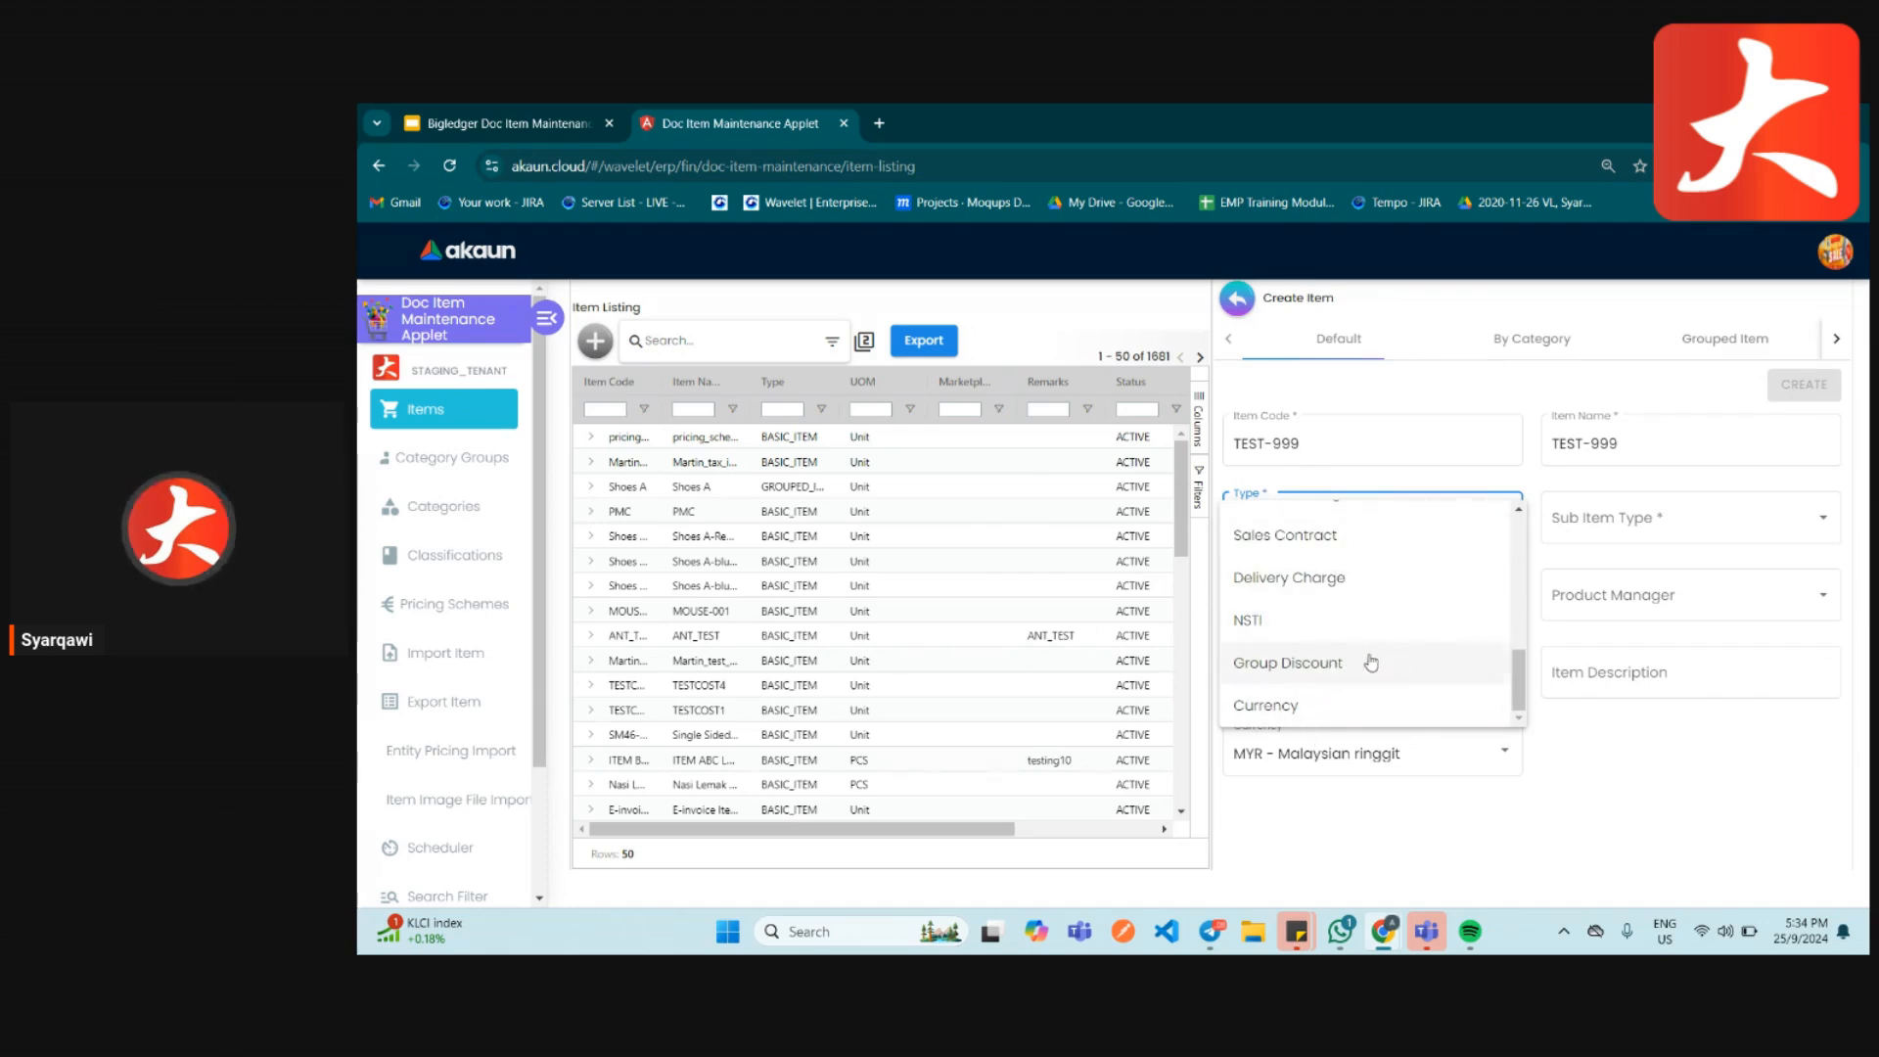
pyautogui.scroll(5, 1331, 675)
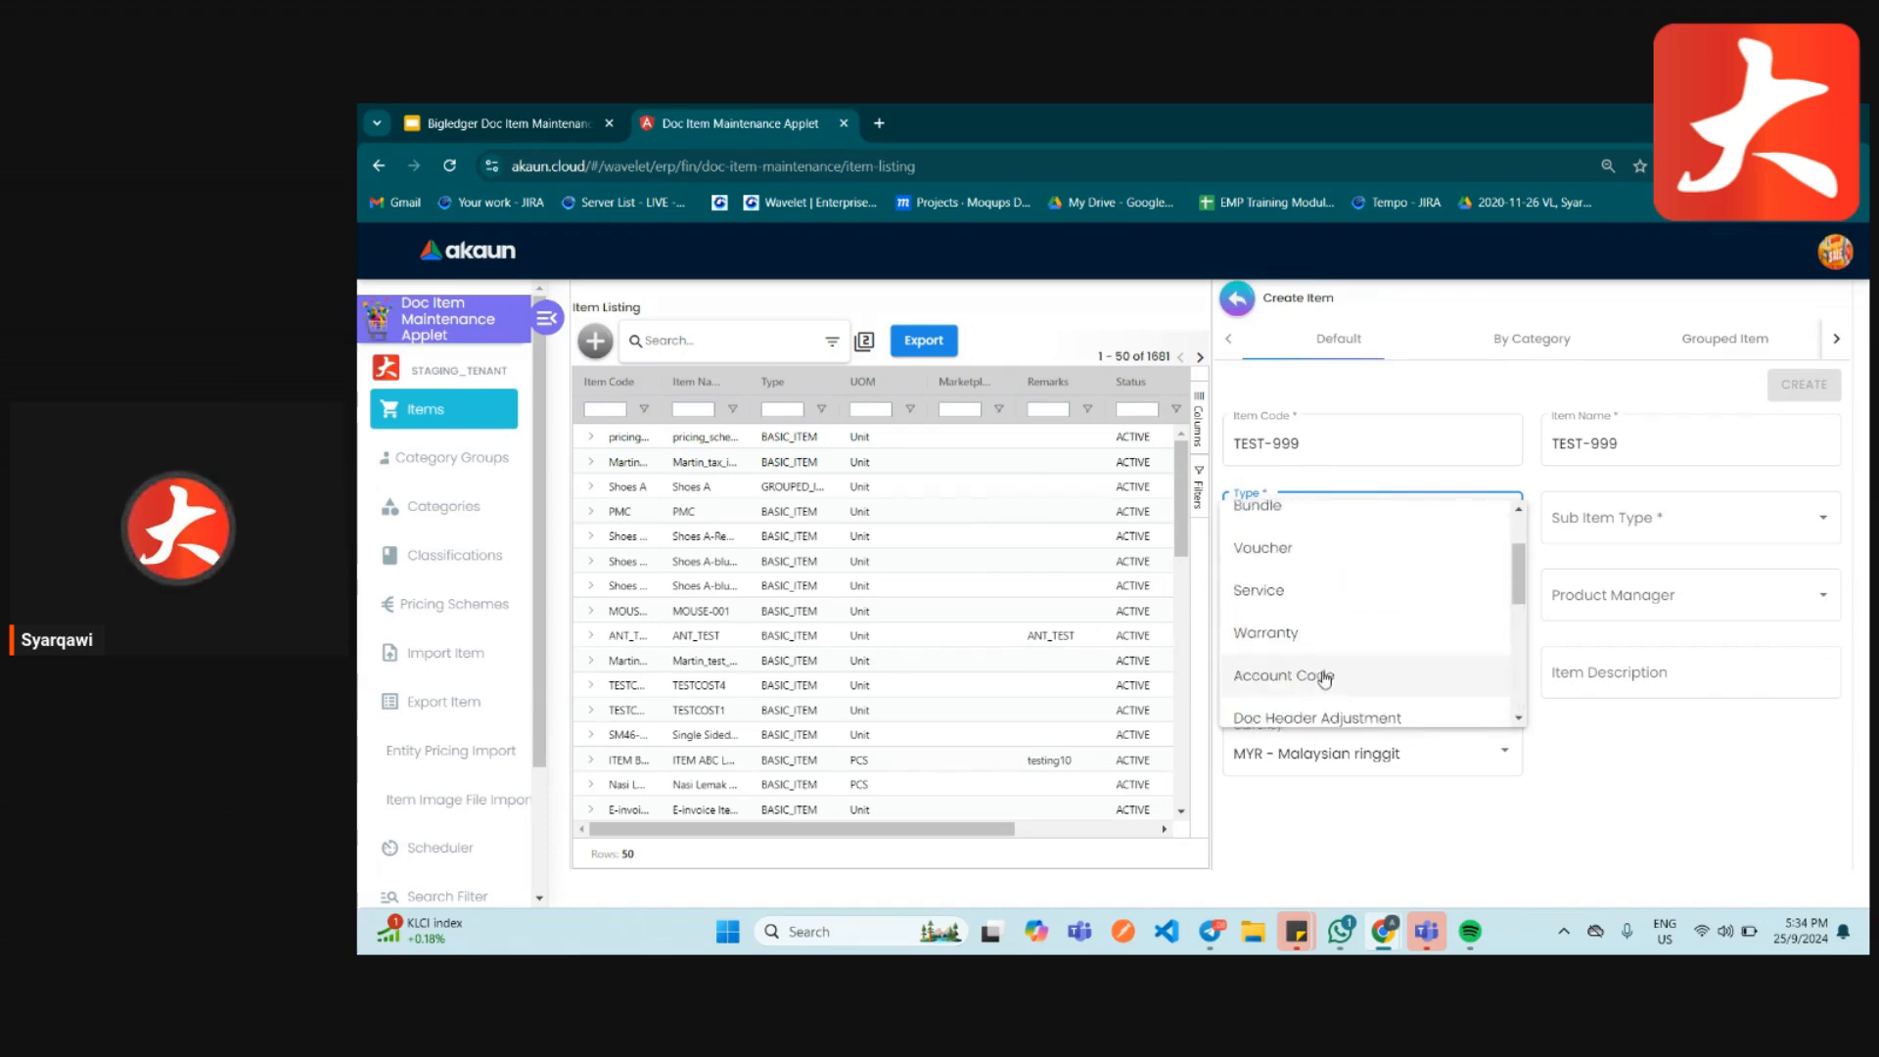
pyautogui.click(1335, 524)
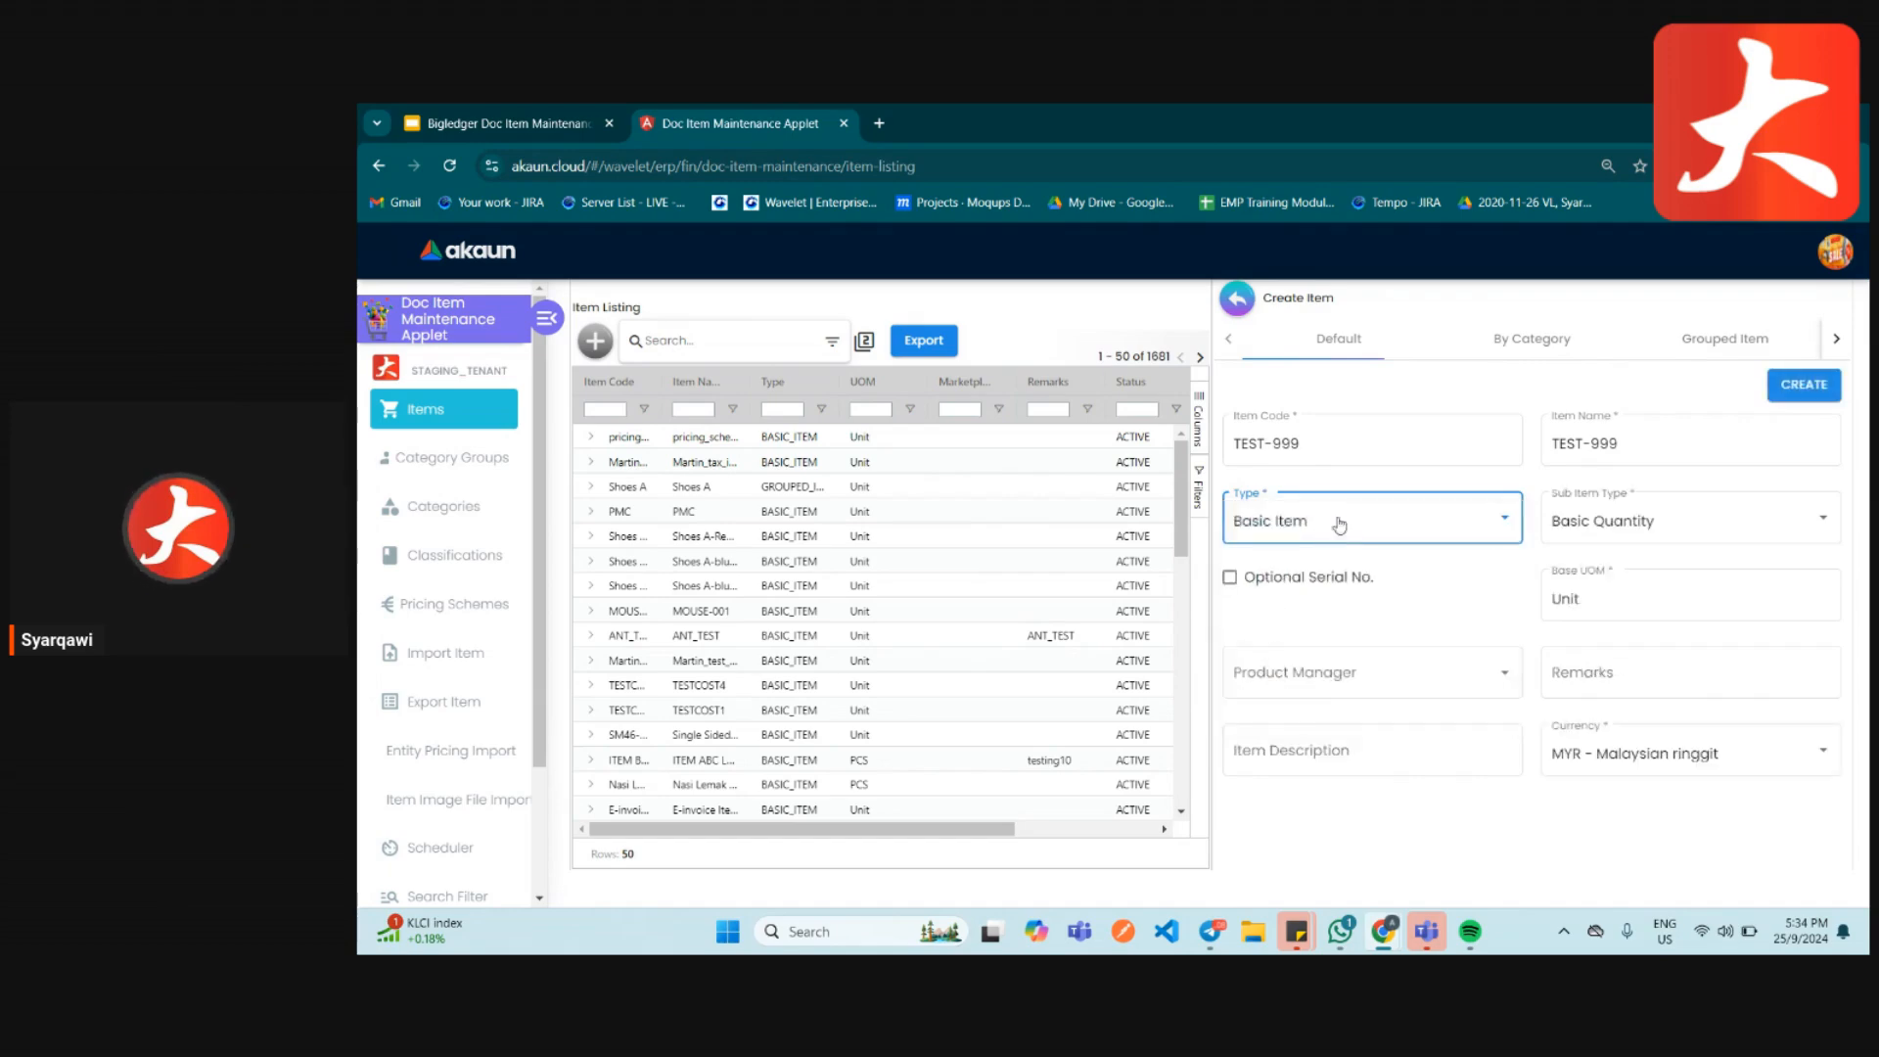
# - Set the sub item type to Basic Quantity and create the item without assigning a product manager
pyautogui.click(1618, 528)
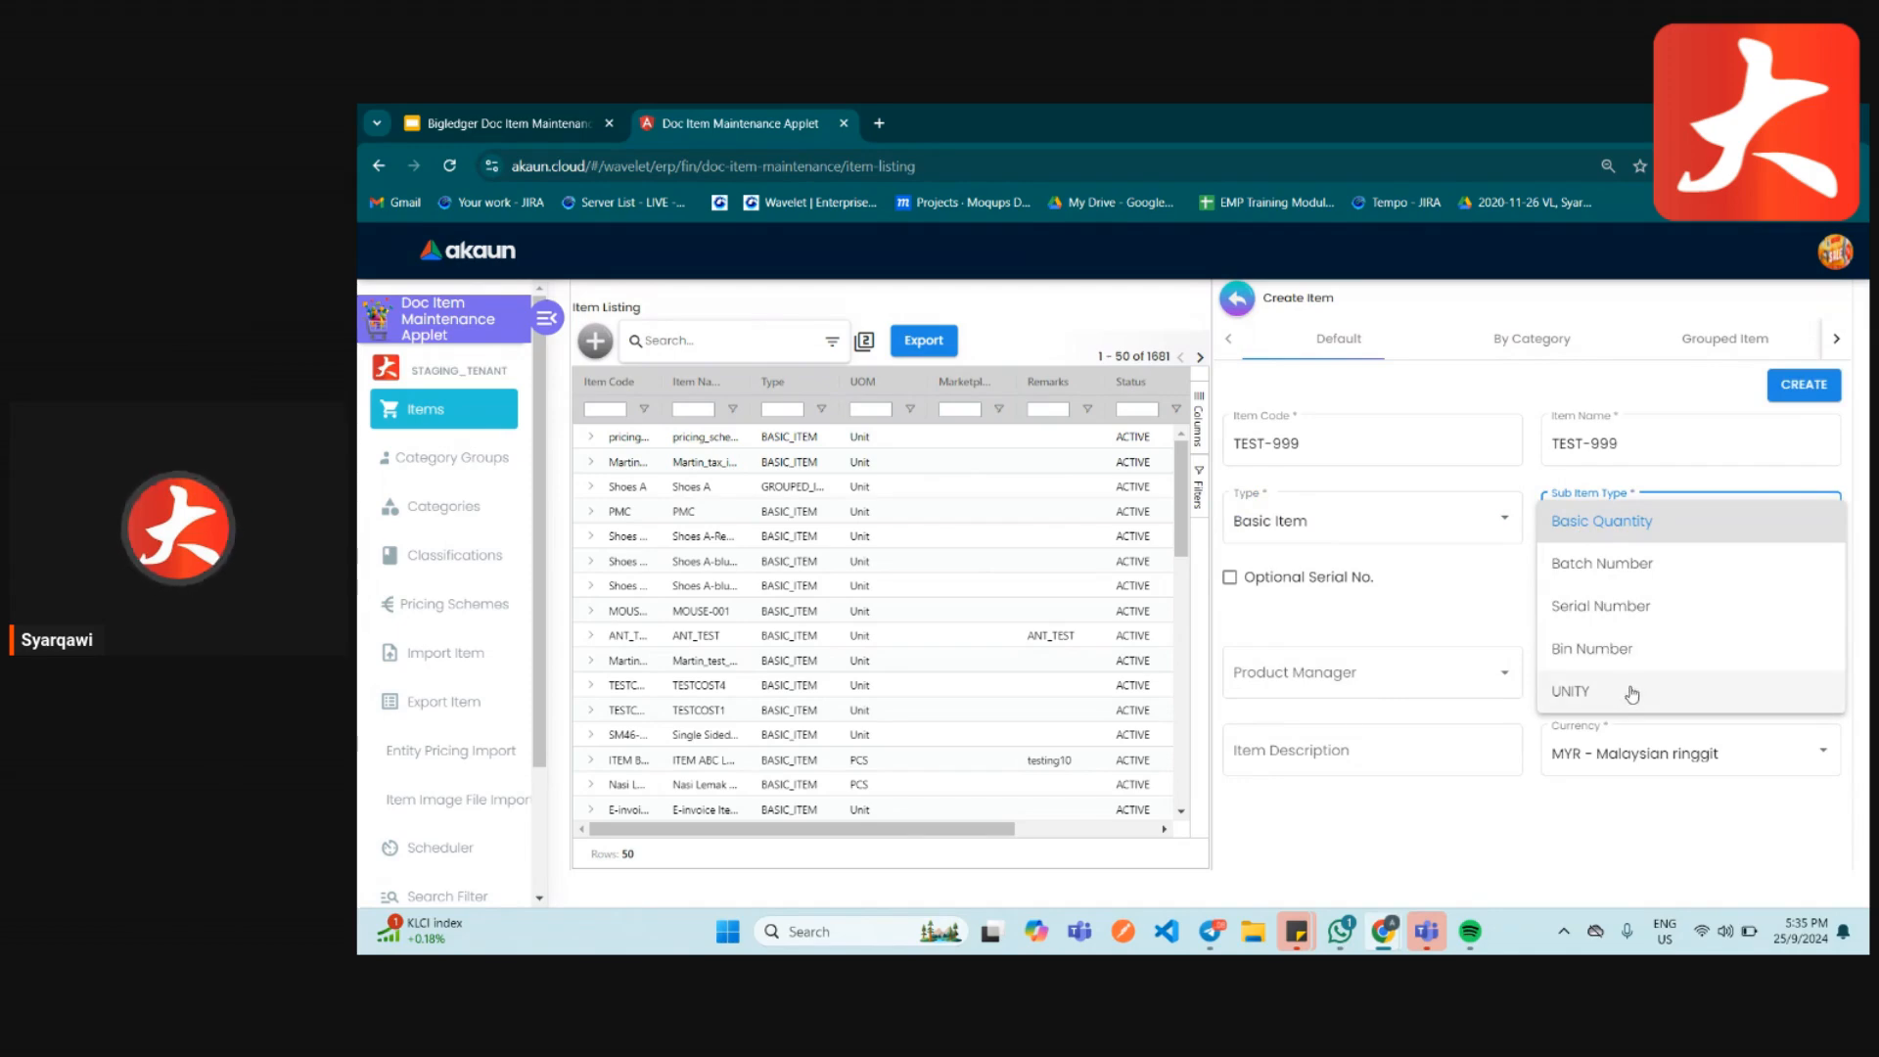
pyautogui.click(1597, 528)
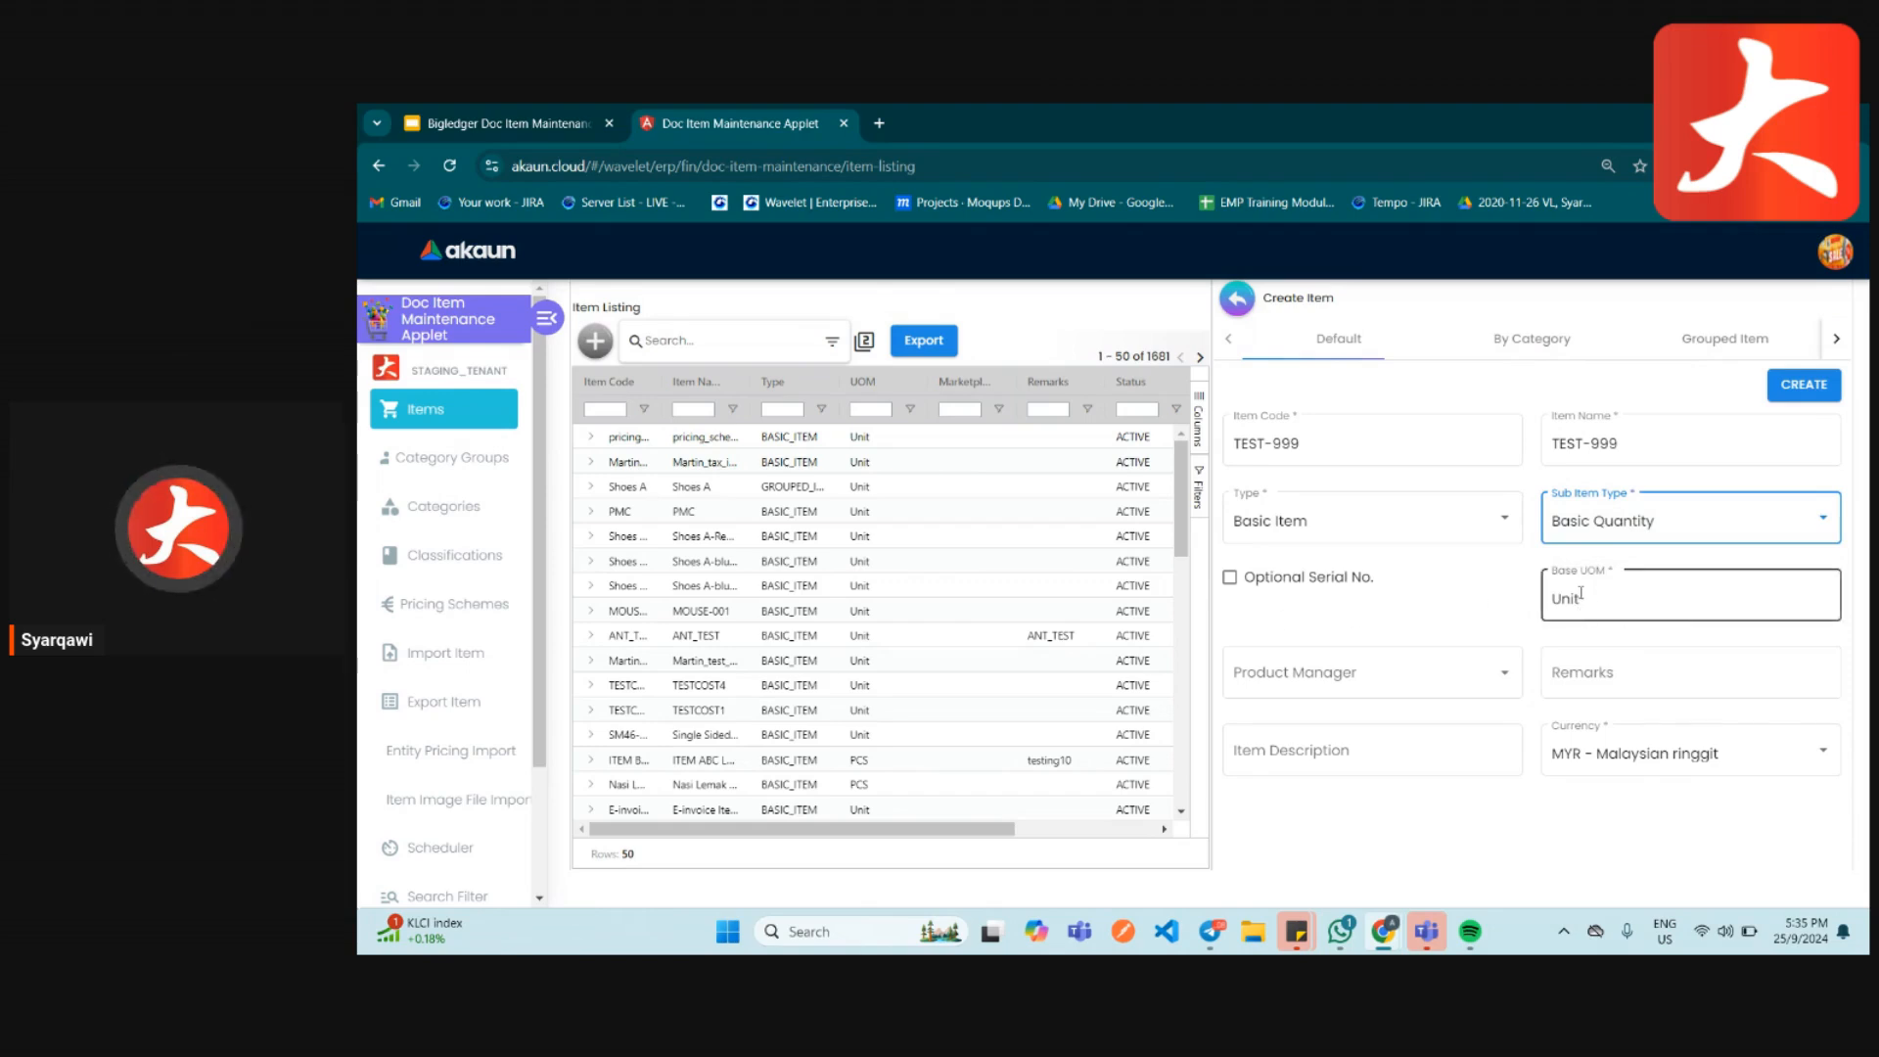
pyautogui.click(1394, 692)
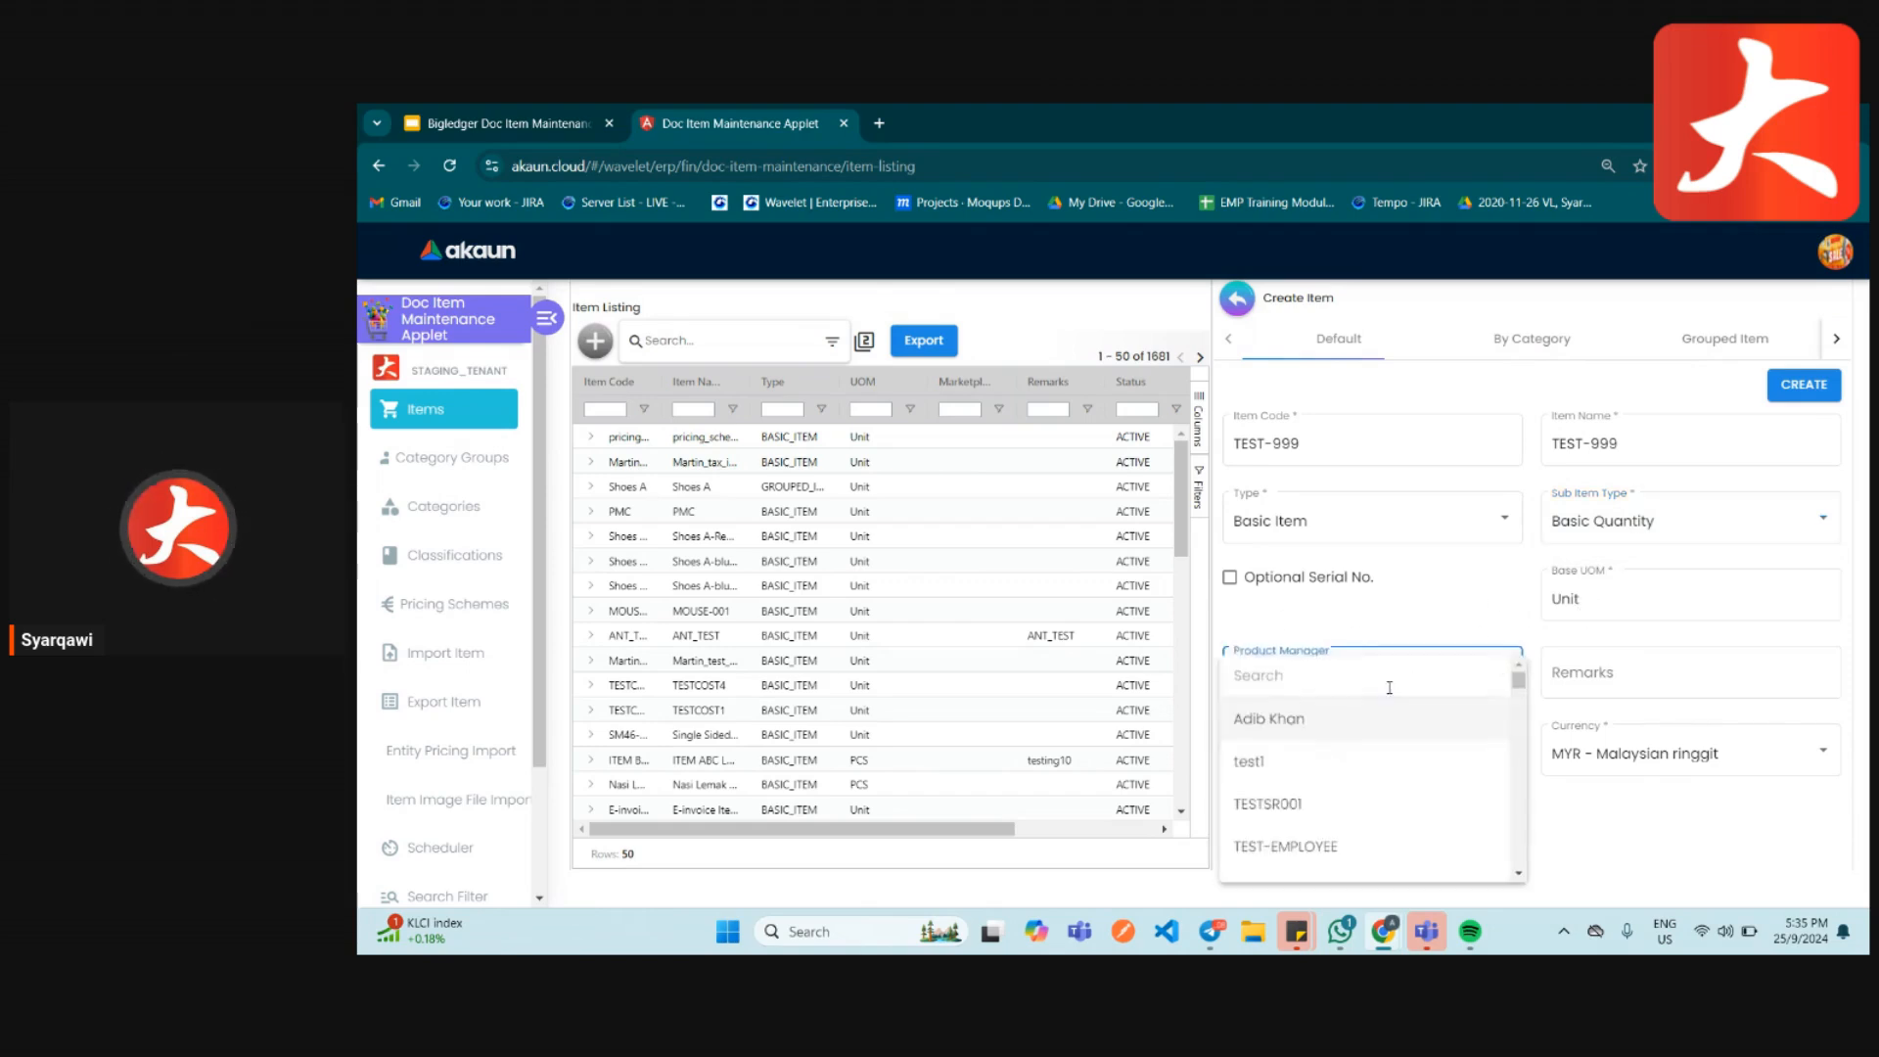
pyautogui.scroll(-5, 1339, 726)
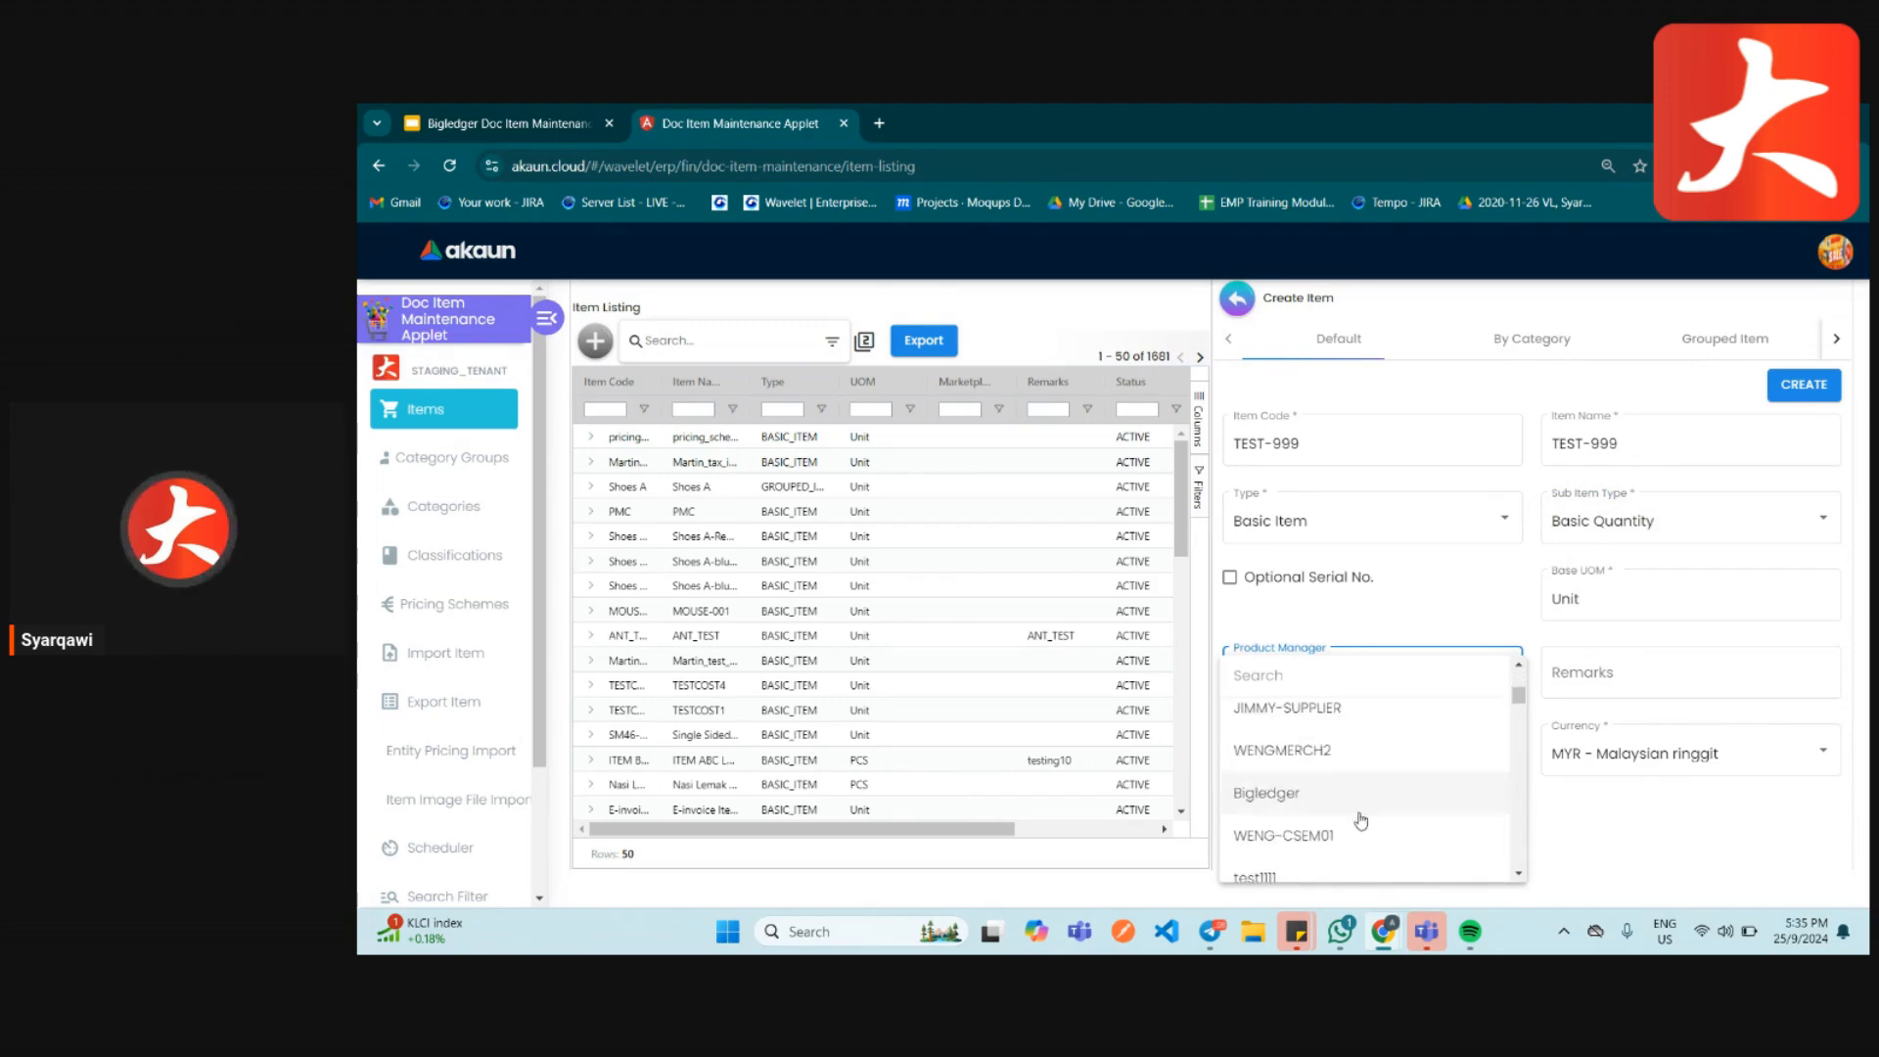
pyautogui.click(1306, 636)
pyautogui.click(1285, 675)
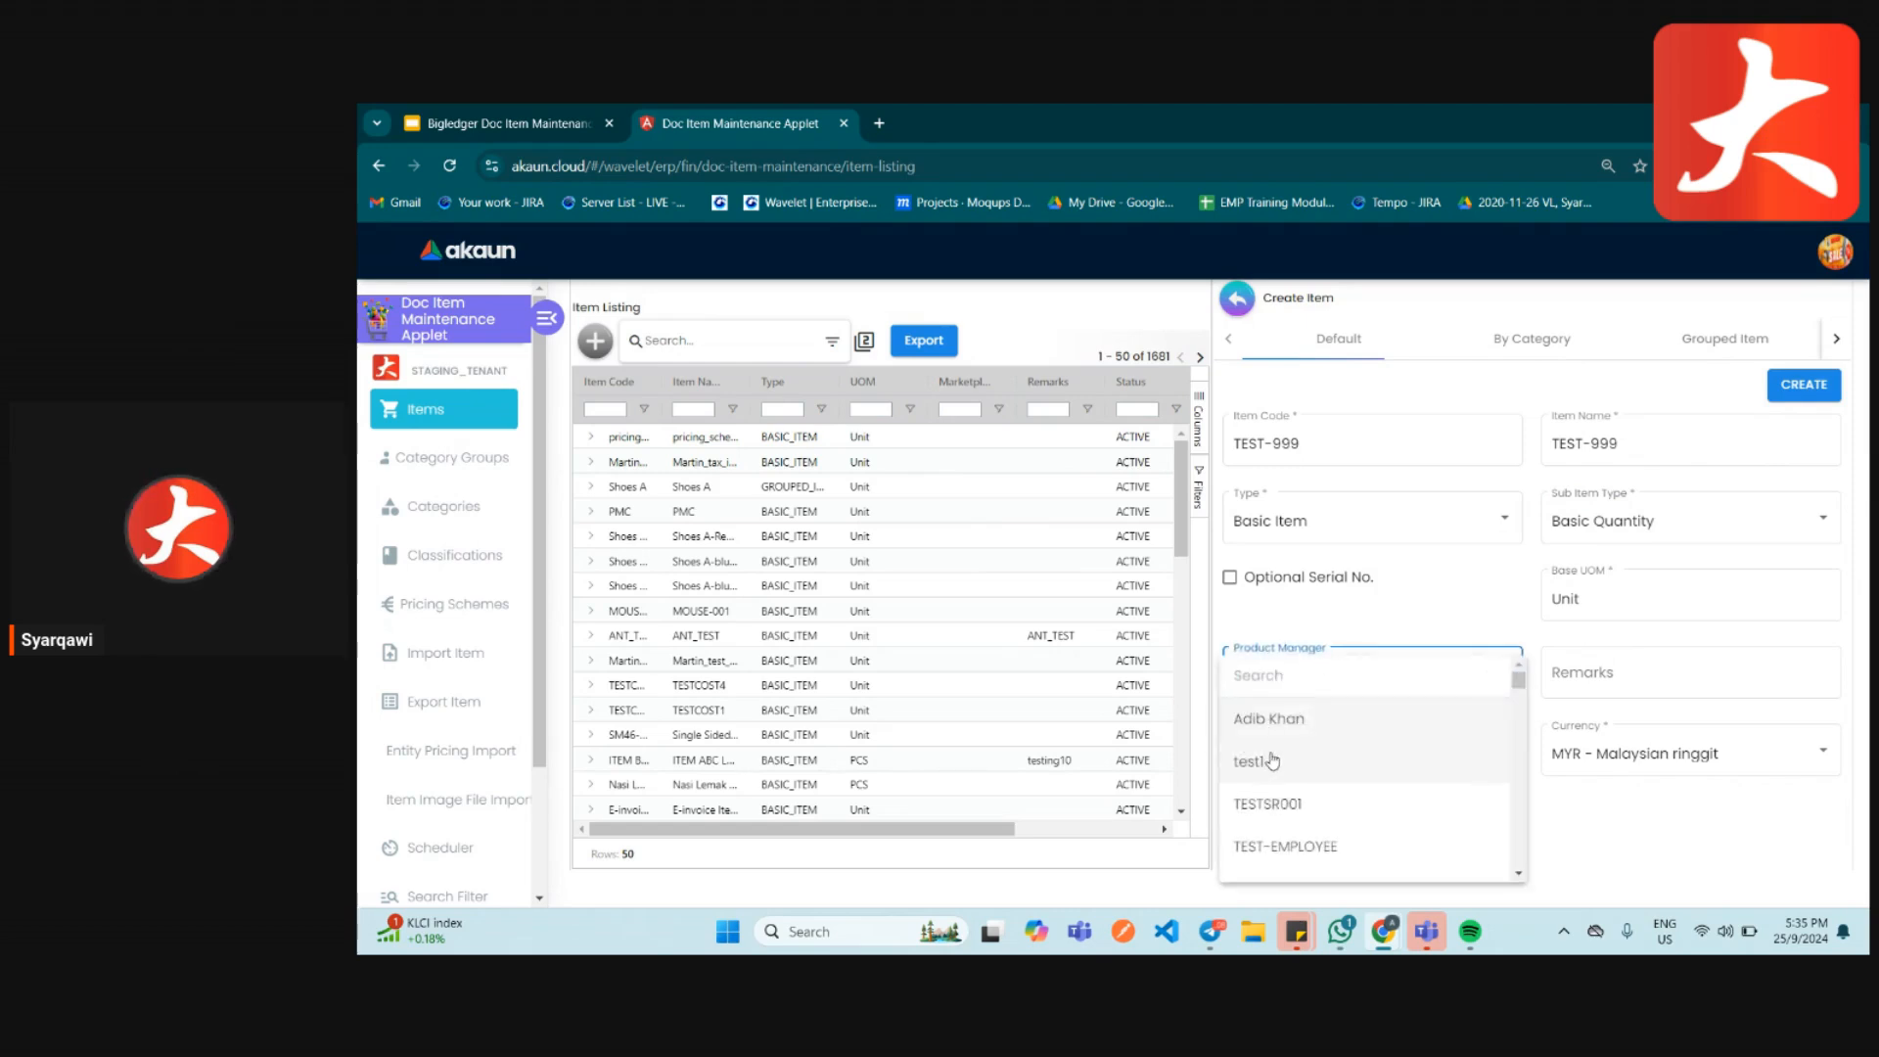
pyautogui.press('Escape')
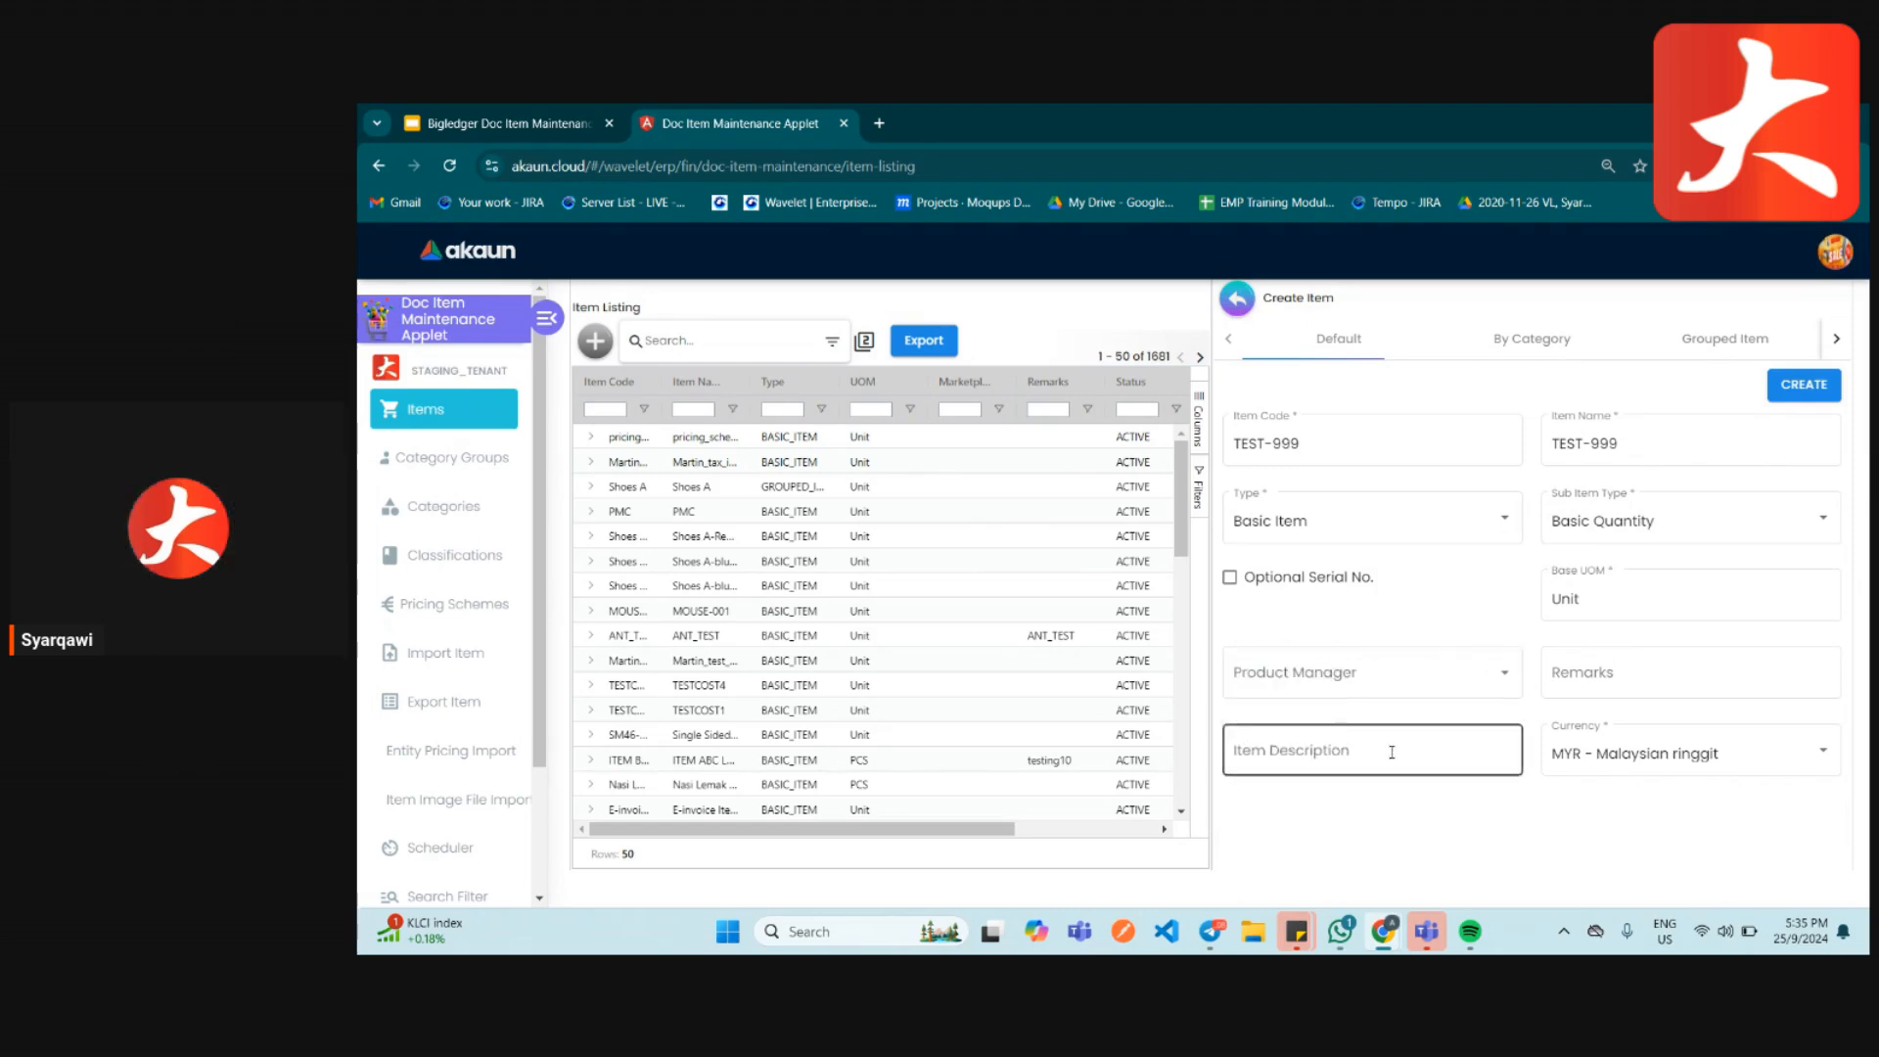
pyautogui.click(1806, 388)
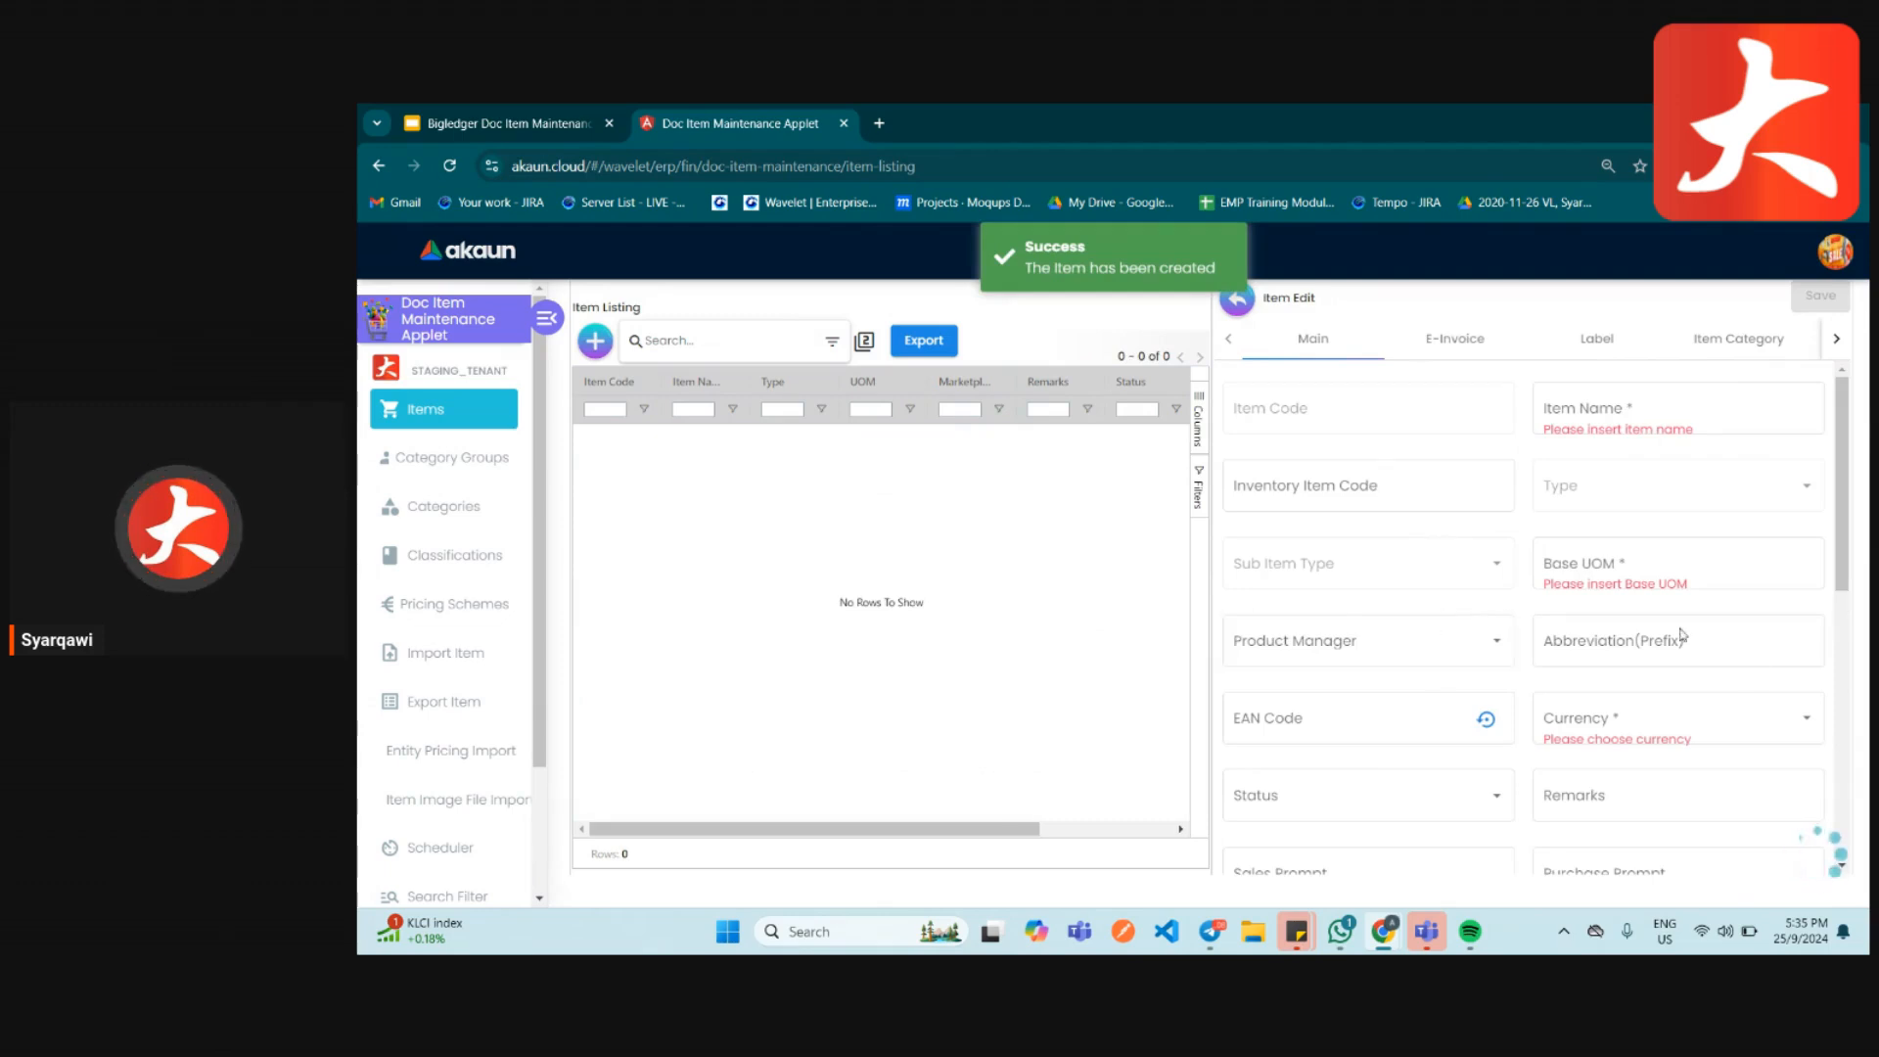
# - Review the main details of item TEST-999, including the alternate codes, delivery and warranty options and the description editor
pyautogui.click(1456, 339)
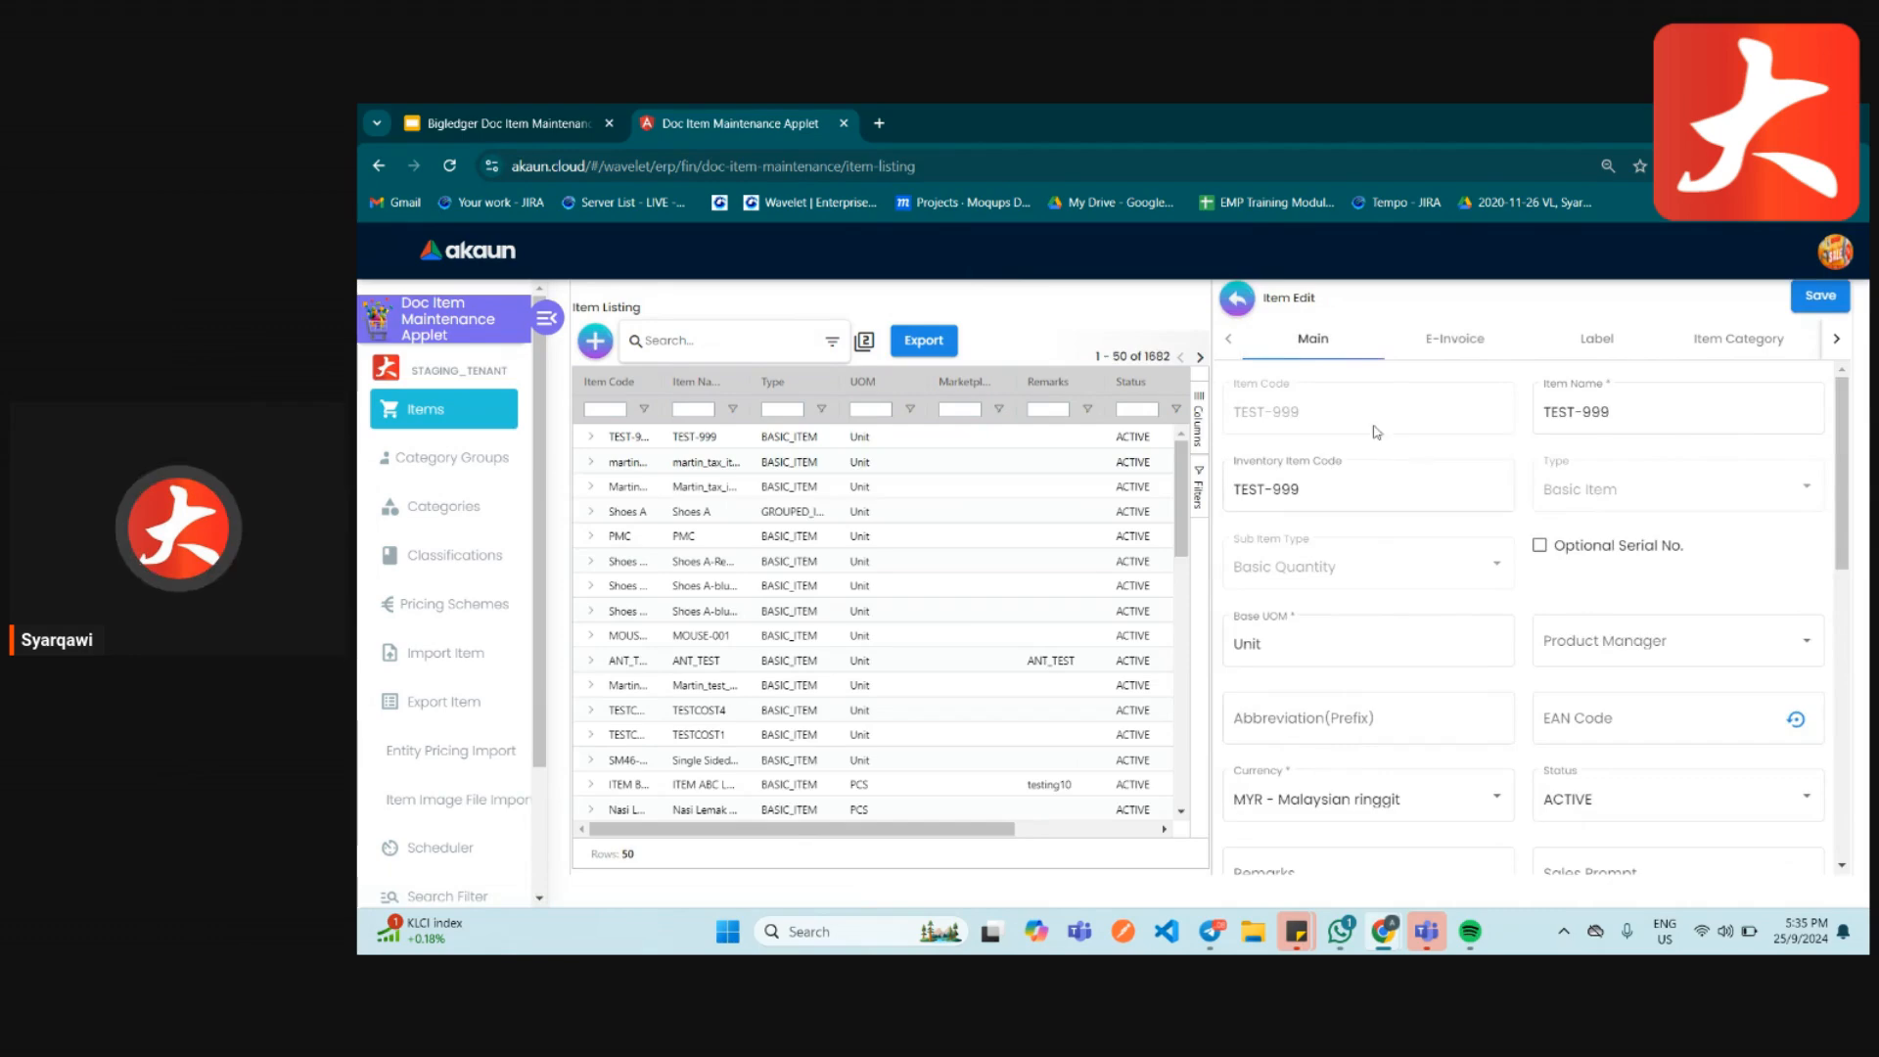
pyautogui.scroll(-3, 1302, 519)
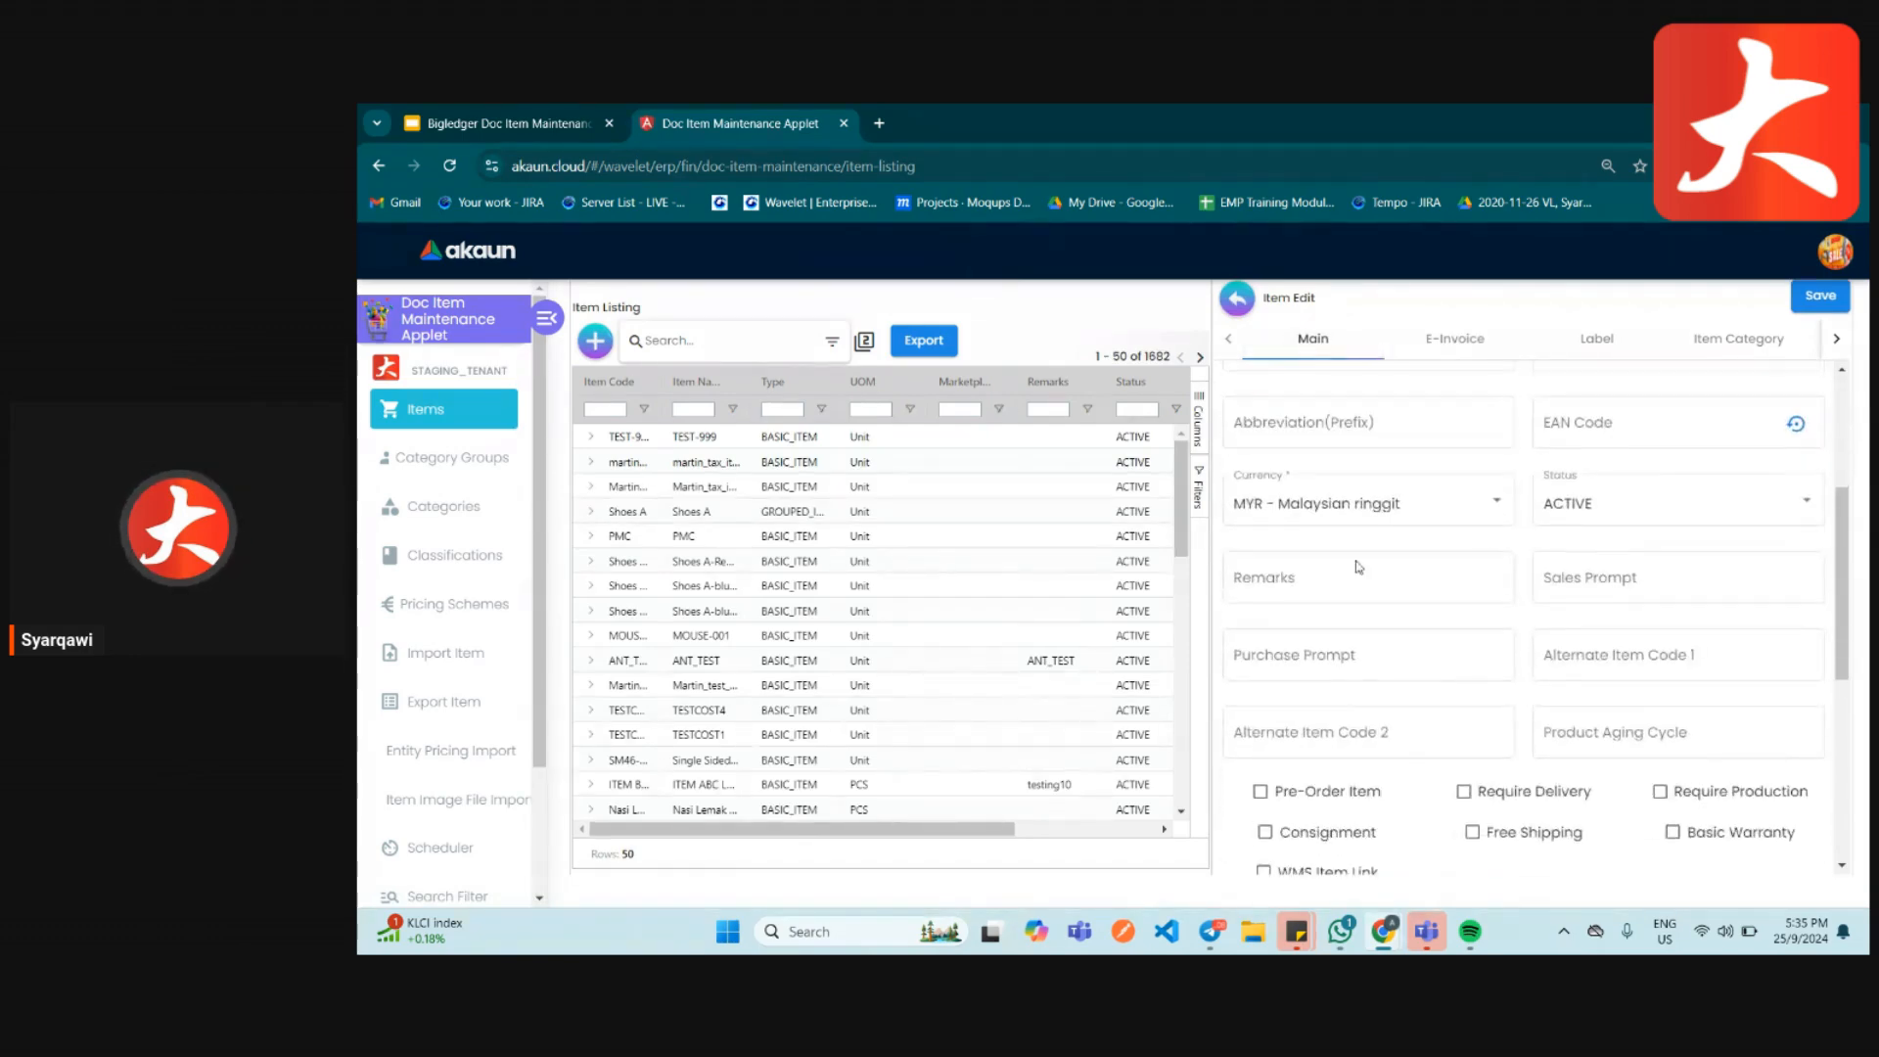
pyautogui.click(1573, 654)
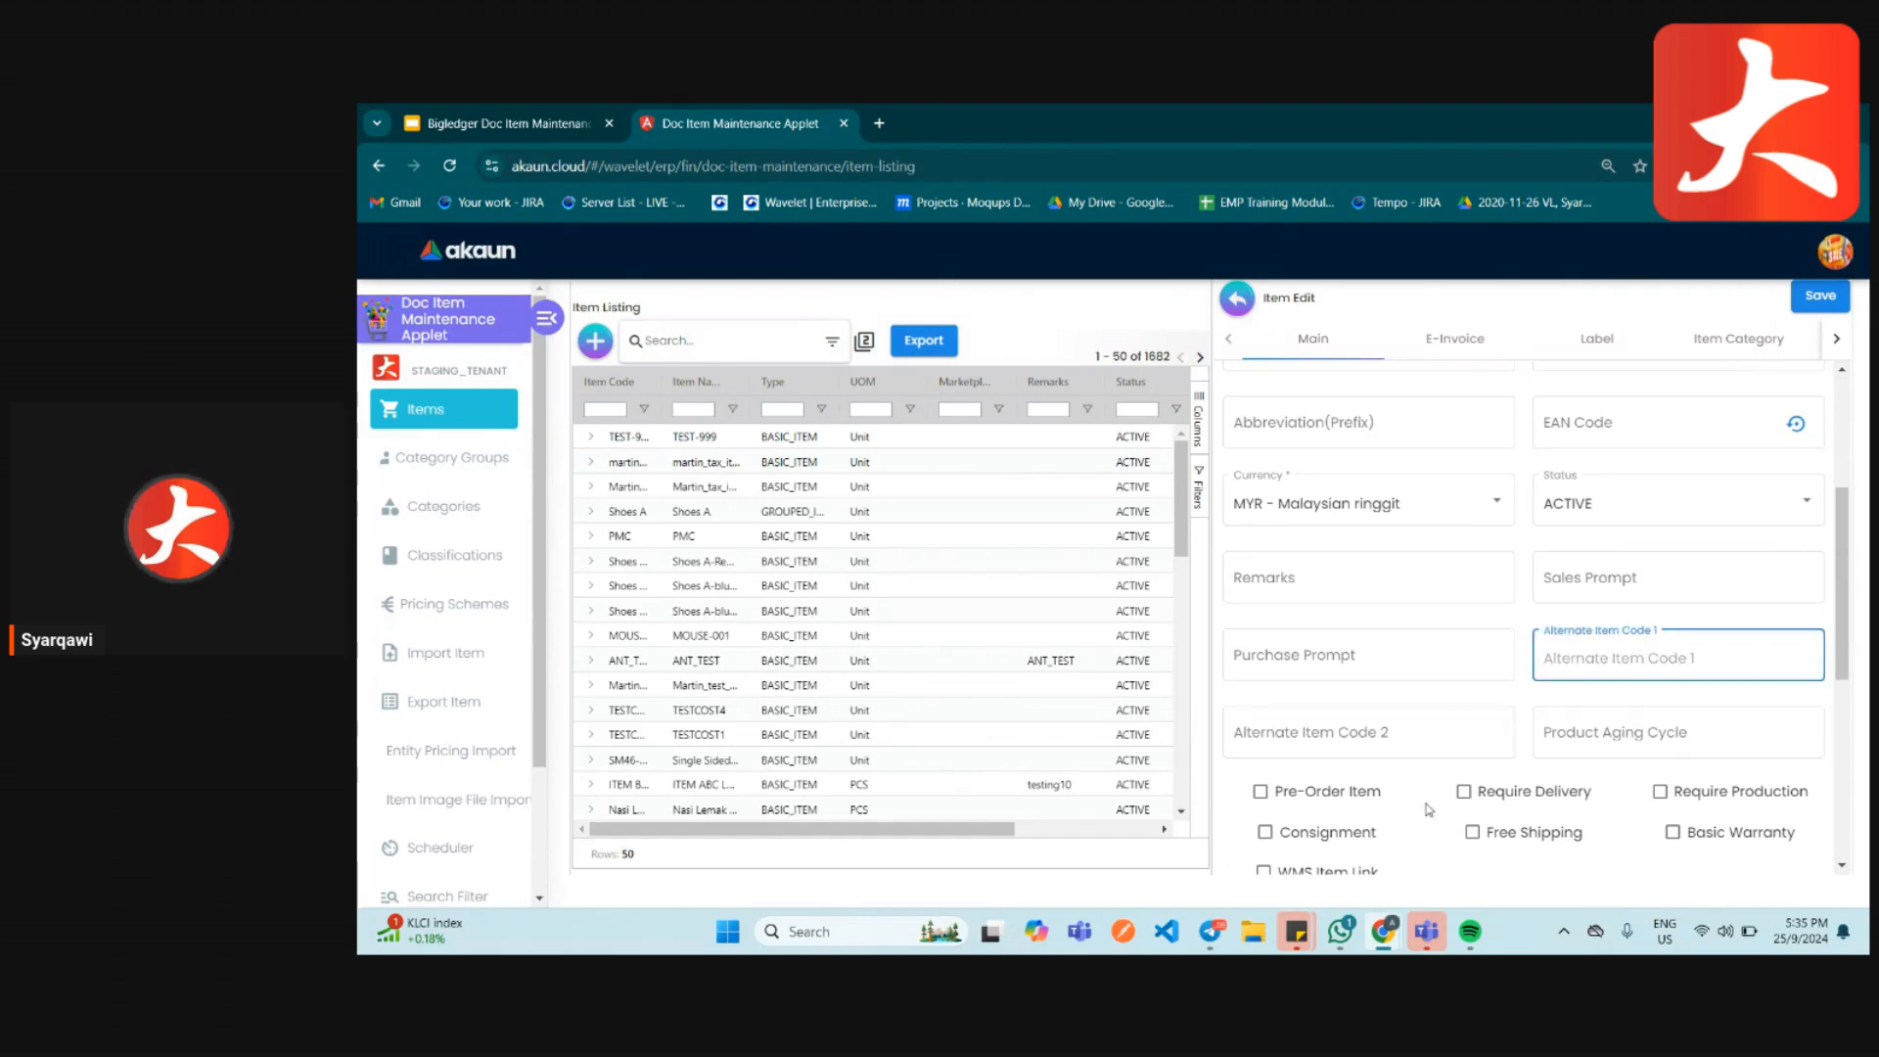
pyautogui.scroll(-1, 1351, 811)
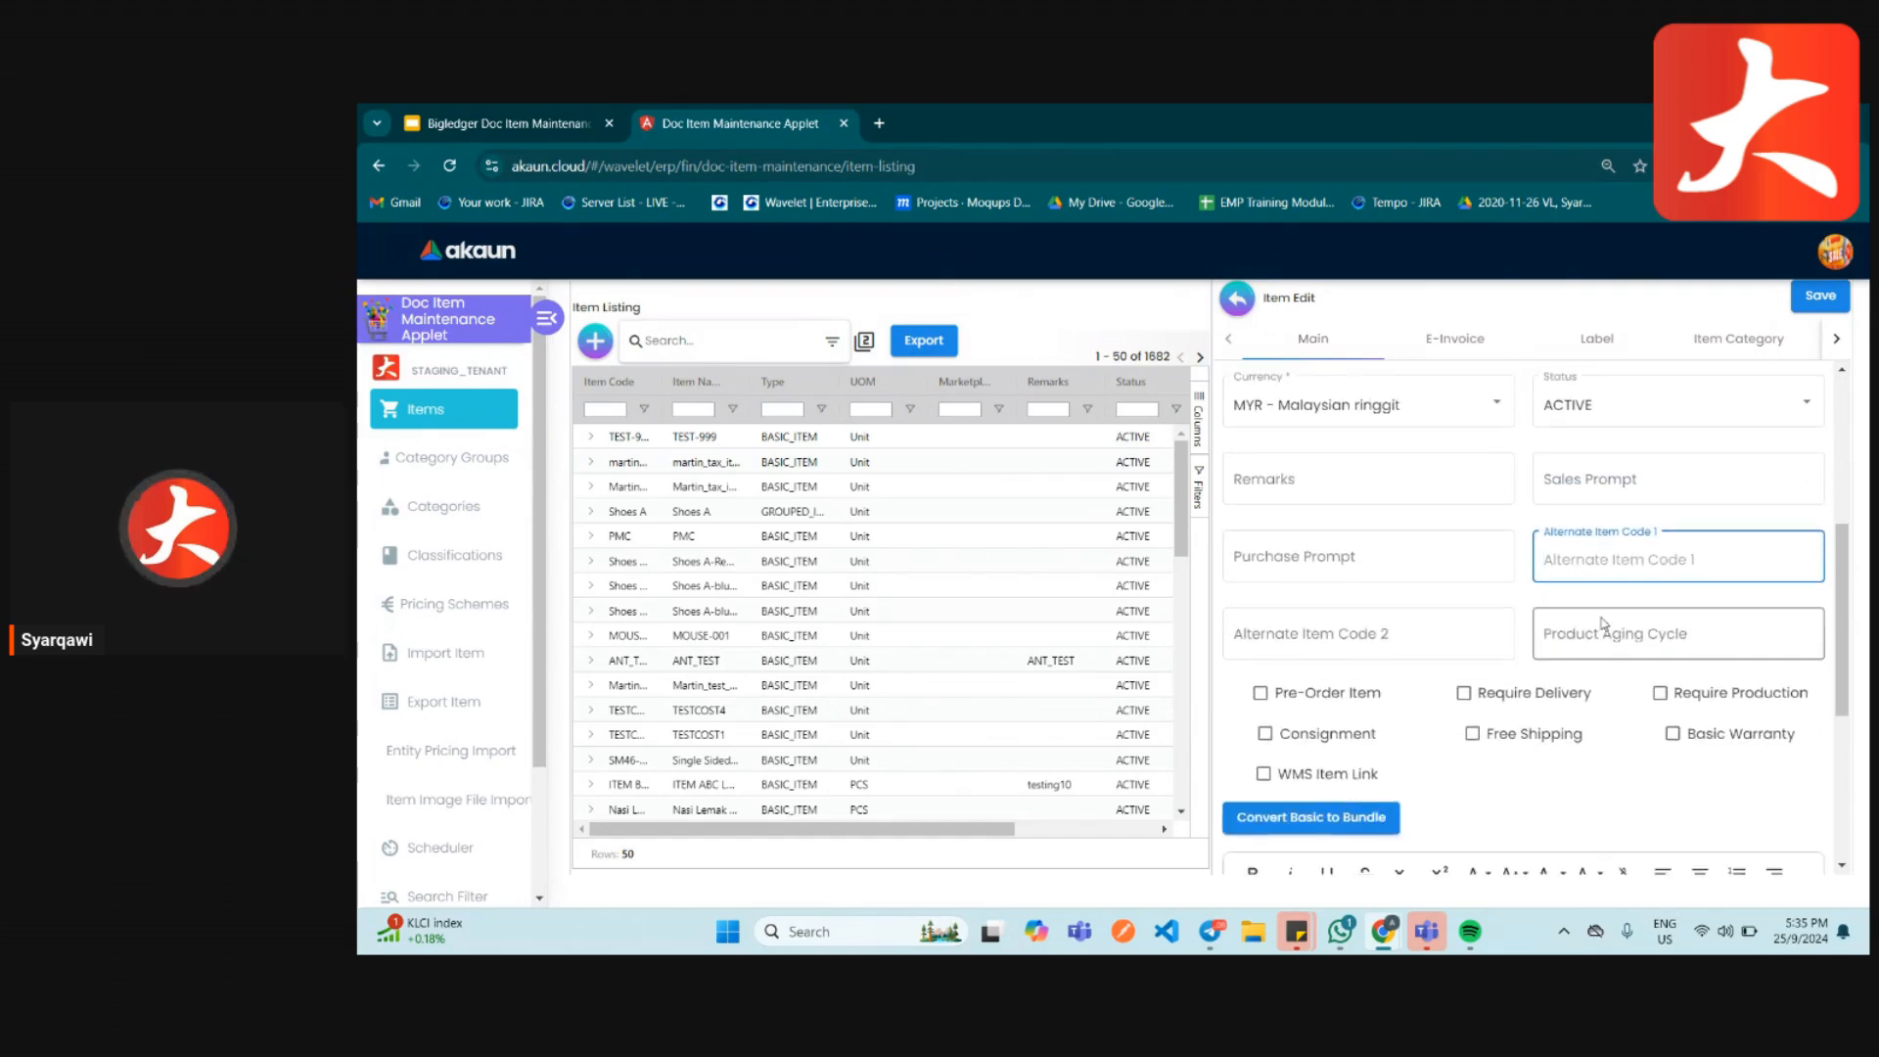
pyautogui.click(1265, 736)
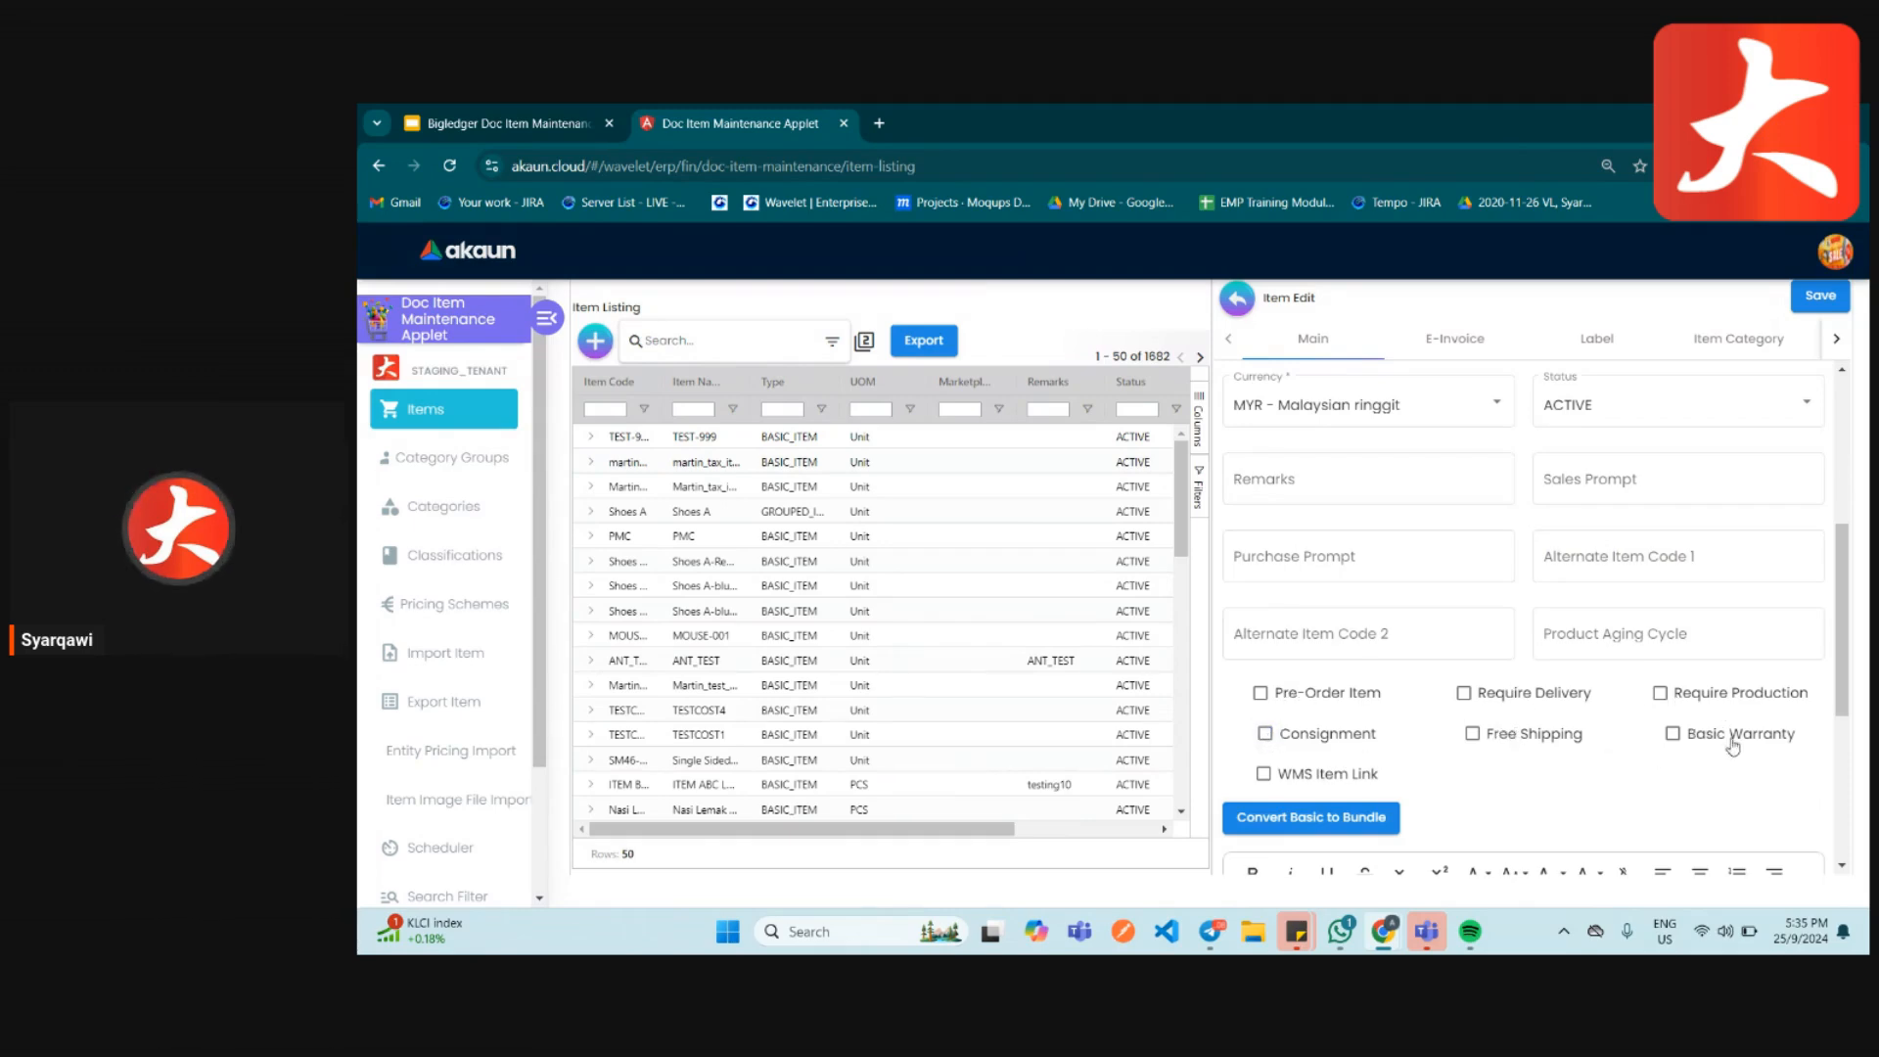
pyautogui.scroll(-3, 1396, 804)
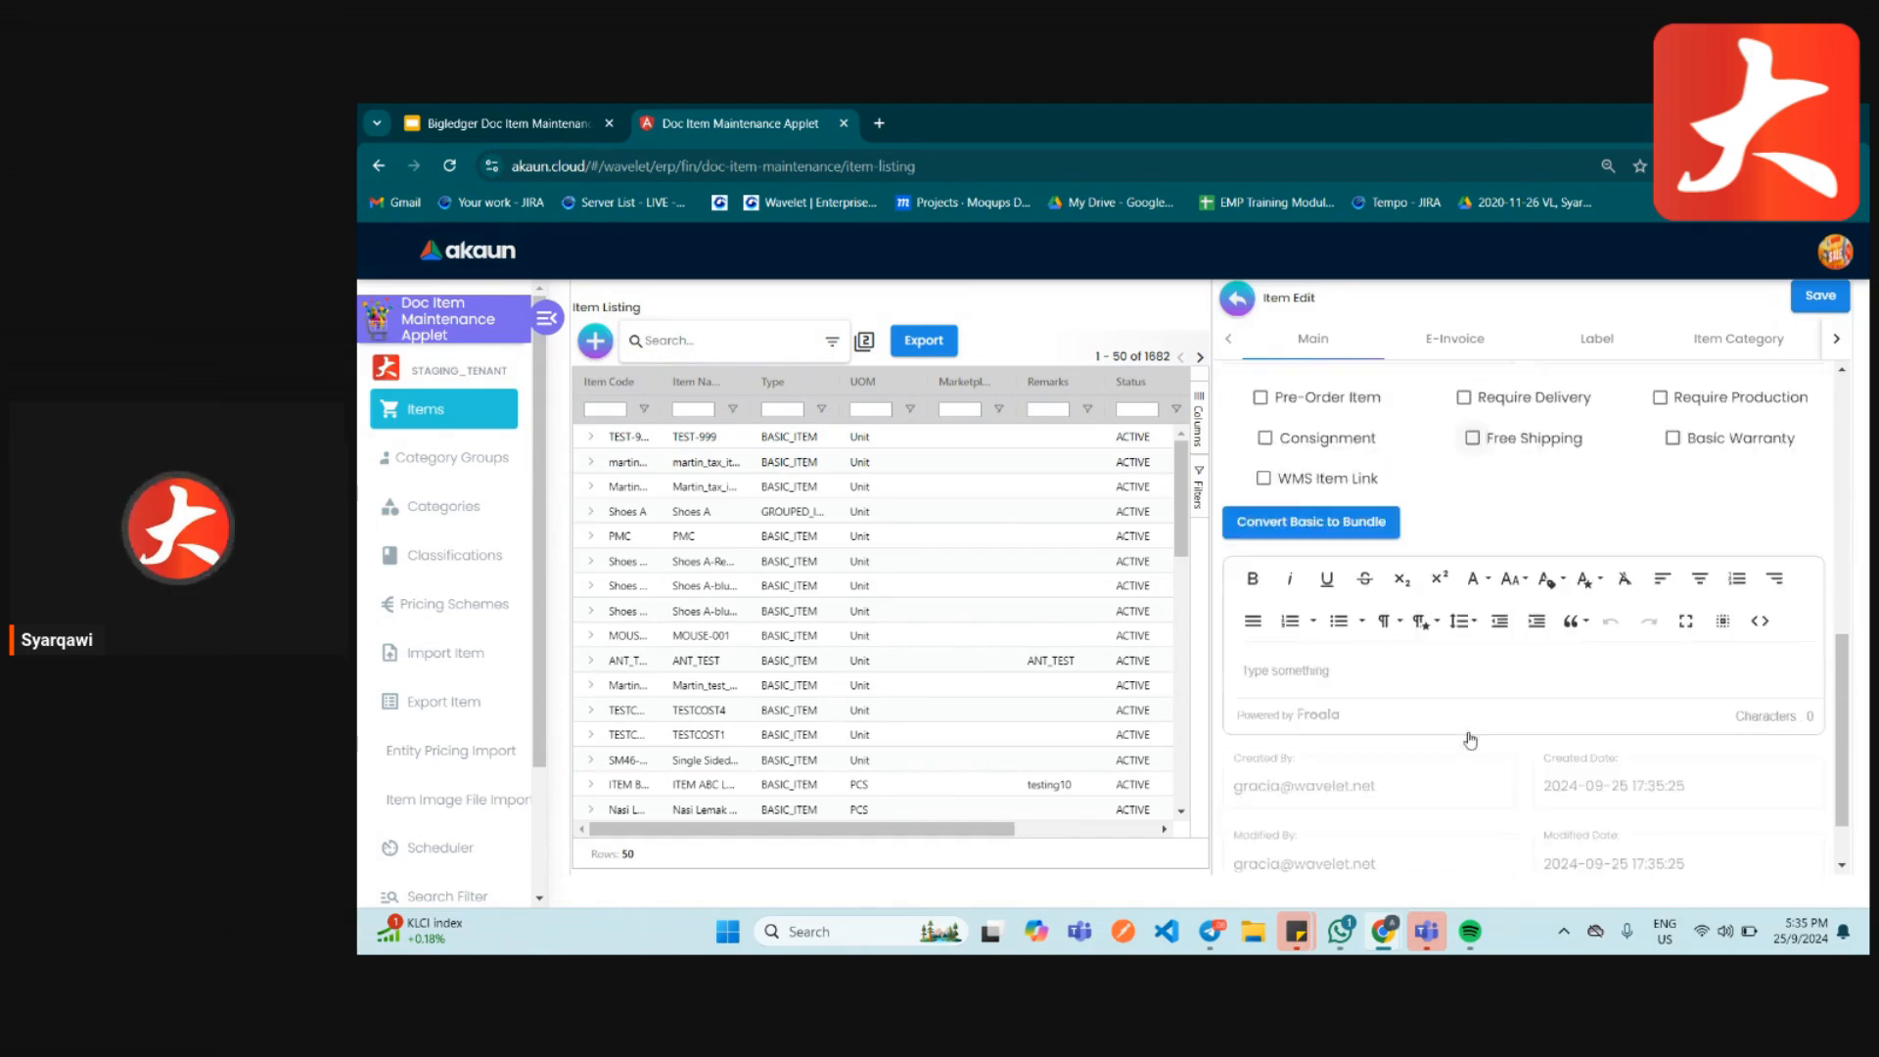
pyautogui.scroll(7, 1468, 734)
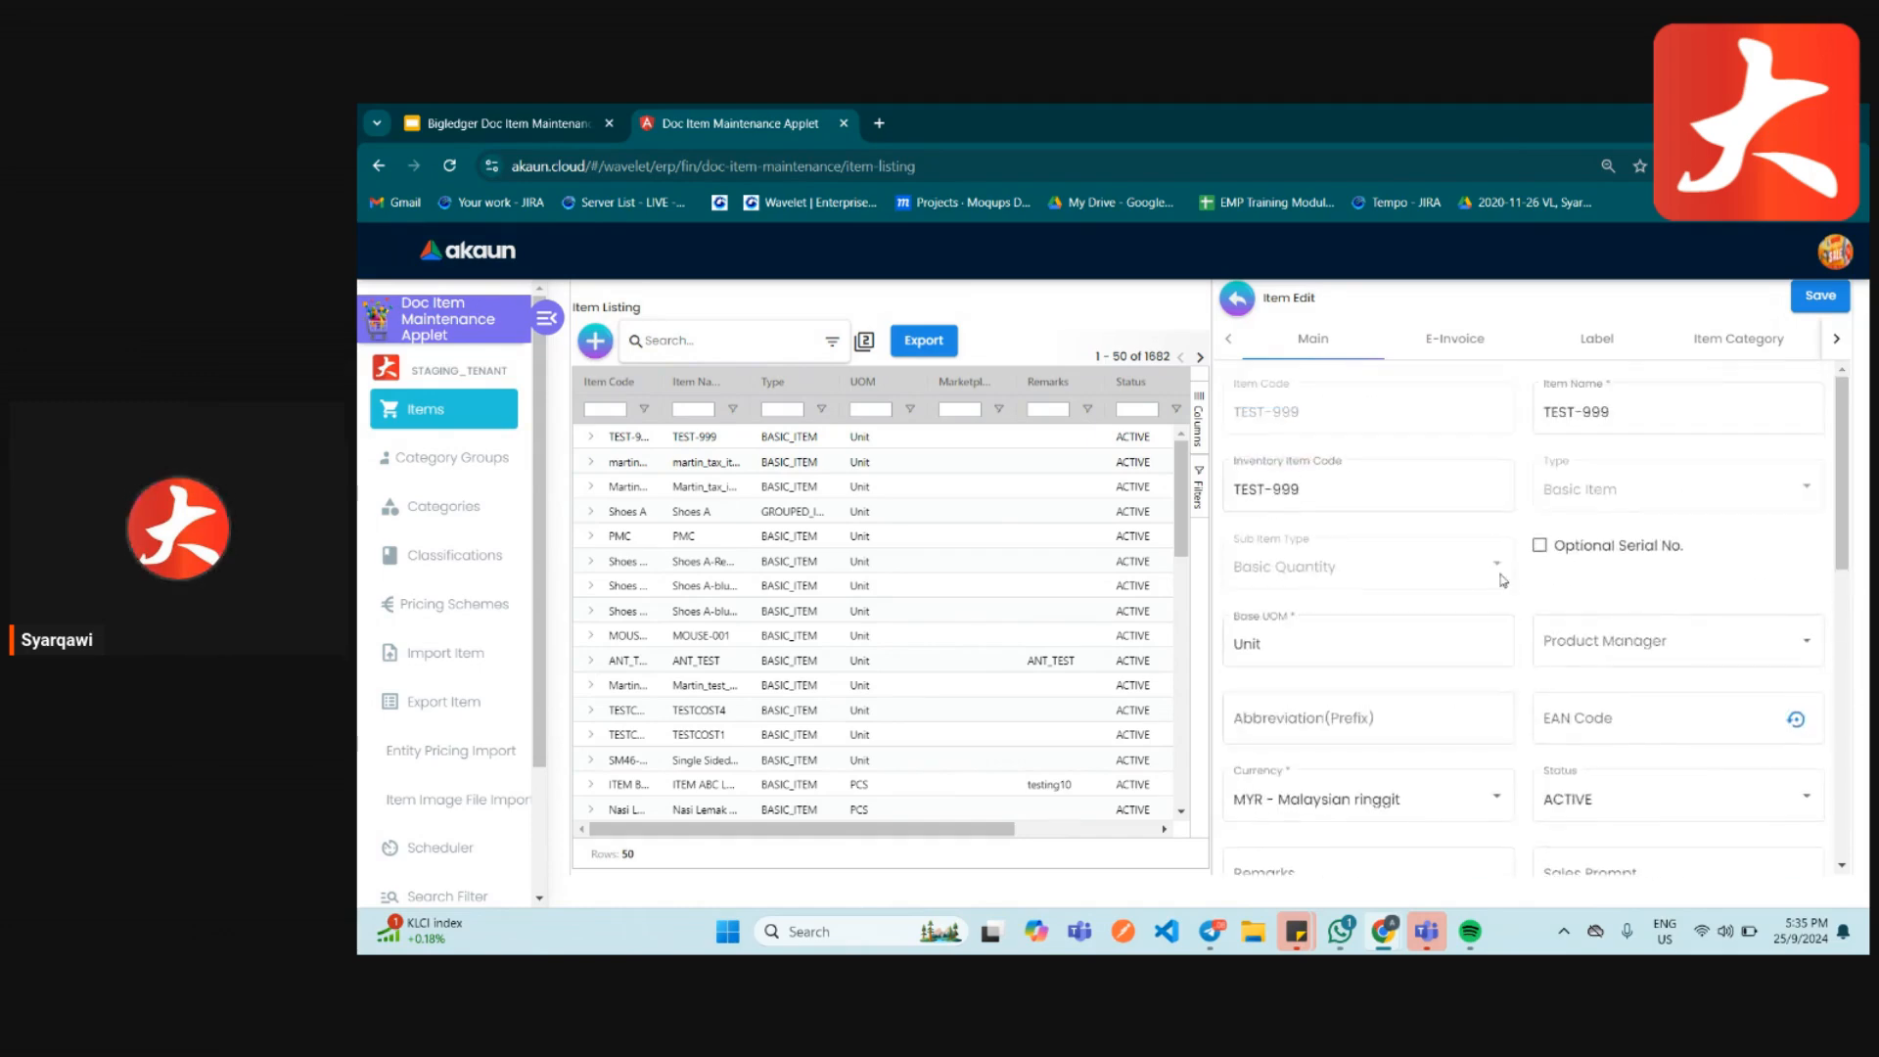
# - Check the item classification choices in the e-invoice details and set the e-invoice tax type code to 06 | Not Applicable
pyautogui.click(1458, 340)
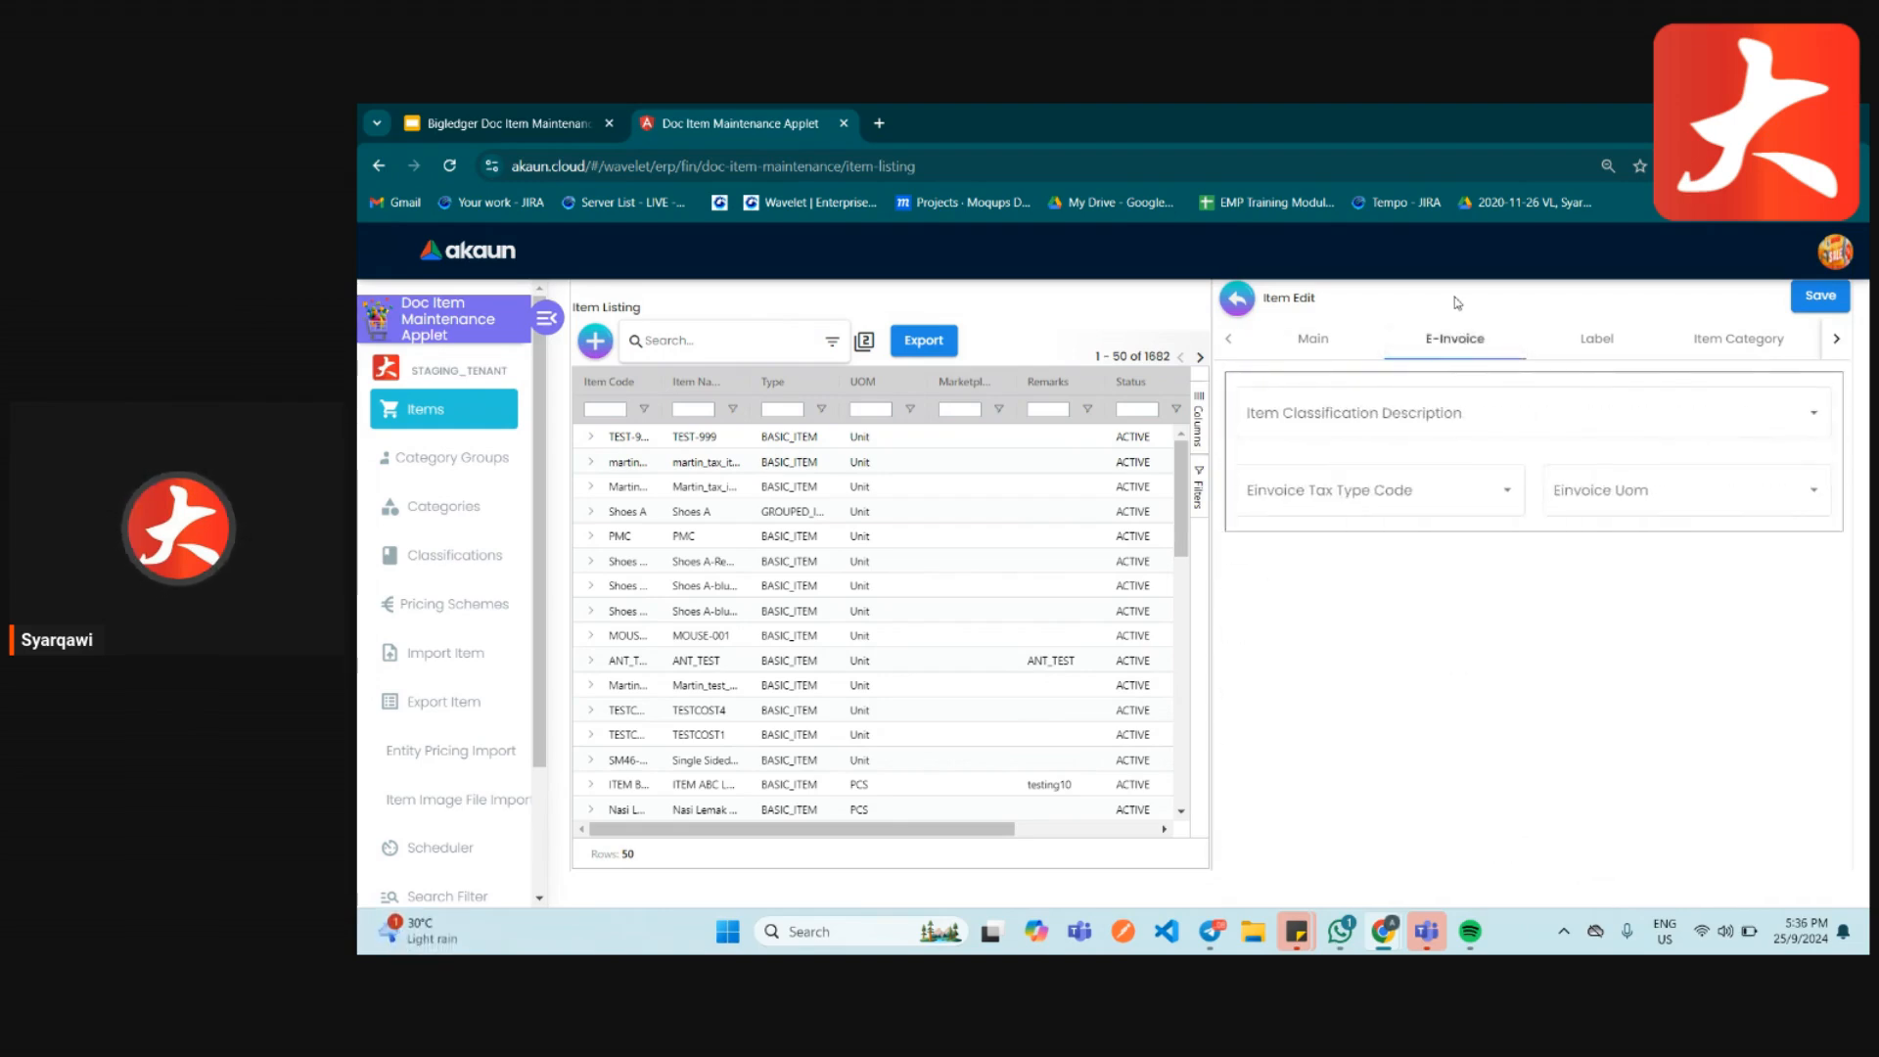
pyautogui.click(1393, 428)
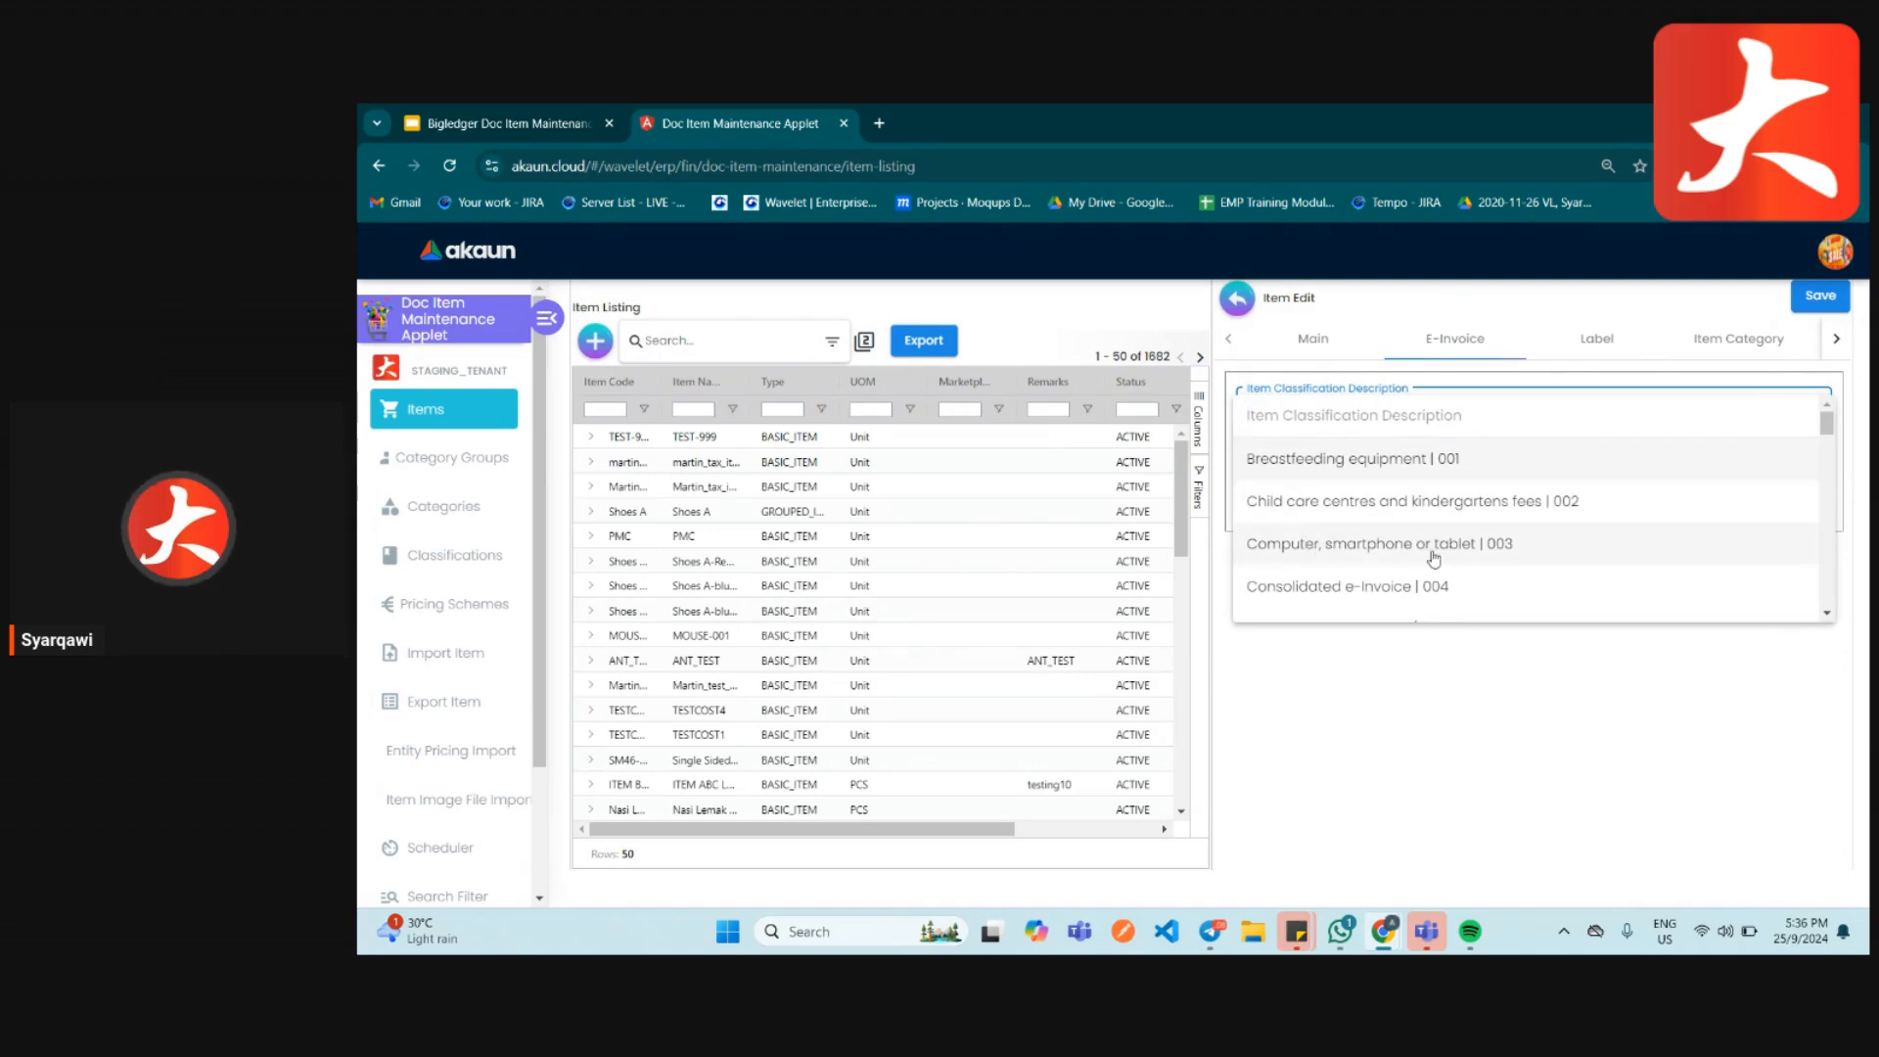
pyautogui.click(1480, 630)
pyautogui.click(1359, 502)
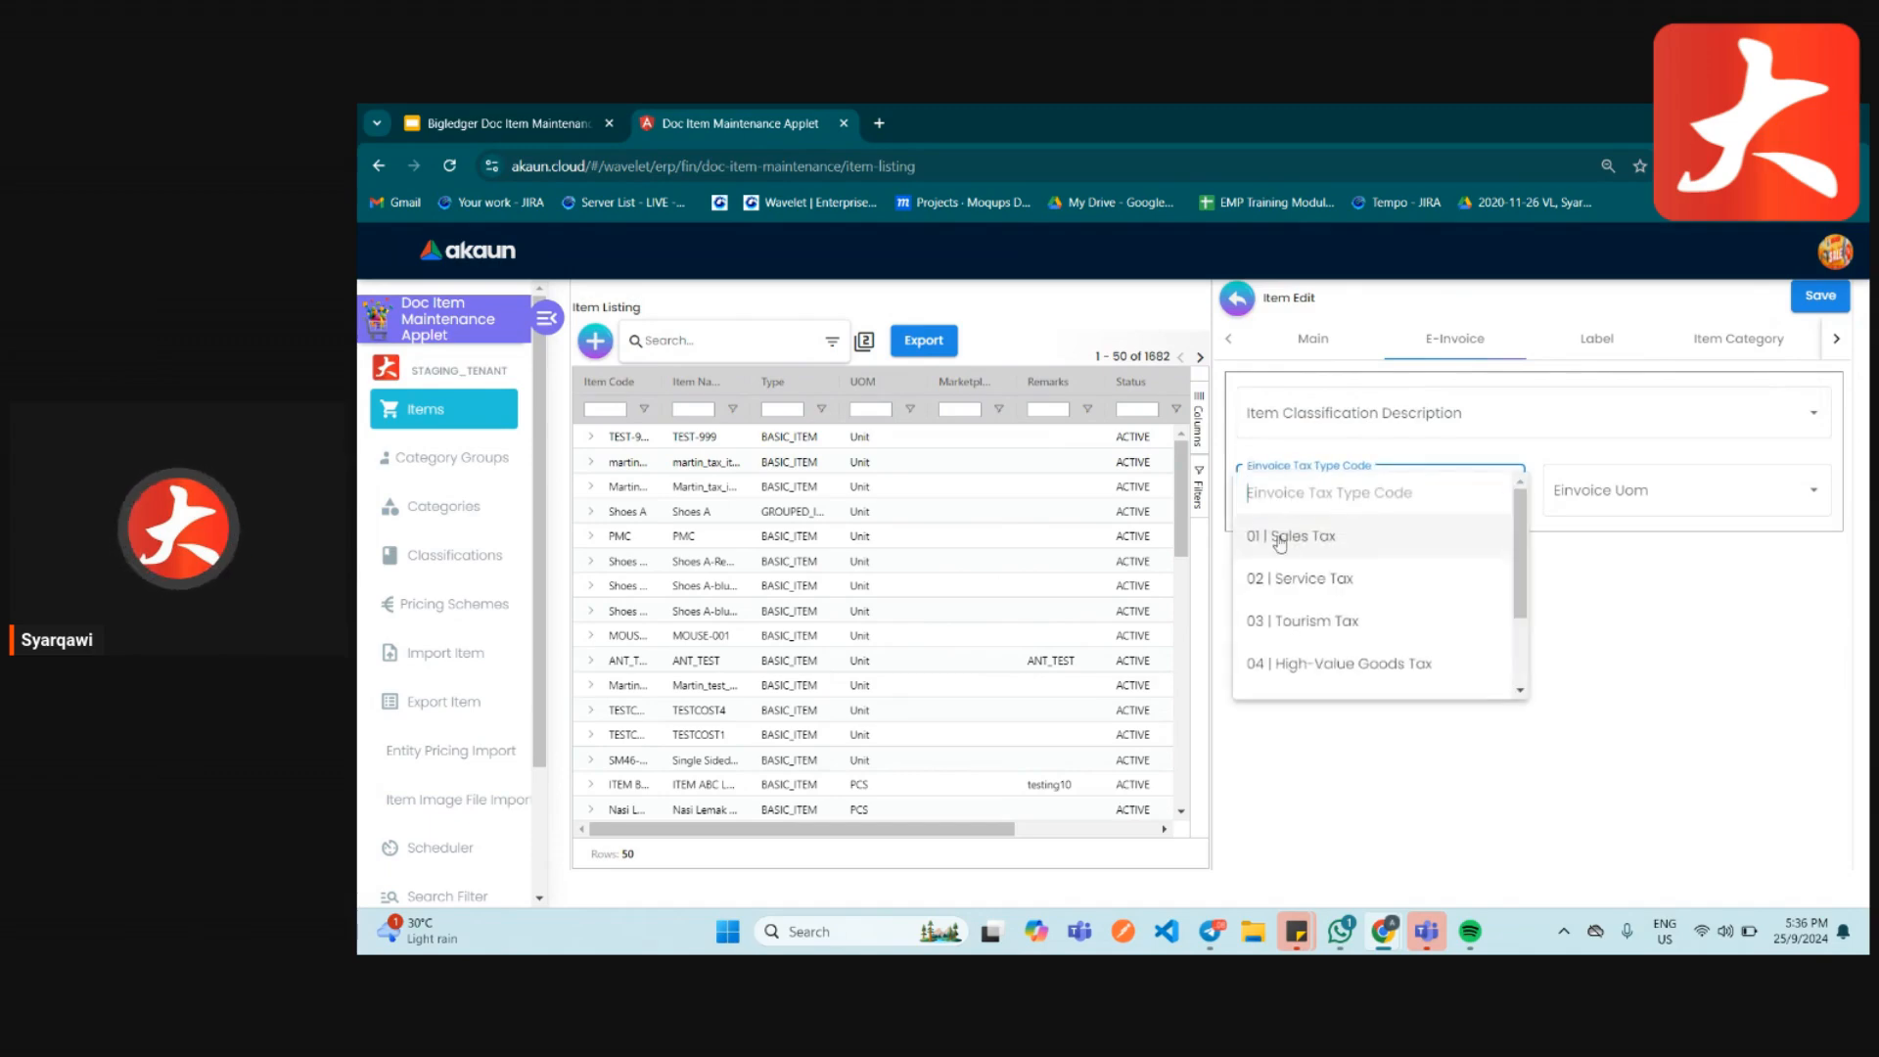
pyautogui.scroll(-2, 1326, 612)
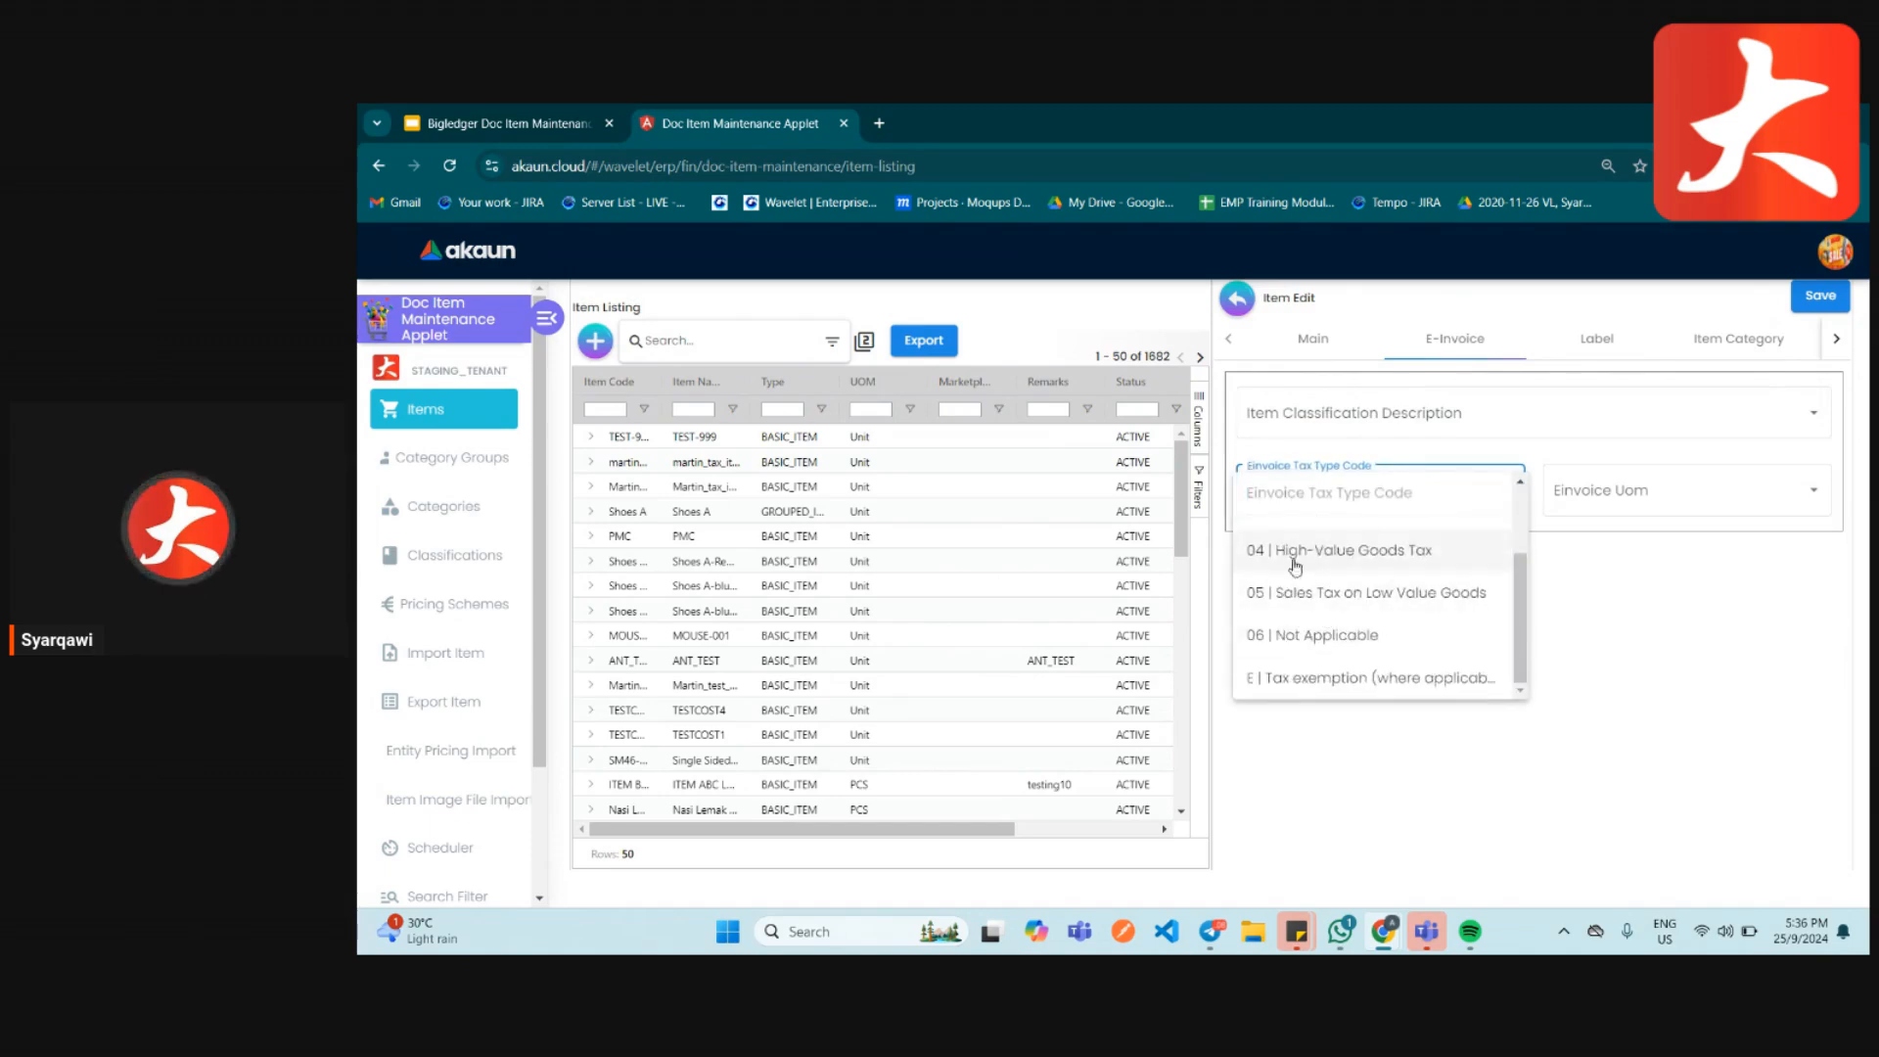
pyautogui.click(1314, 639)
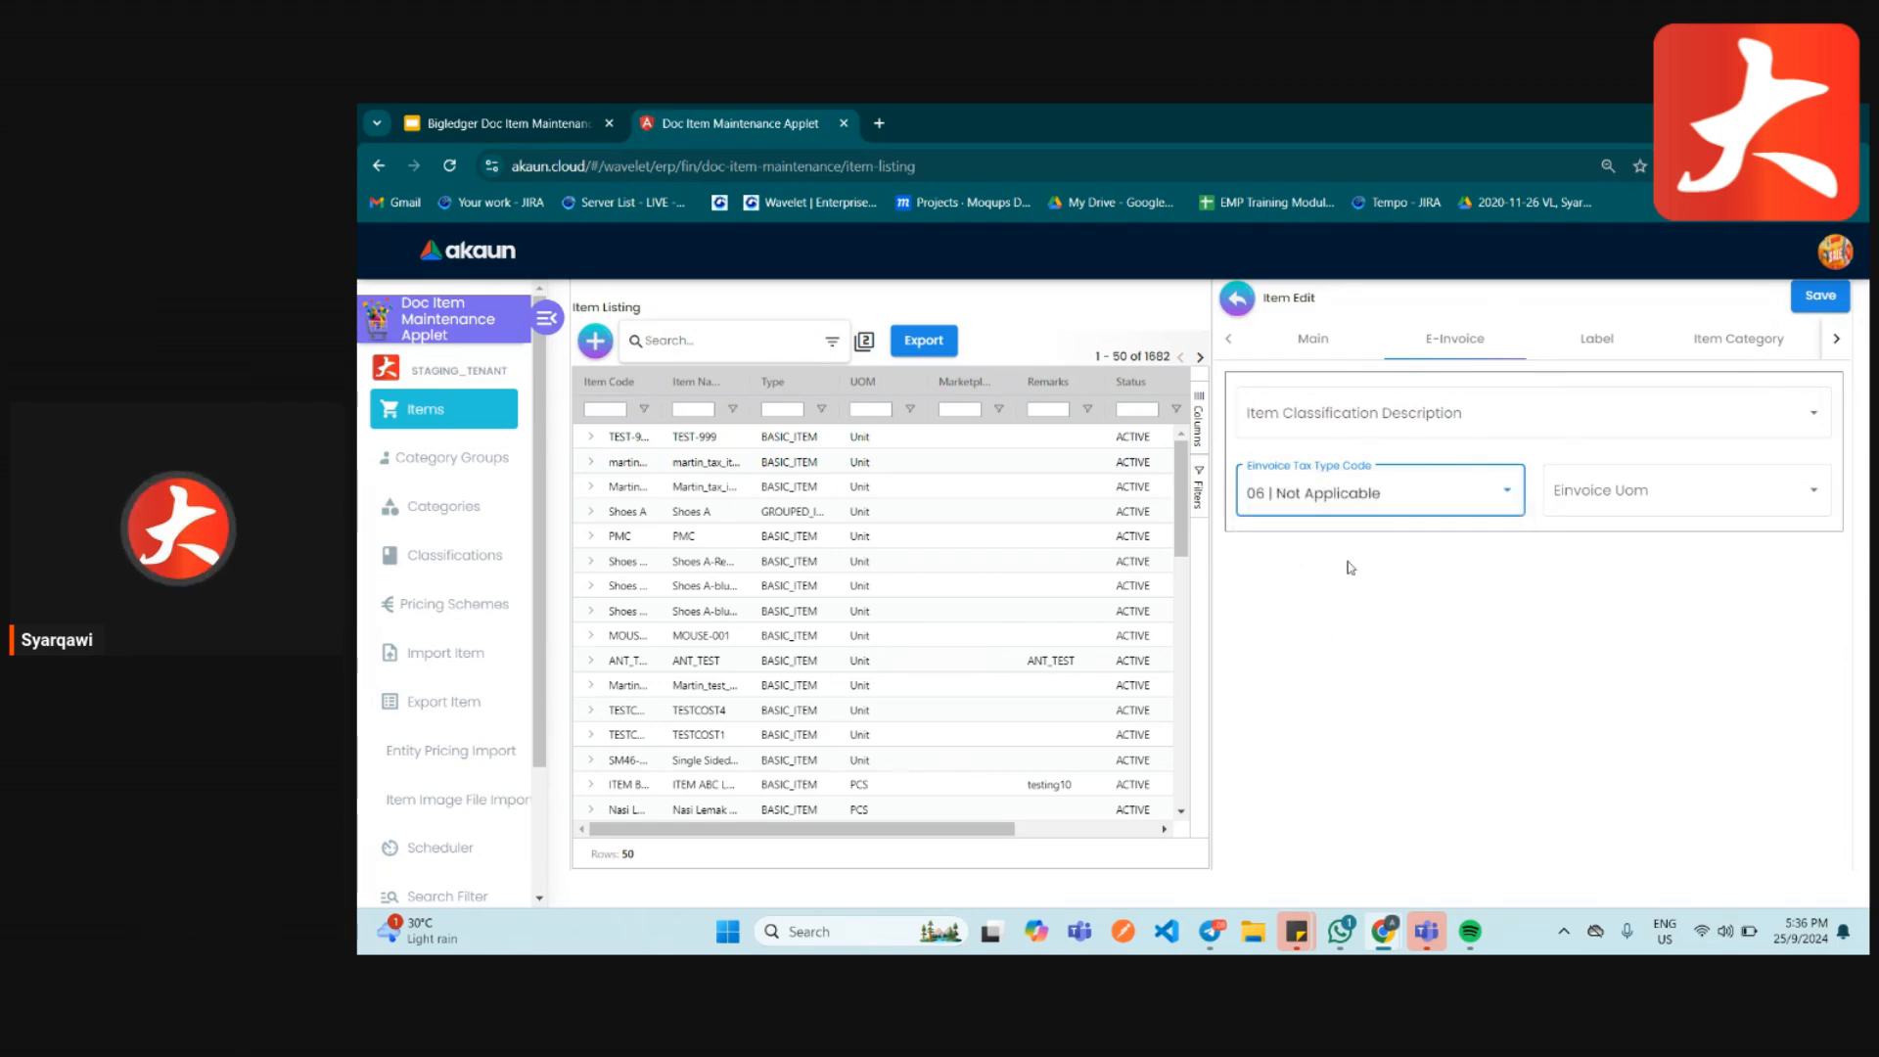
# - Set the e-invoice UOM of item TEST-999 to C62 | one
pyautogui.click(1608, 490)
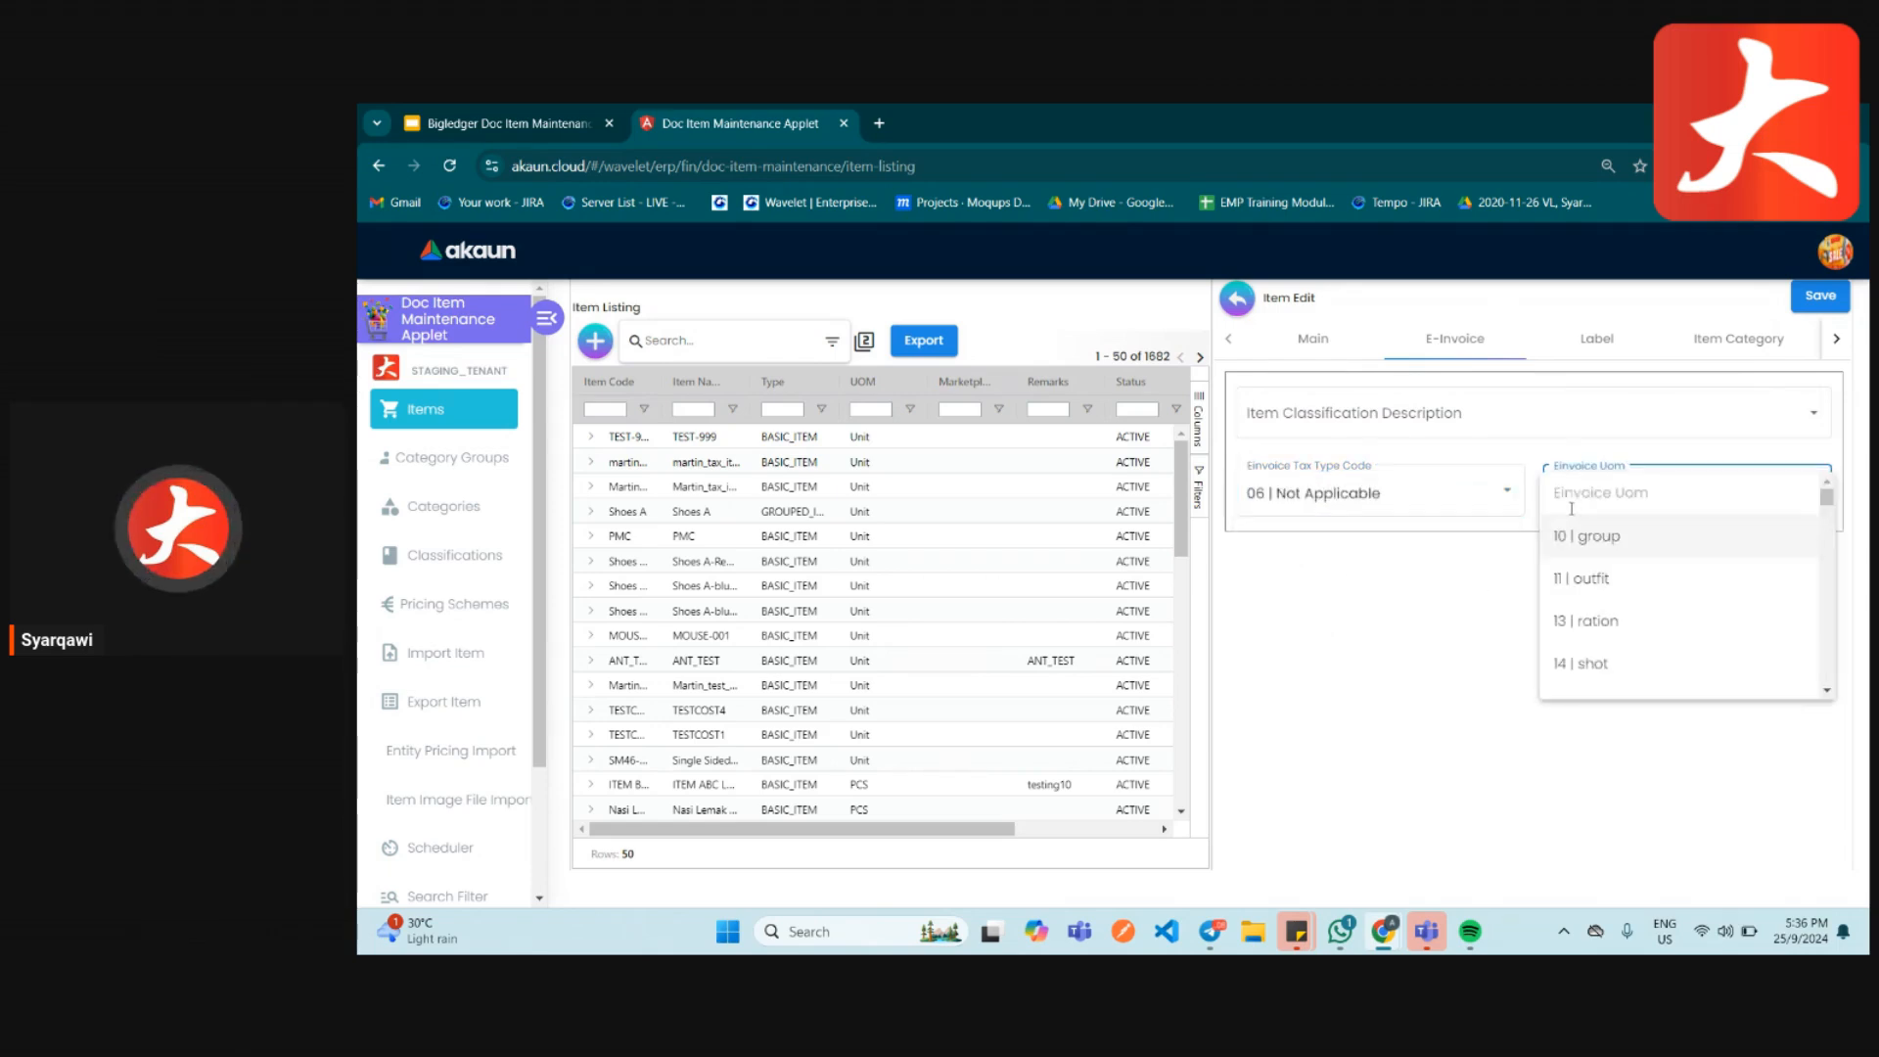
pyautogui.scroll(-15, 1622, 556)
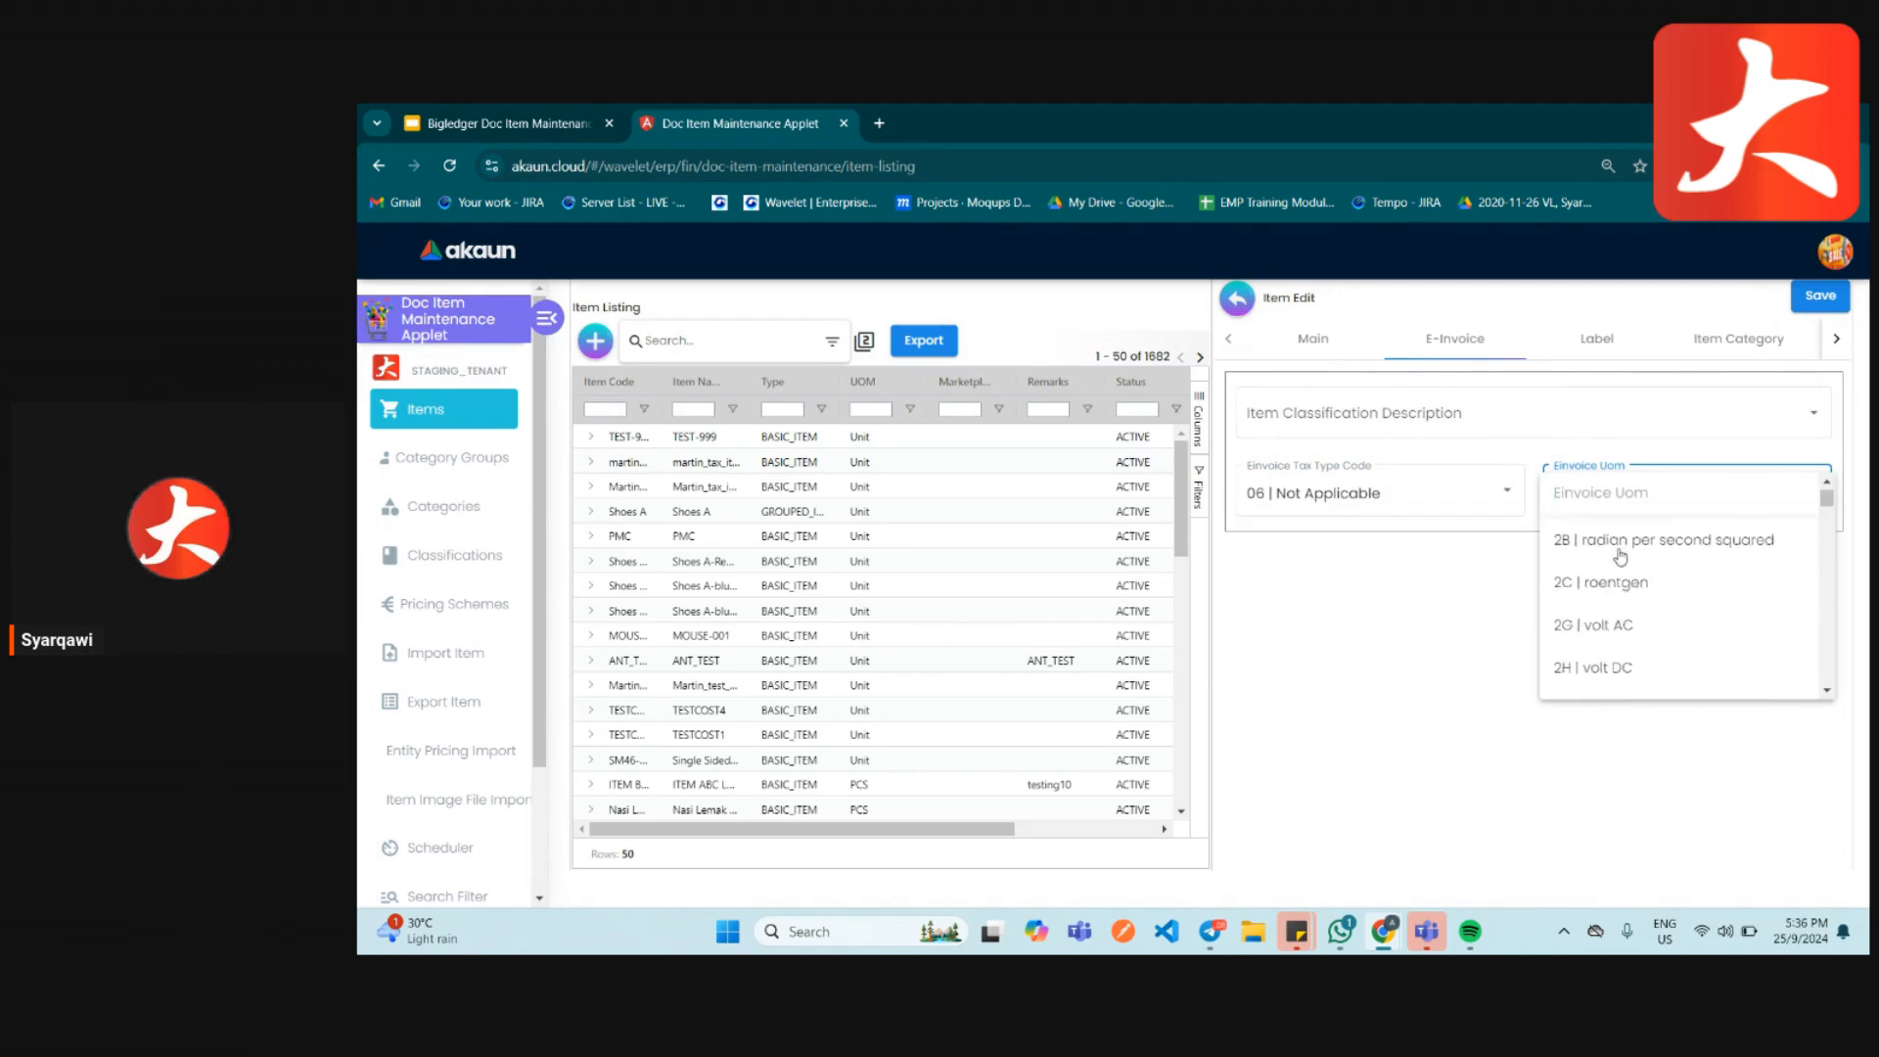
pyautogui.write('c63')
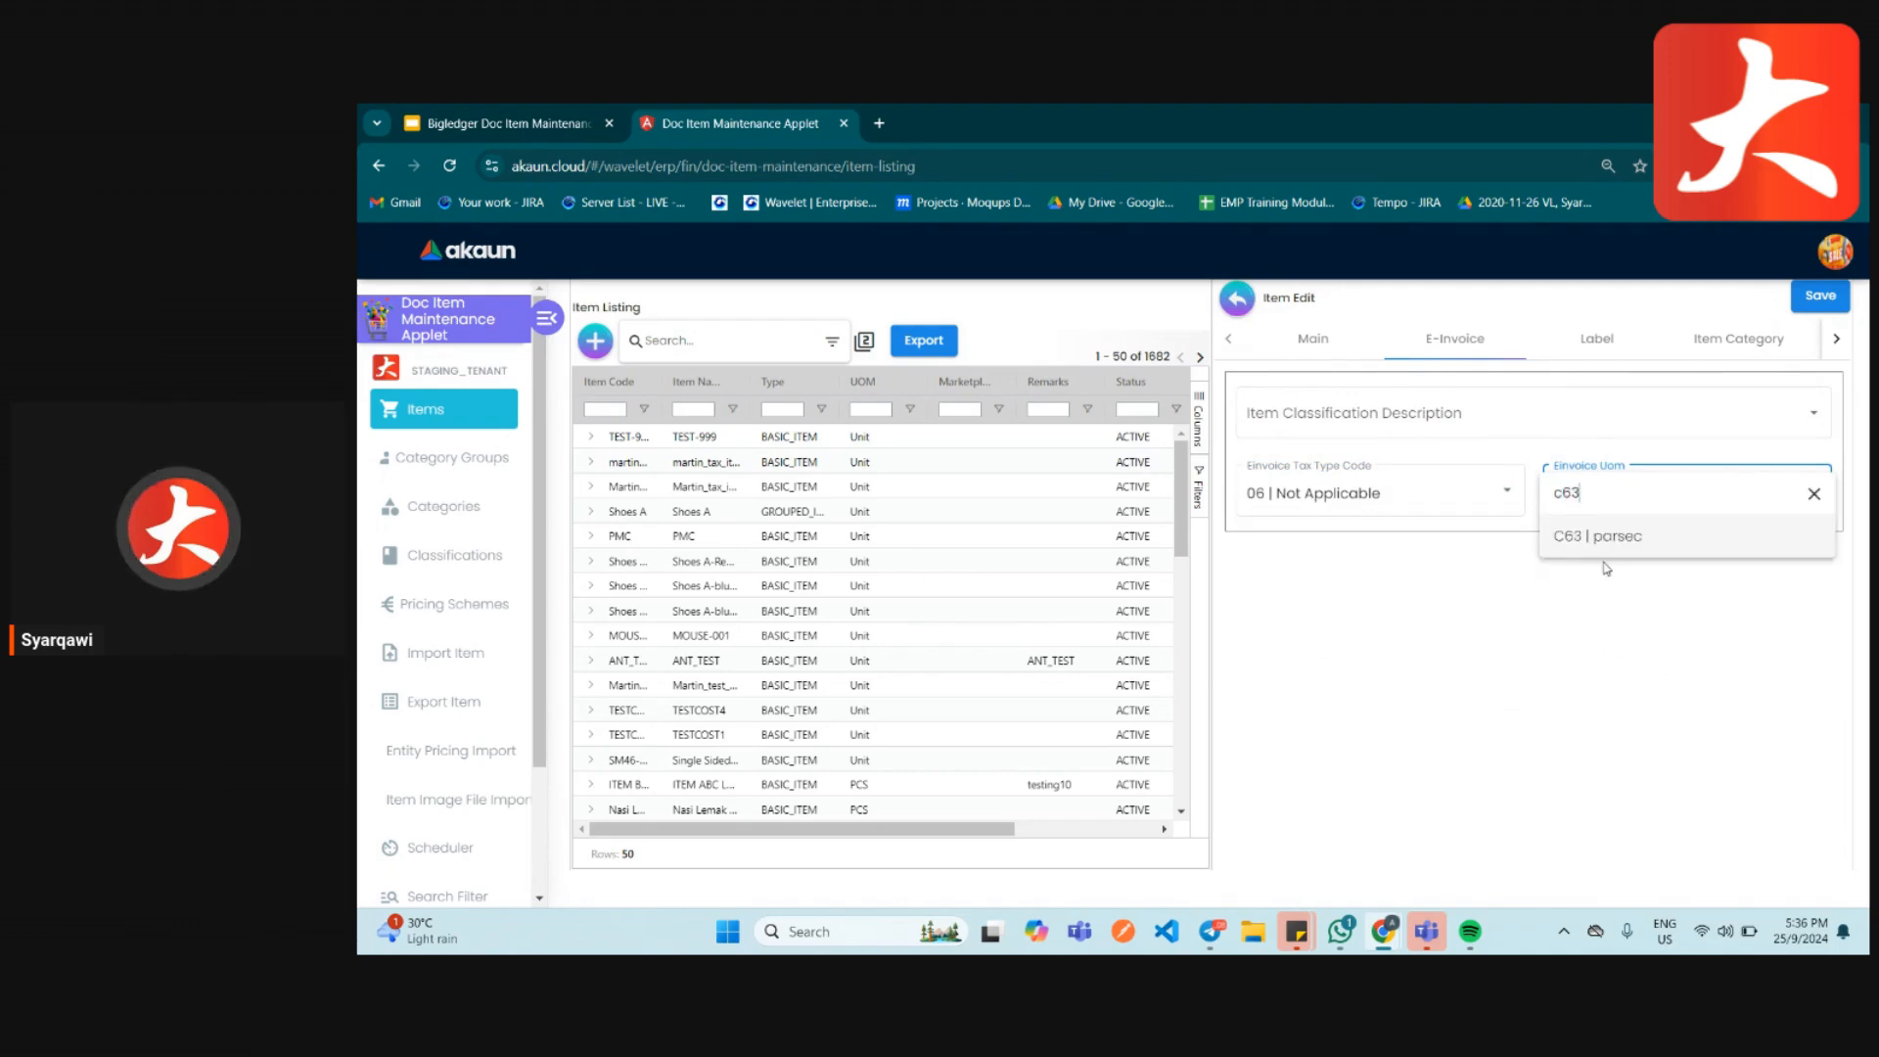
pyautogui.press('BackSpace')
pyautogui.write('2')
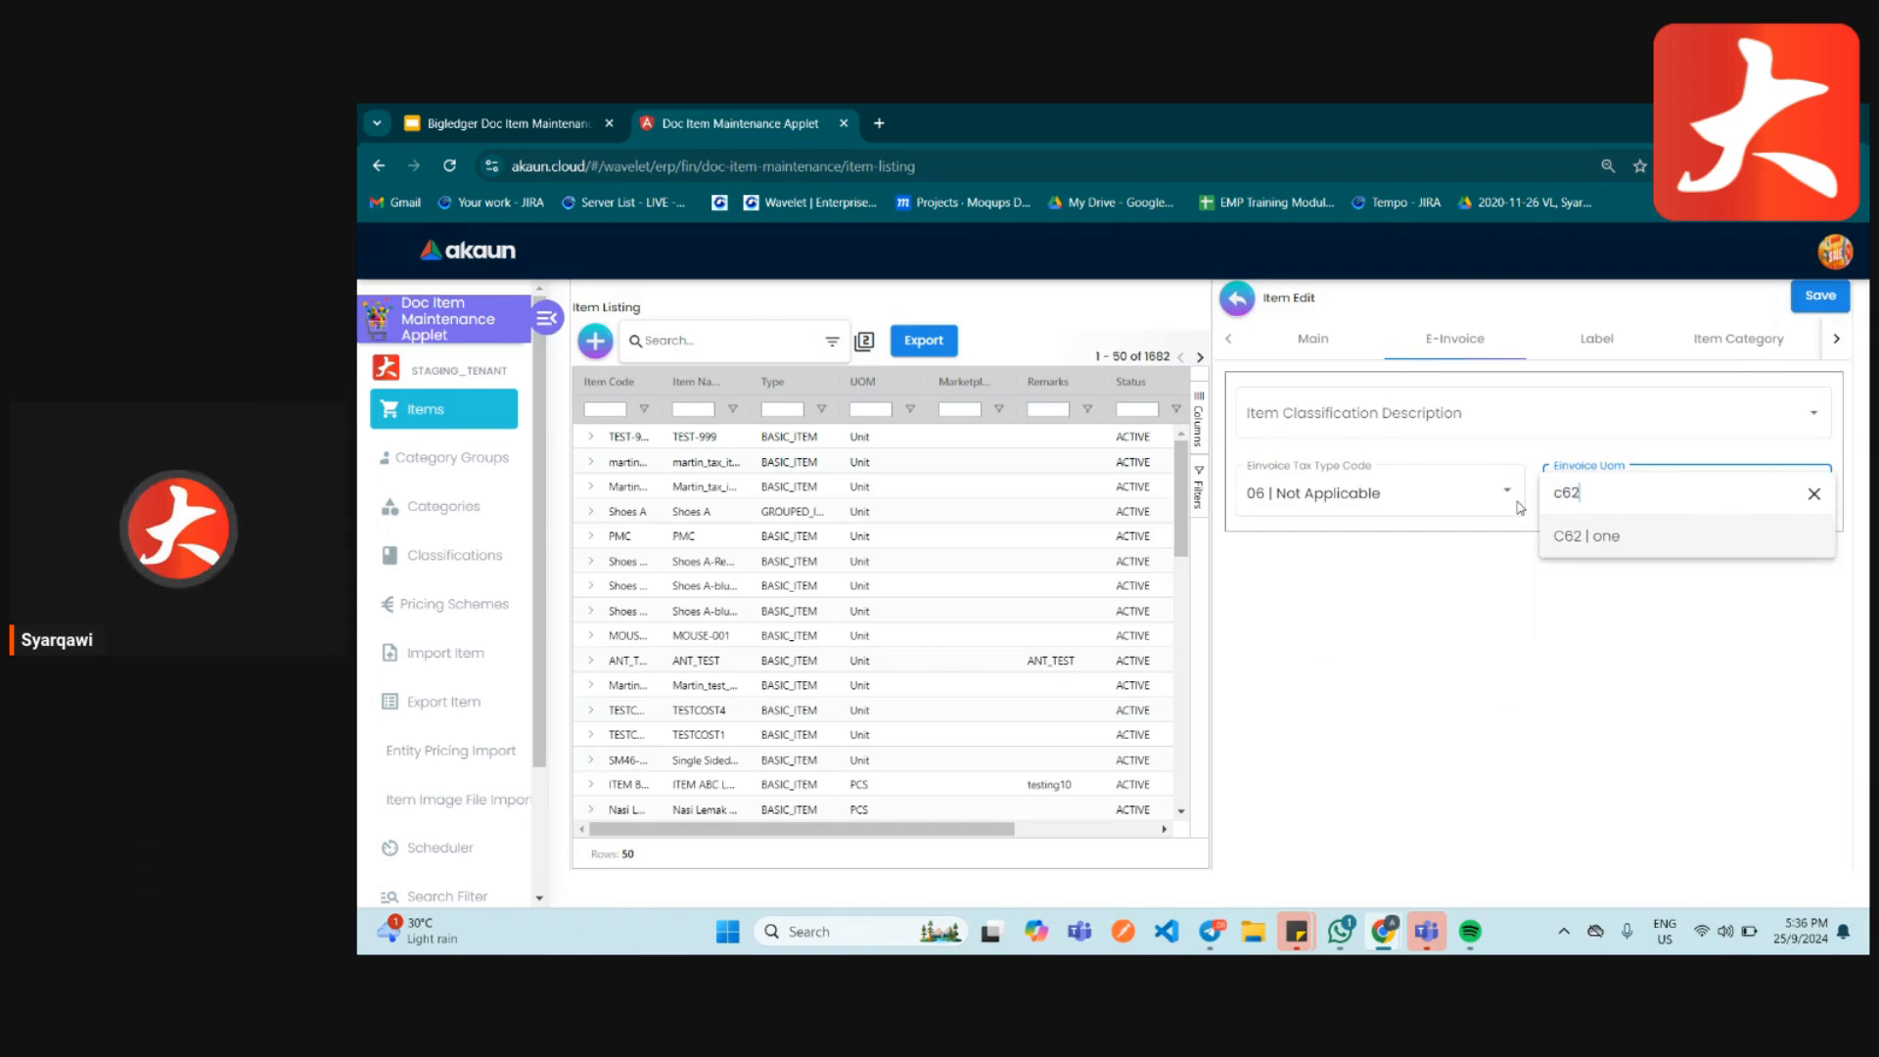
pyautogui.click(1630, 537)
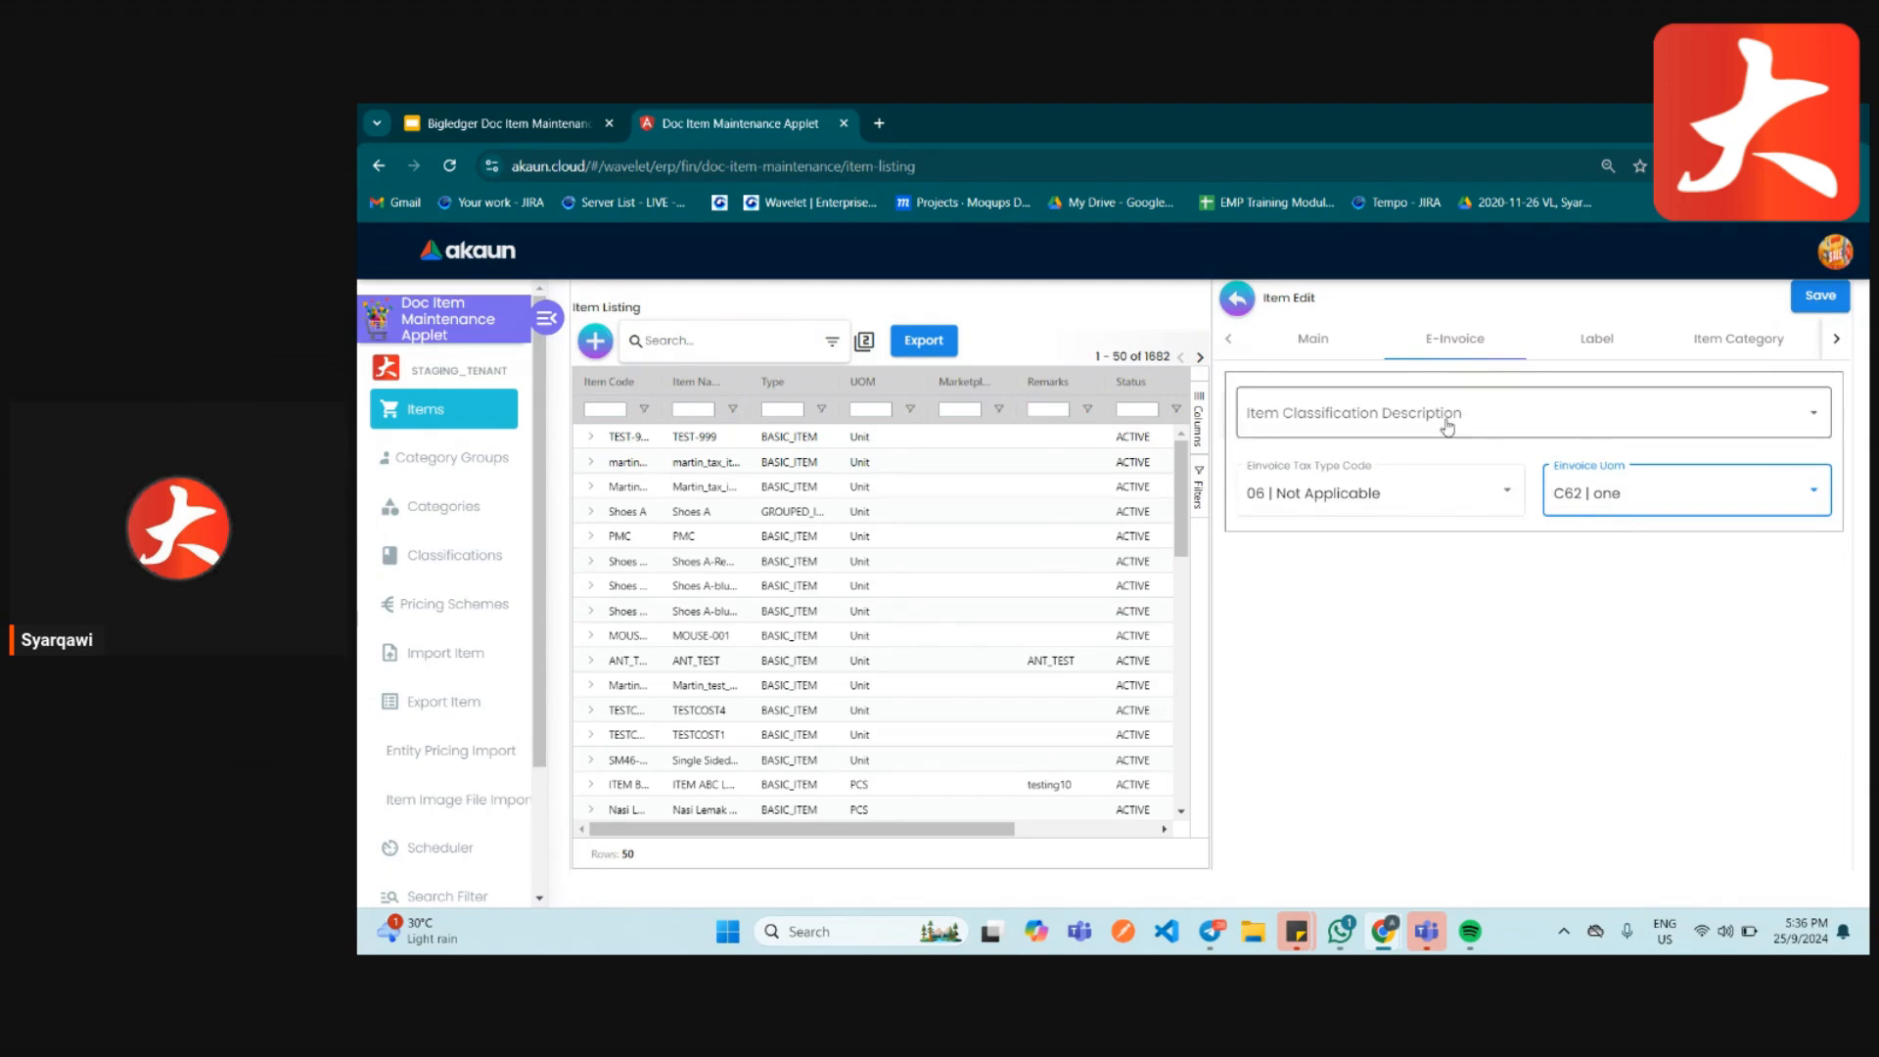
# - Review the label listing and the item category fields of TEST-999 through Category 20
pyautogui.click(1587, 345)
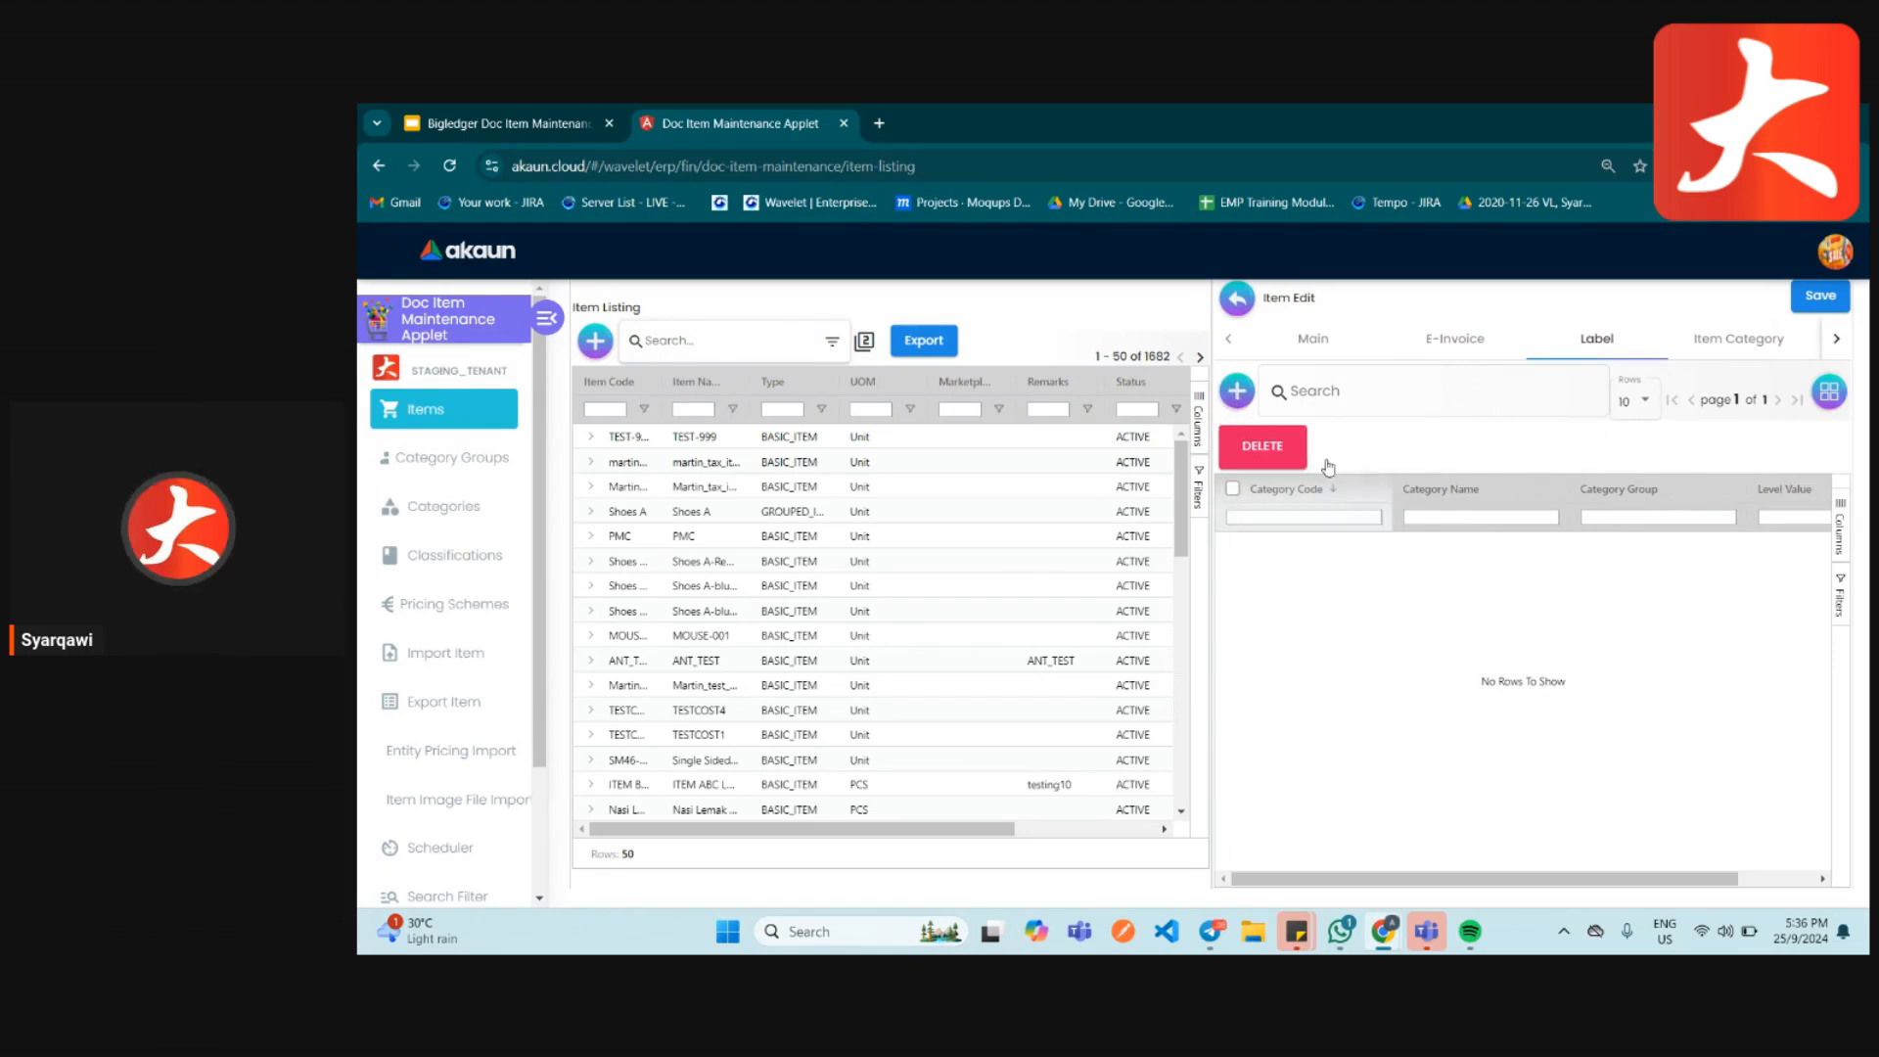
pyautogui.click(1738, 355)
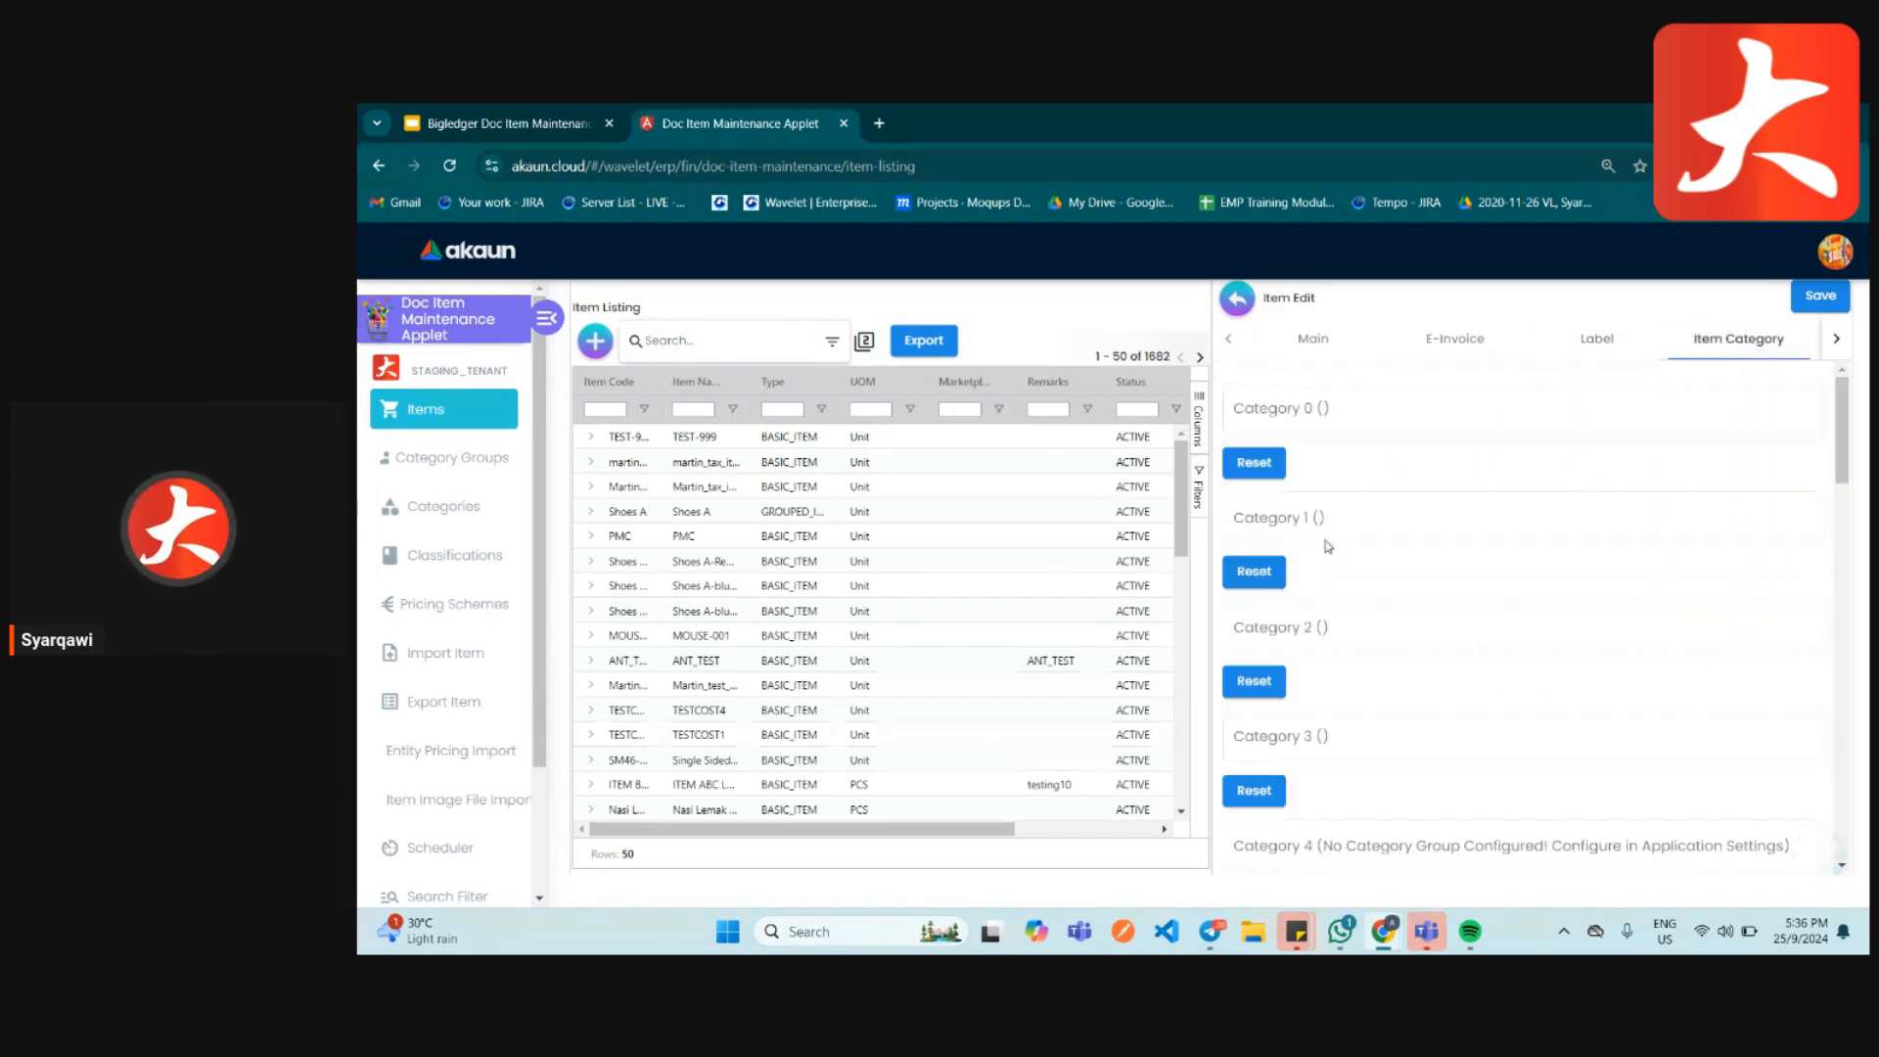
pyautogui.scroll(-15, 1331, 548)
pyautogui.scroll(-1, 1377, 729)
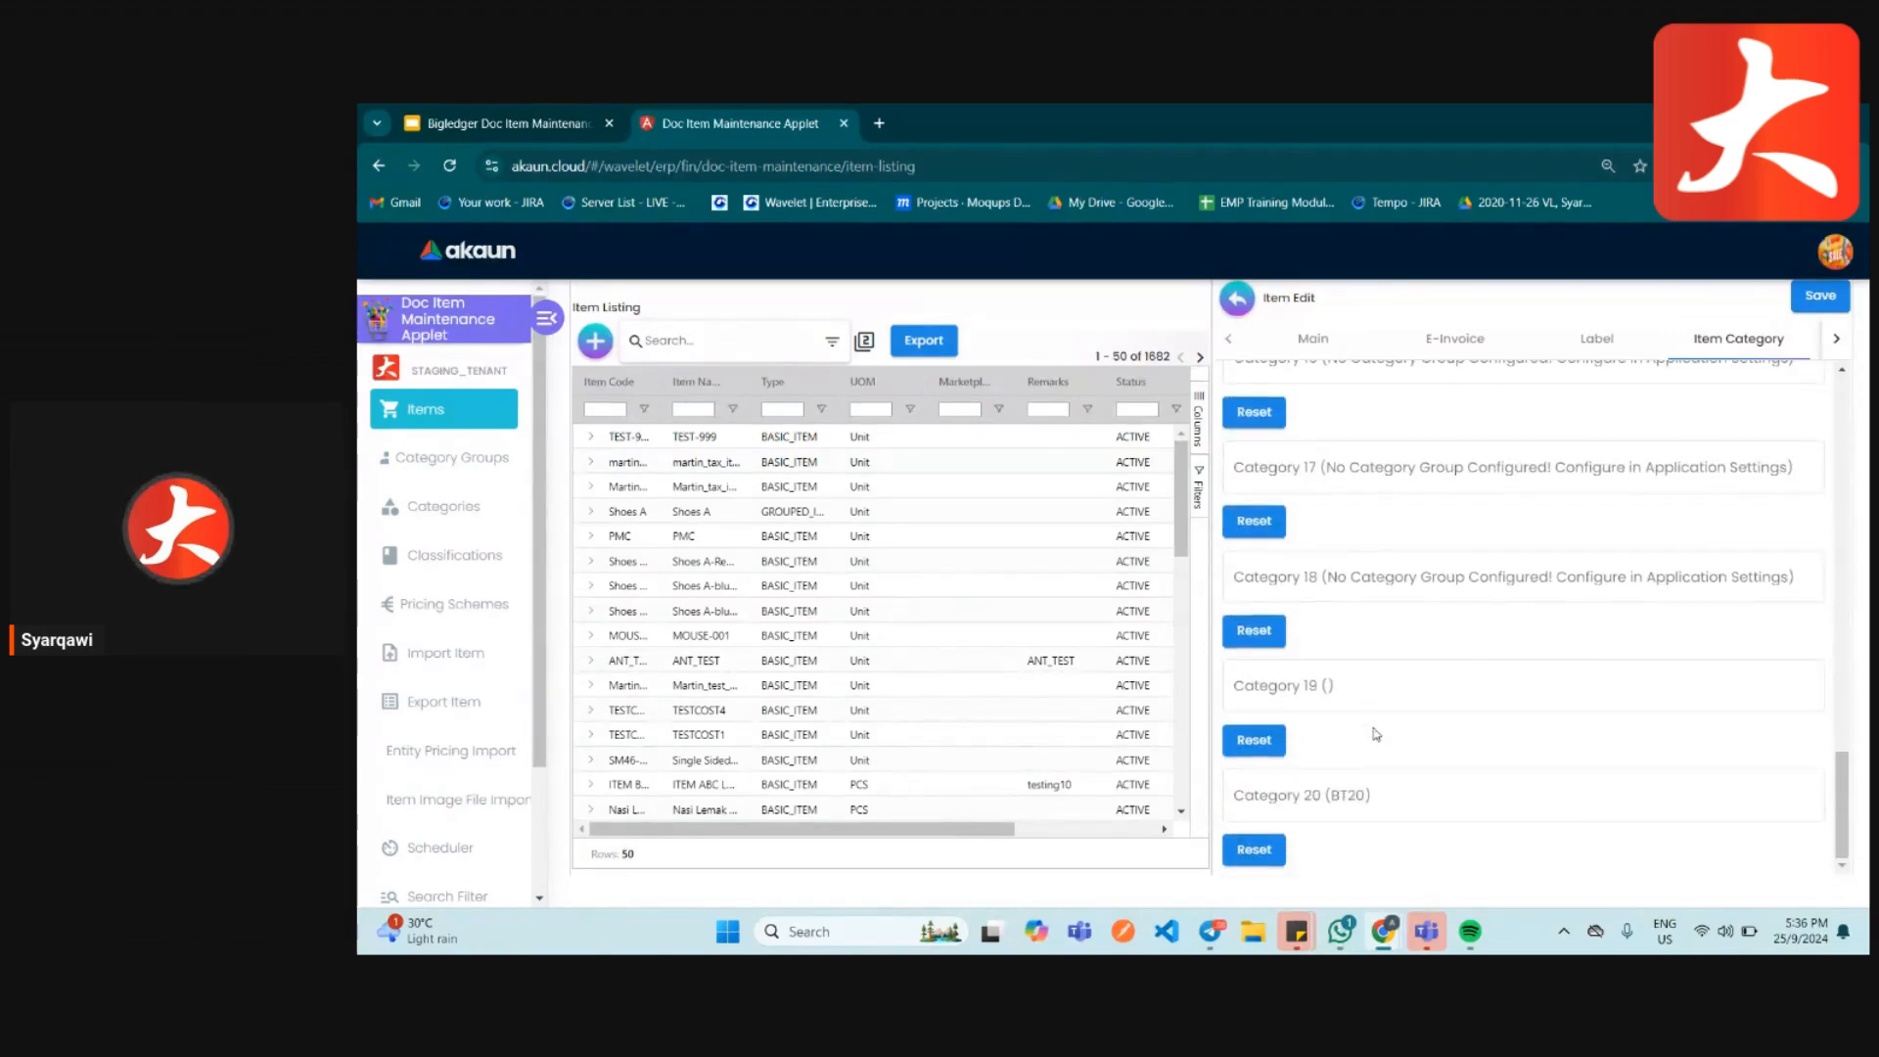
pyautogui.click(1839, 340)
pyautogui.click(1839, 339)
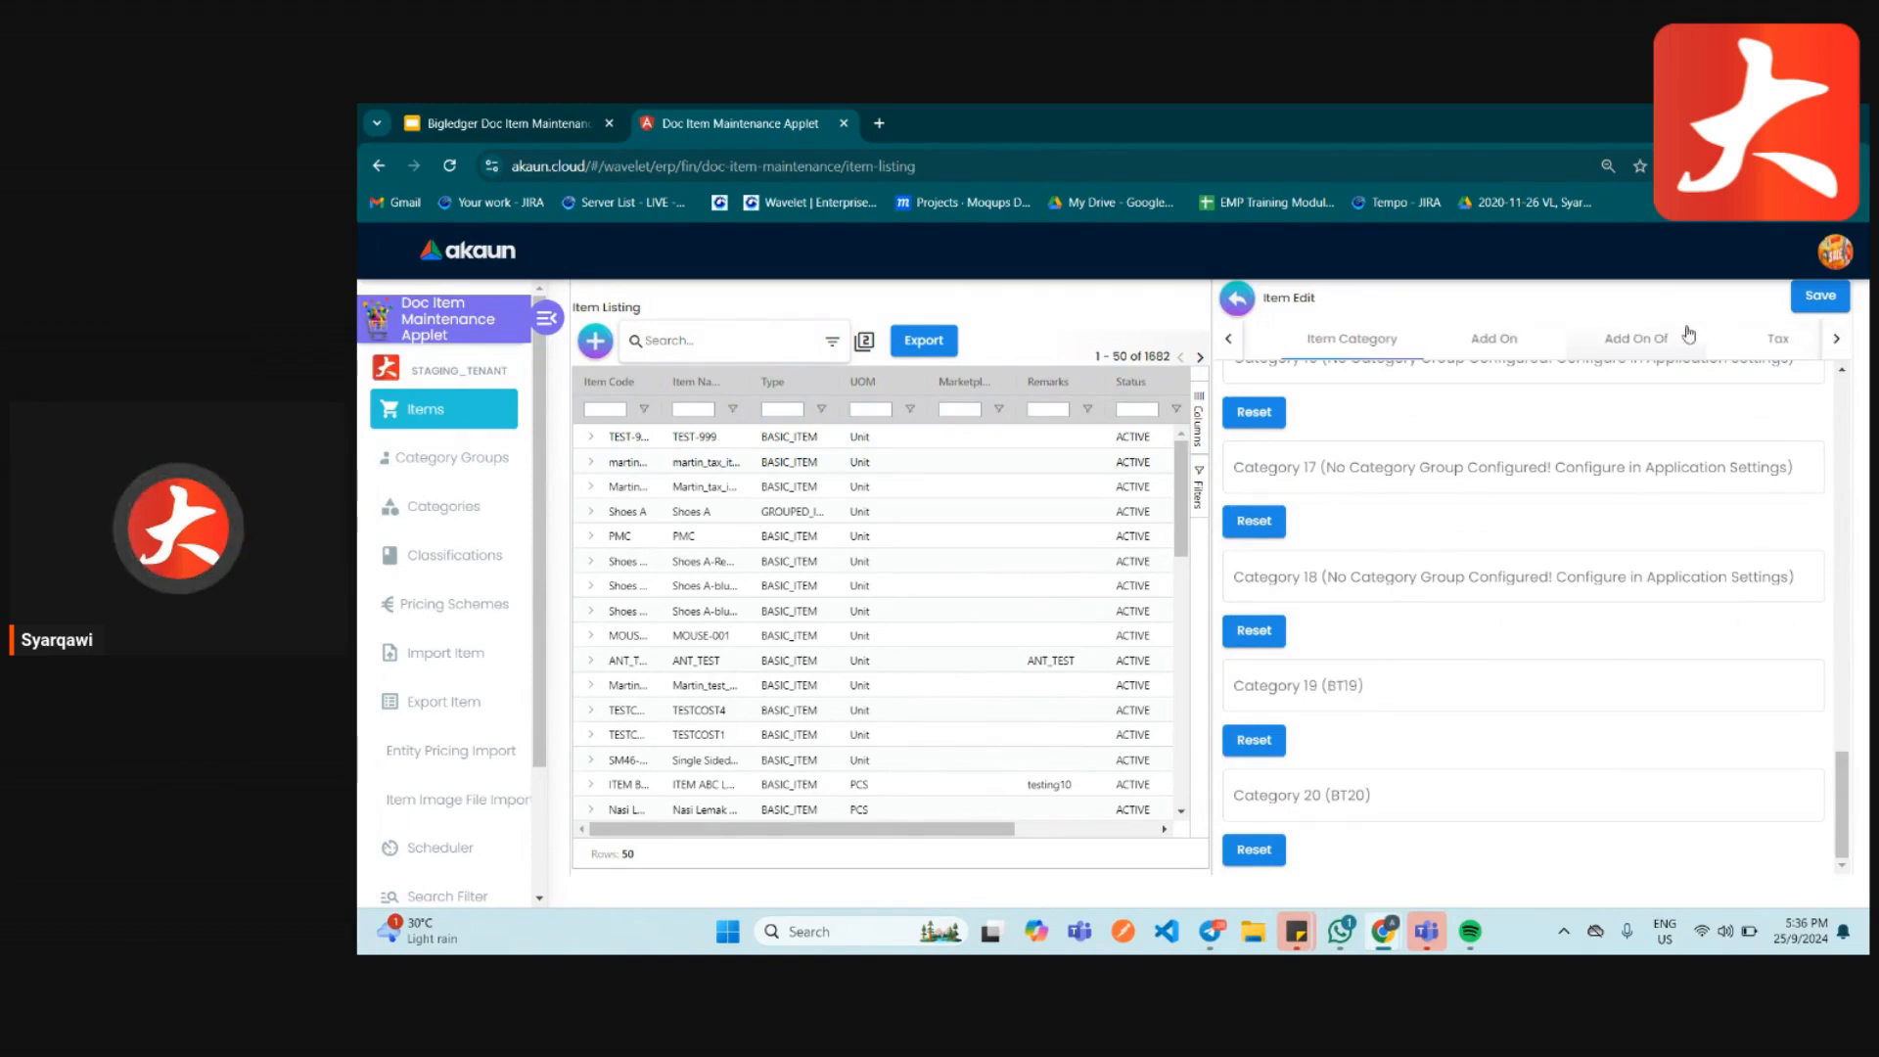
# - Mark item TEST-999 as tax applicable and set its tax country to Malaysia
pyautogui.click(1688, 336)
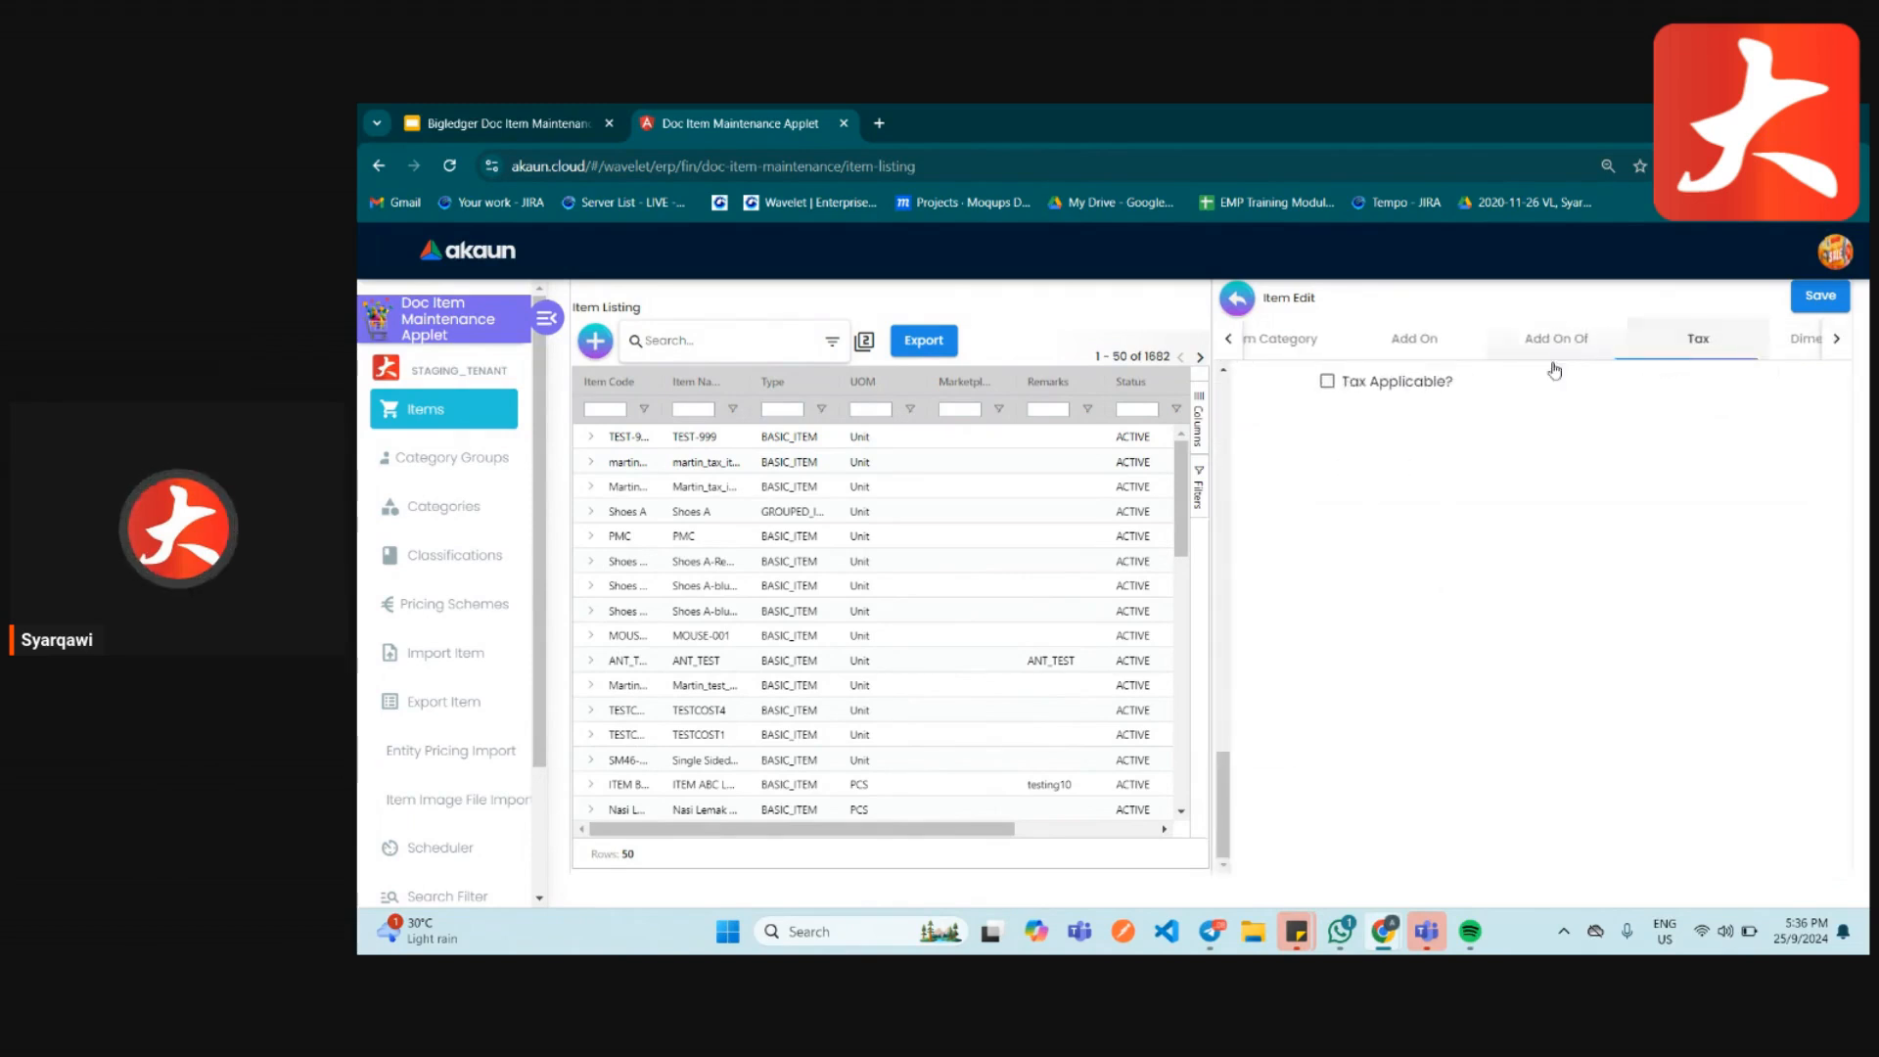
pyautogui.click(1309, 383)
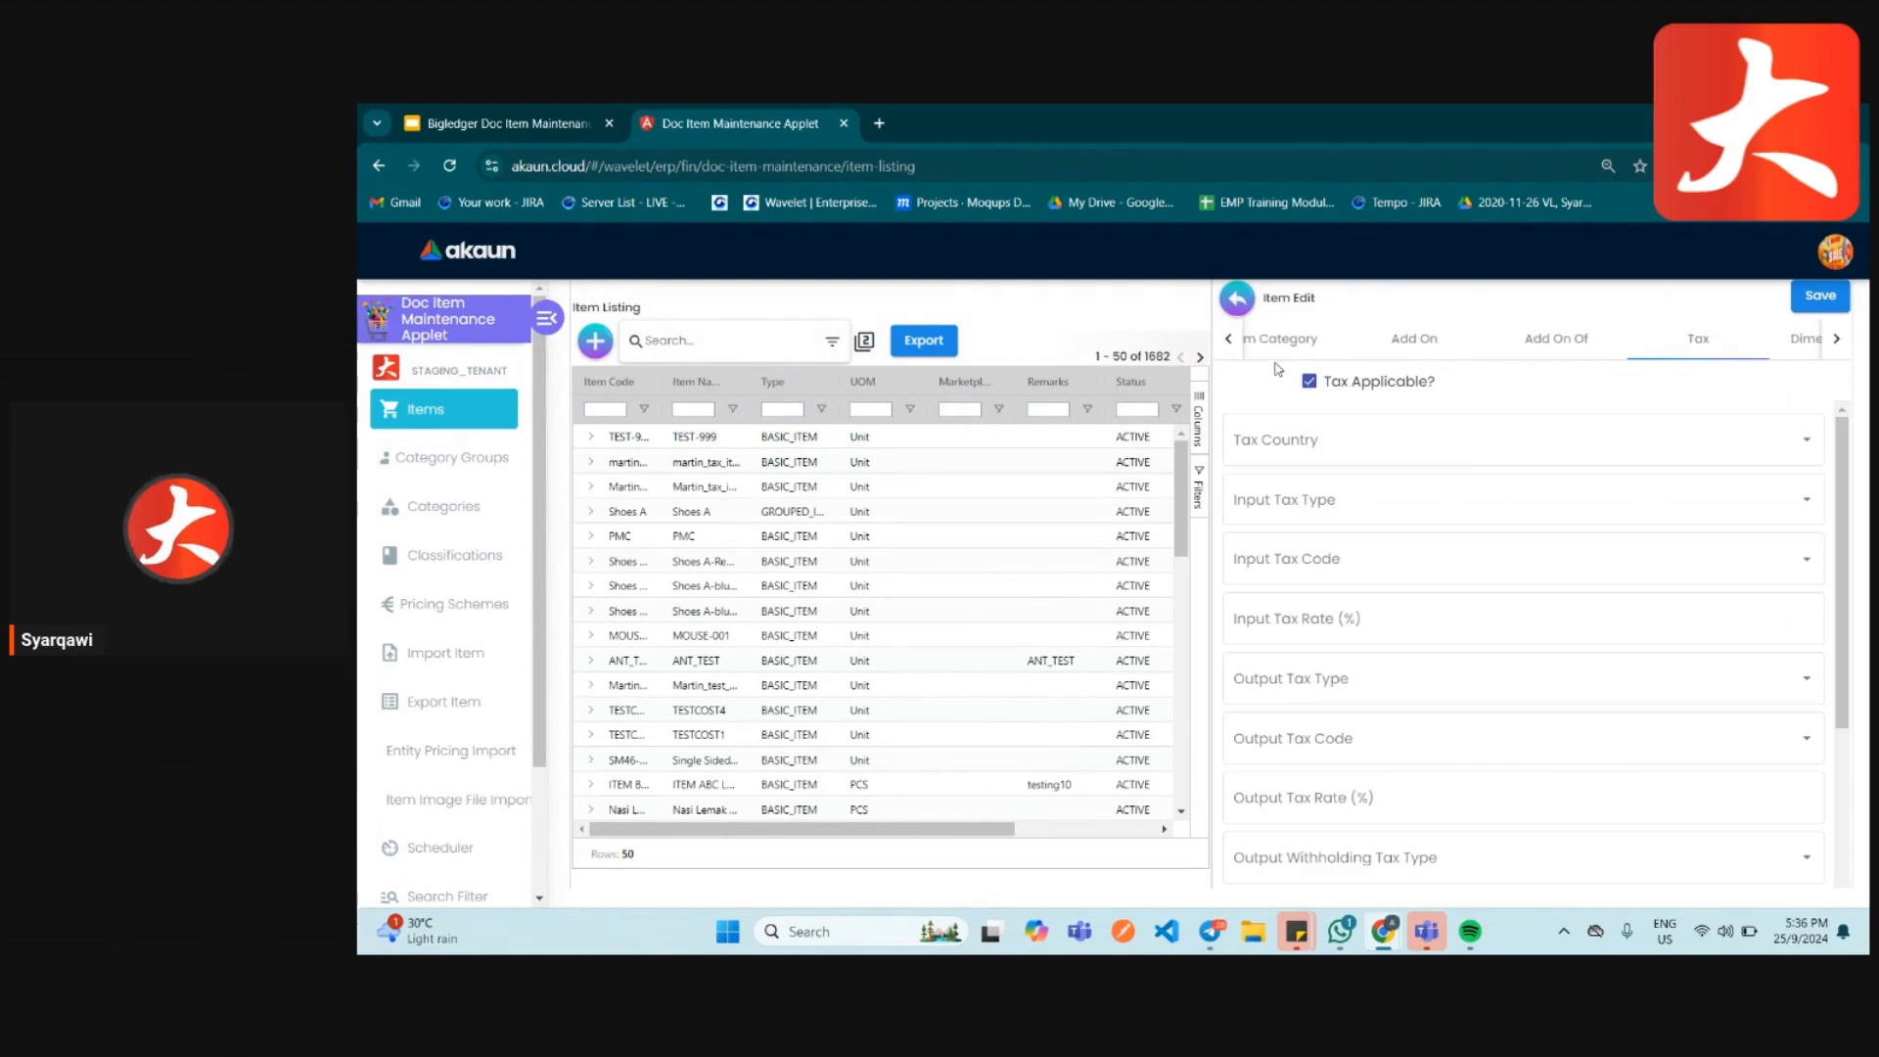
pyautogui.click(1298, 439)
pyautogui.click(1284, 457)
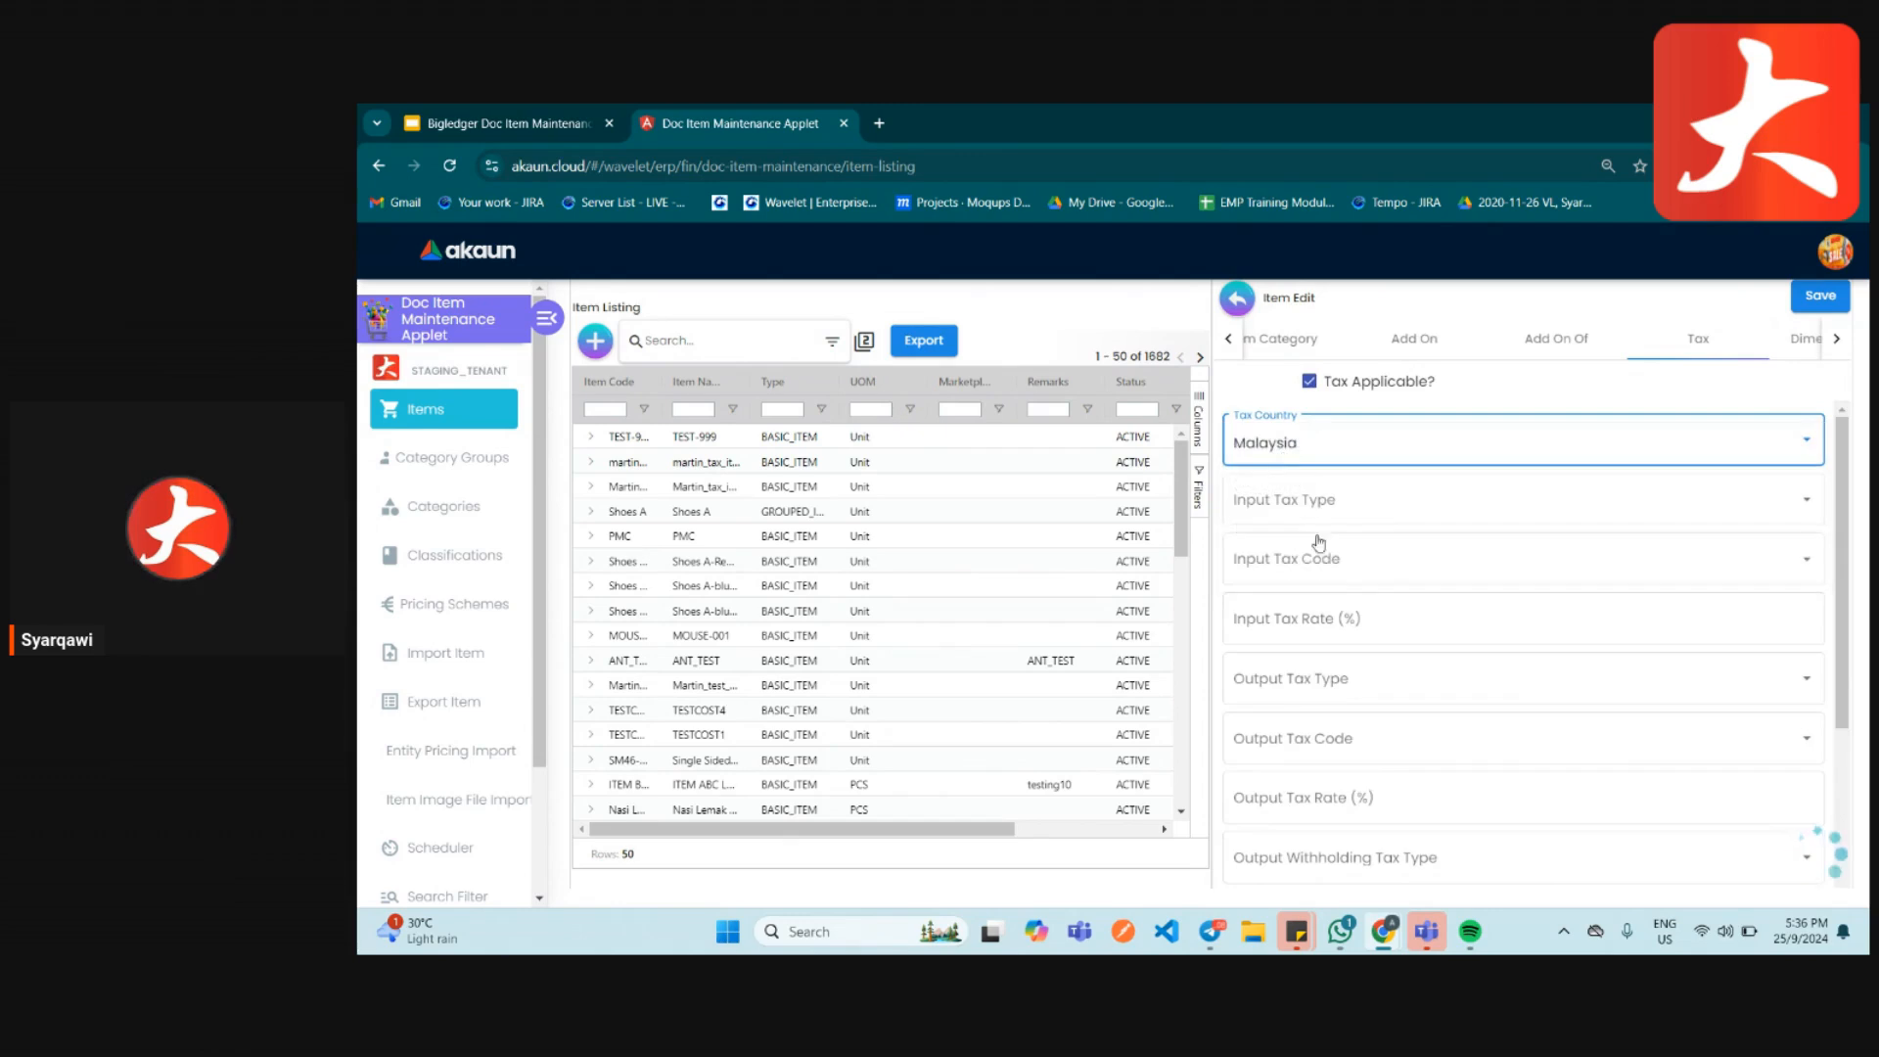
# - Review the tax fields of TEST-999 down to input withholding tax and check the output tax type choices
pyautogui.scroll(-3, 1306, 526)
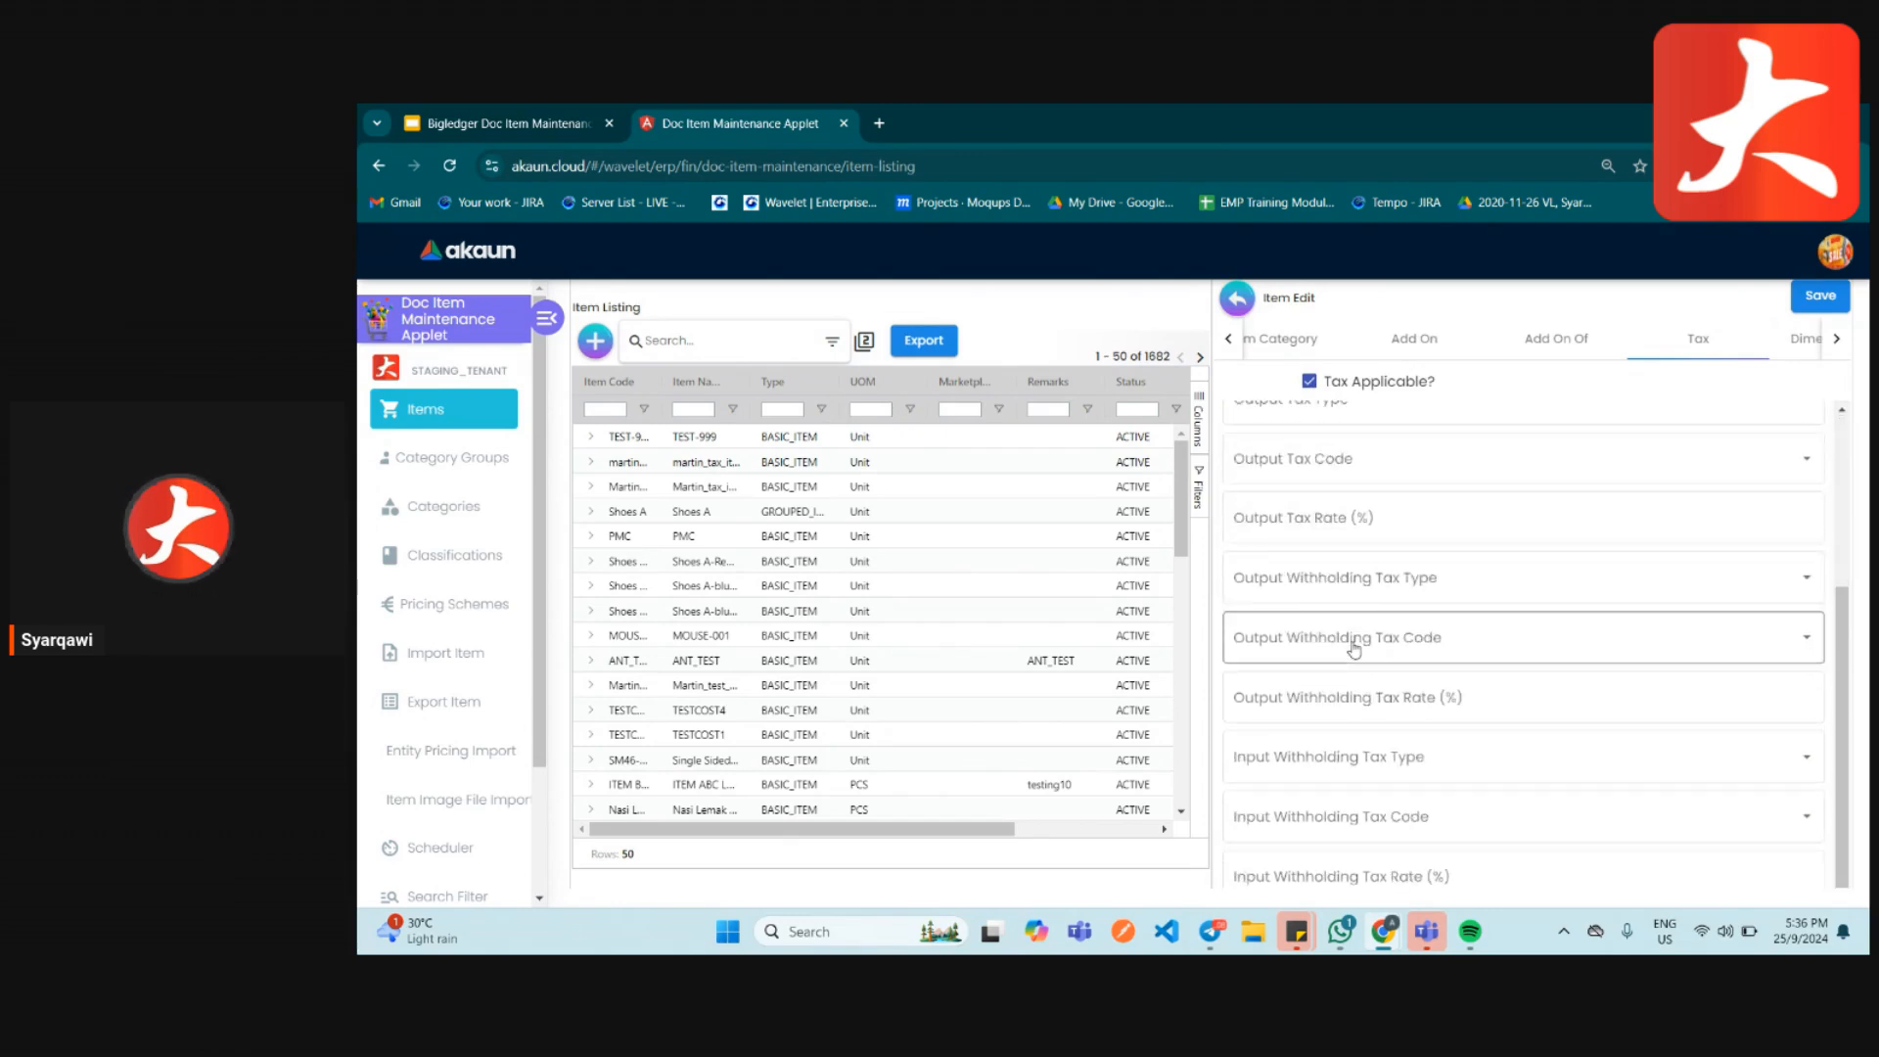
pyautogui.click(1298, 466)
pyautogui.scroll(2, 1296, 465)
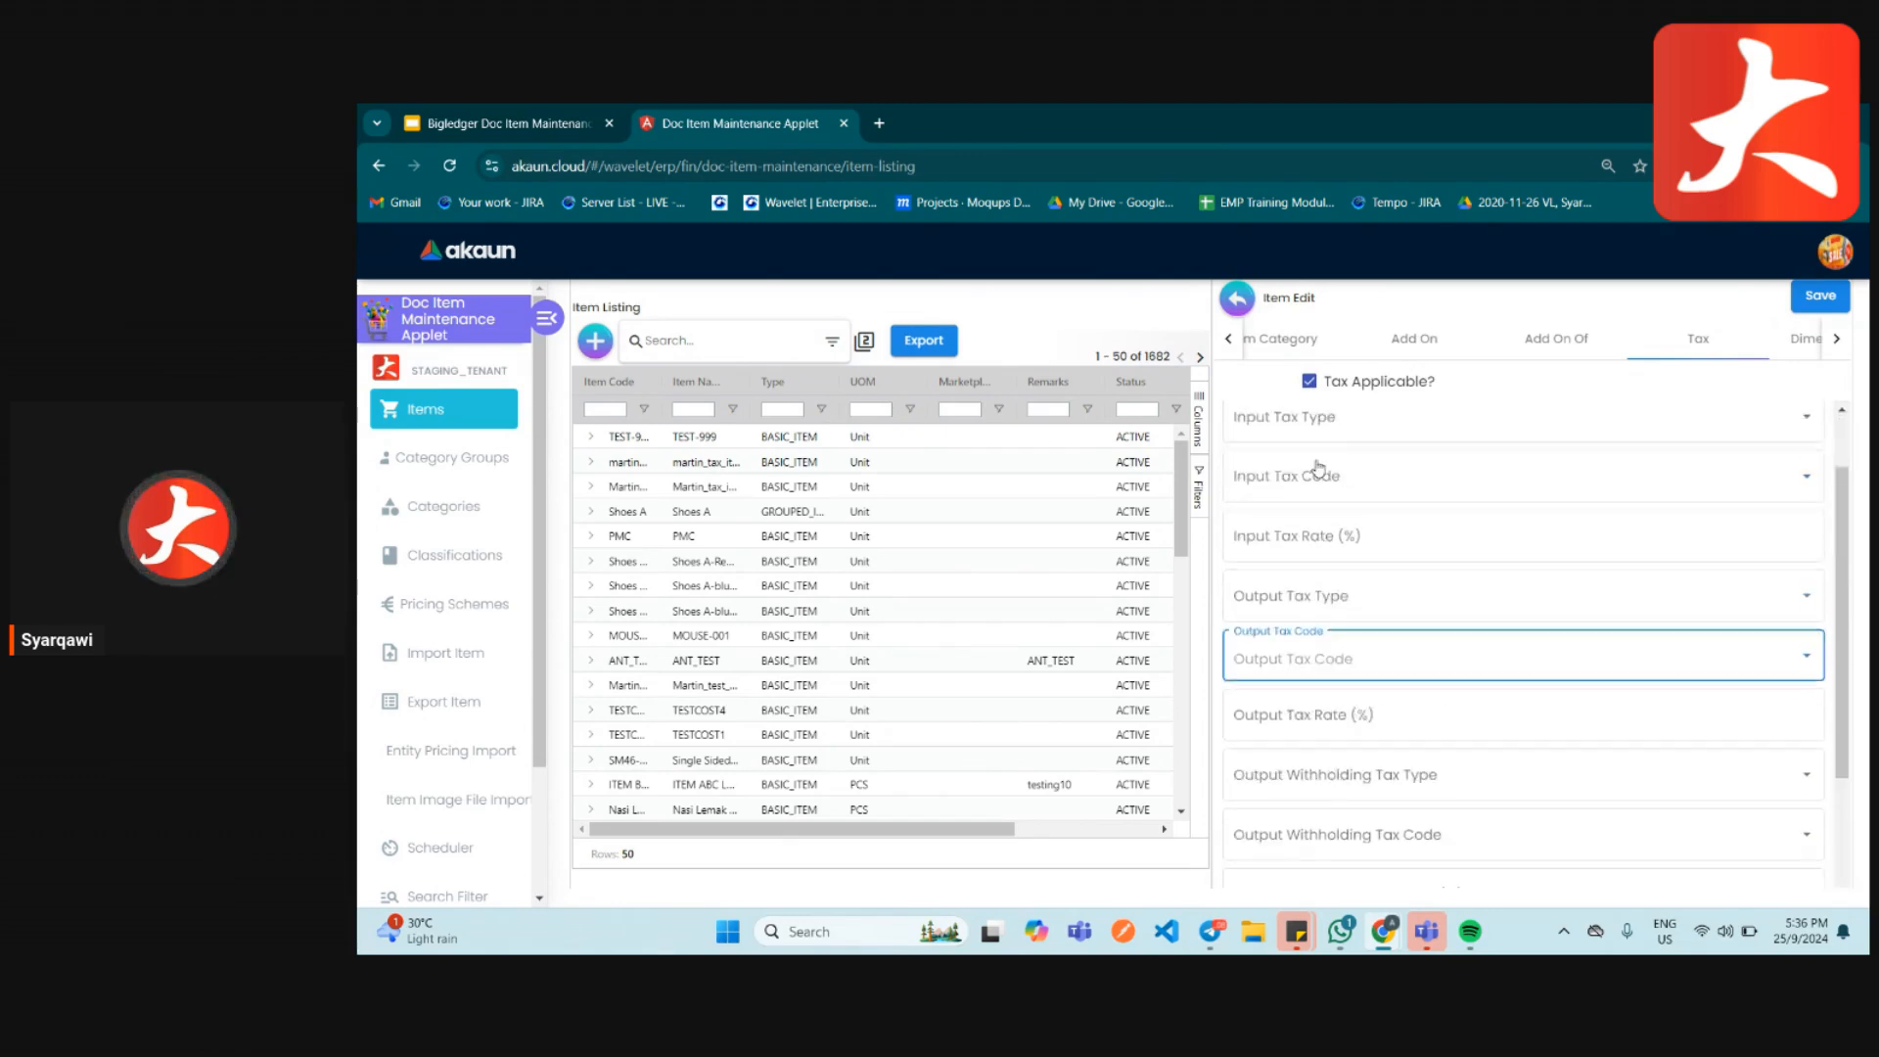
pyautogui.click(1297, 591)
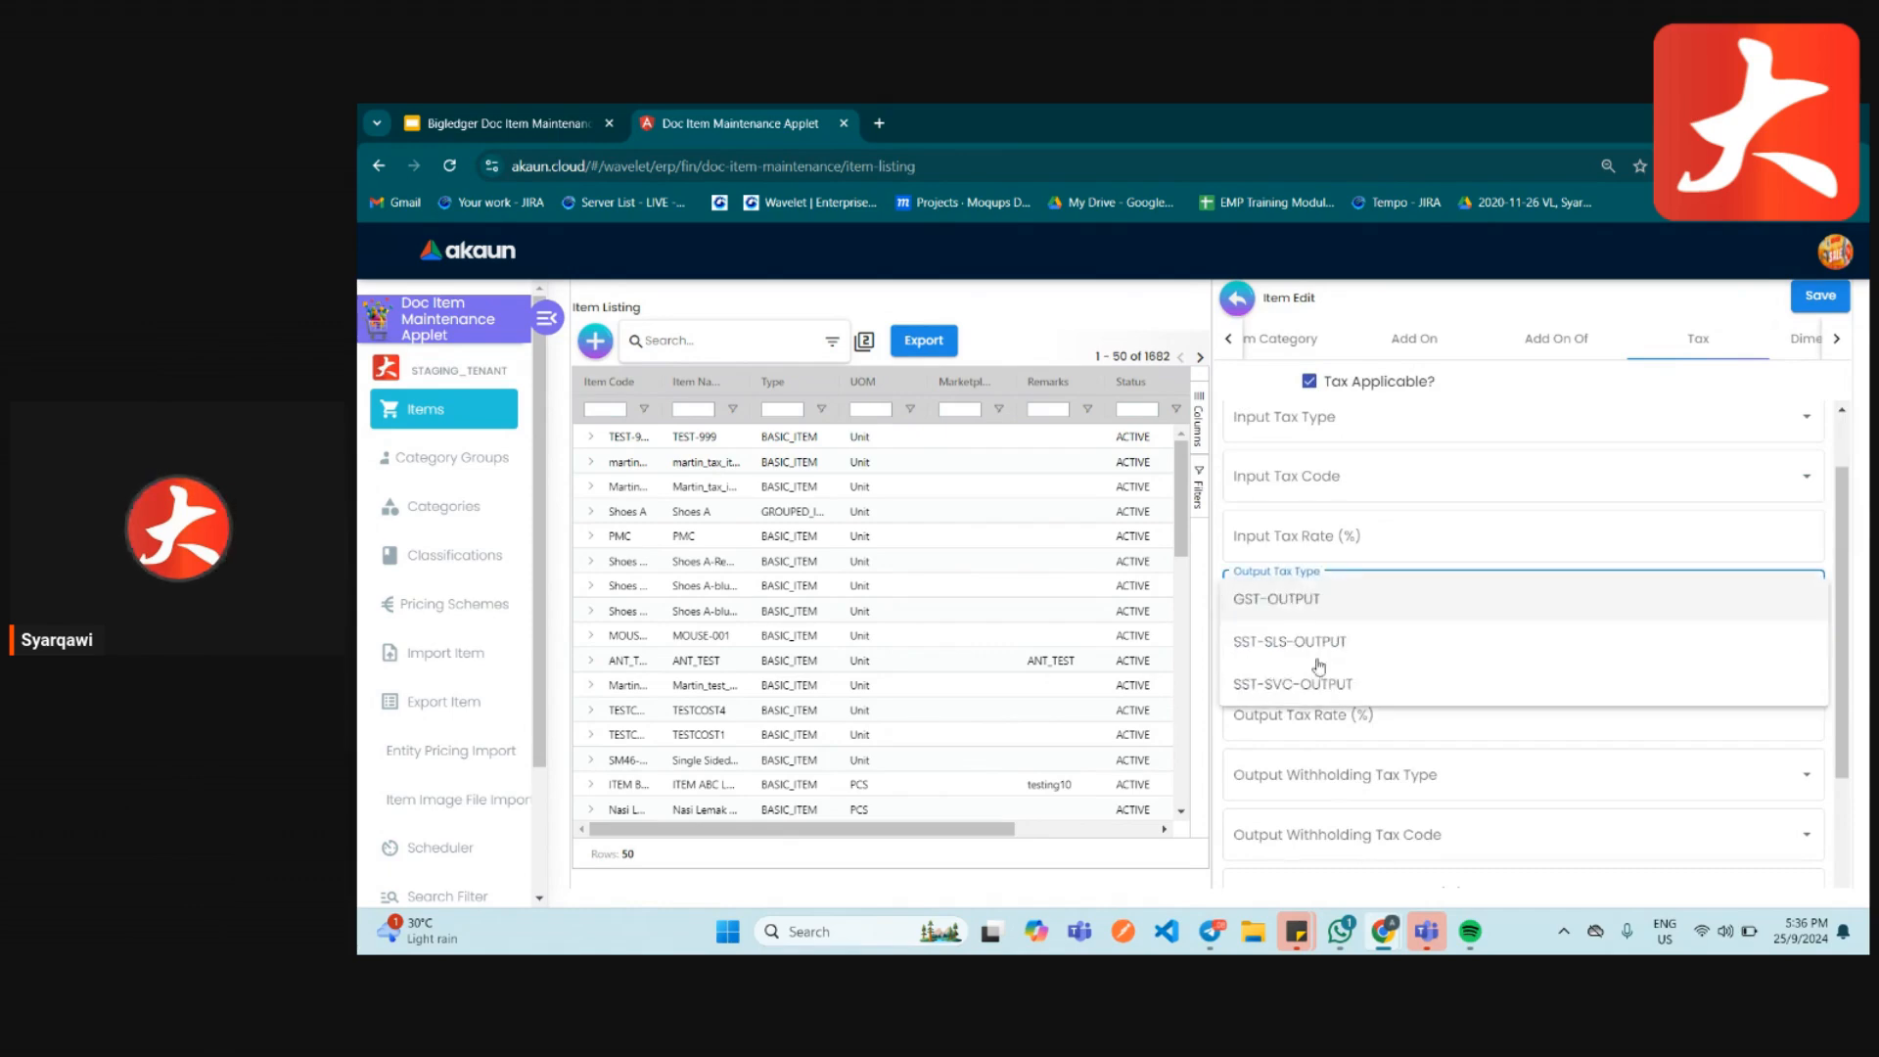
pyautogui.click(1797, 346)
# - Review the dimension details, multi UOM, branch linking and company linking settings of TEST-999
pyautogui.click(1797, 352)
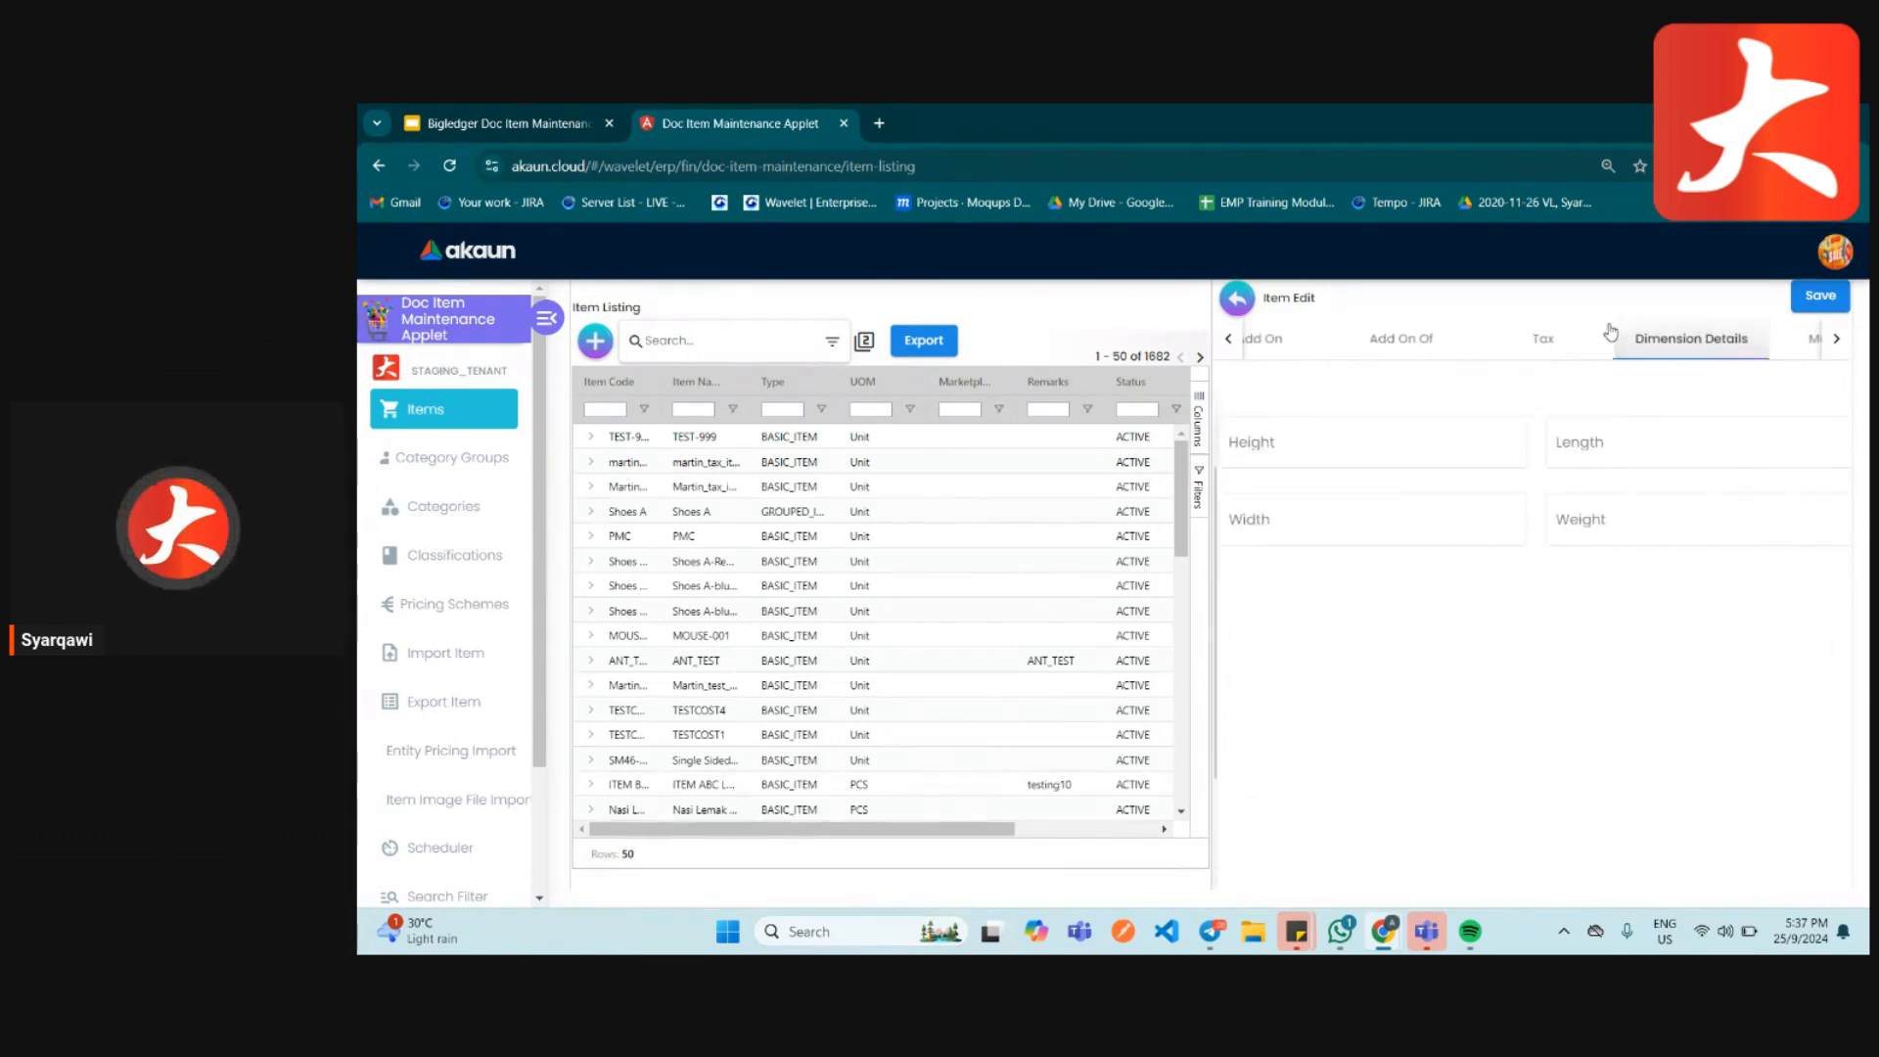
pyautogui.click(1803, 354)
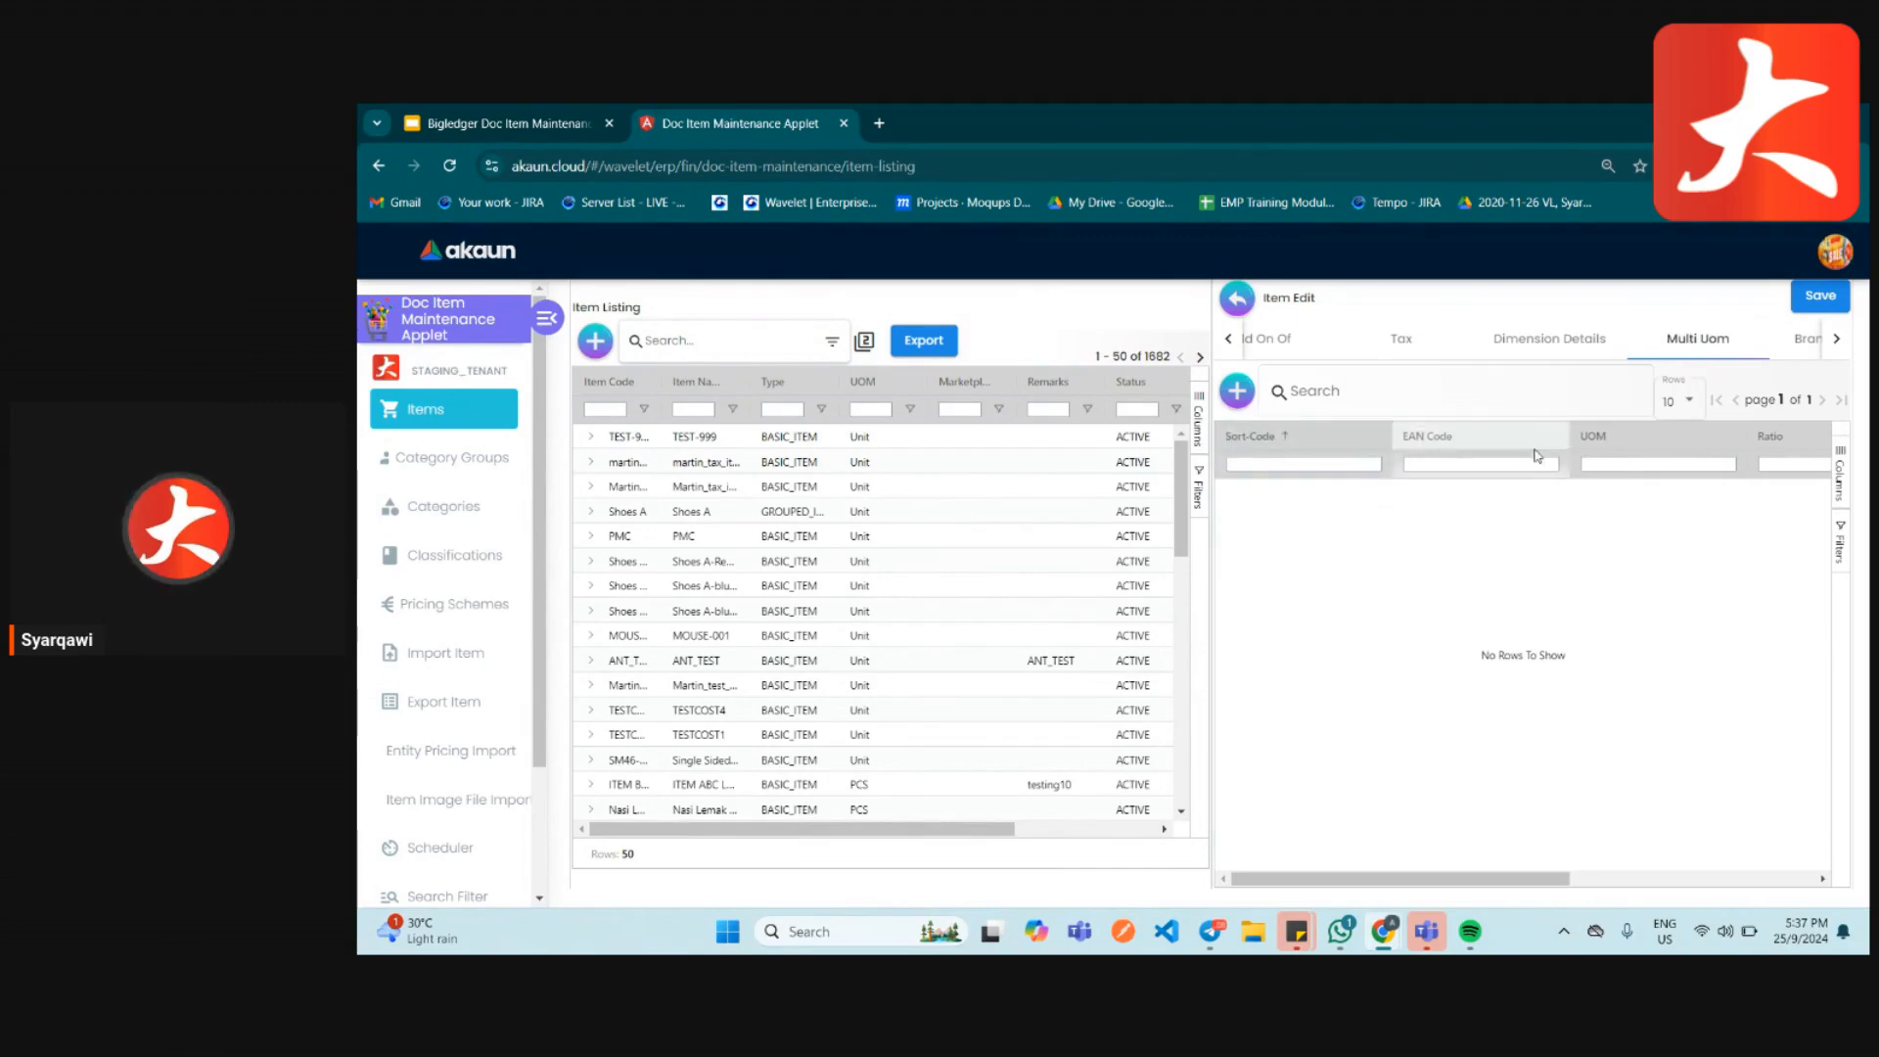
pyautogui.click(1806, 340)
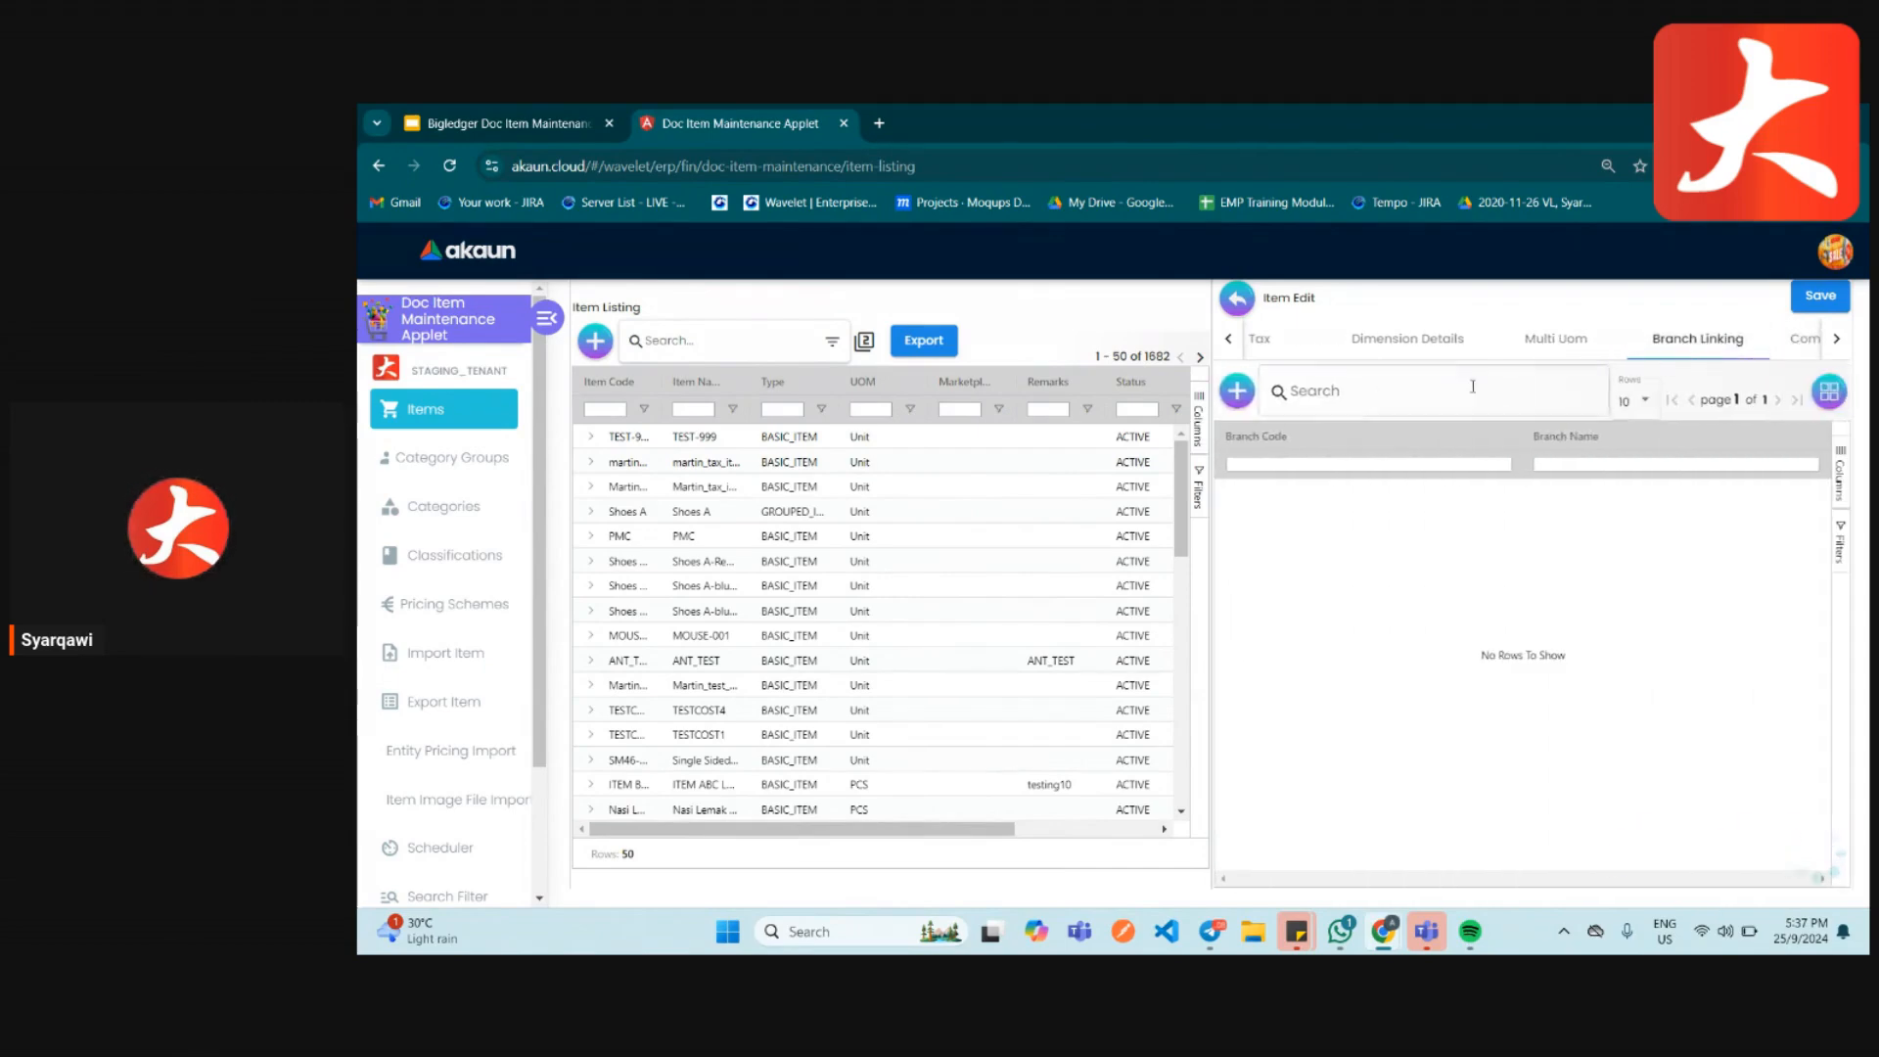
pyautogui.click(1814, 336)
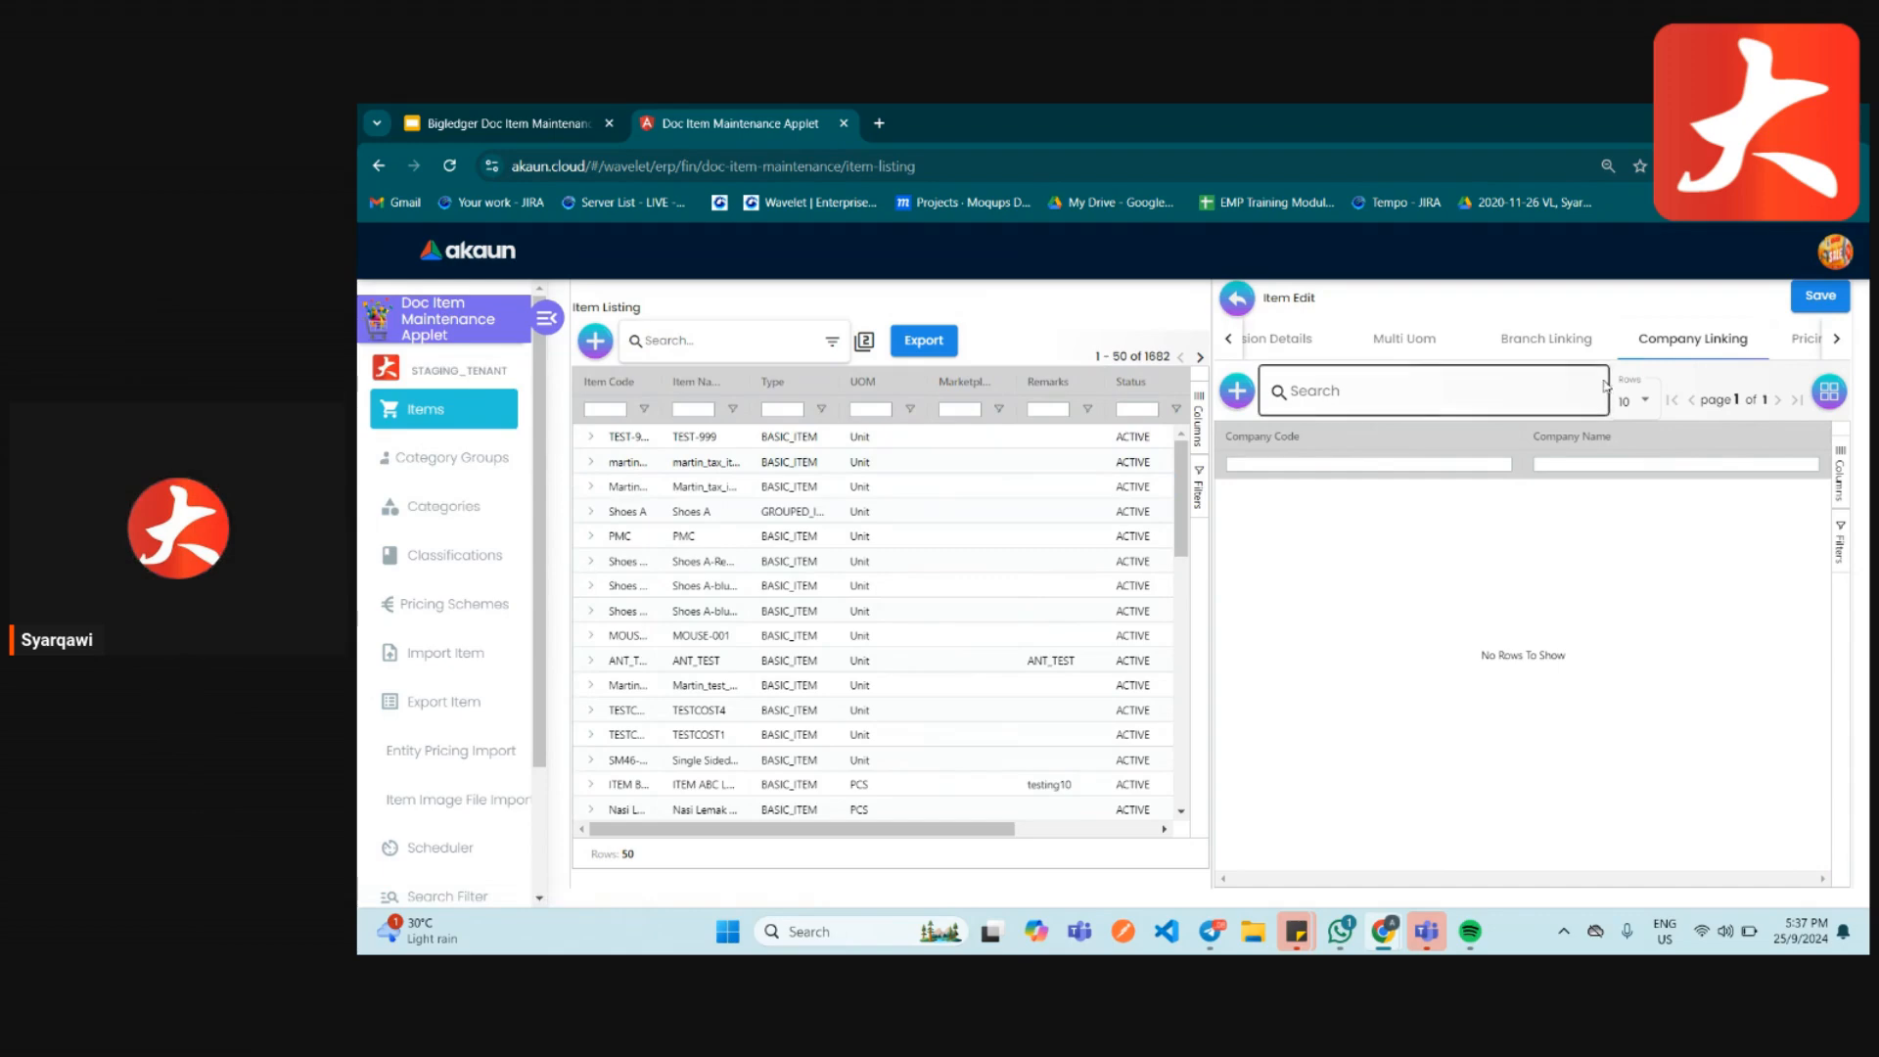
pyautogui.click(1543, 344)
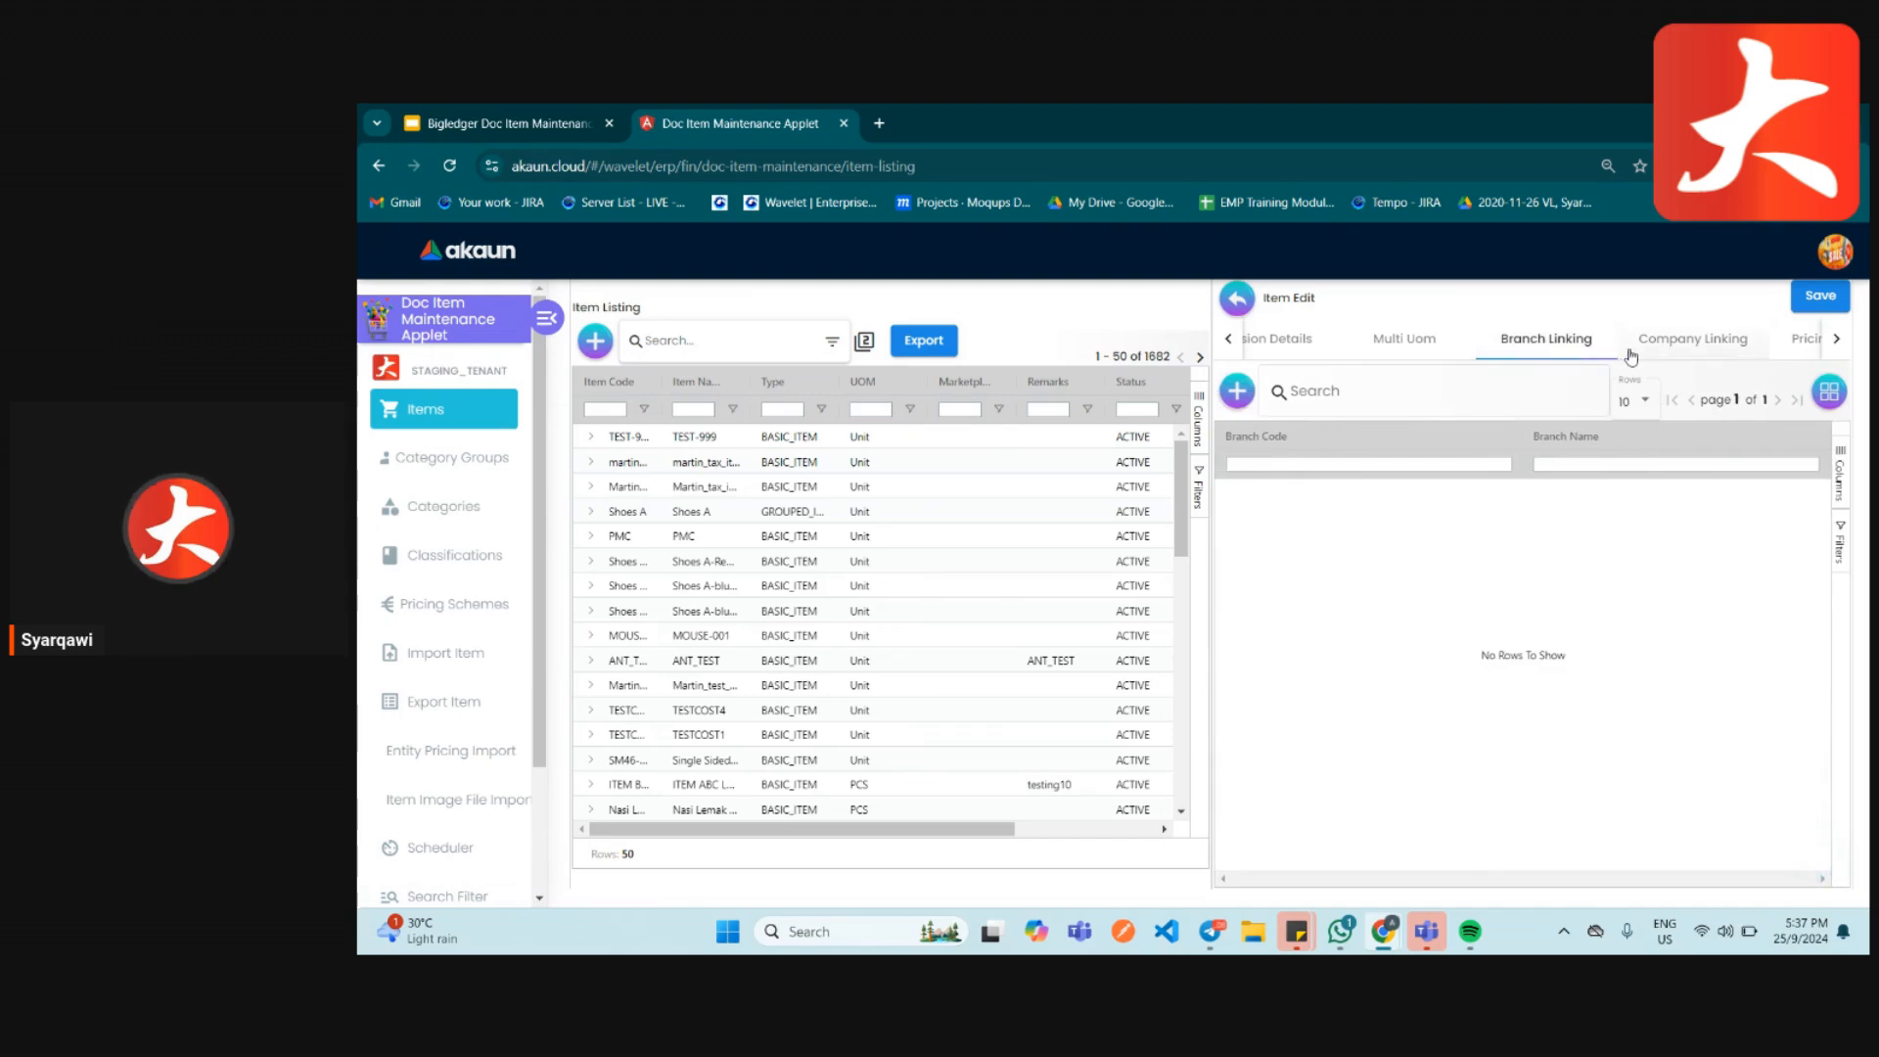
pyautogui.click(1664, 351)
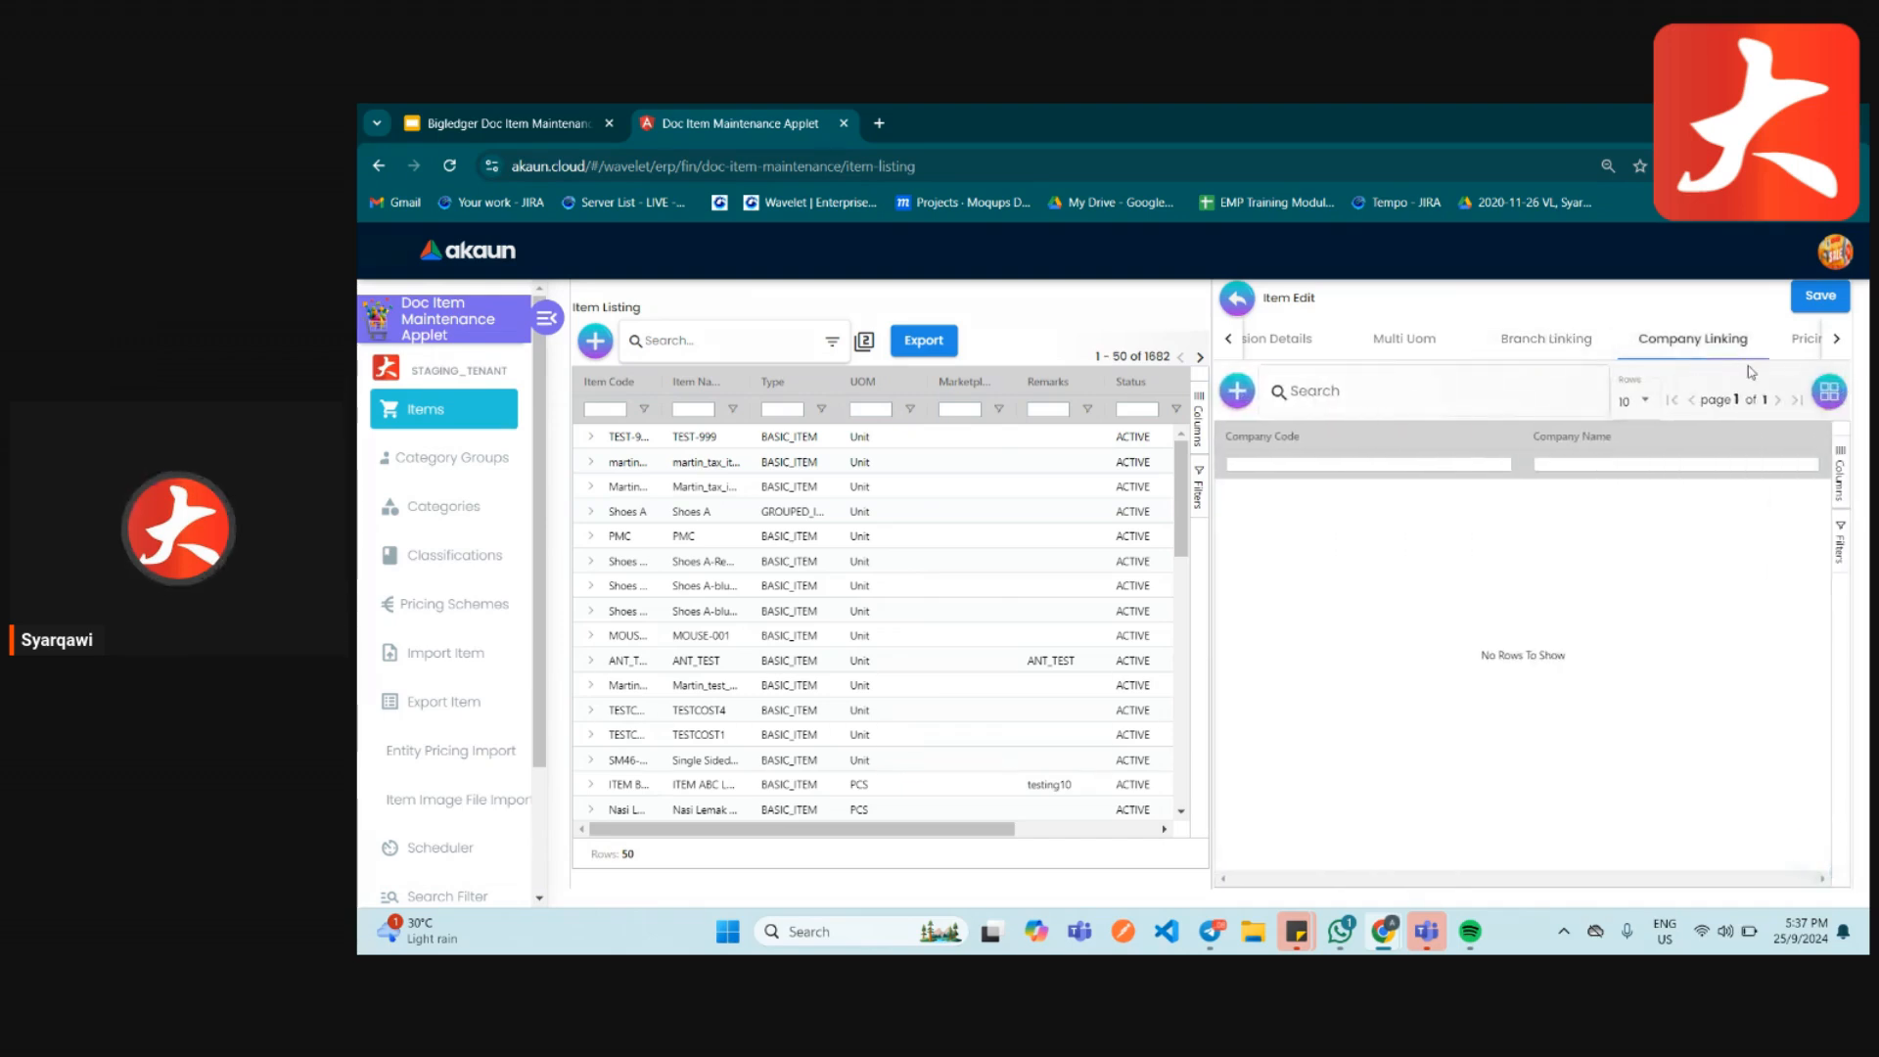
# - Open the EMP_LIST_PRICE pricing scheme of TEST-999 and review its sales, promotion, purchase, delta and rebate price fields
pyautogui.click(1804, 345)
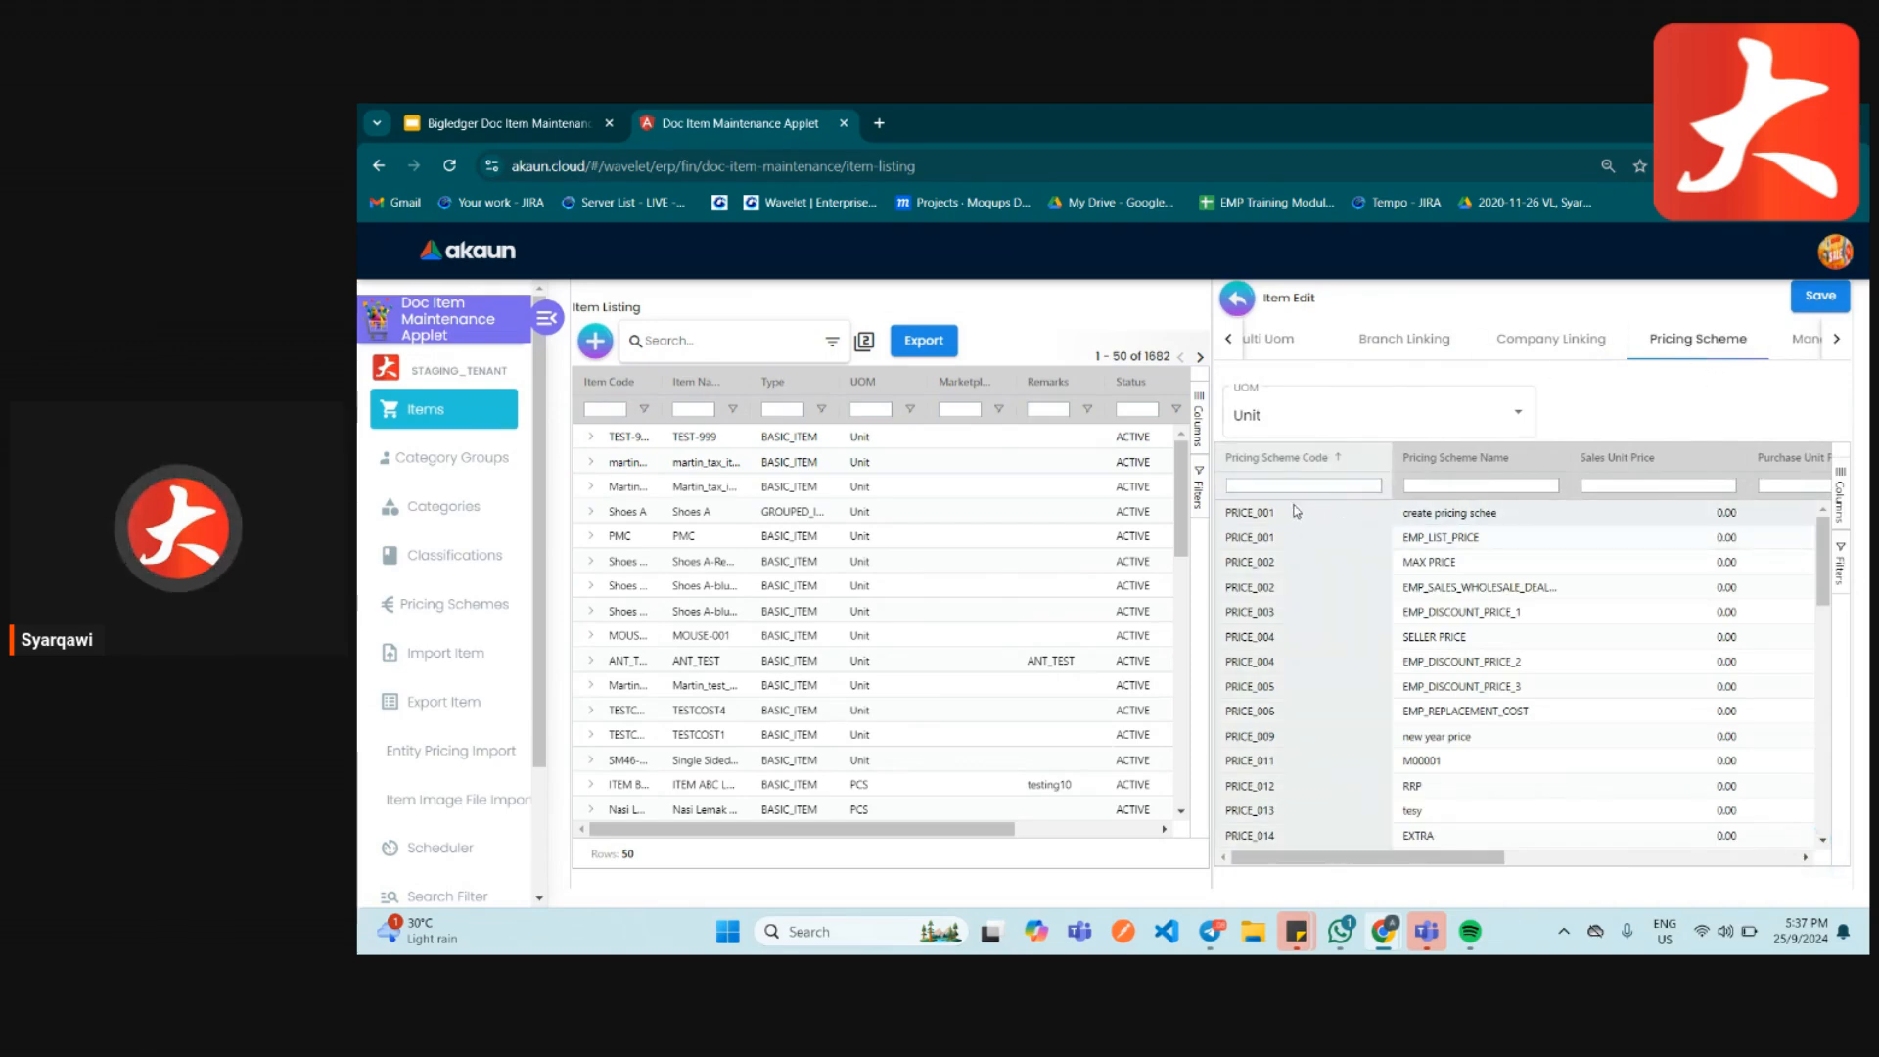
pyautogui.click(1303, 548)
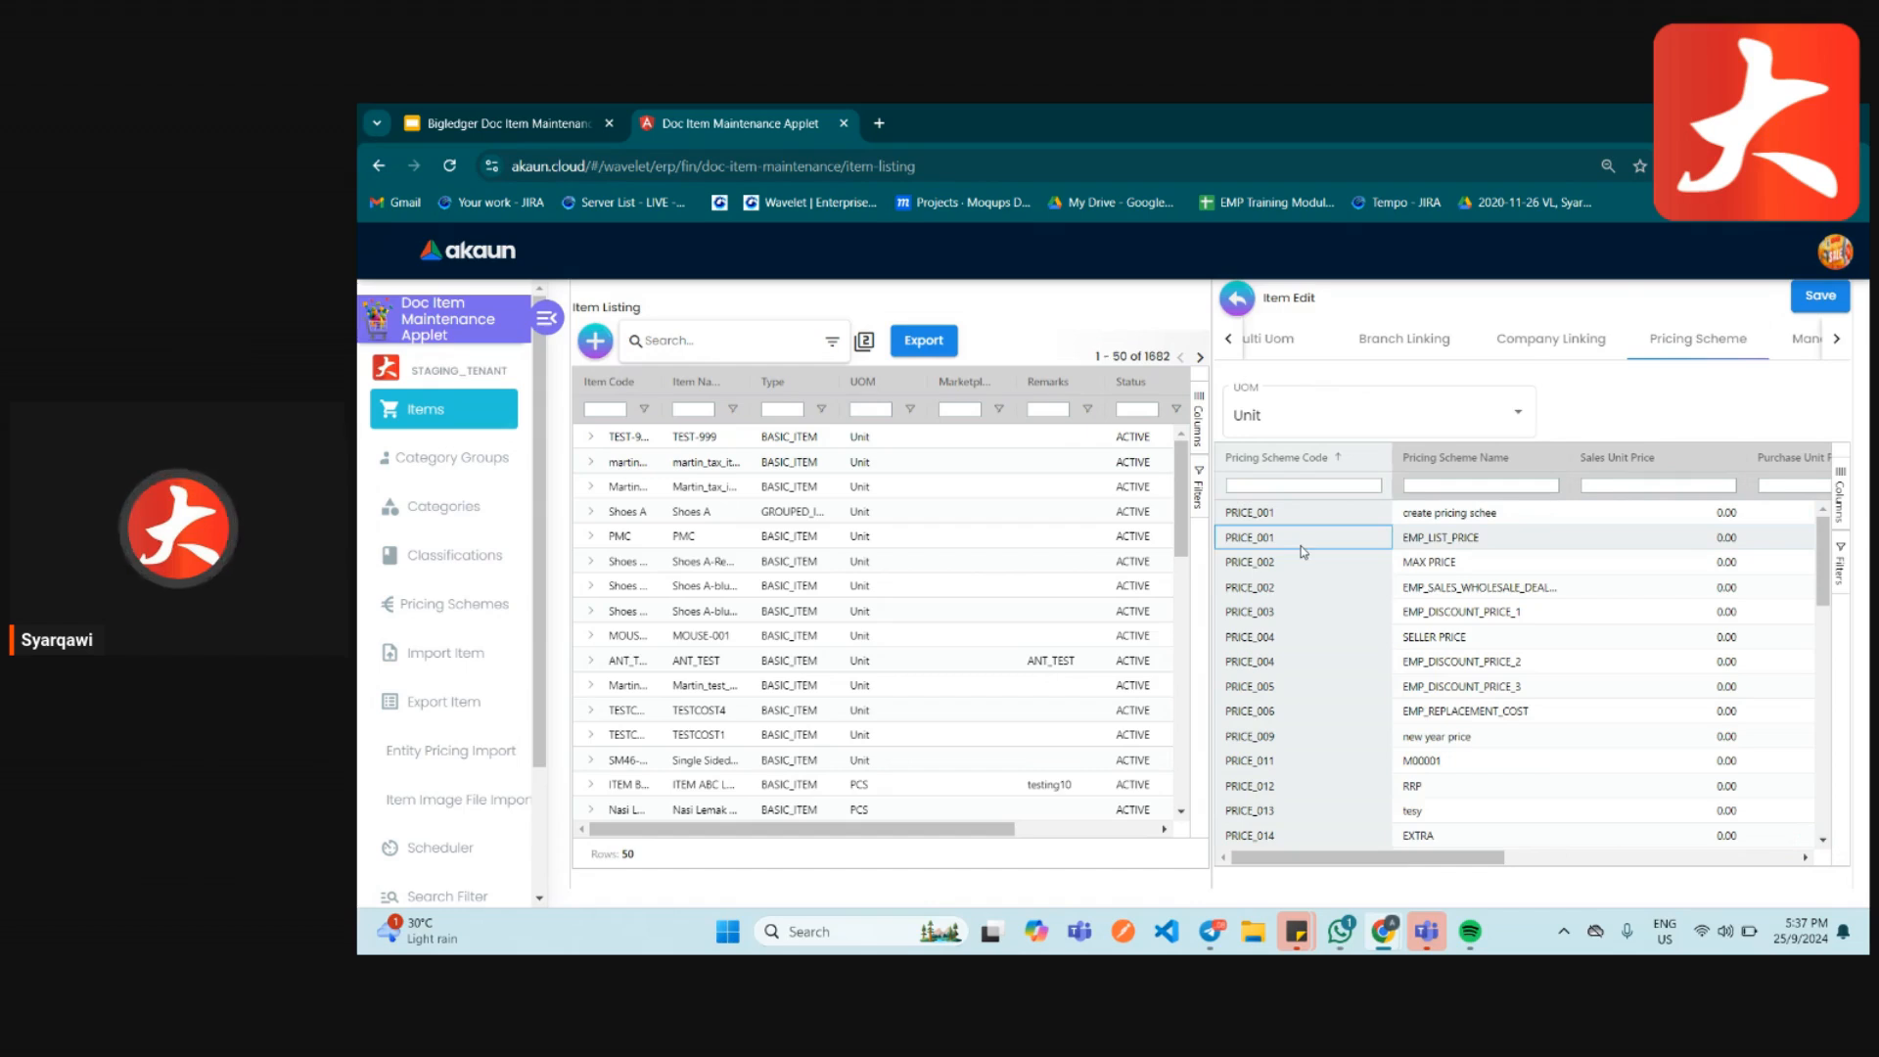
pyautogui.click(1303, 551)
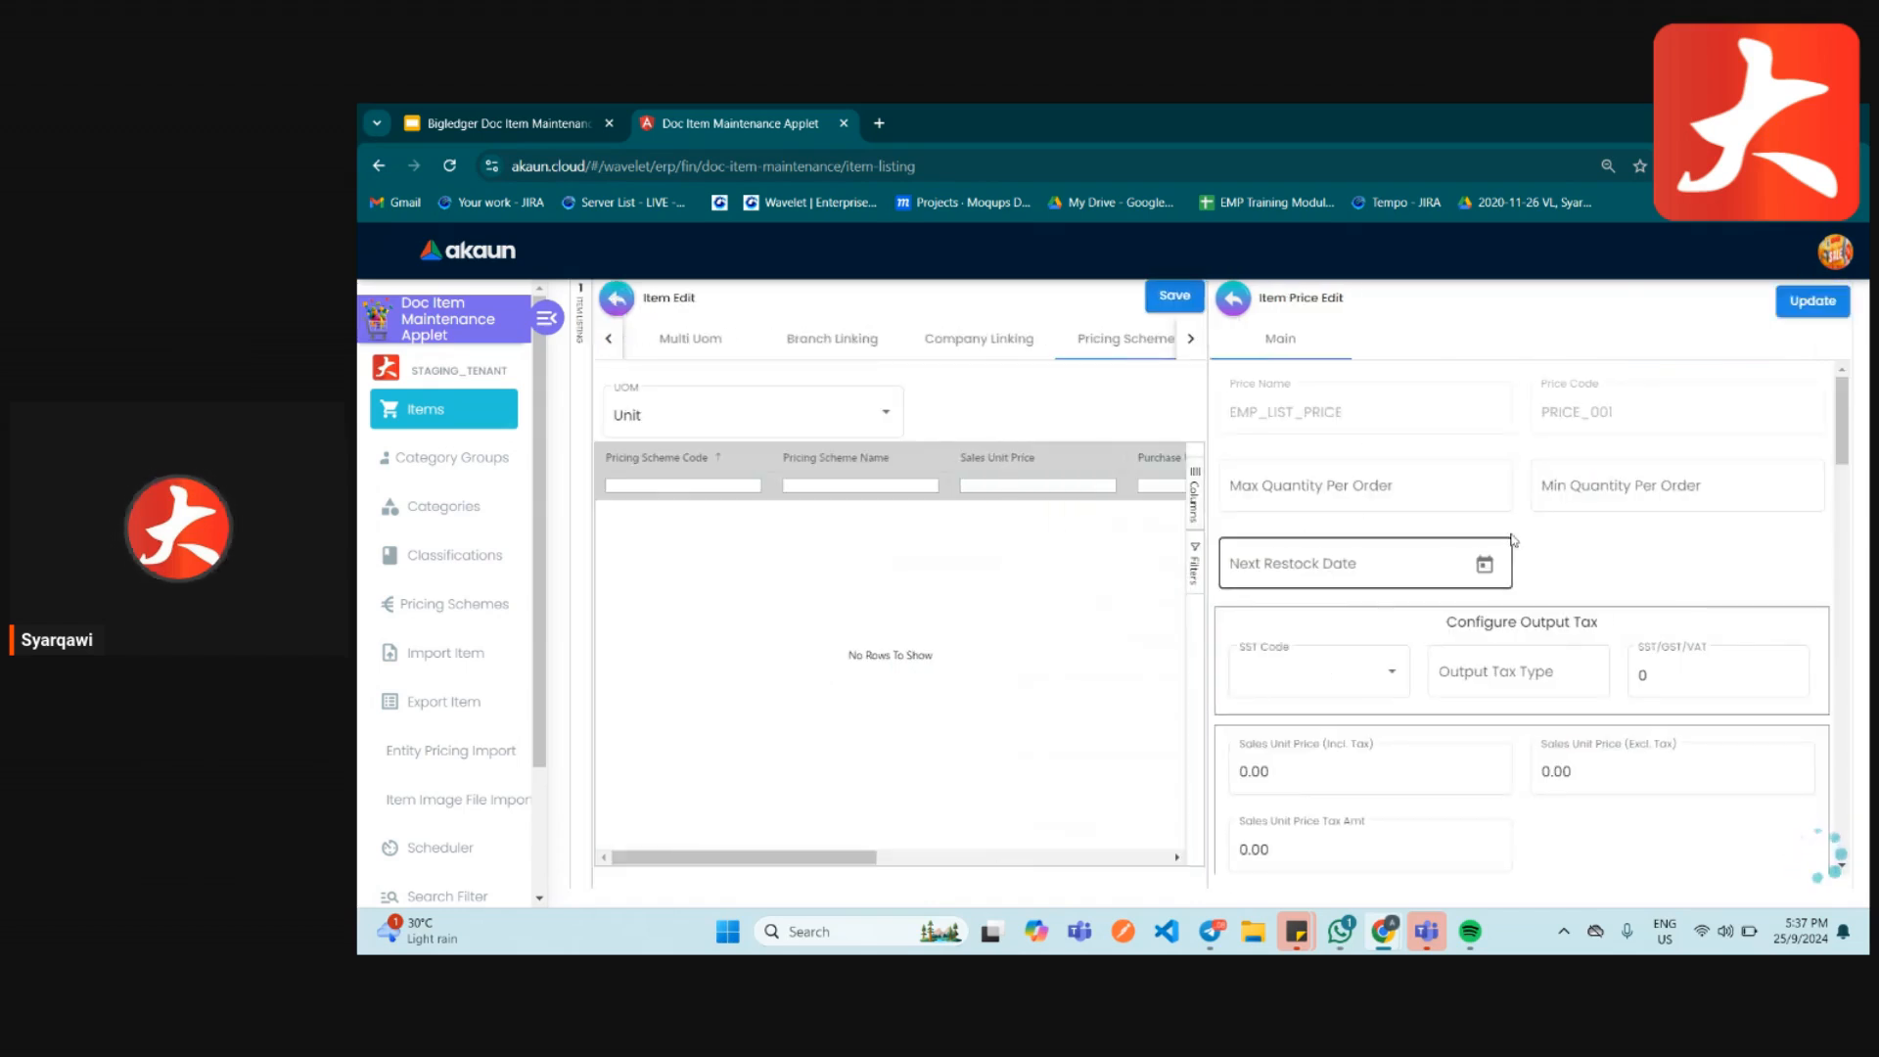
pyautogui.scroll(-2, 1513, 539)
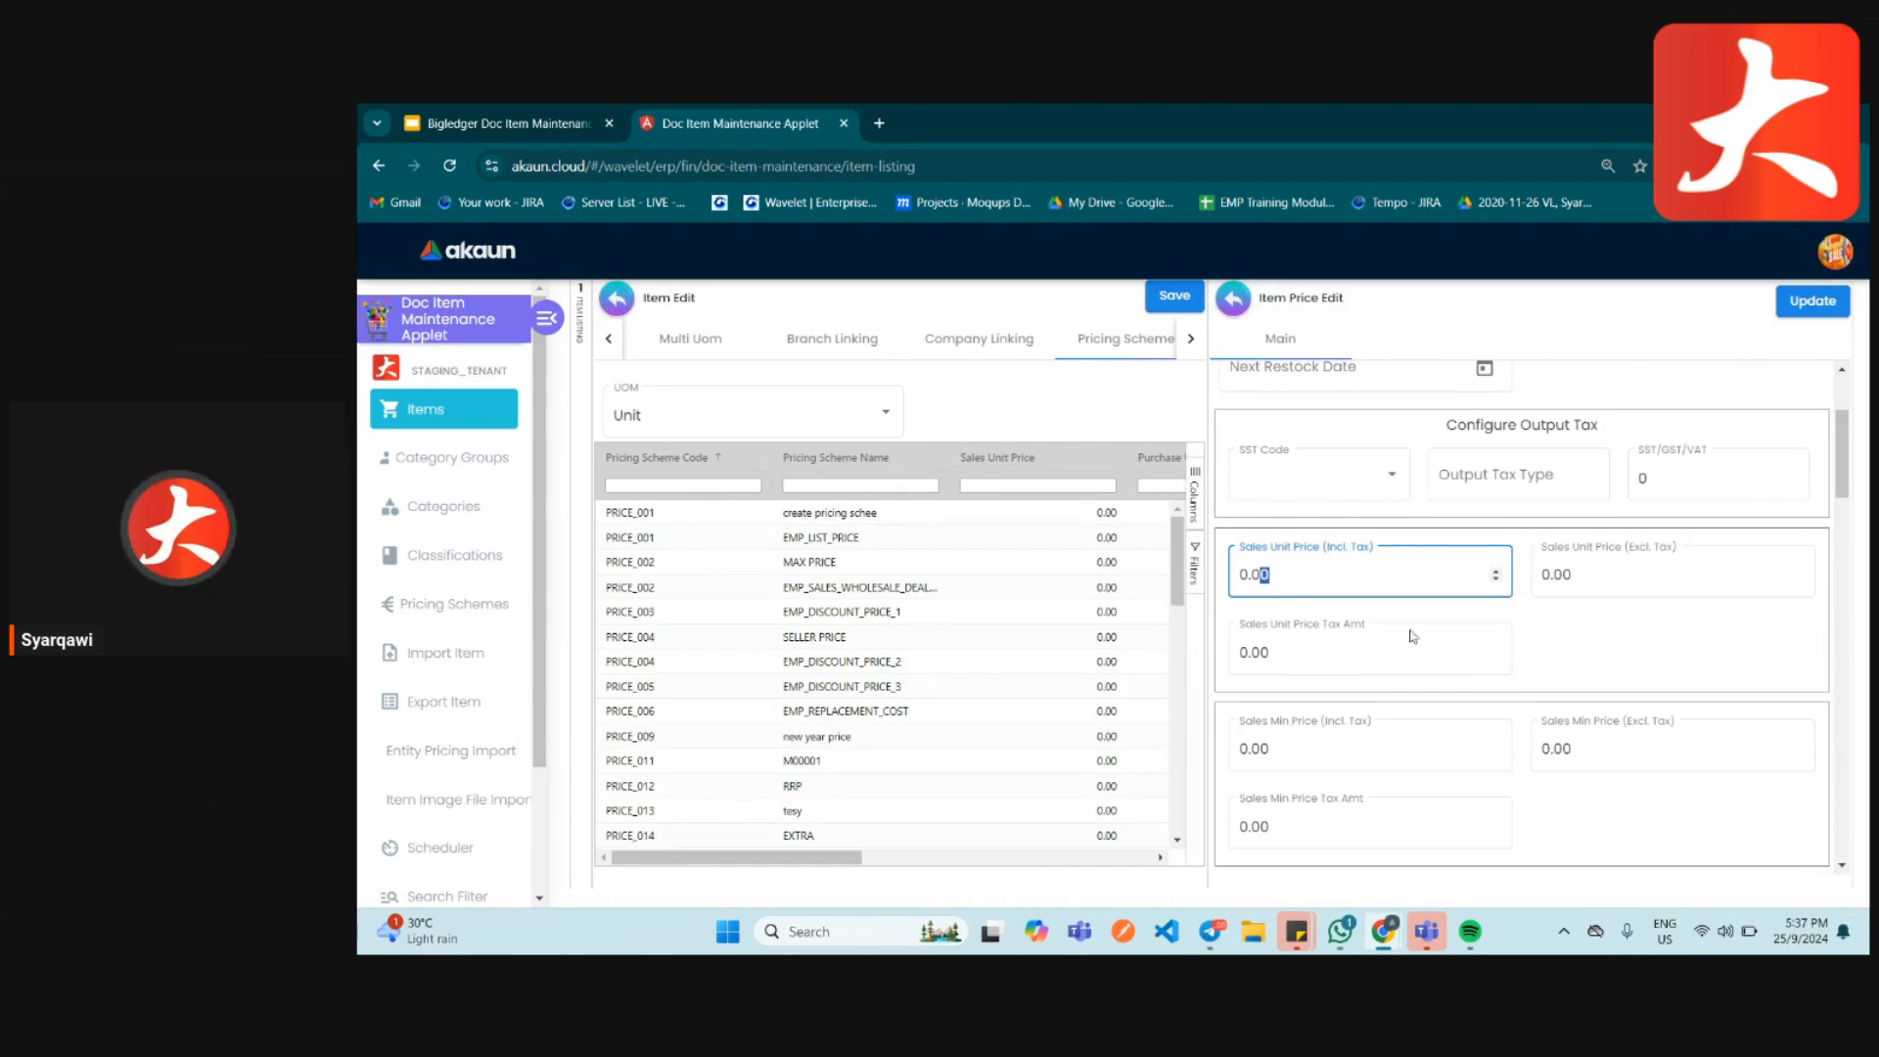
pyautogui.scroll(-2, 1452, 682)
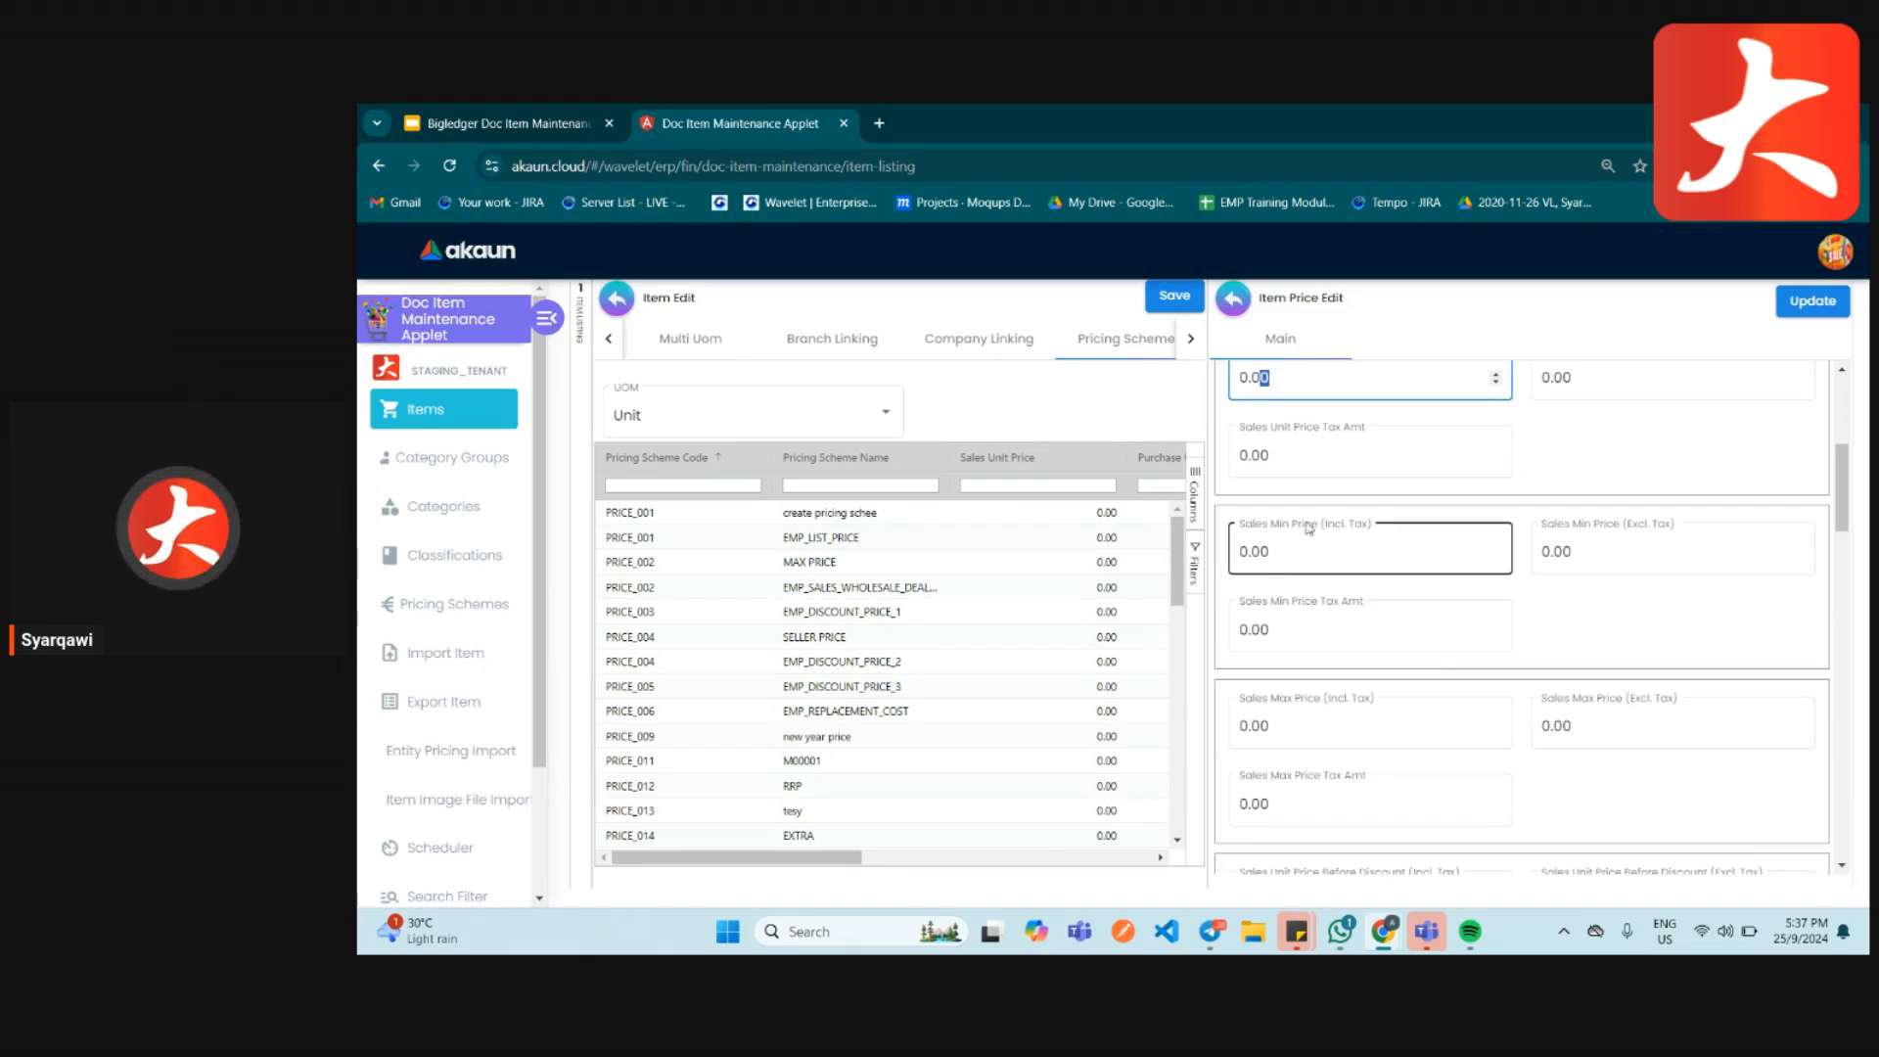
pyautogui.scroll(-5, 1309, 748)
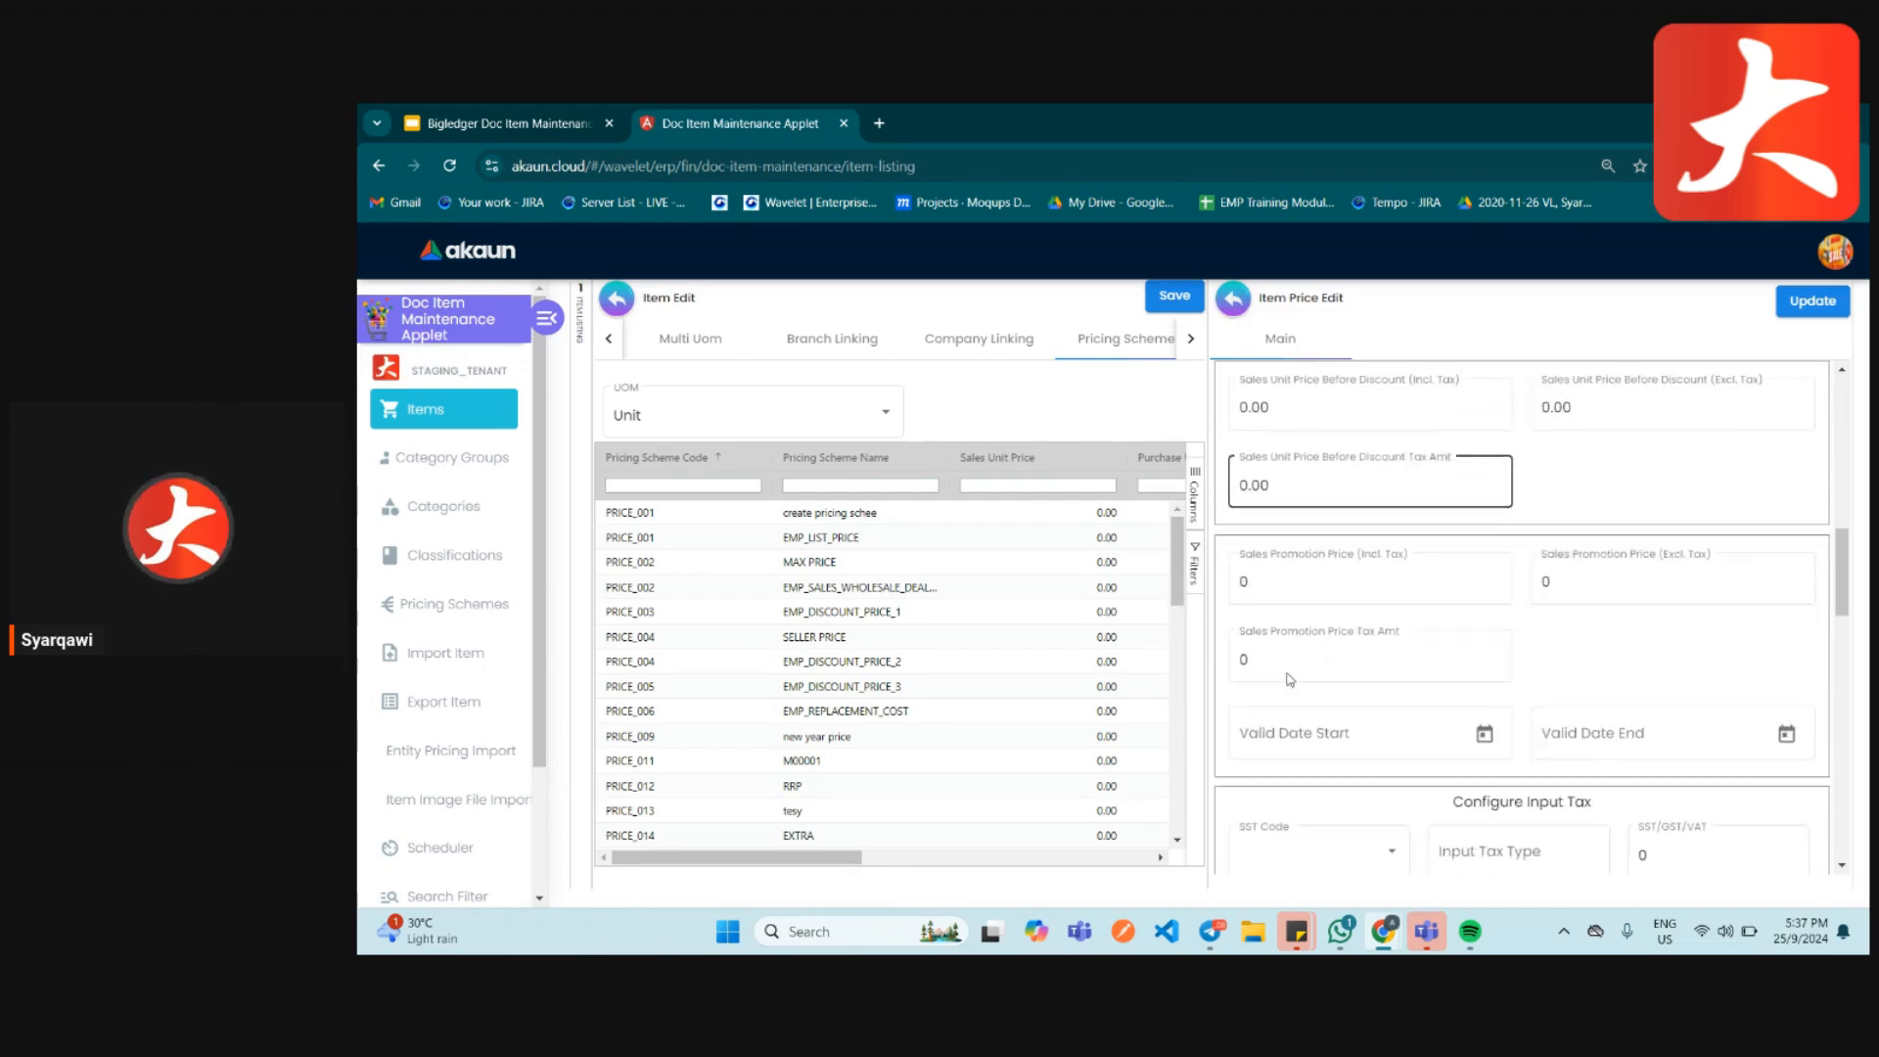
pyautogui.scroll(-2, 1332, 584)
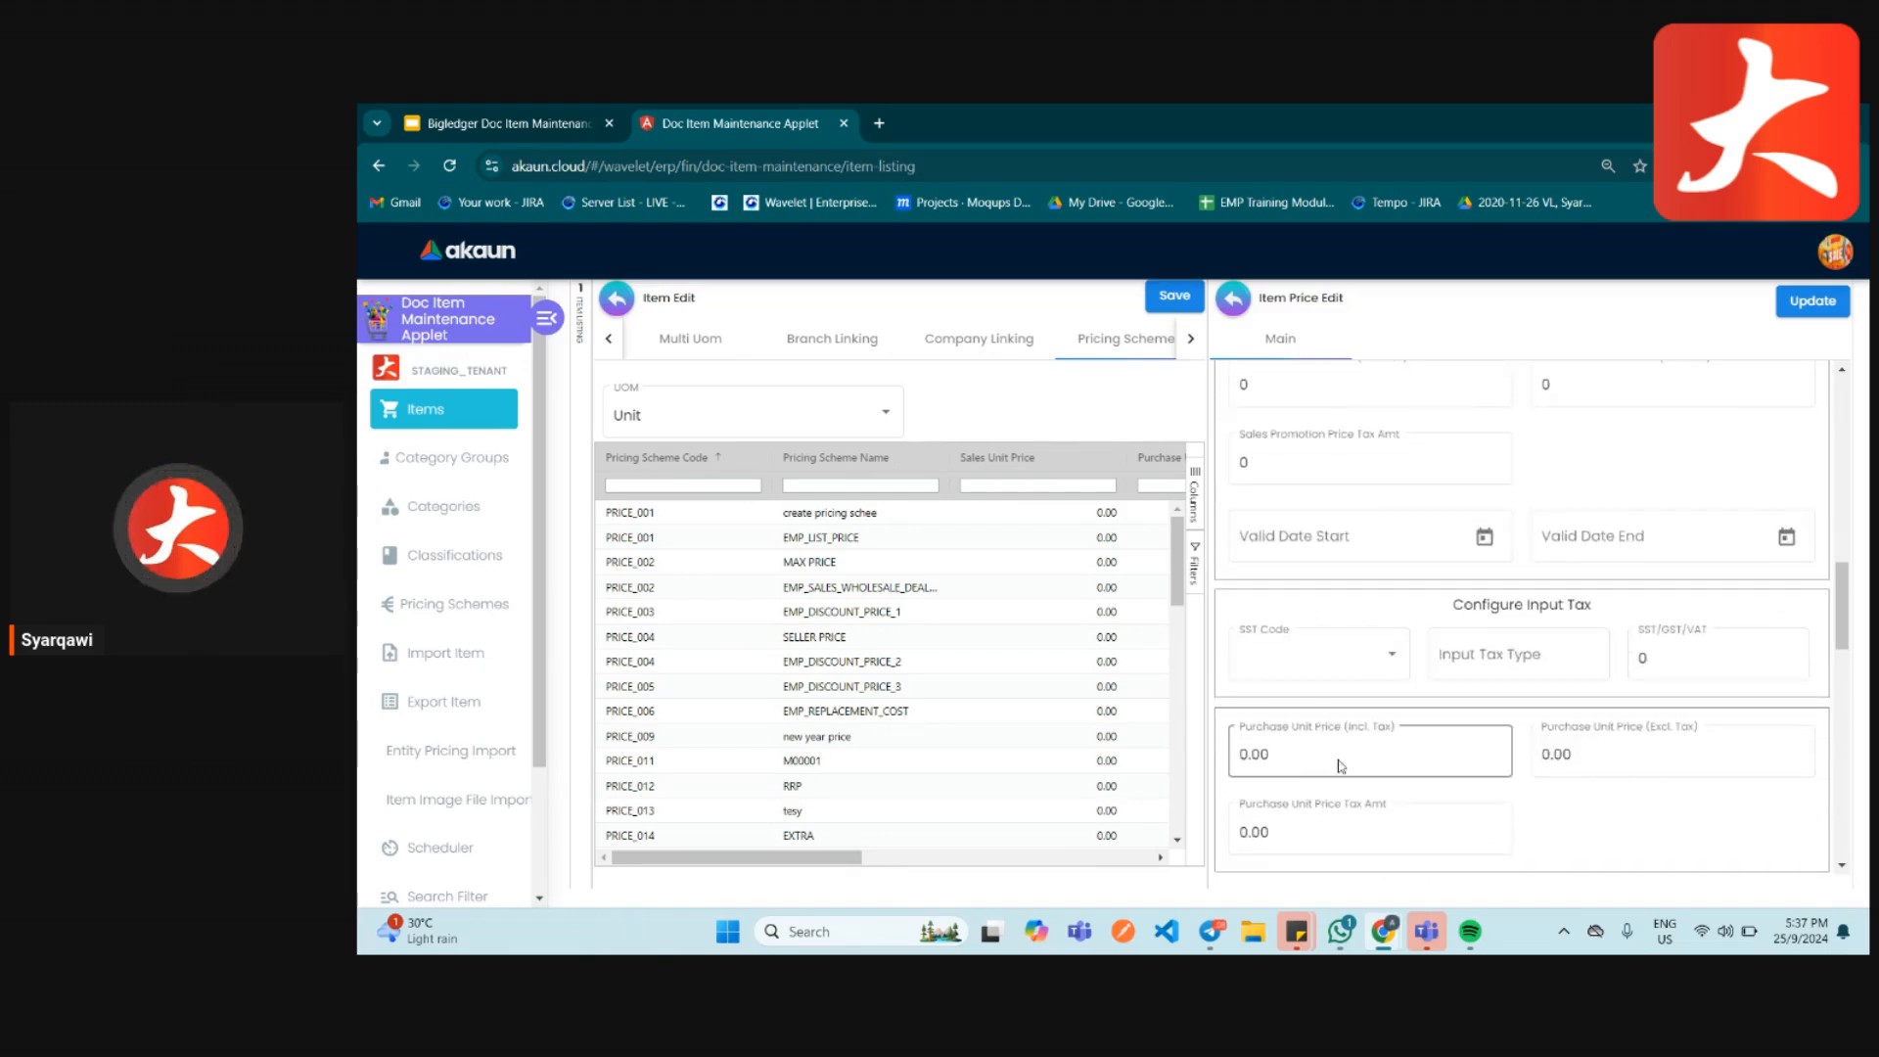
pyautogui.scroll(-8, 1328, 754)
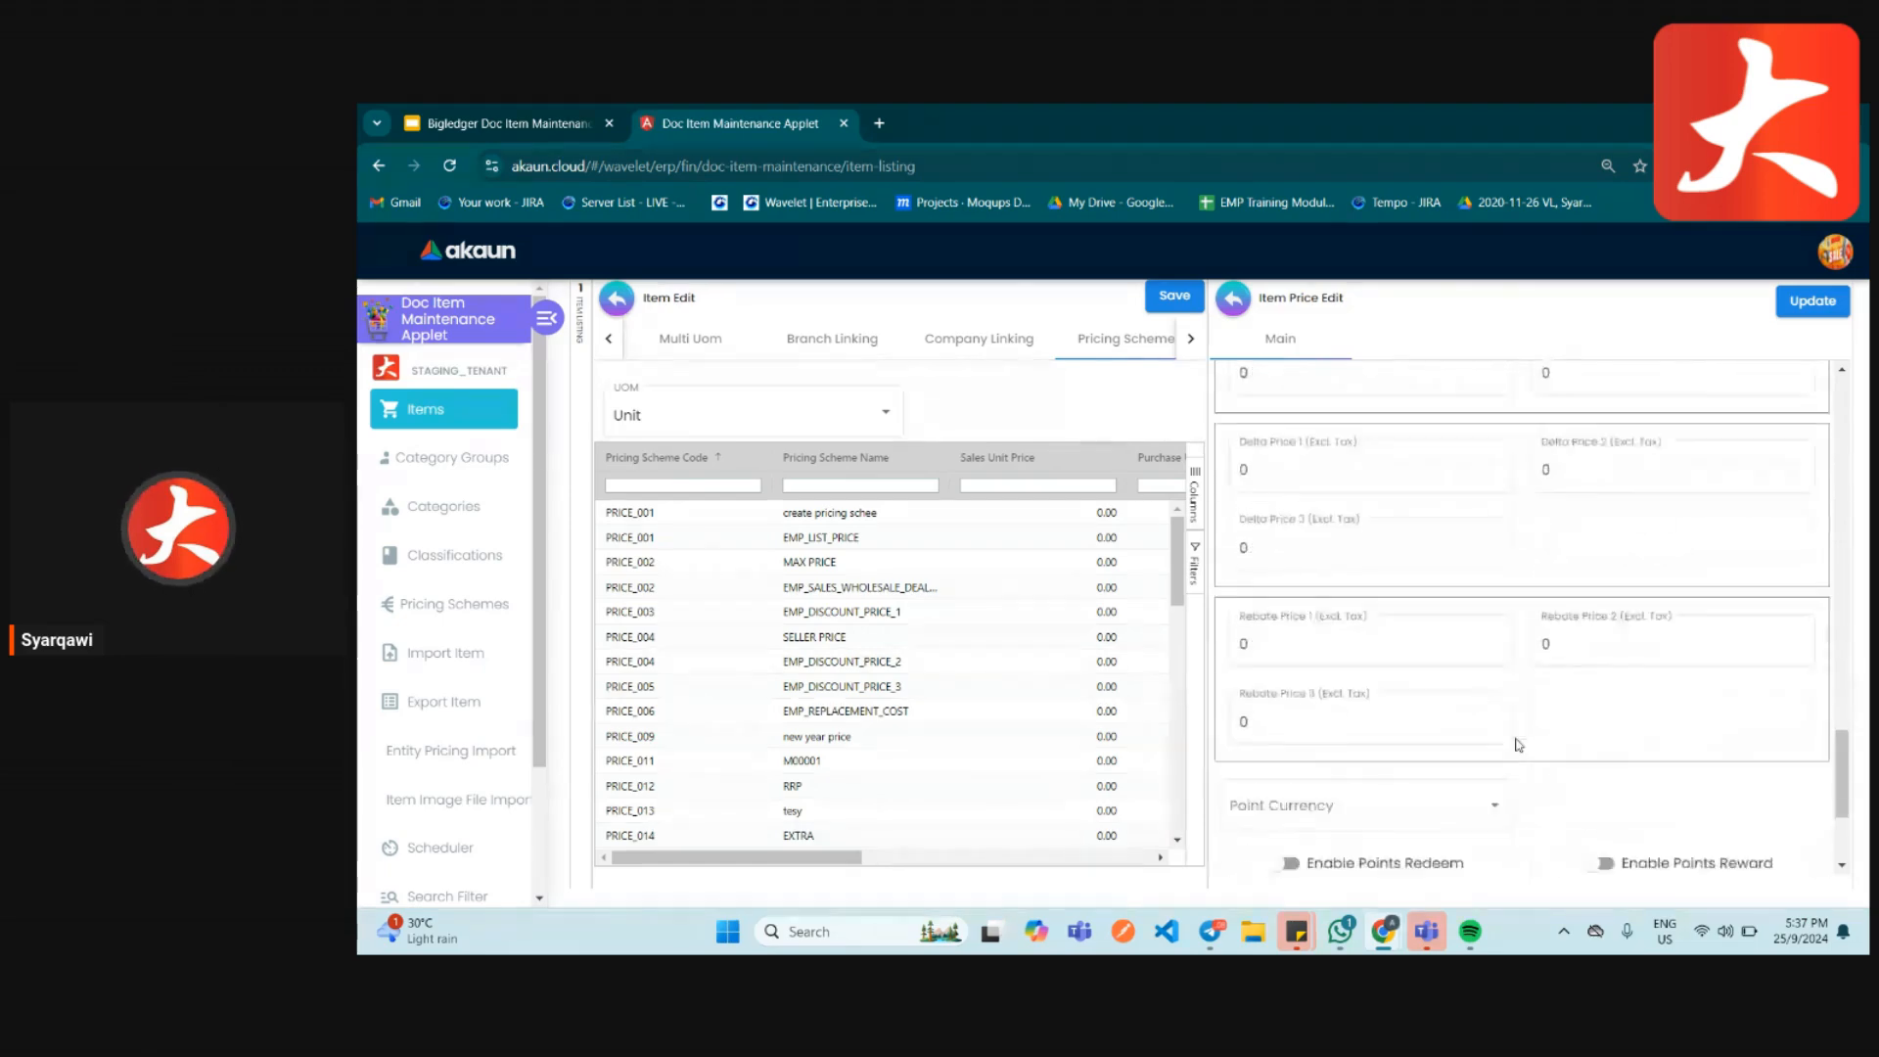
pyautogui.scroll(15, 1517, 745)
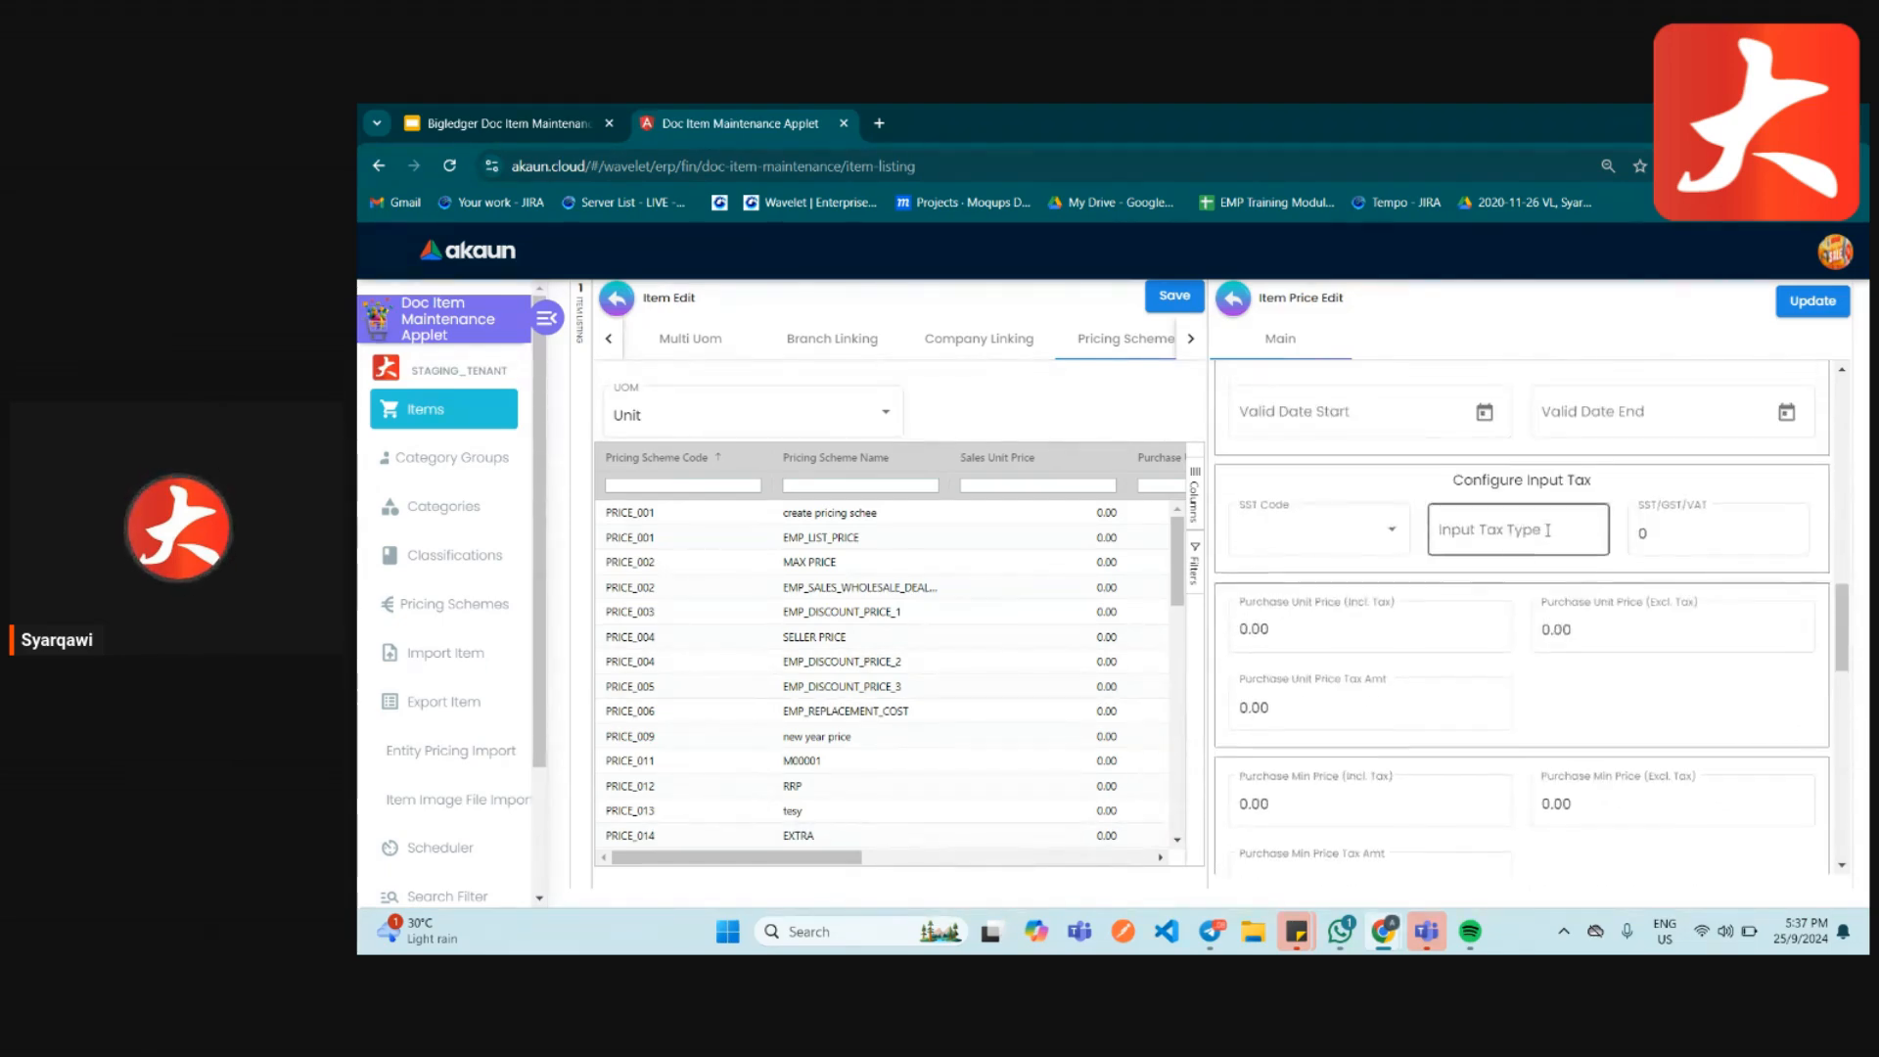
pyautogui.click(1234, 296)
# - Check the image management listing of TEST-999 and the form for adding an image, without uploading one
pyautogui.click(1834, 339)
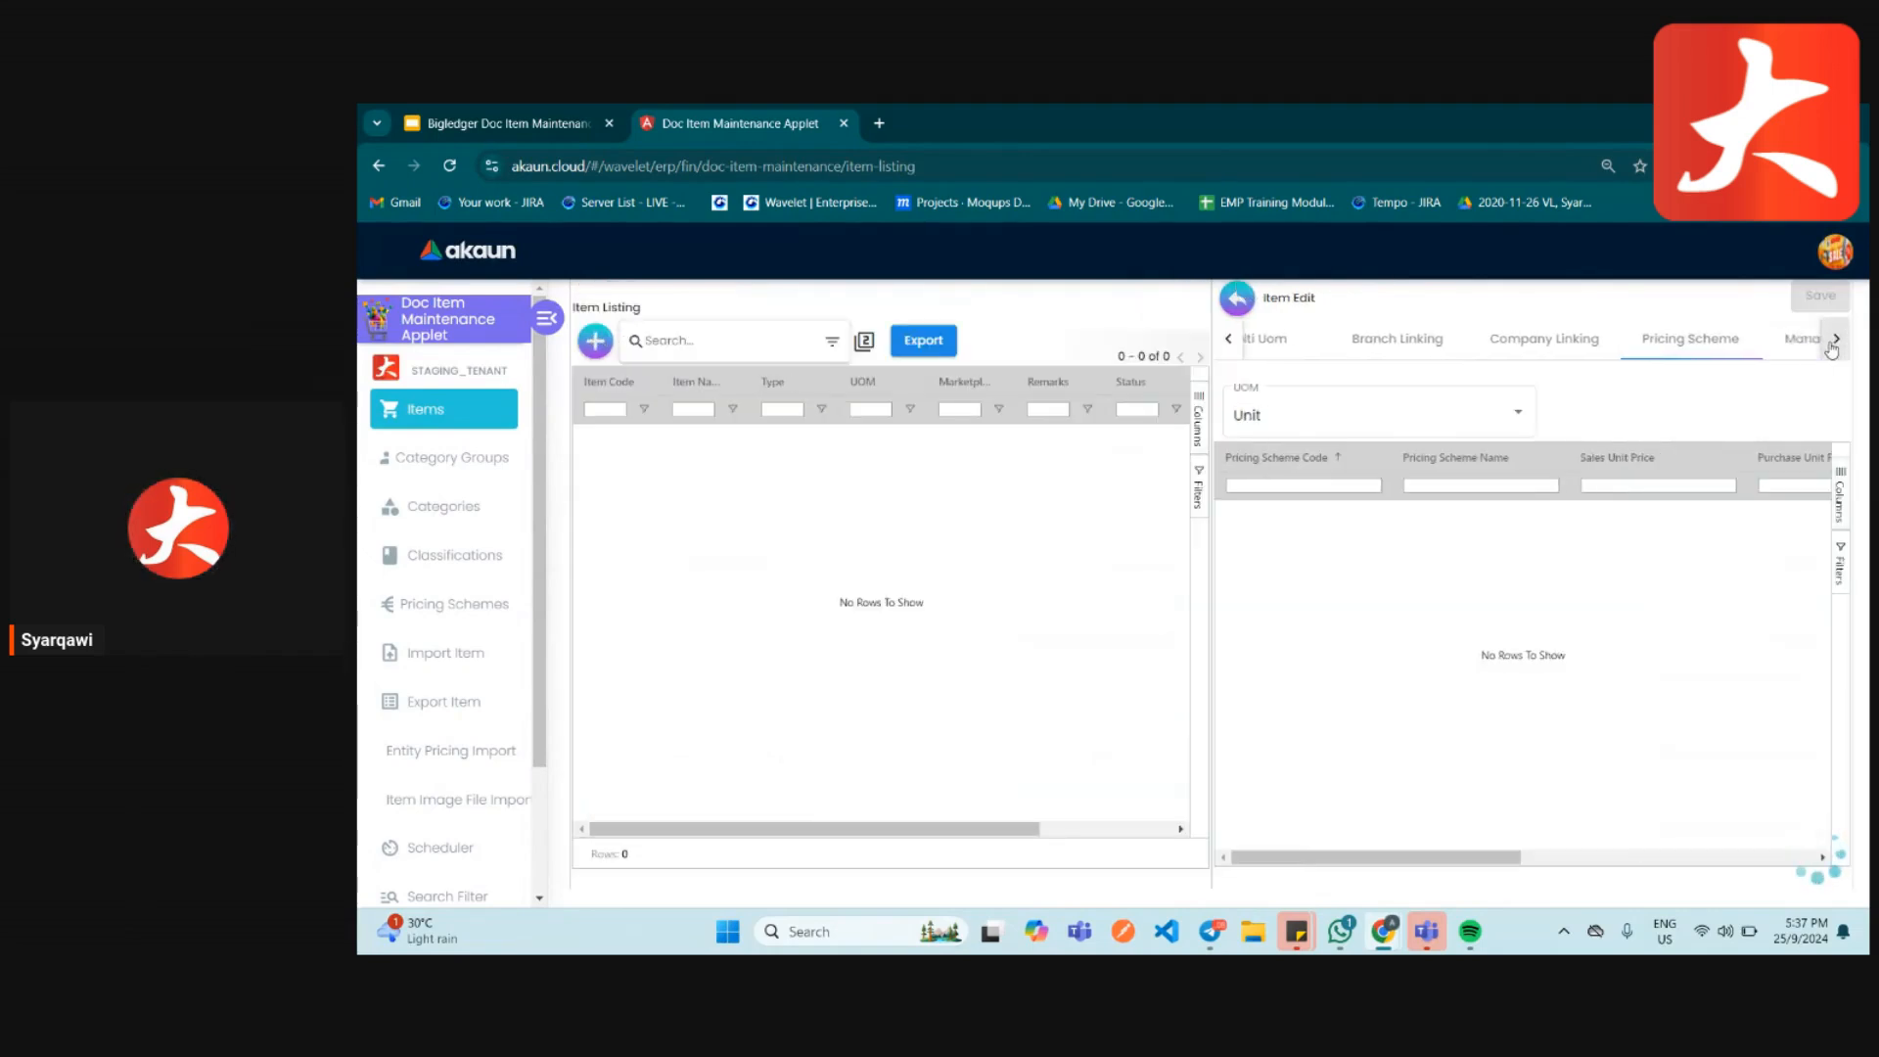
pyautogui.click(1834, 340)
pyautogui.click(1504, 338)
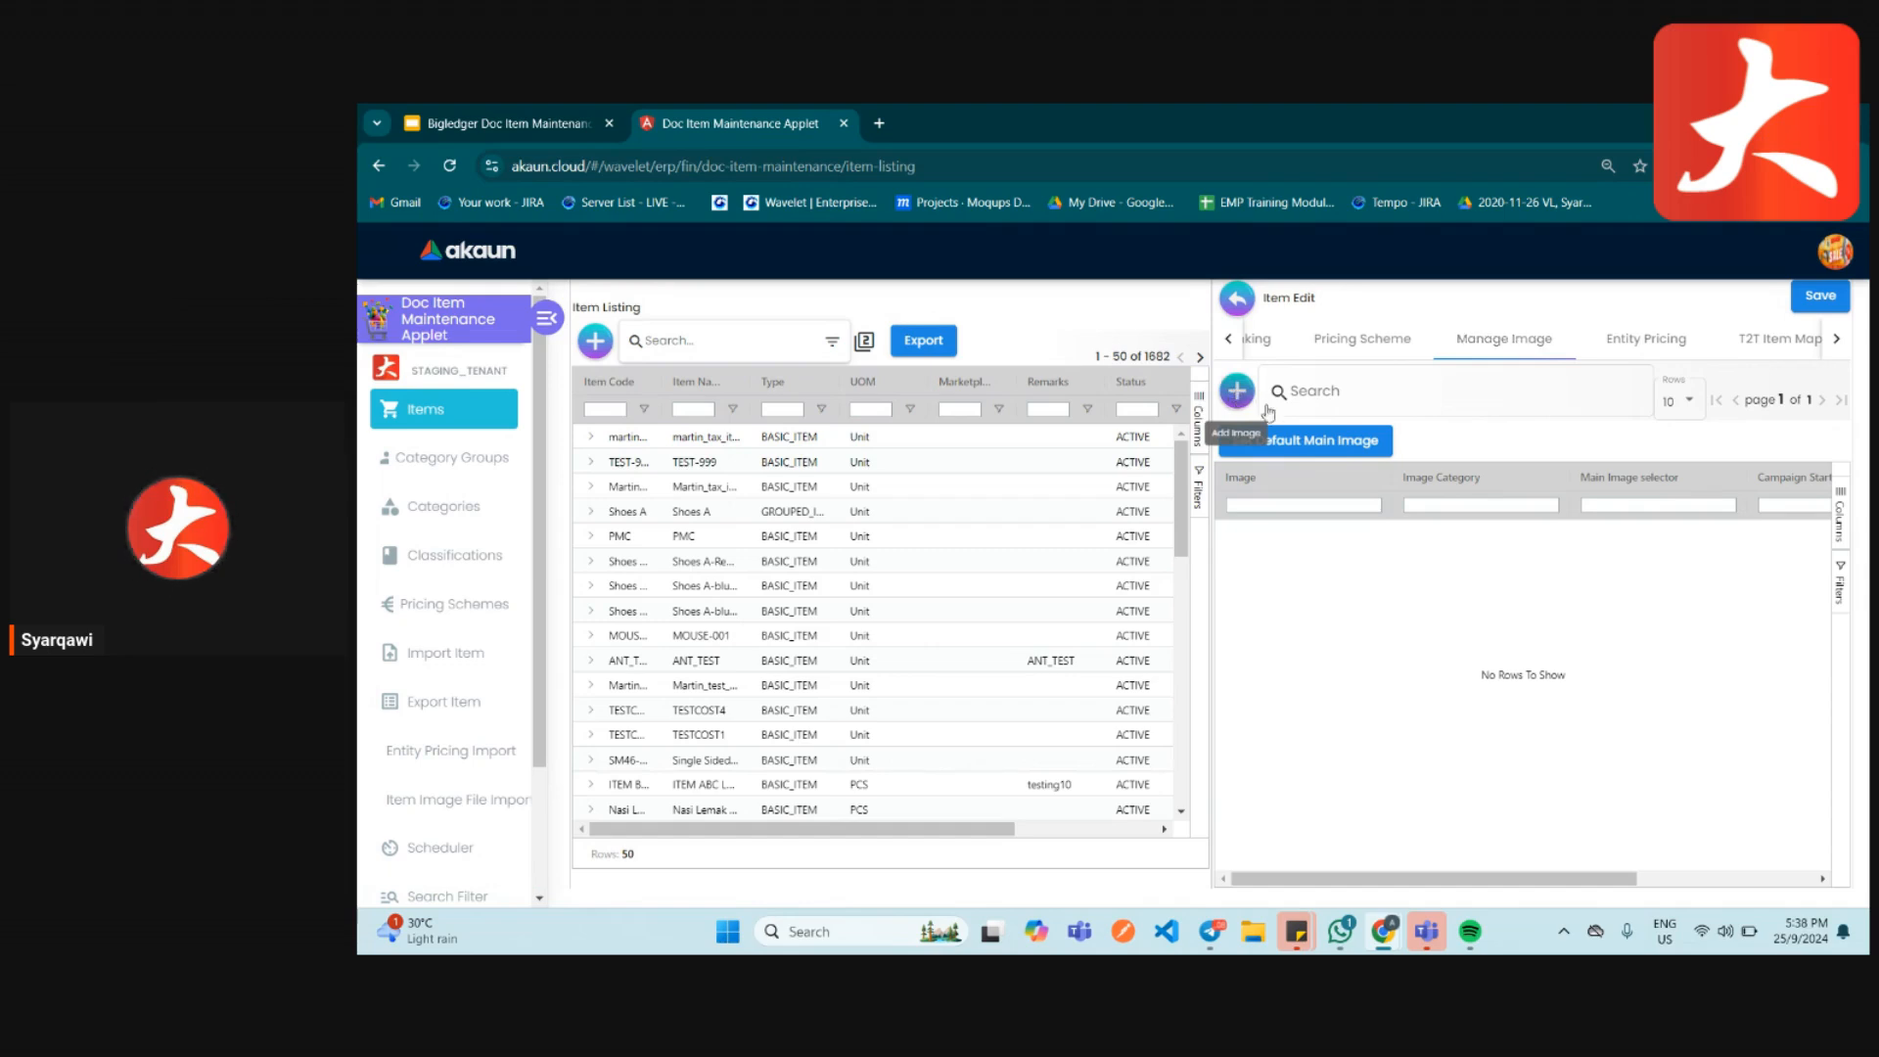
pyautogui.click(1237, 390)
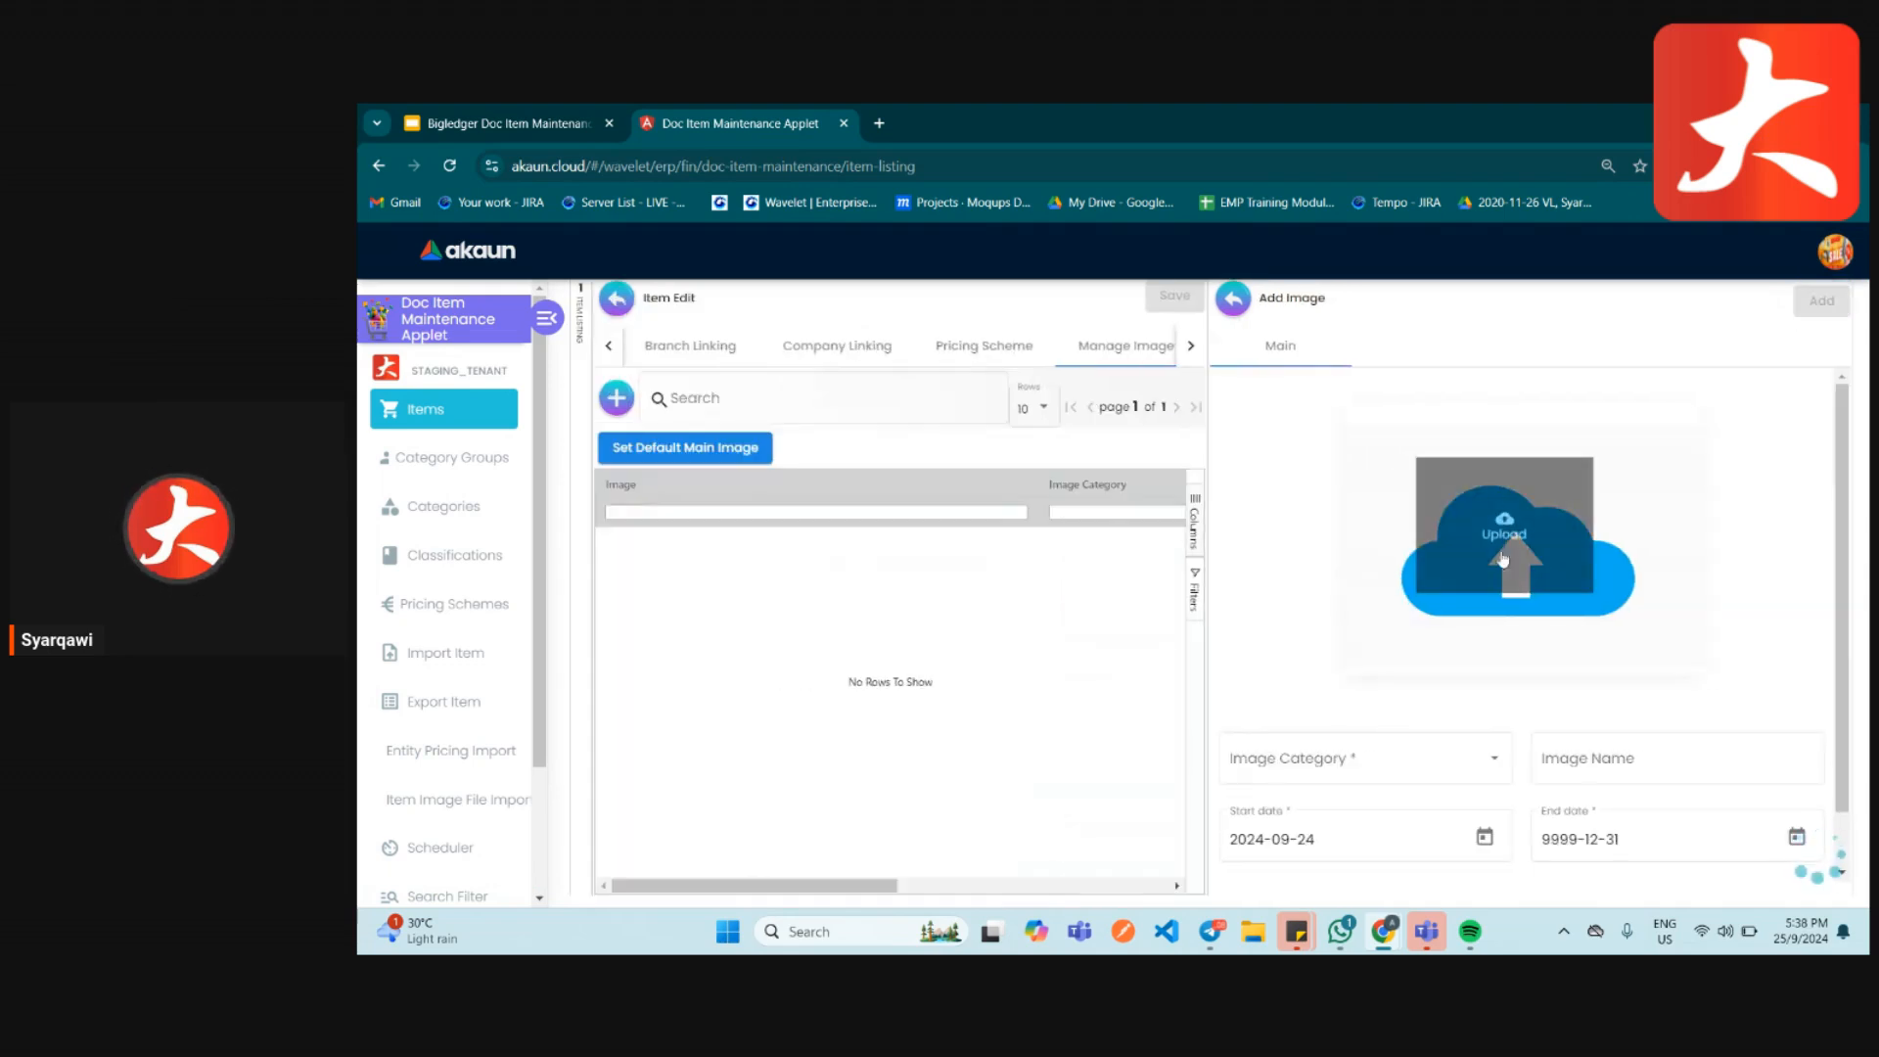
pyautogui.click(1235, 299)
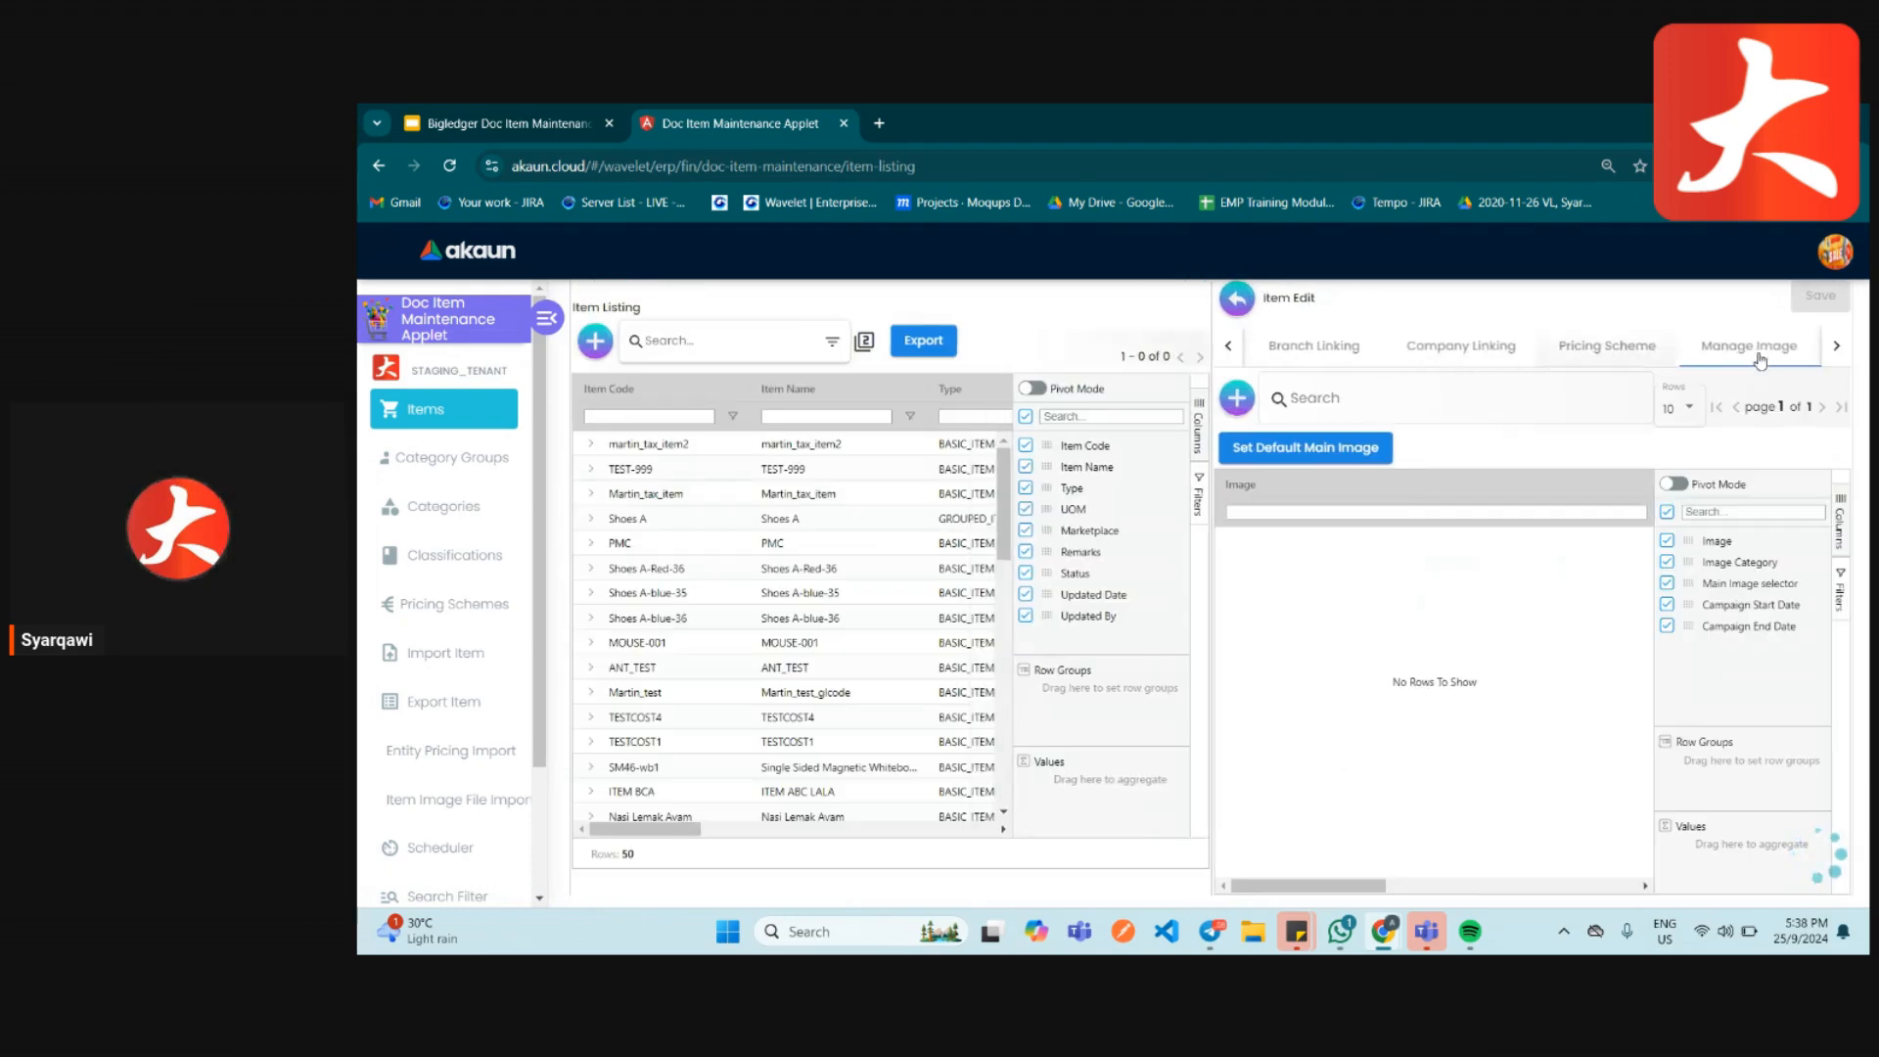
# - Review the entity pricing of TEST-999 and the new entity price form, including its quantity limits and output tax fields
pyautogui.click(1835, 347)
pyautogui.click(1835, 348)
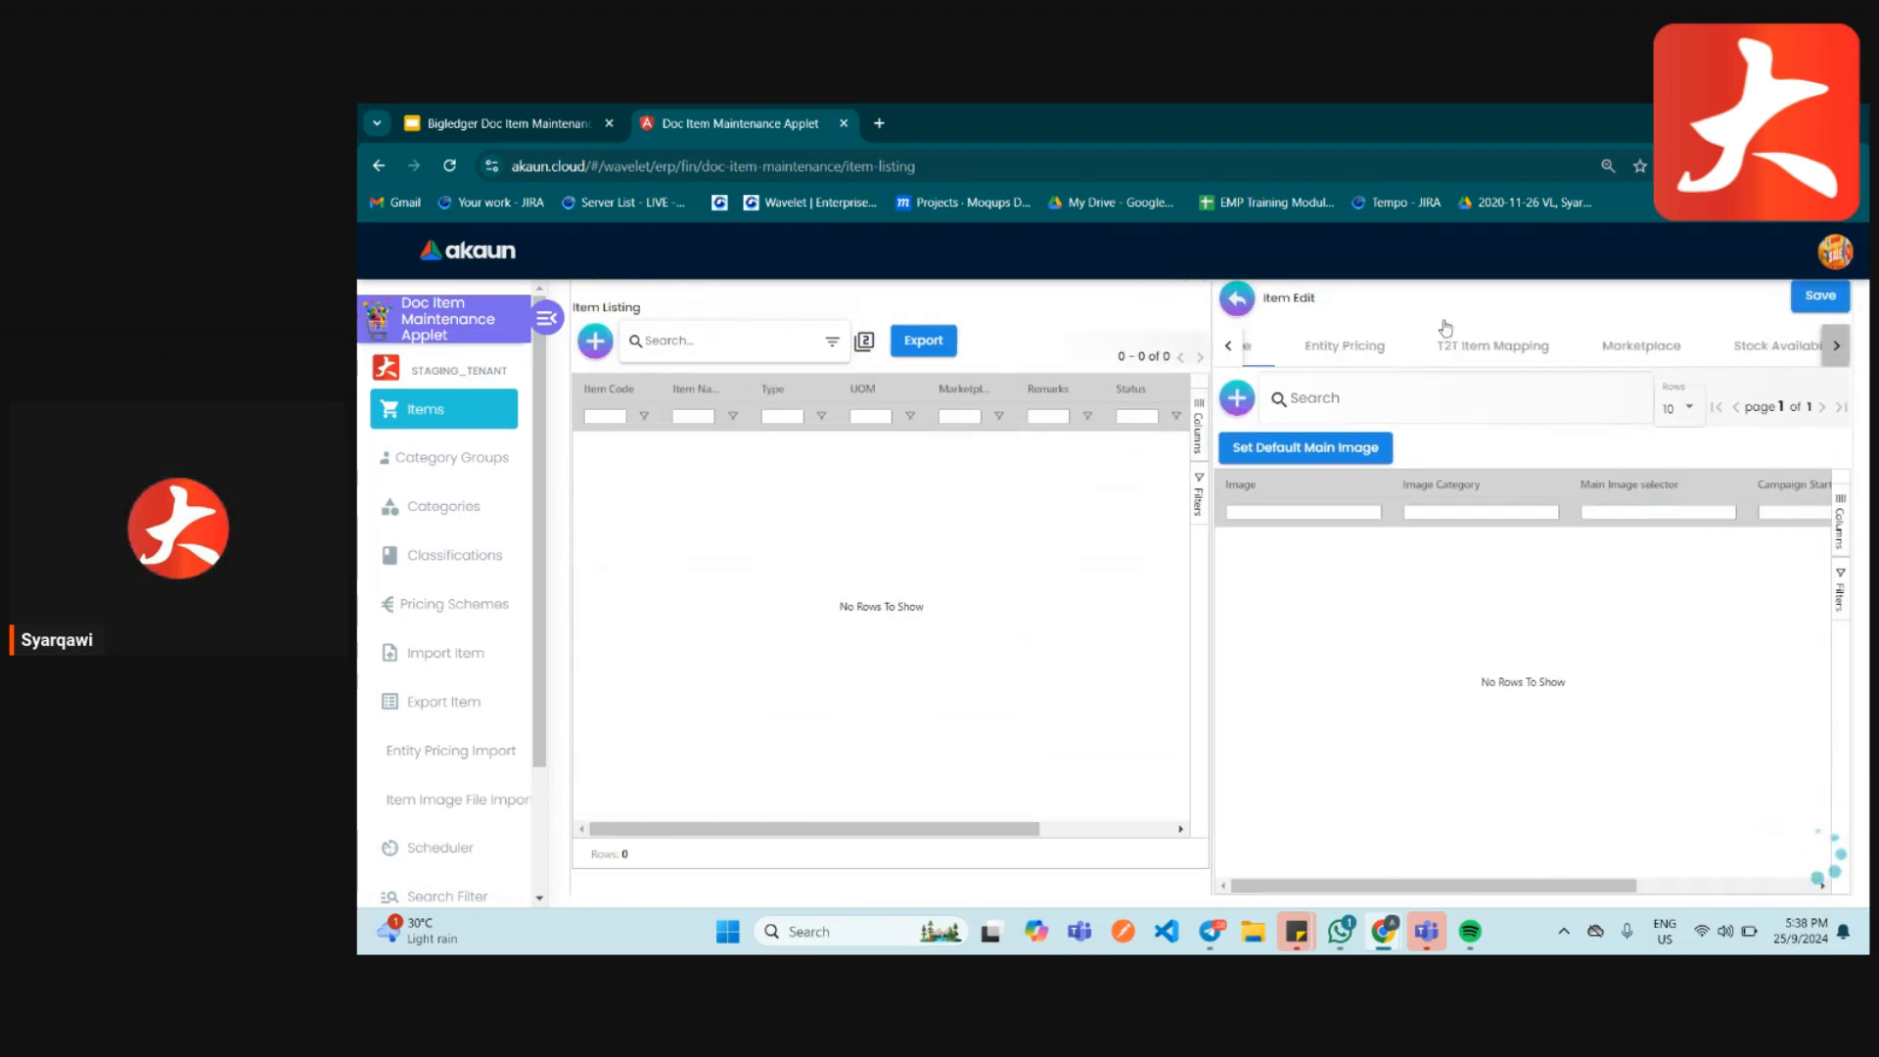
pyautogui.click(1342, 351)
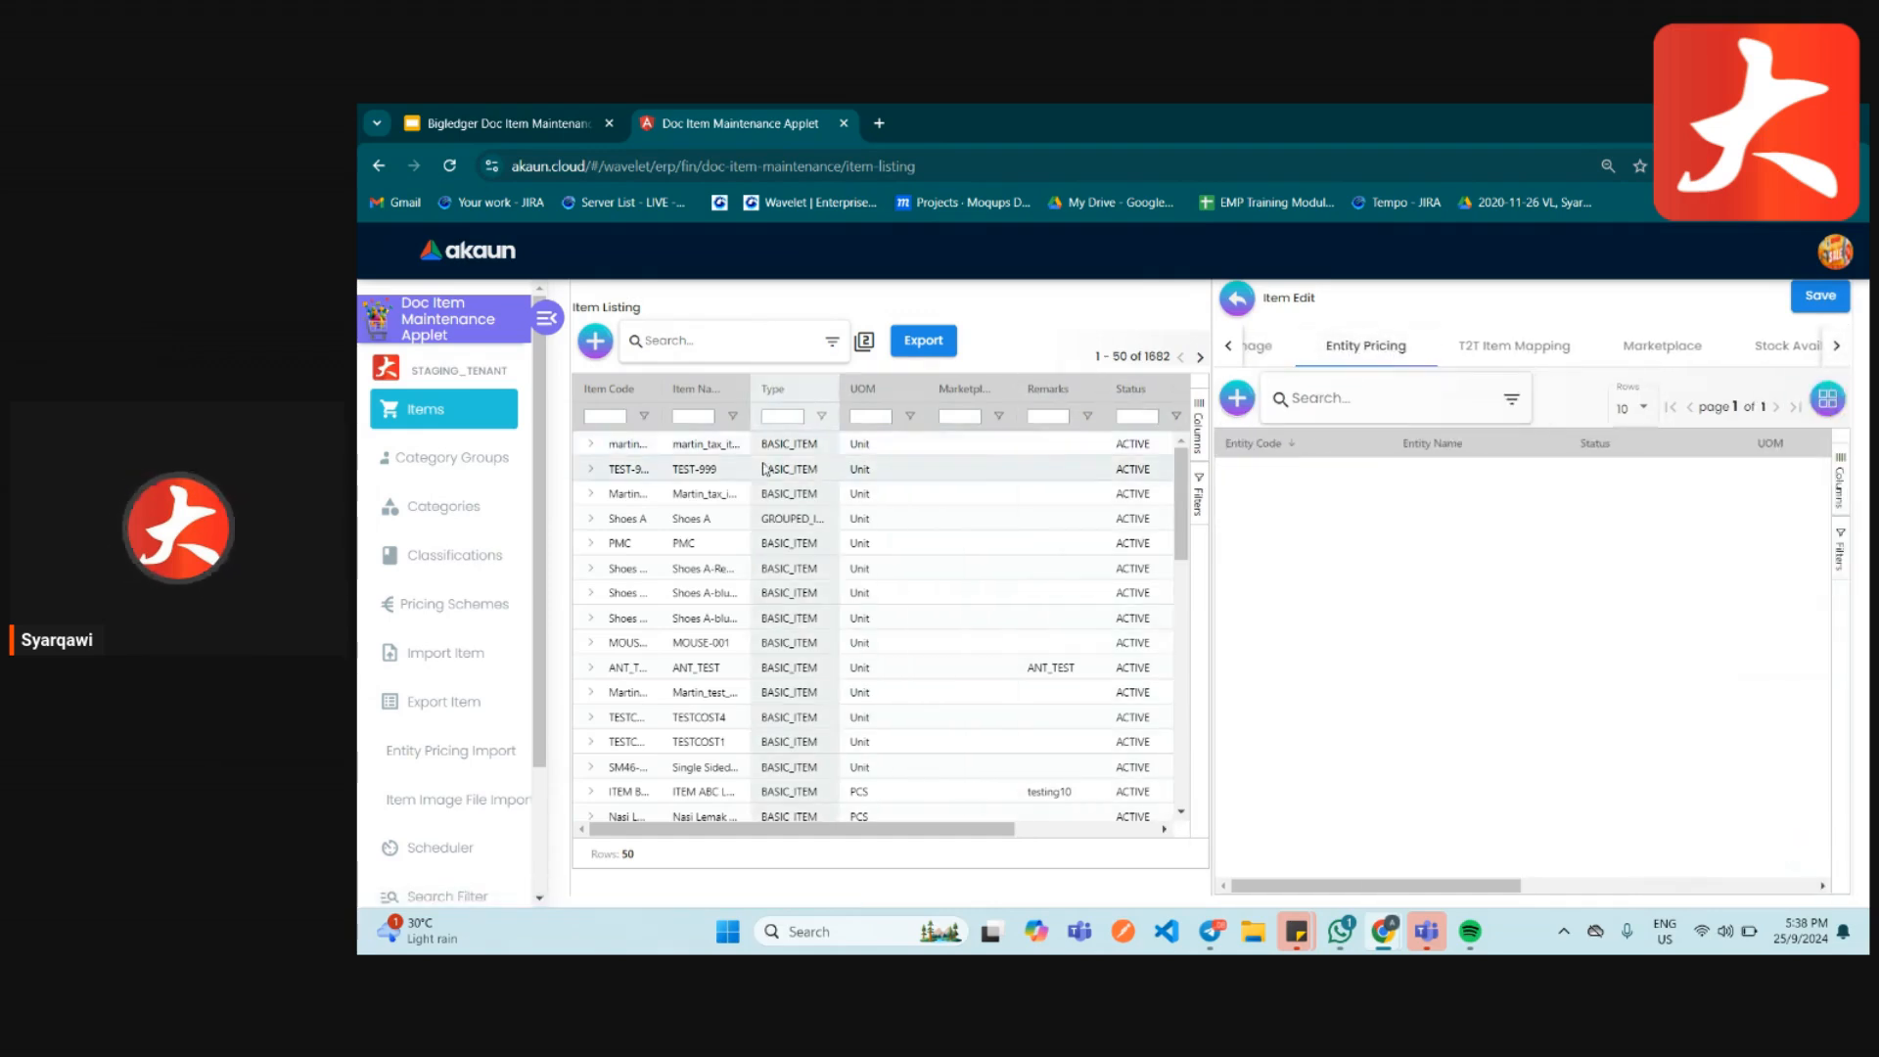
pyautogui.click(1229, 410)
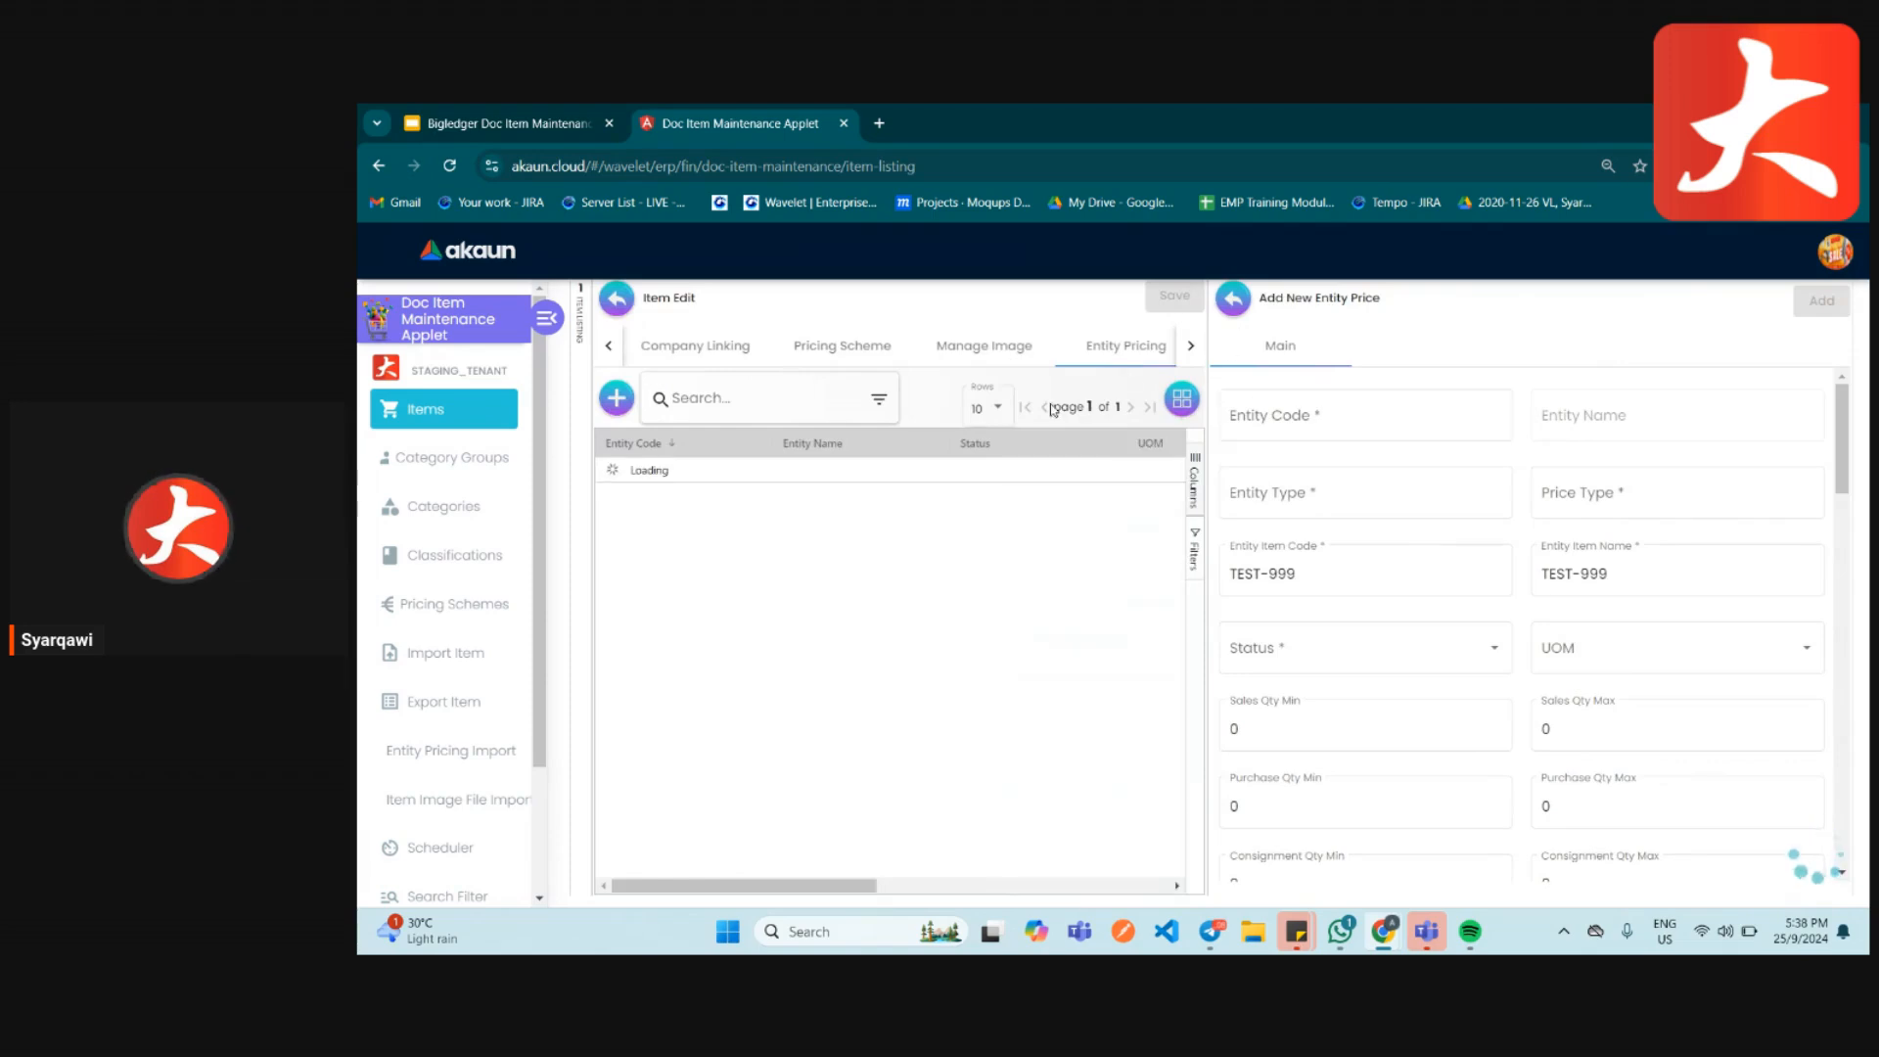
pyautogui.click(1288, 423)
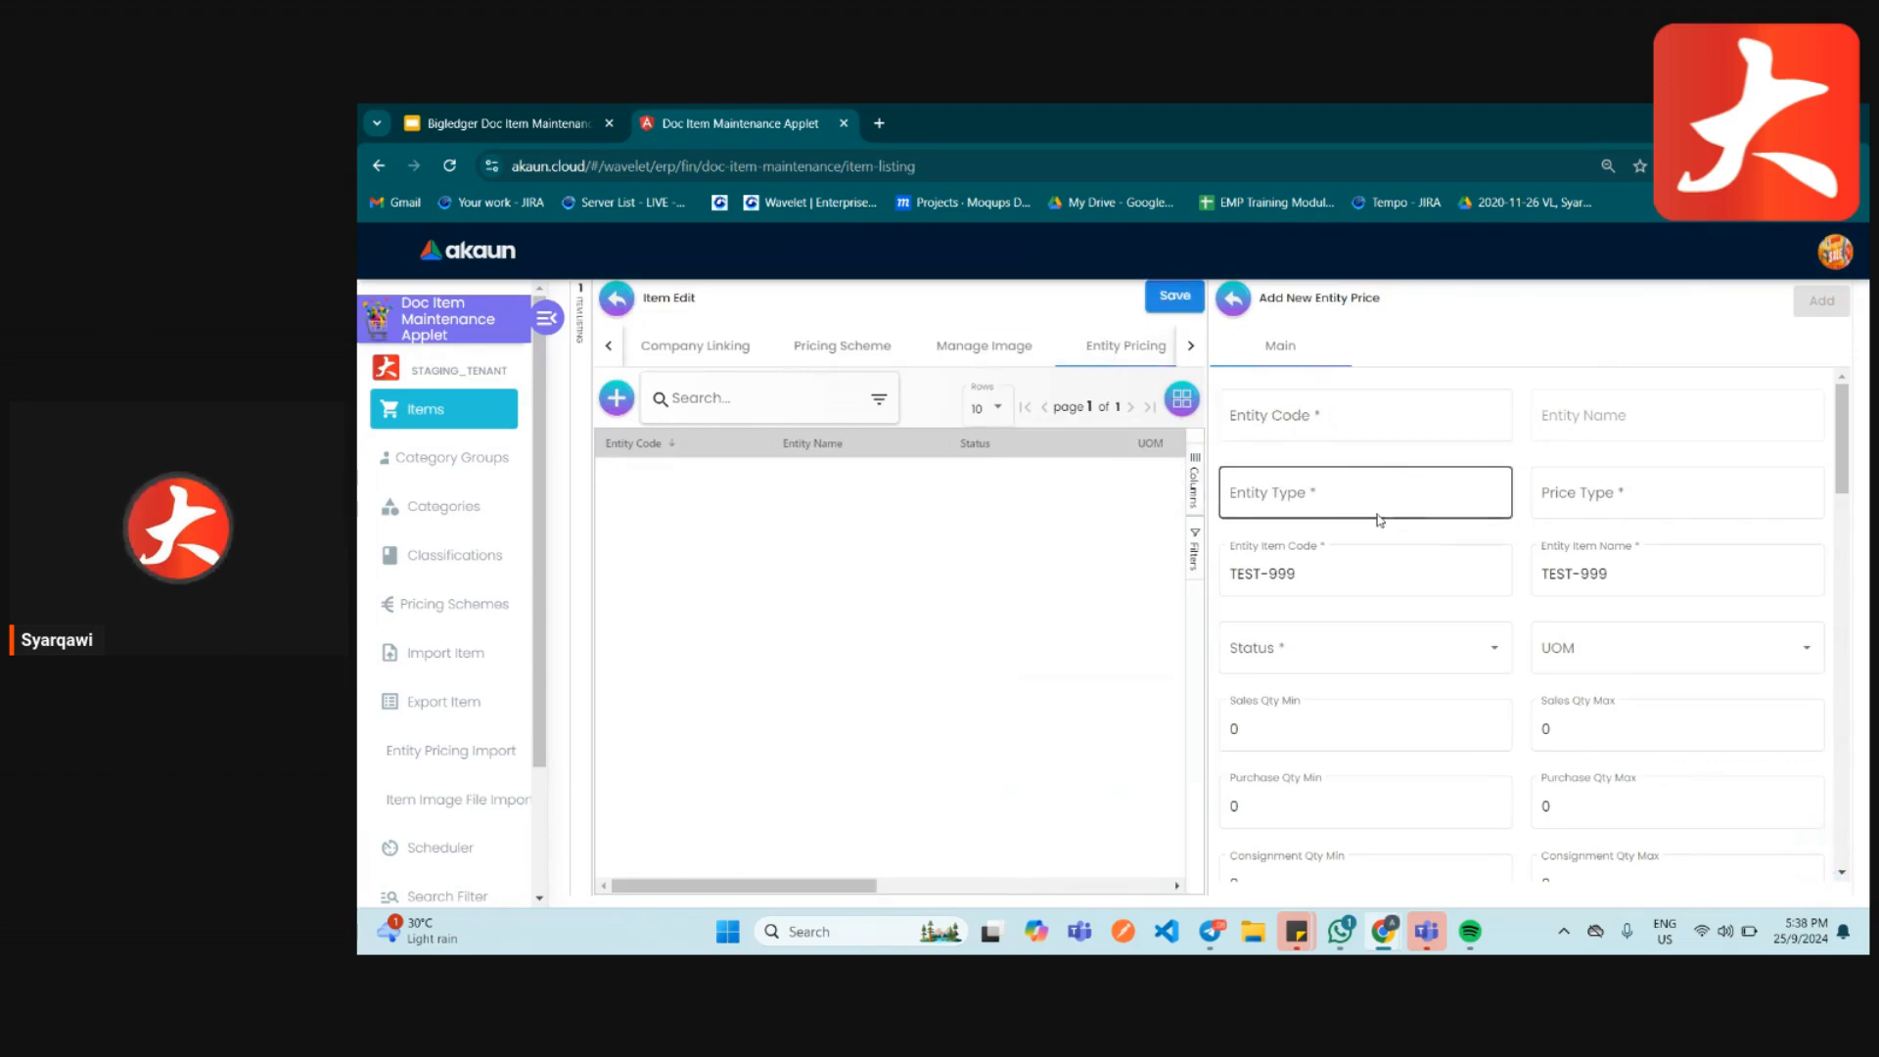
pyautogui.scroll(-1, 1405, 675)
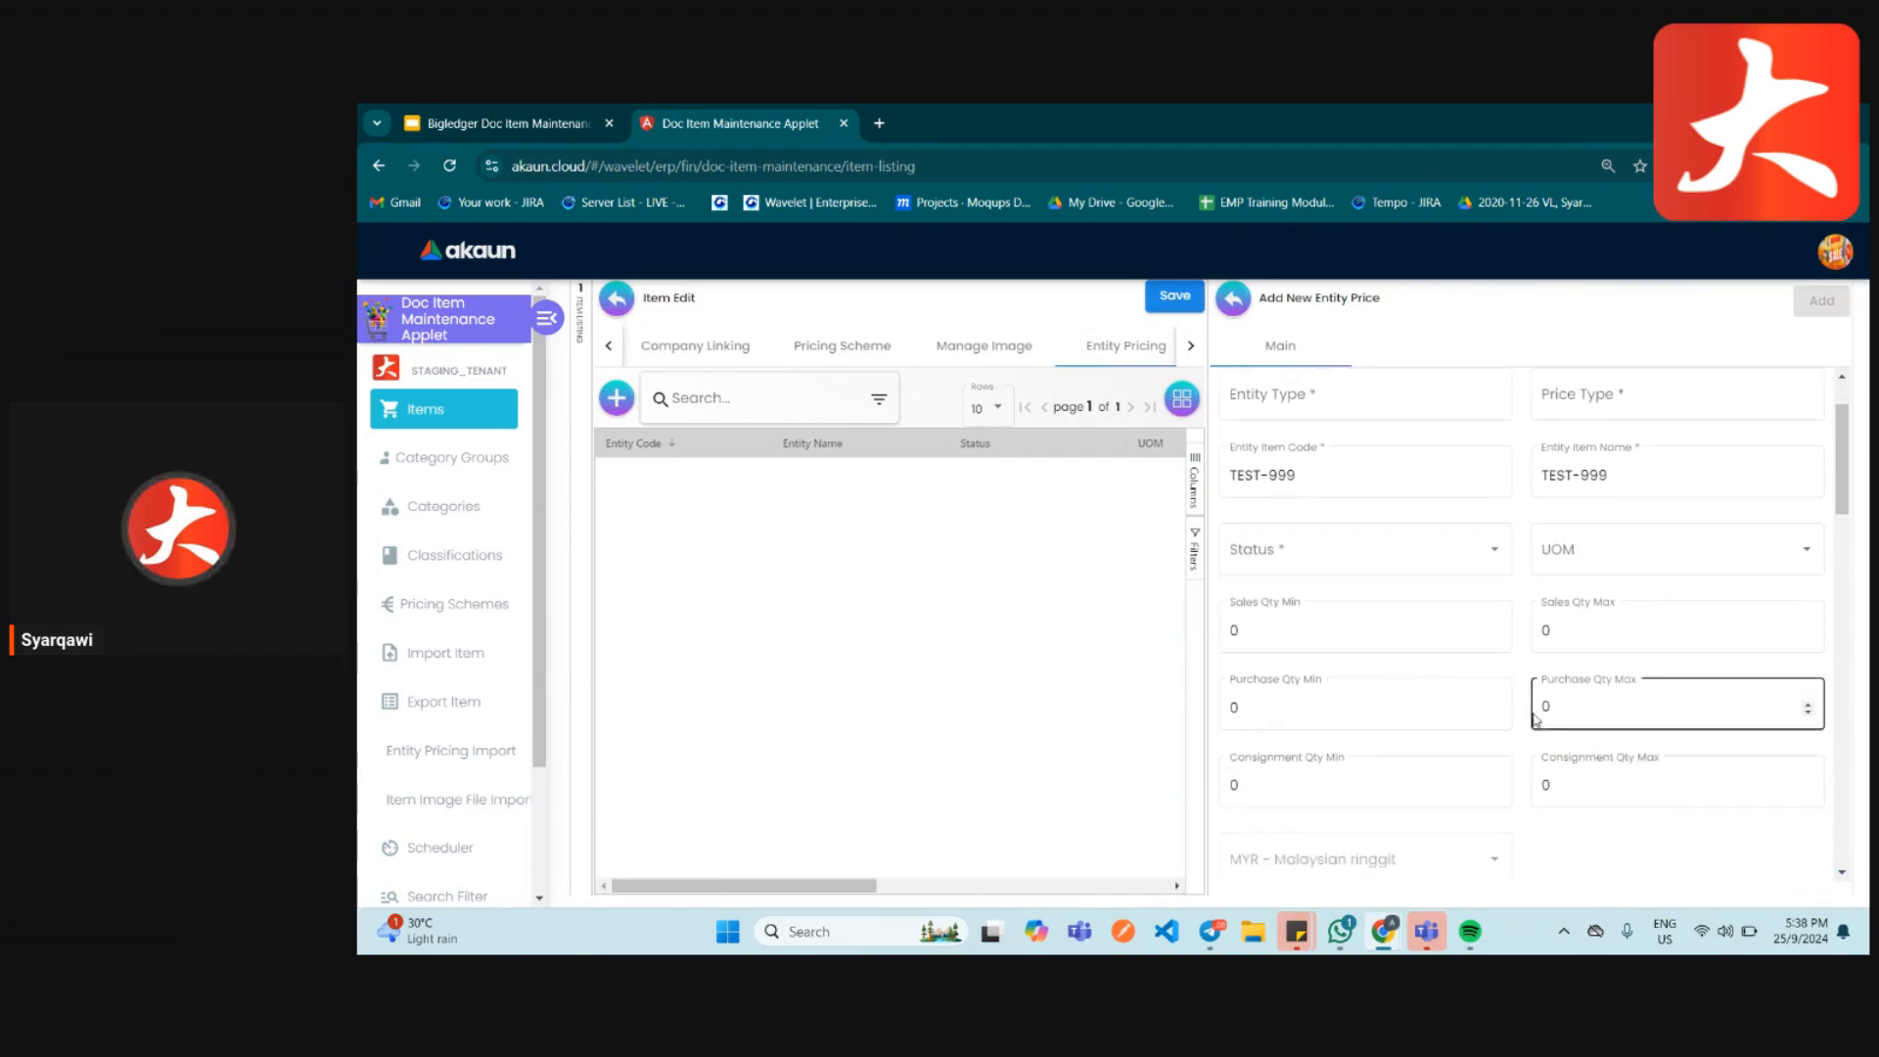
pyautogui.scroll(-6, 1240, 700)
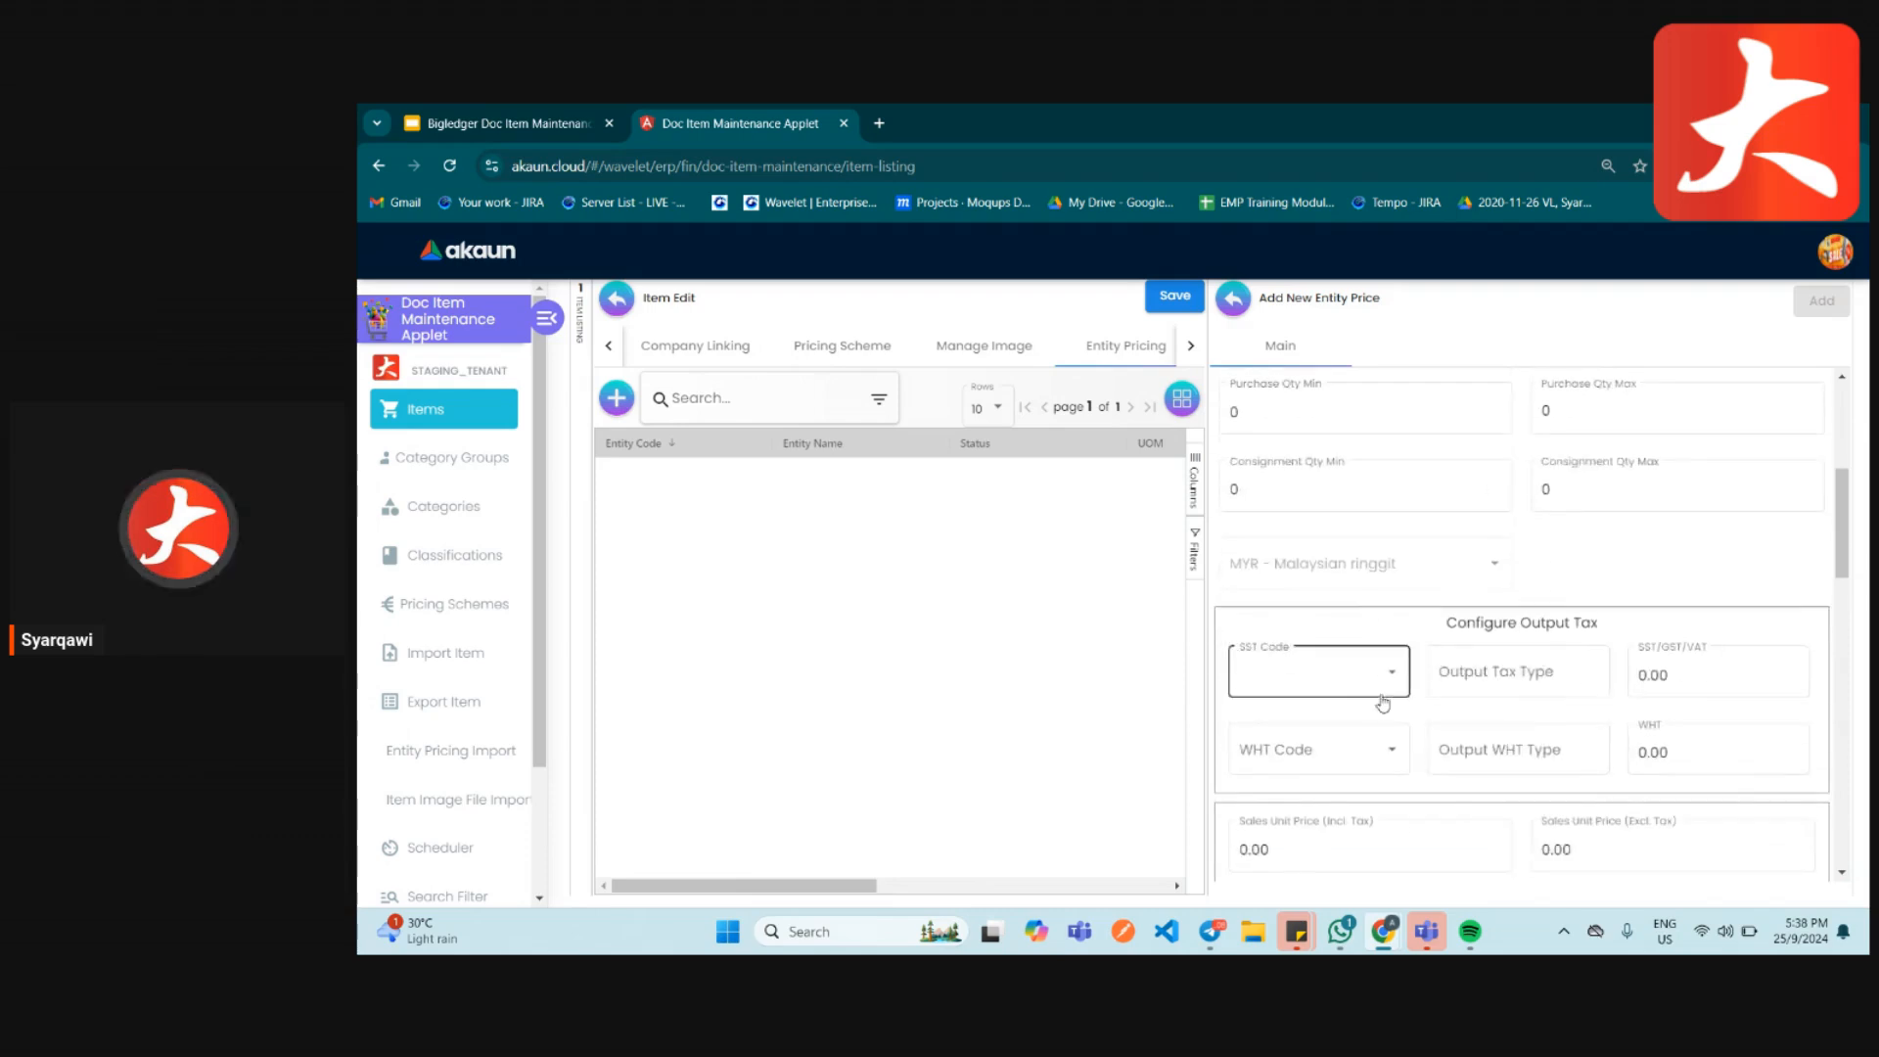
pyautogui.click(1233, 298)
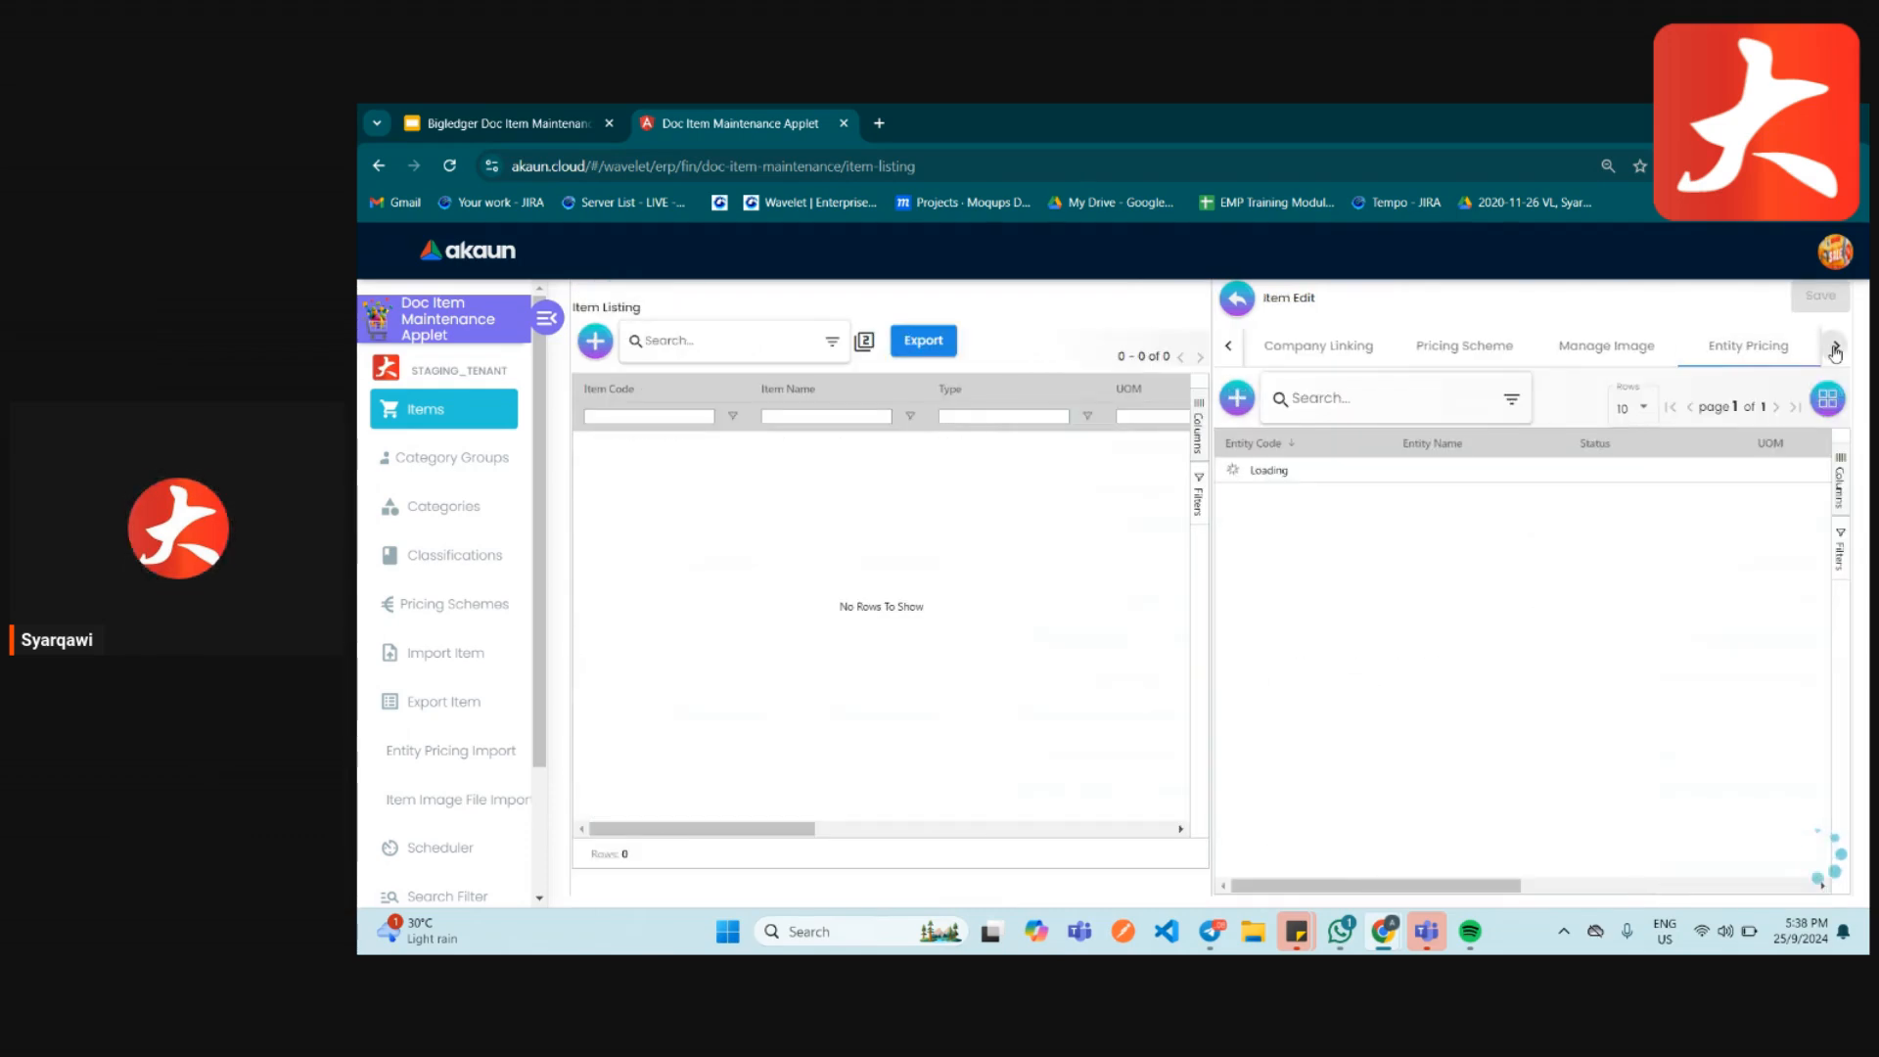
# - View the T2T item mapping, marketplace and stock availability settings of TEST-999
pyautogui.click(1835, 348)
pyautogui.click(1834, 347)
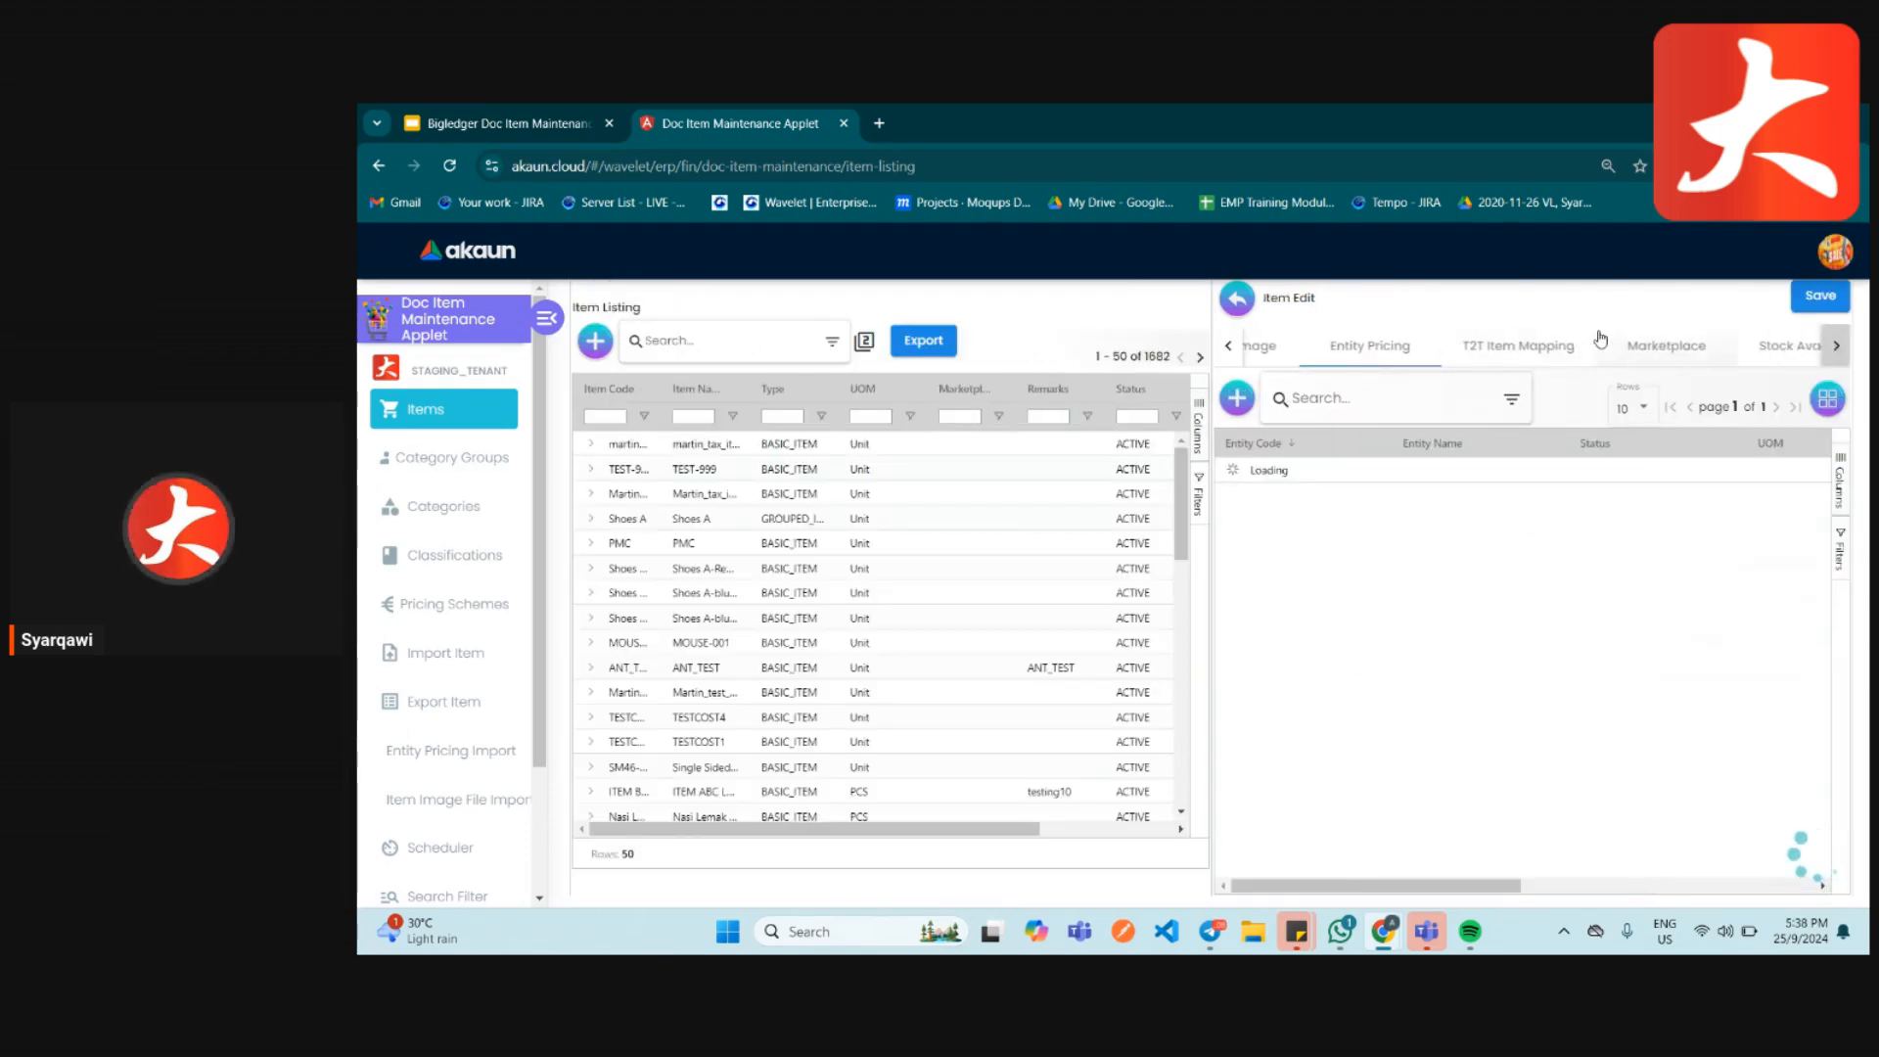
pyautogui.click(1508, 346)
pyautogui.click(1670, 354)
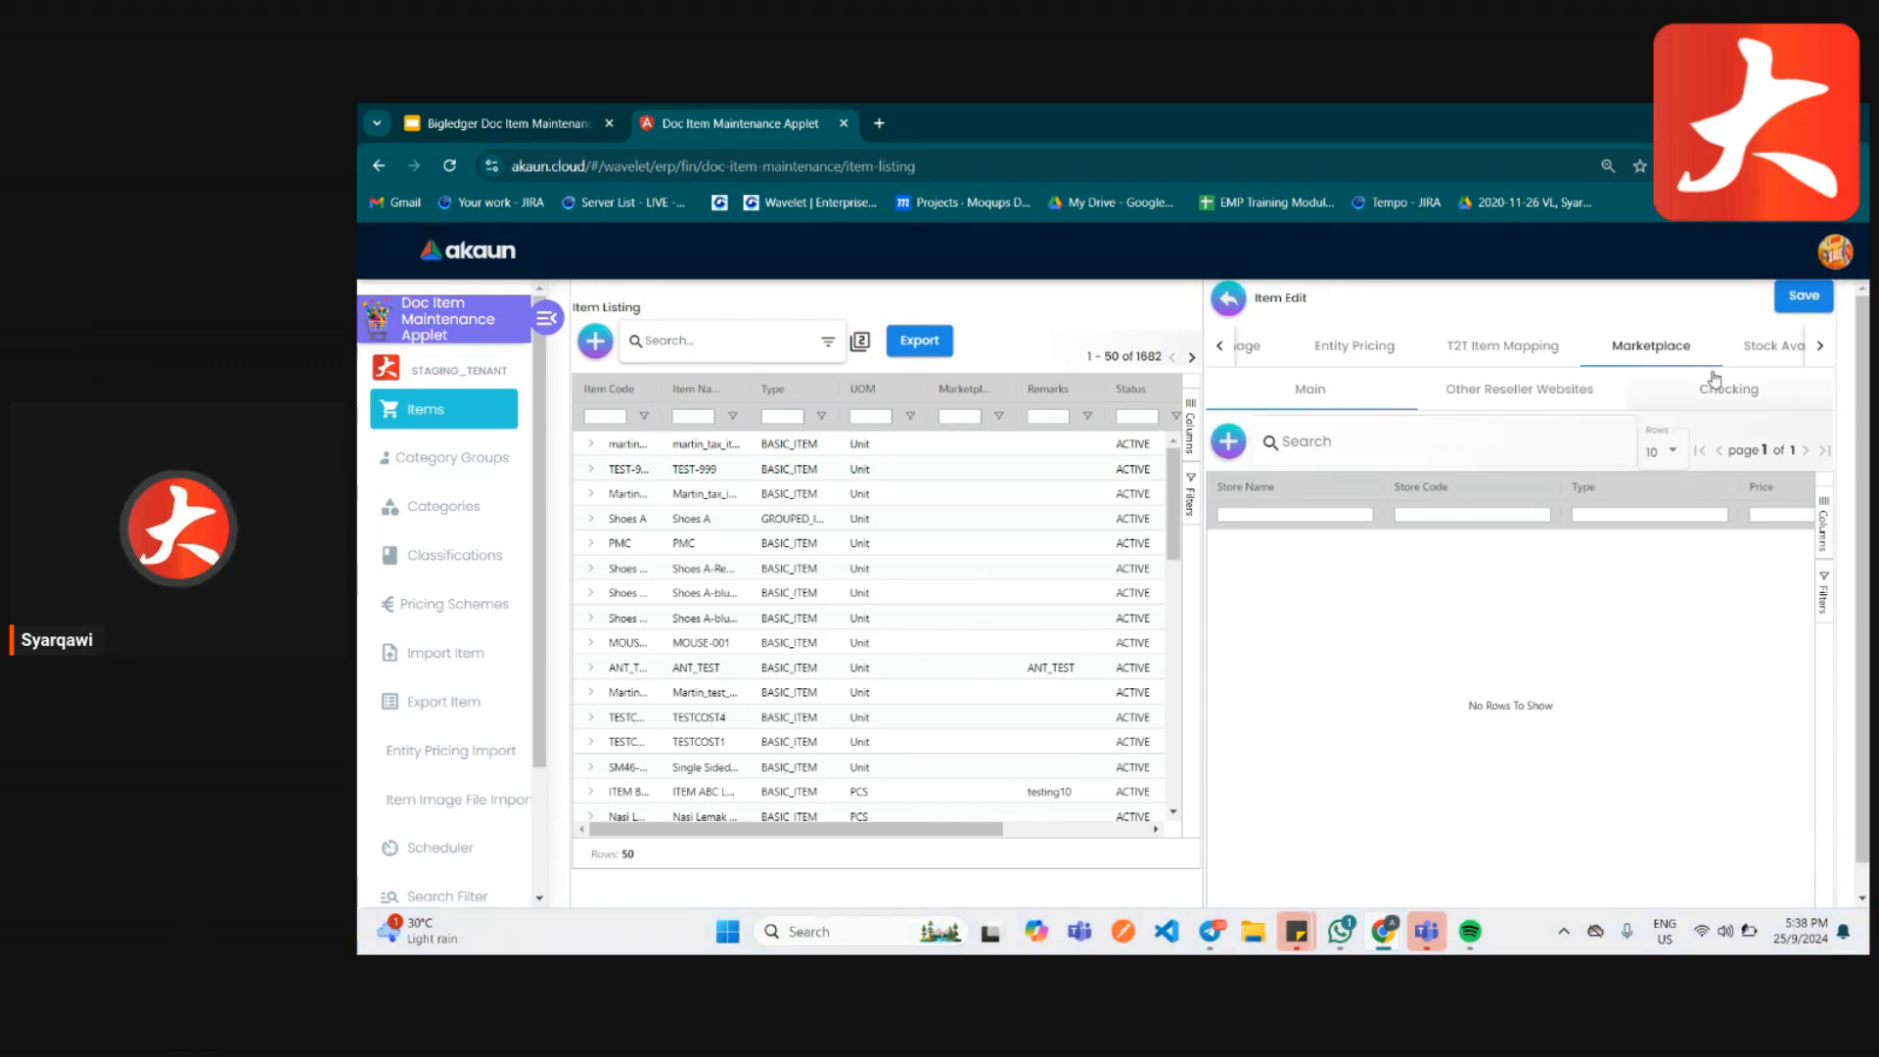
pyautogui.doubleClick(1785, 358)
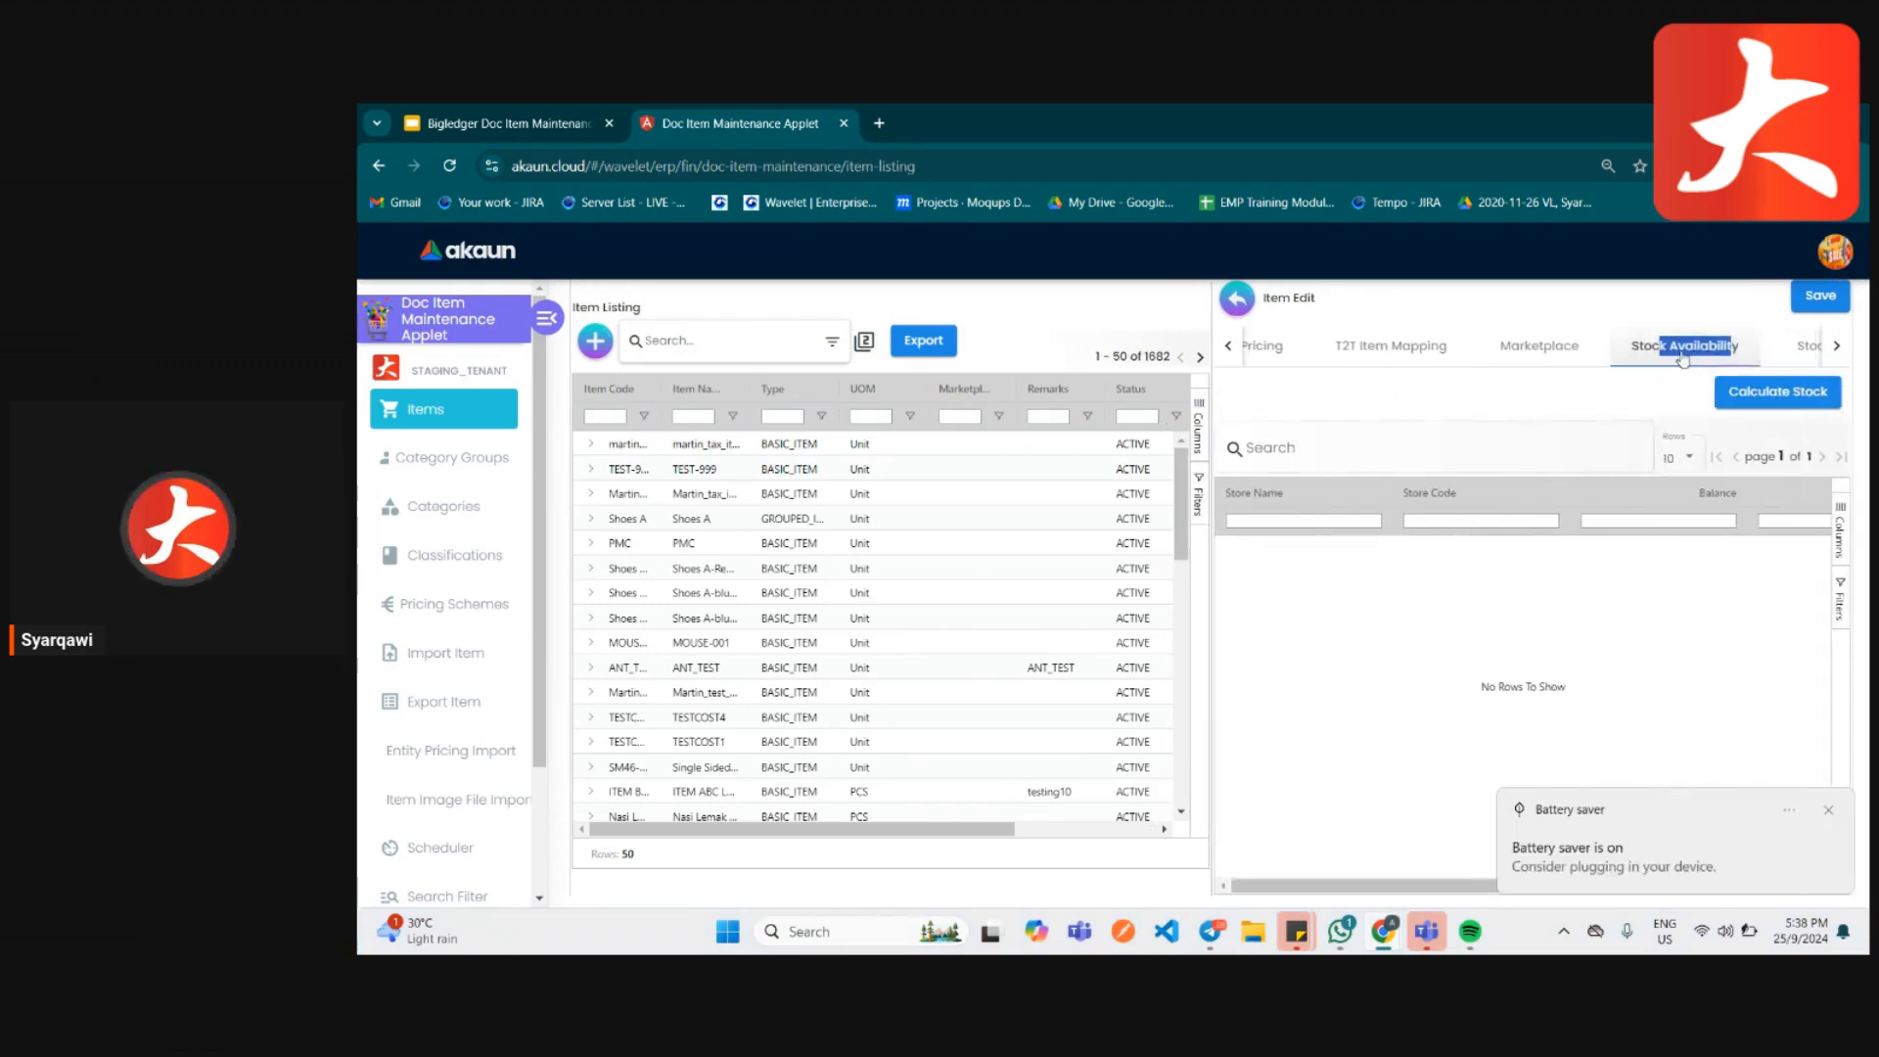
# - Review the stock card, attribute, pages and reviews settings of TEST-999
pyautogui.click(1790, 360)
pyautogui.click(1552, 346)
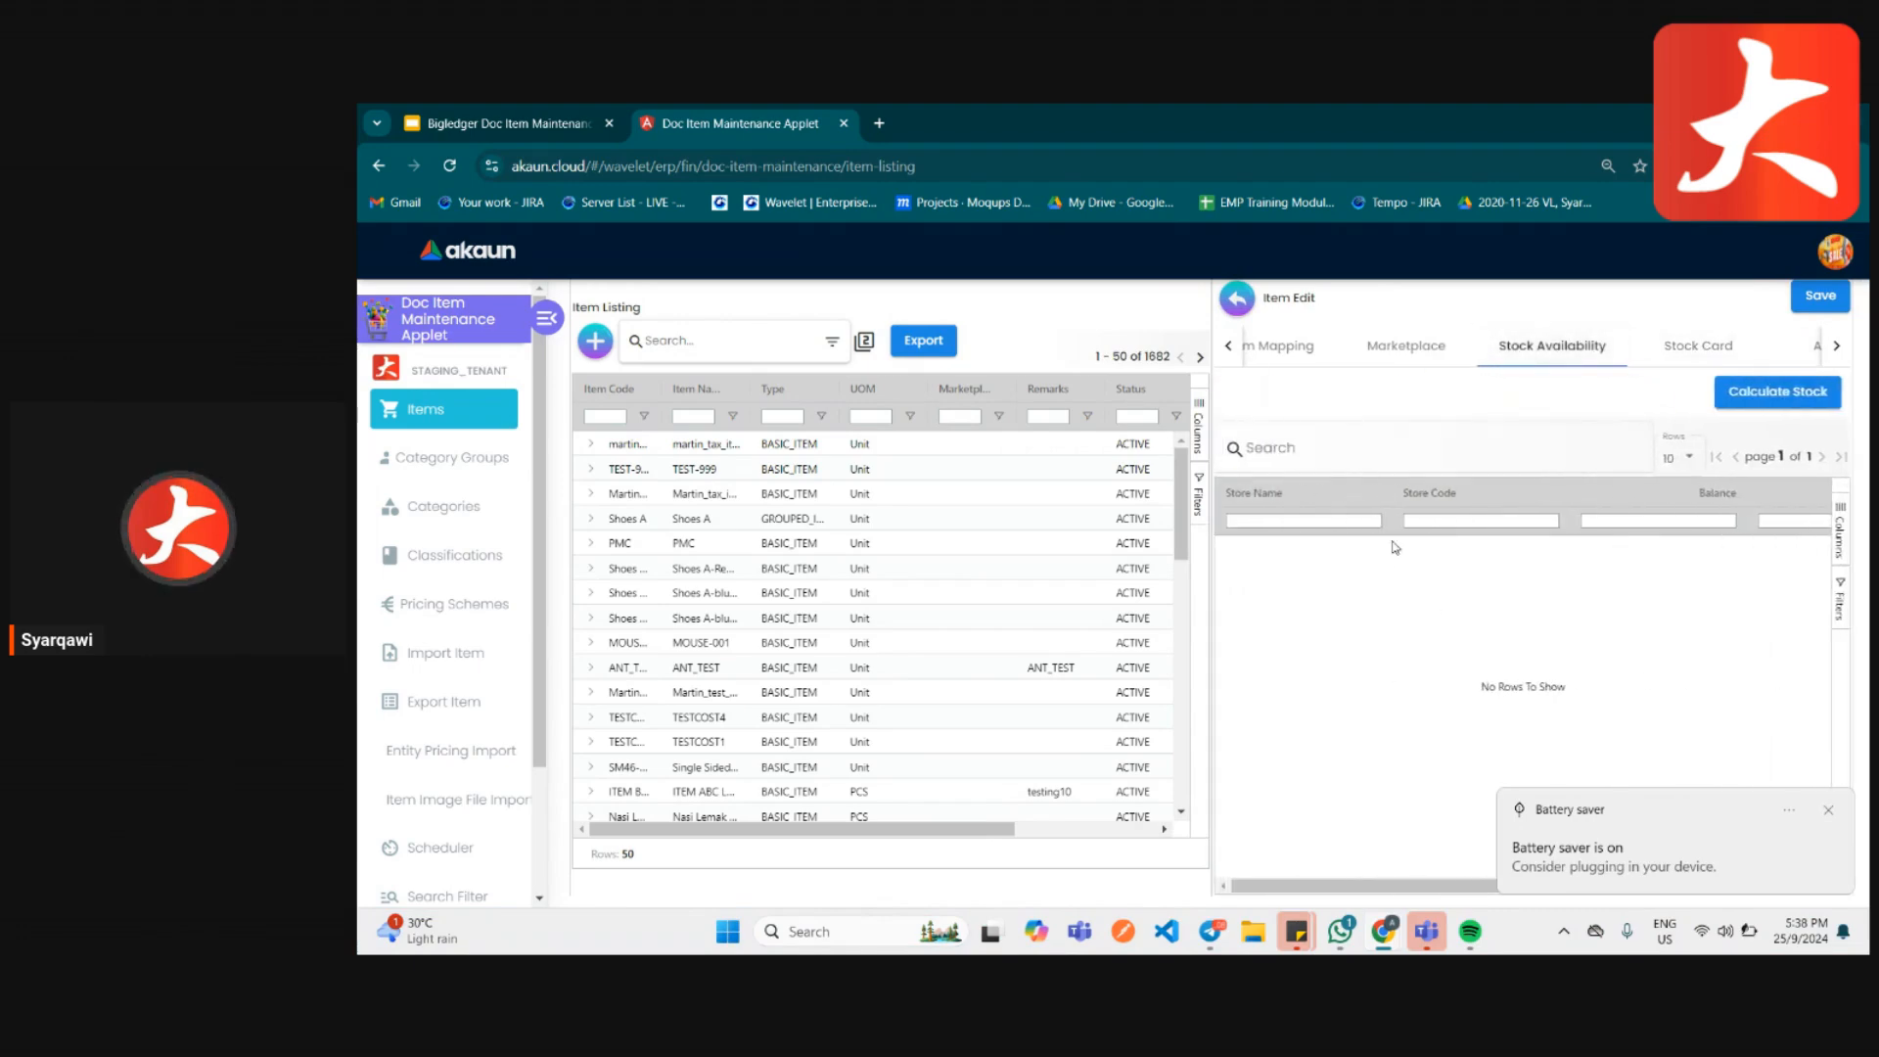
pyautogui.click(1687, 359)
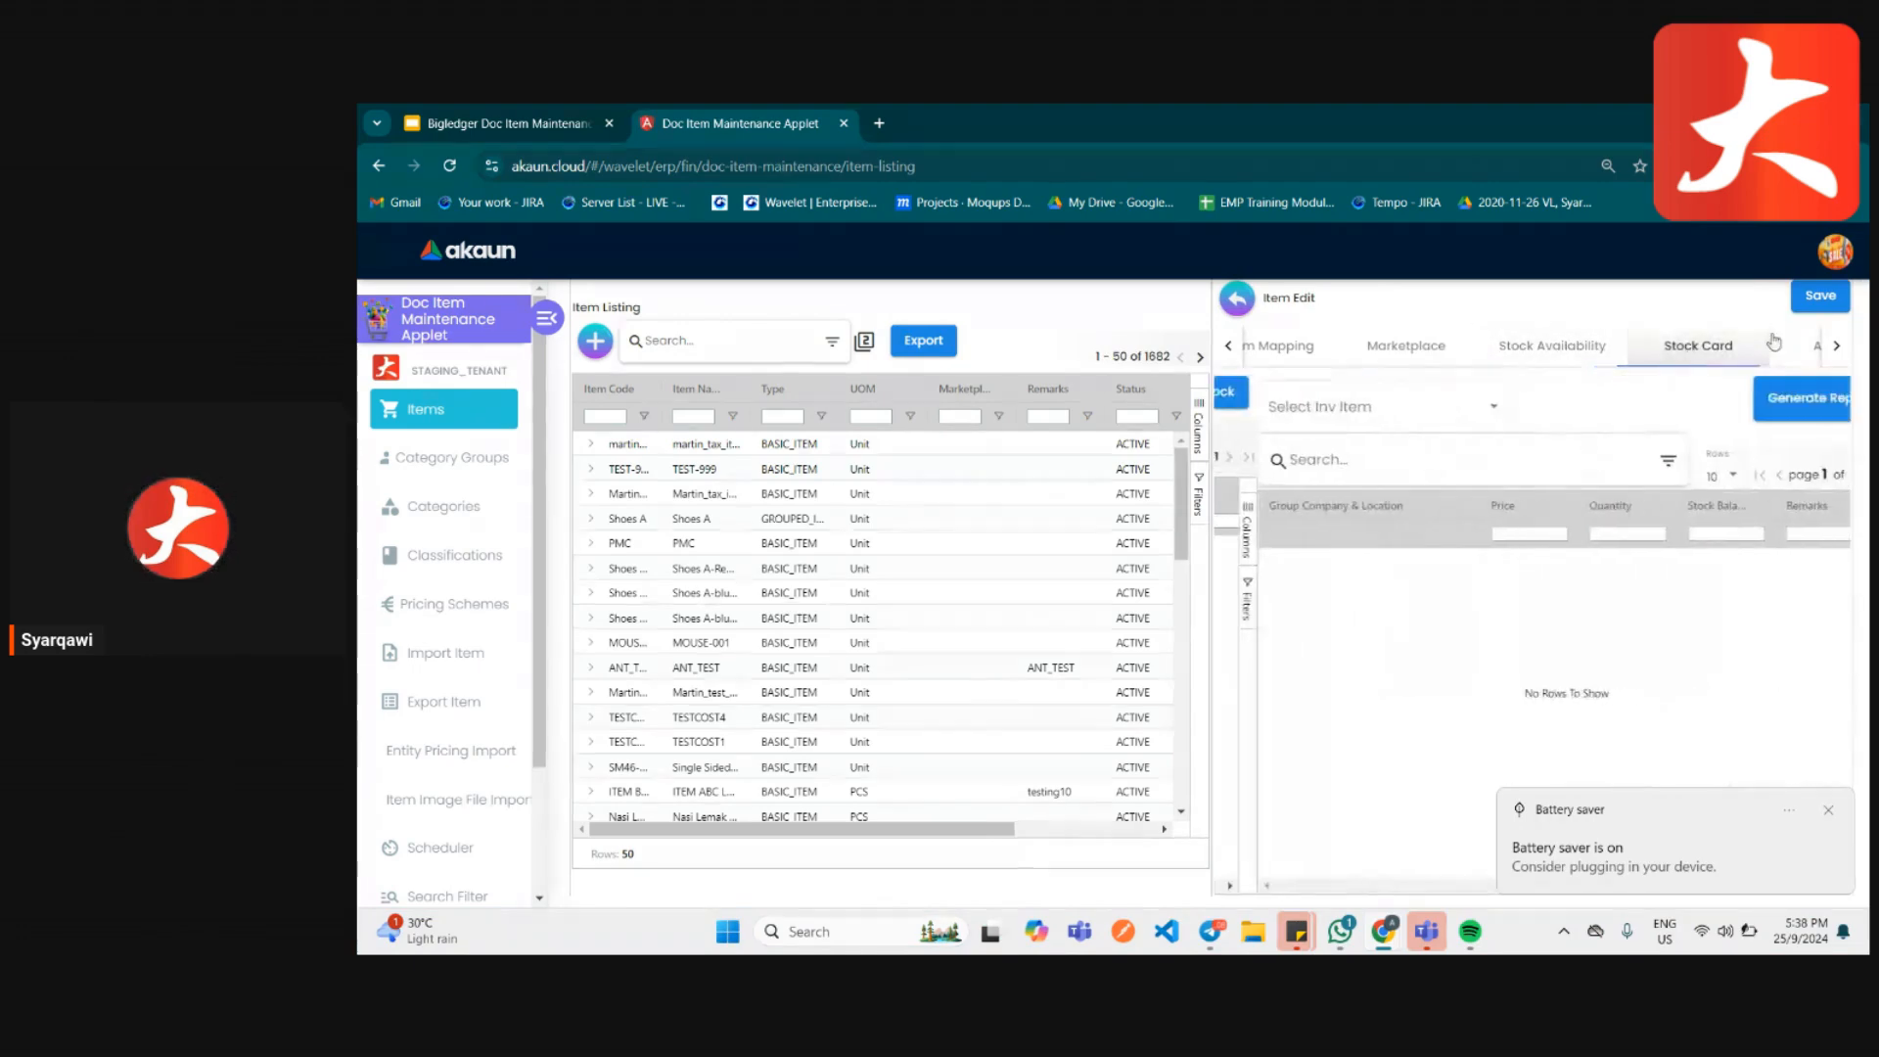
pyautogui.click(1773, 350)
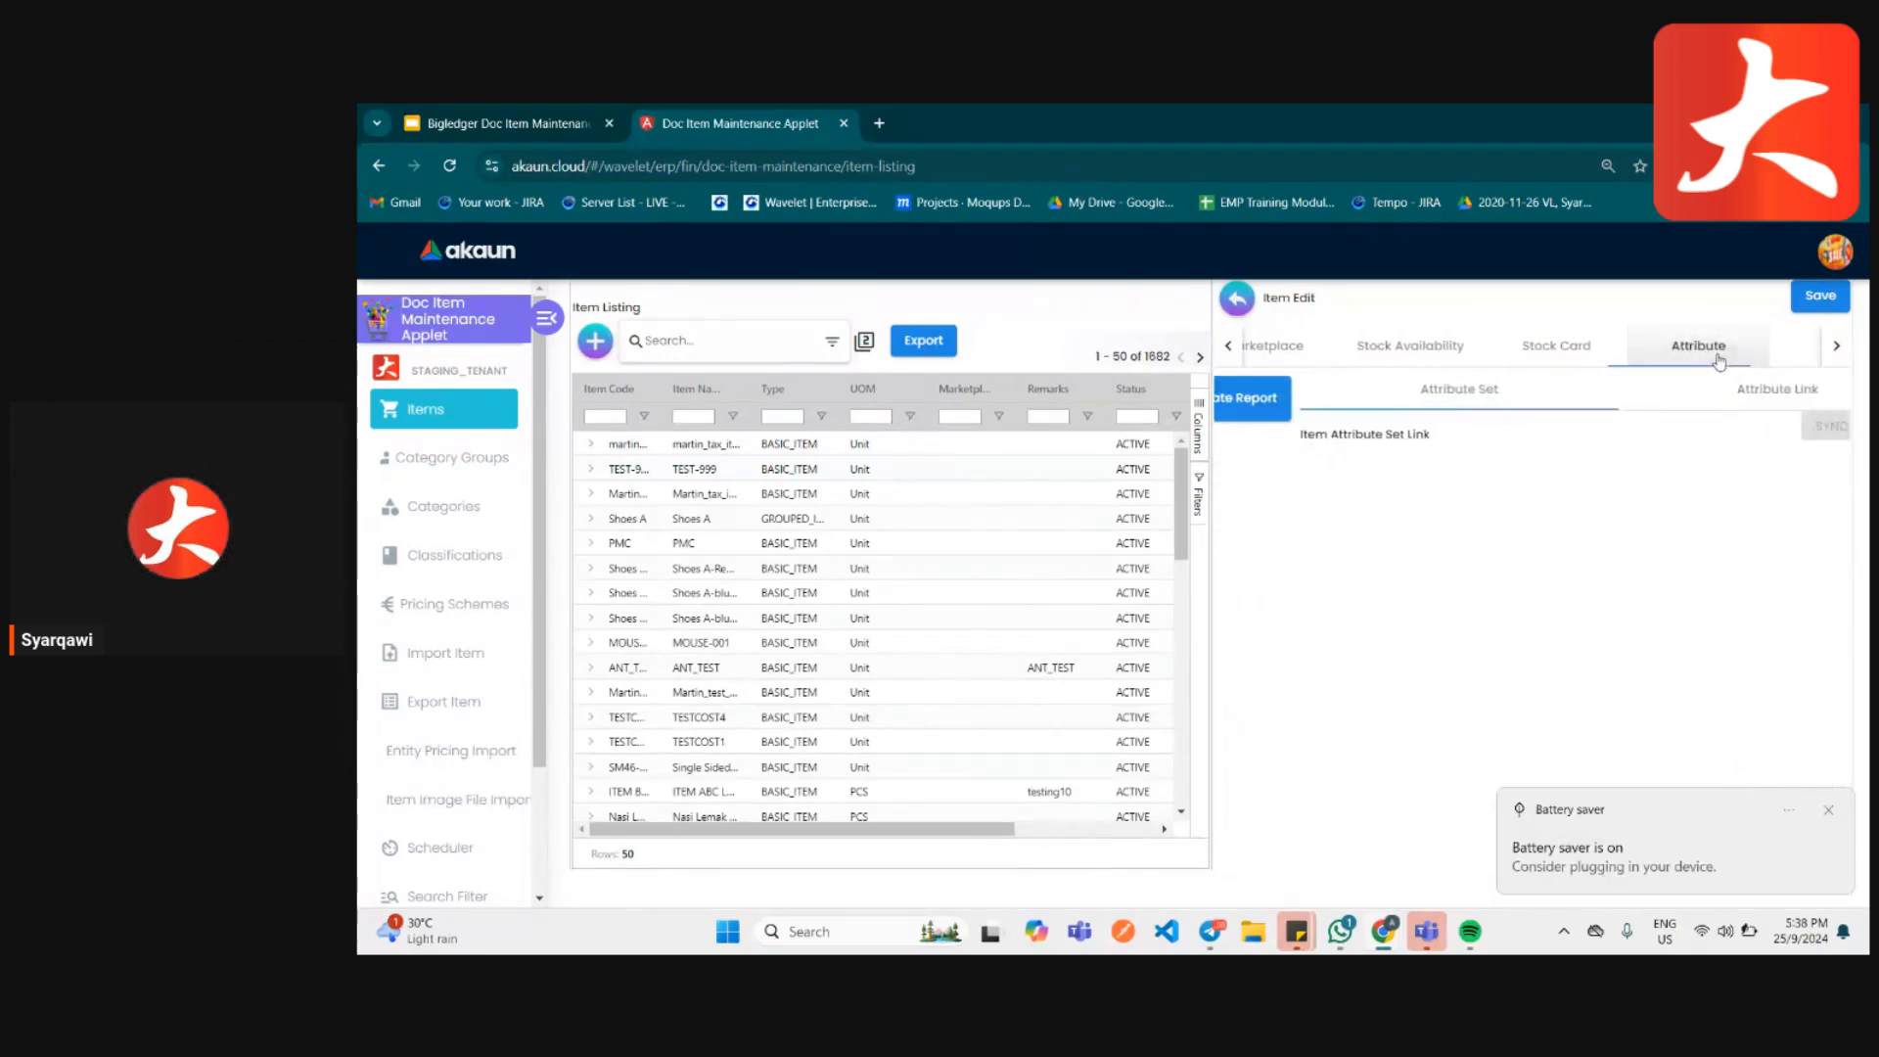
pyautogui.click(1781, 352)
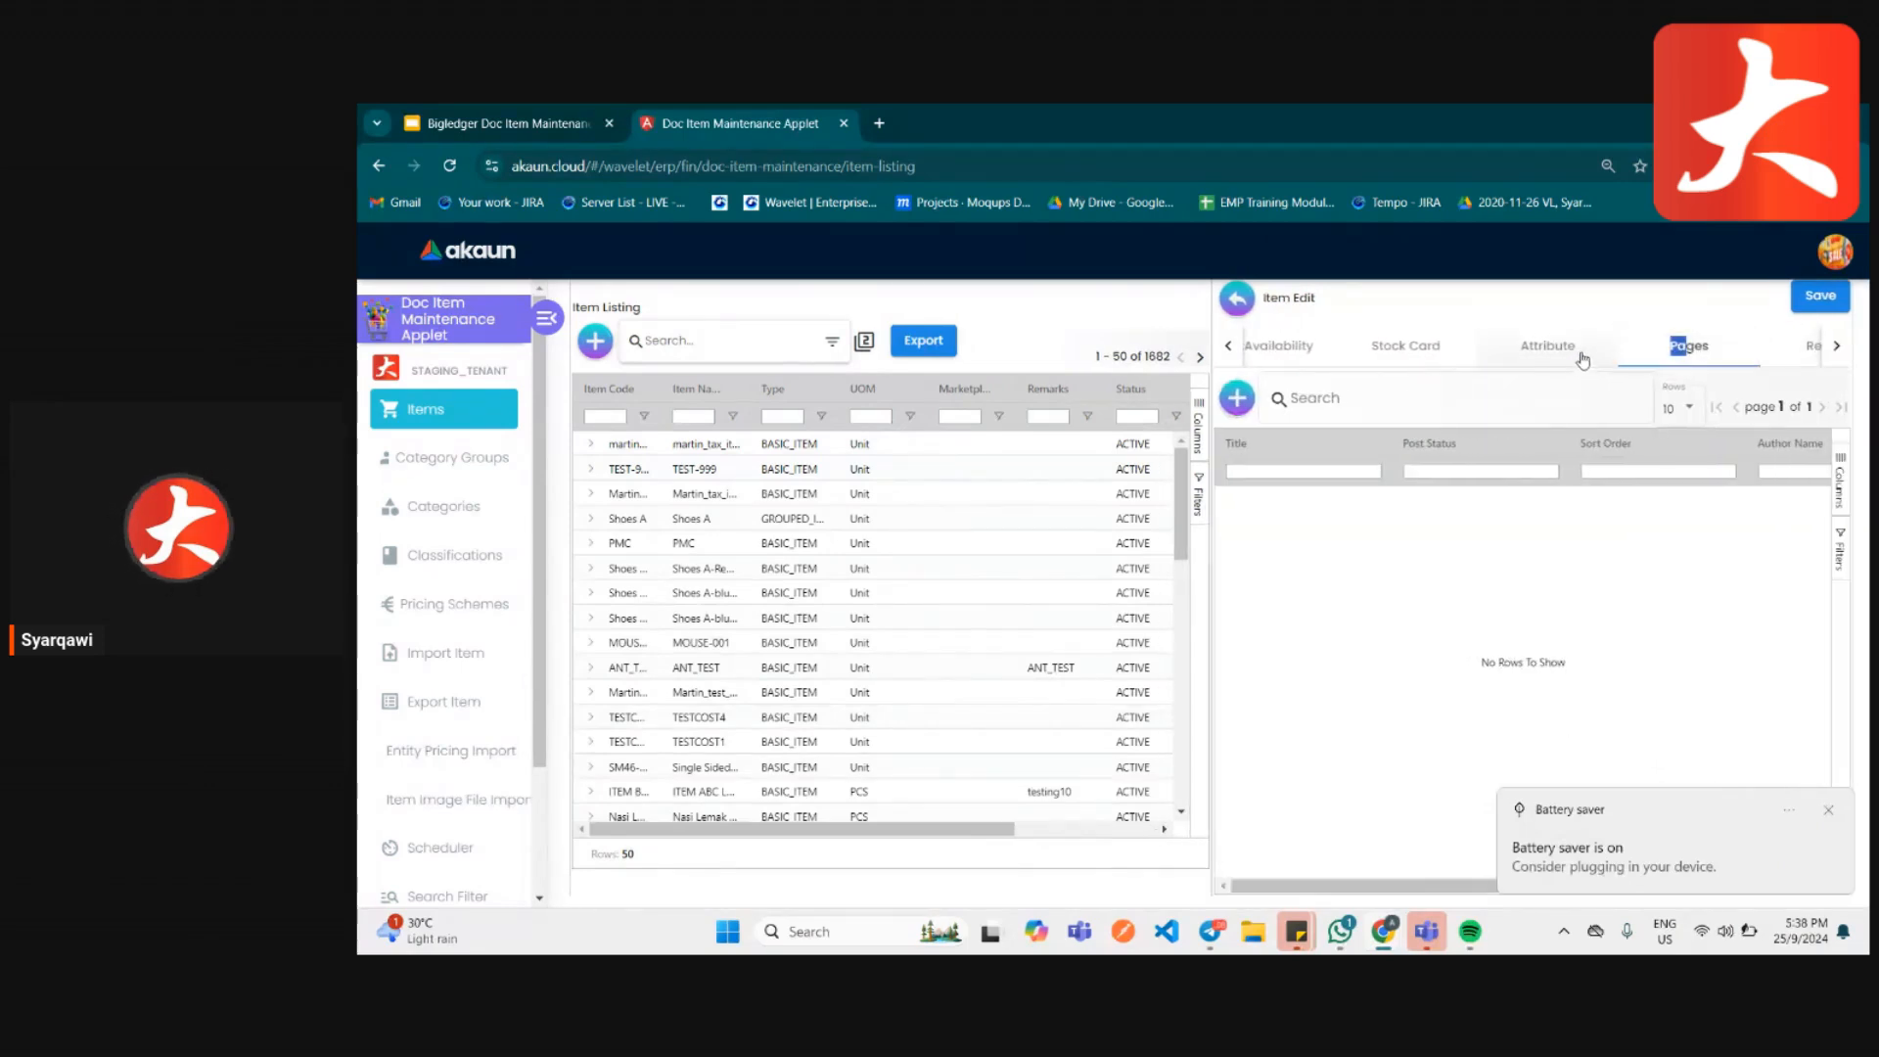
pyautogui.click(1781, 358)
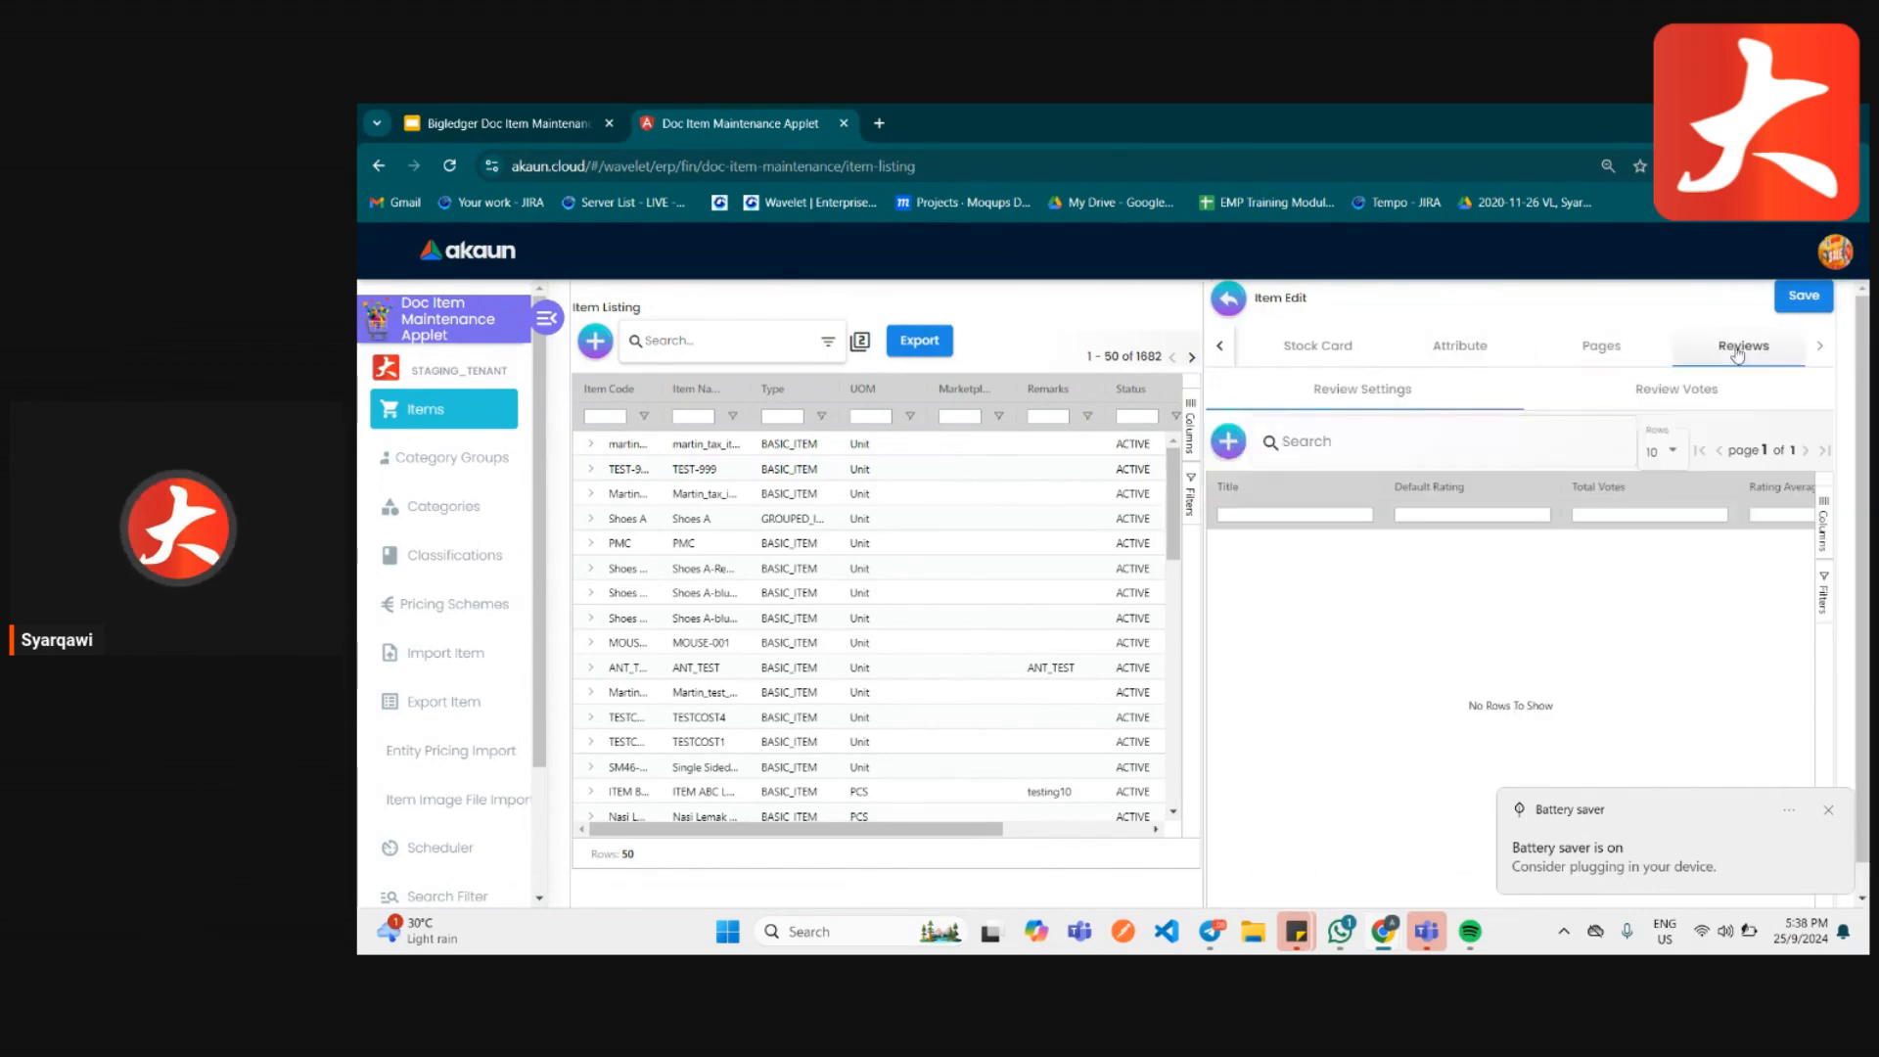
pyautogui.click(1615, 348)
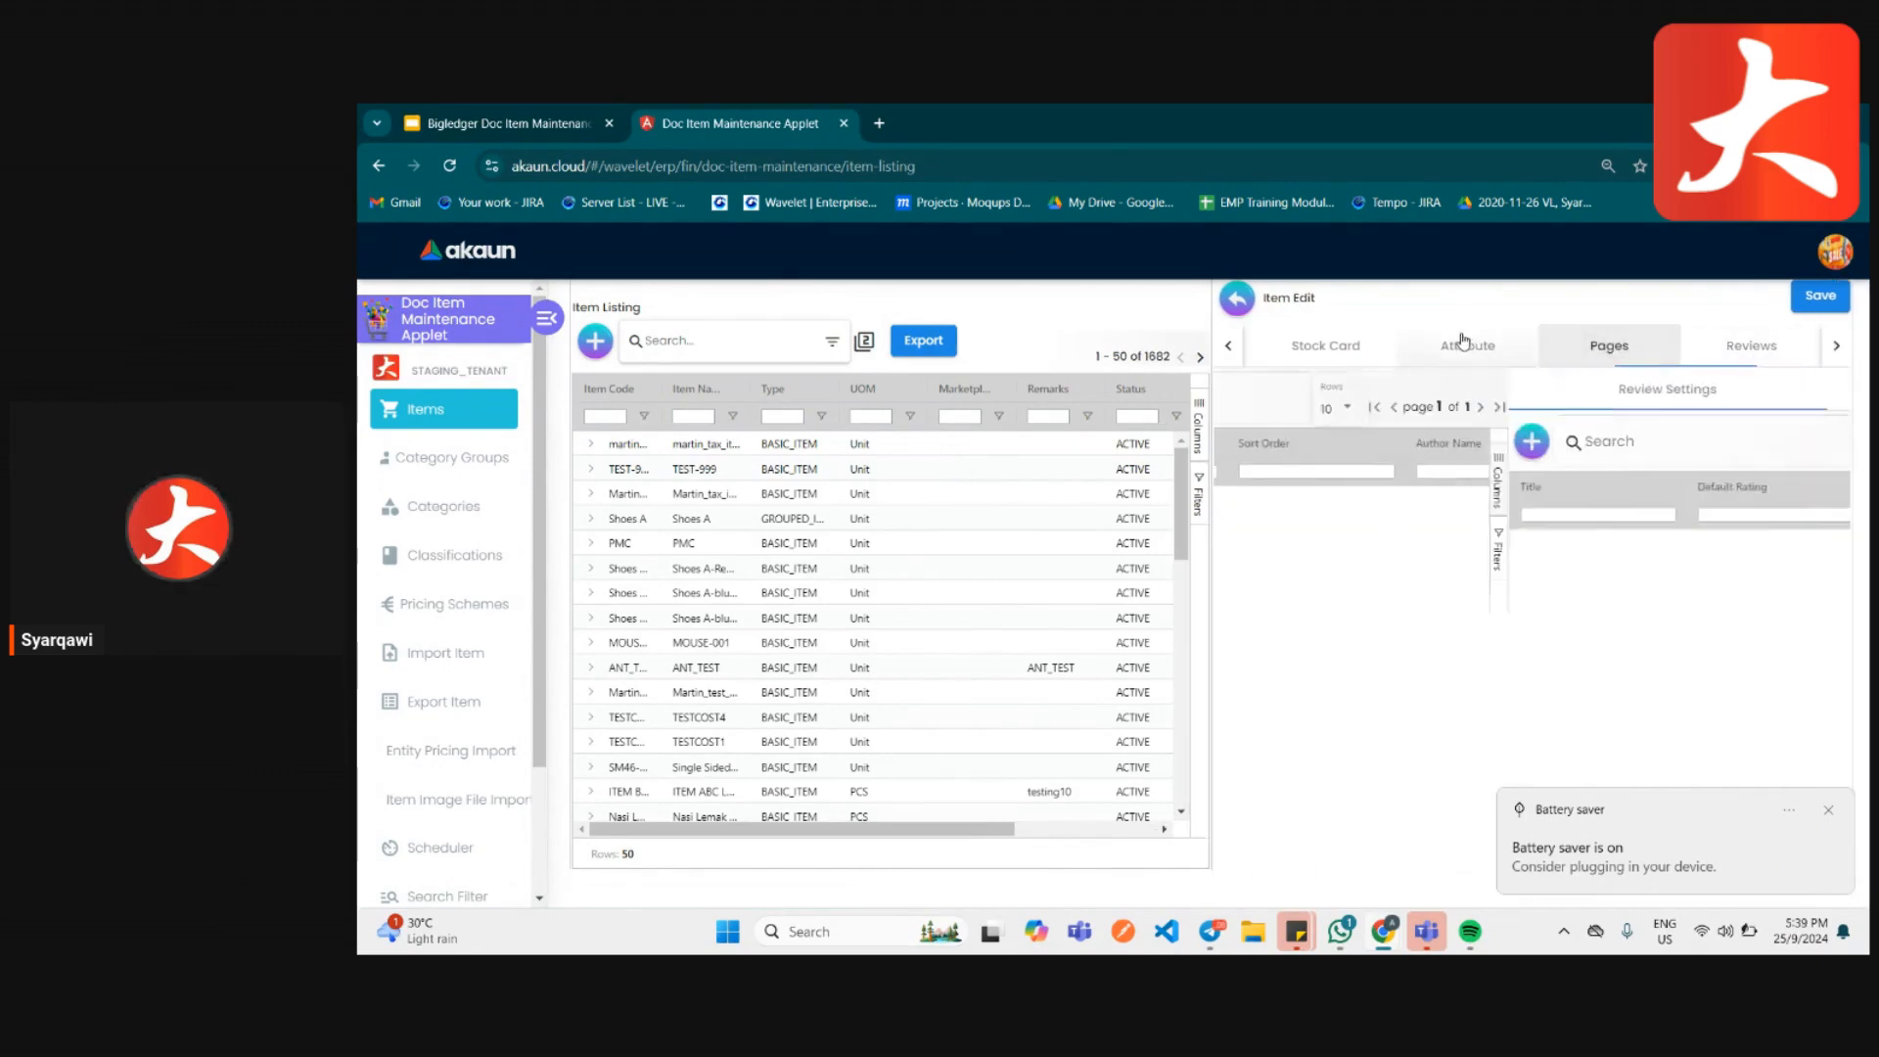
pyautogui.click(1598, 349)
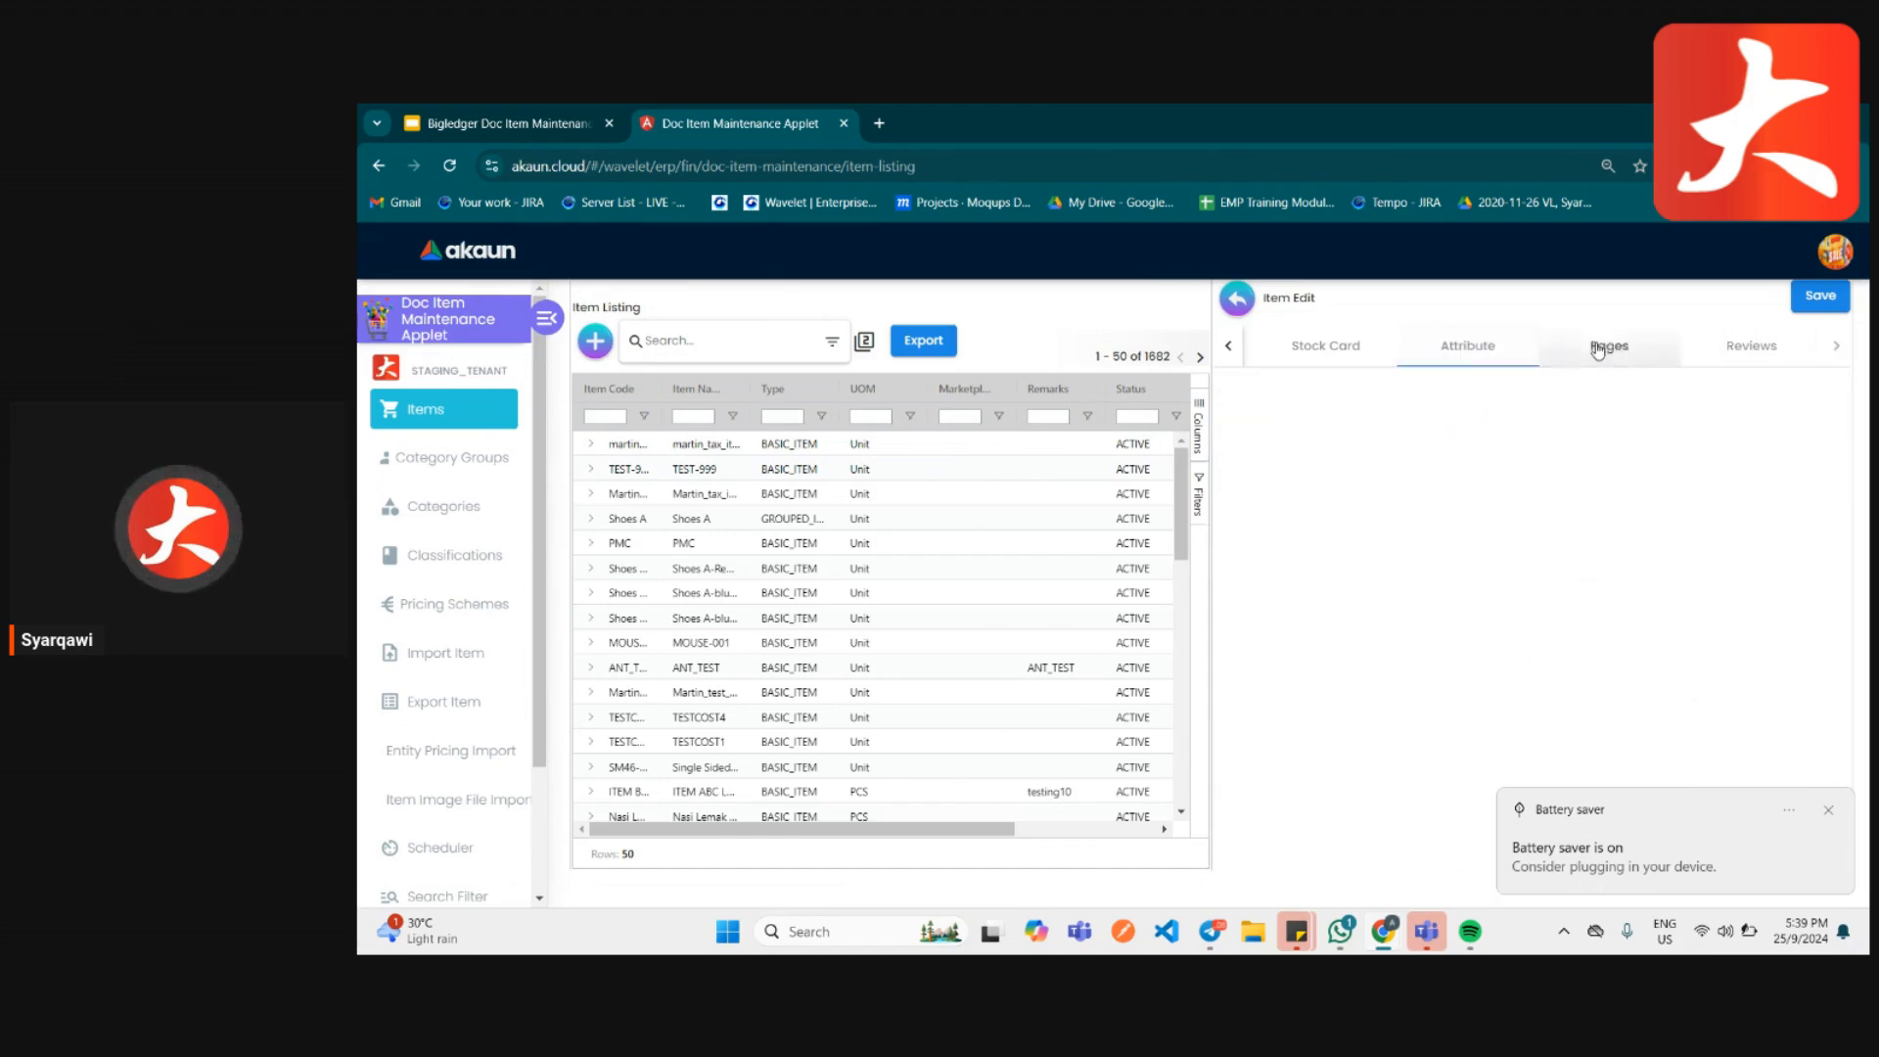
pyautogui.click(1750, 354)
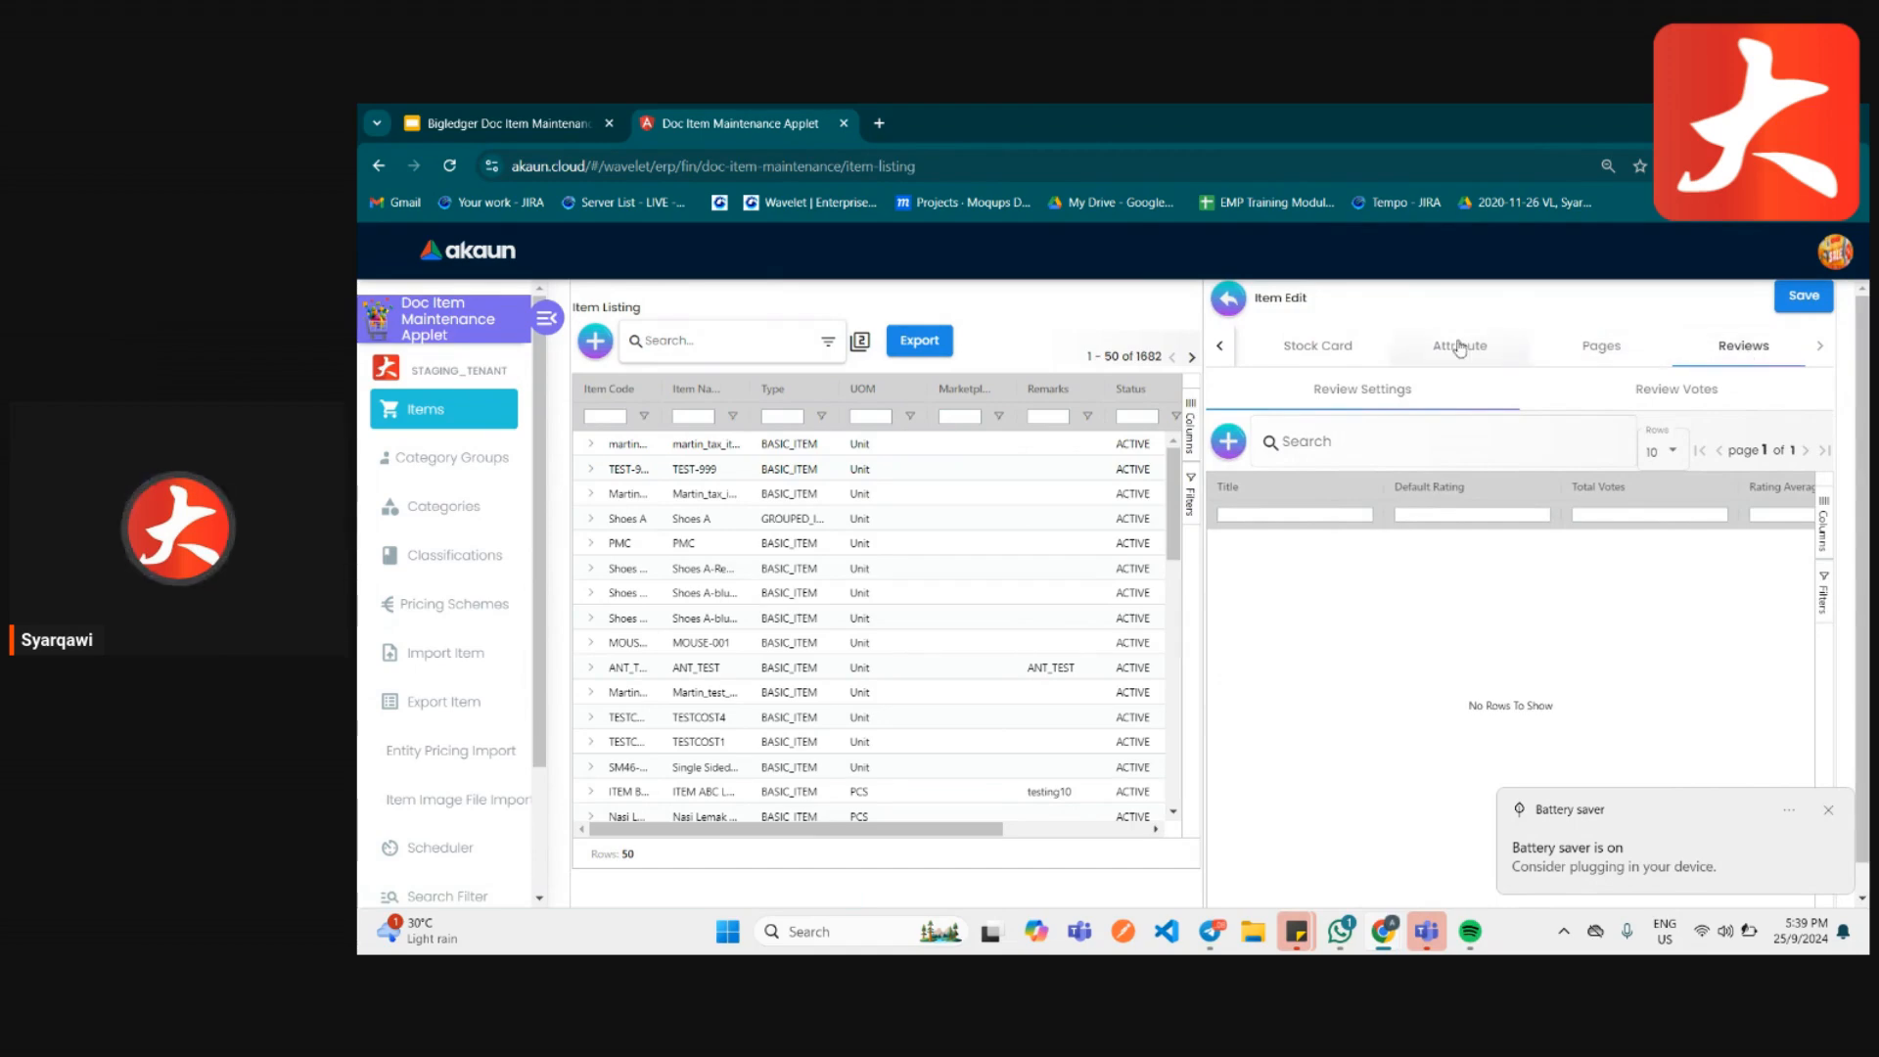
pyautogui.click(1823, 351)
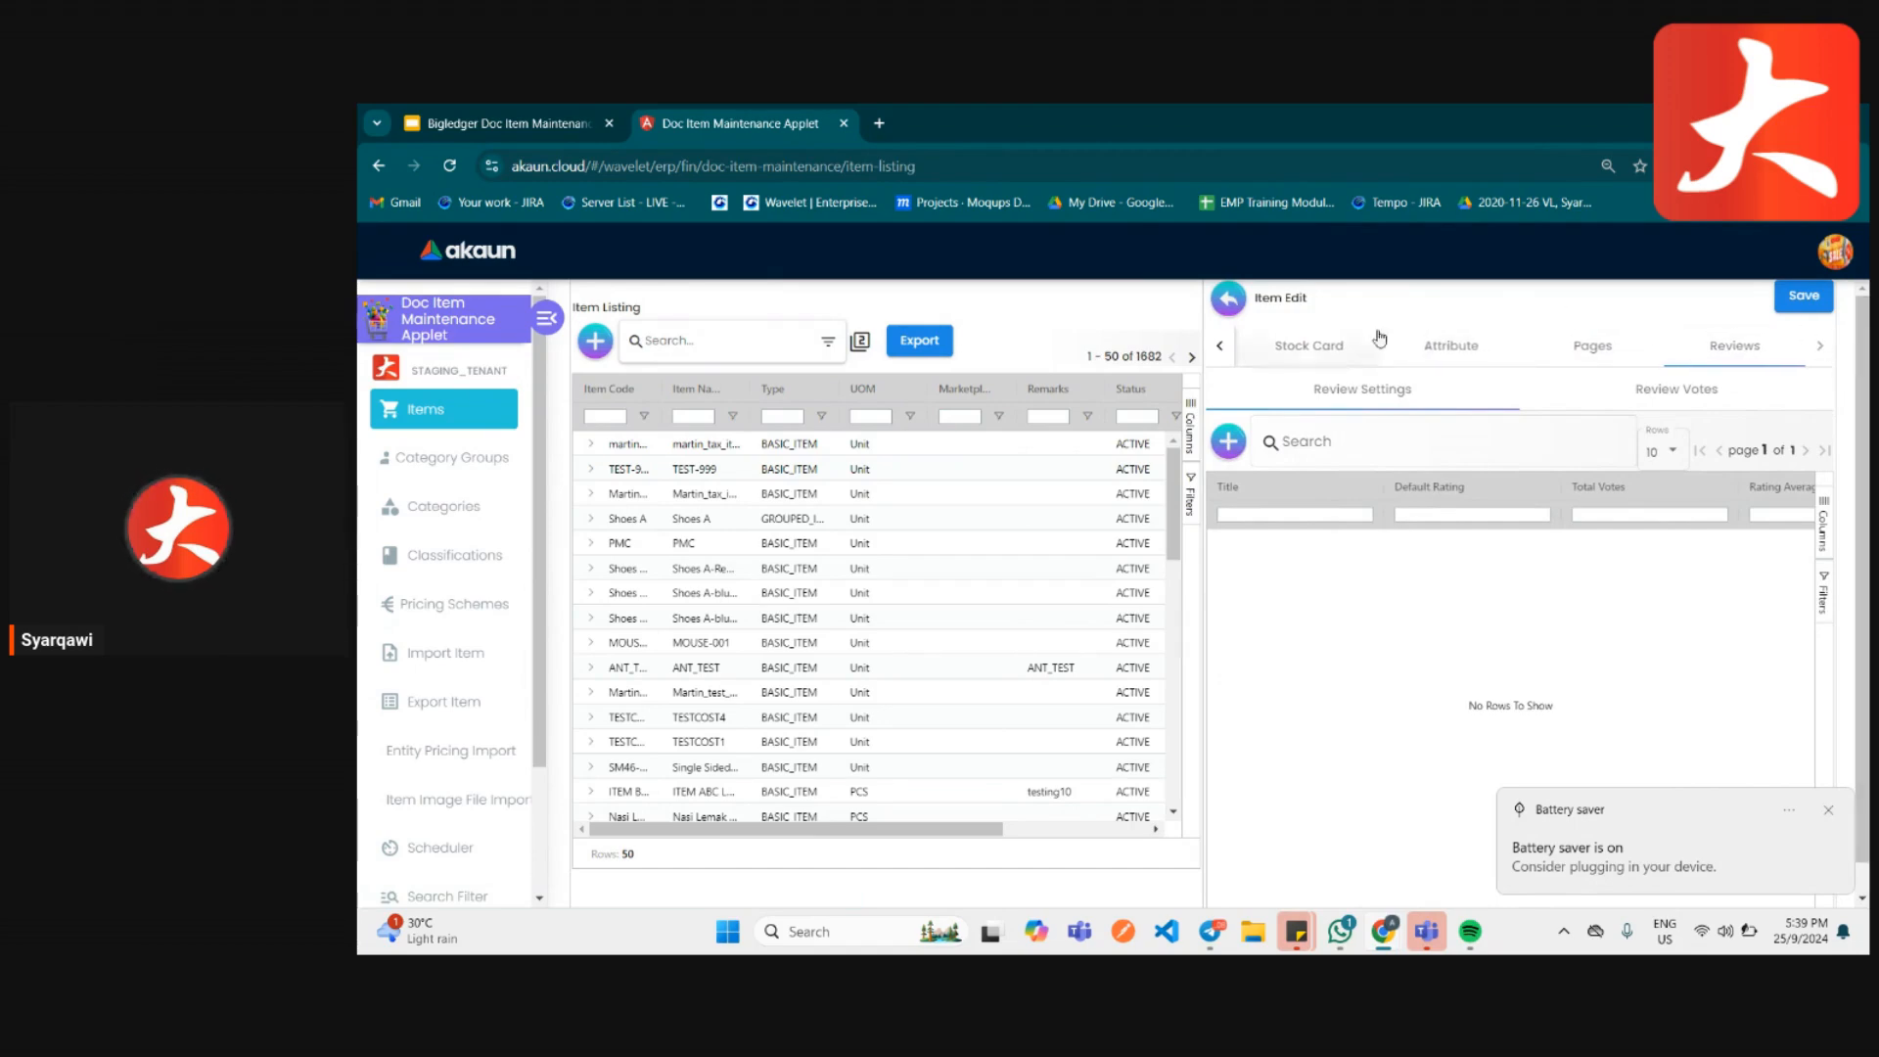
# - Go back to the first settings sections of TEST-999 and close its editor to return to the full item listing
pyautogui.click(1219, 350)
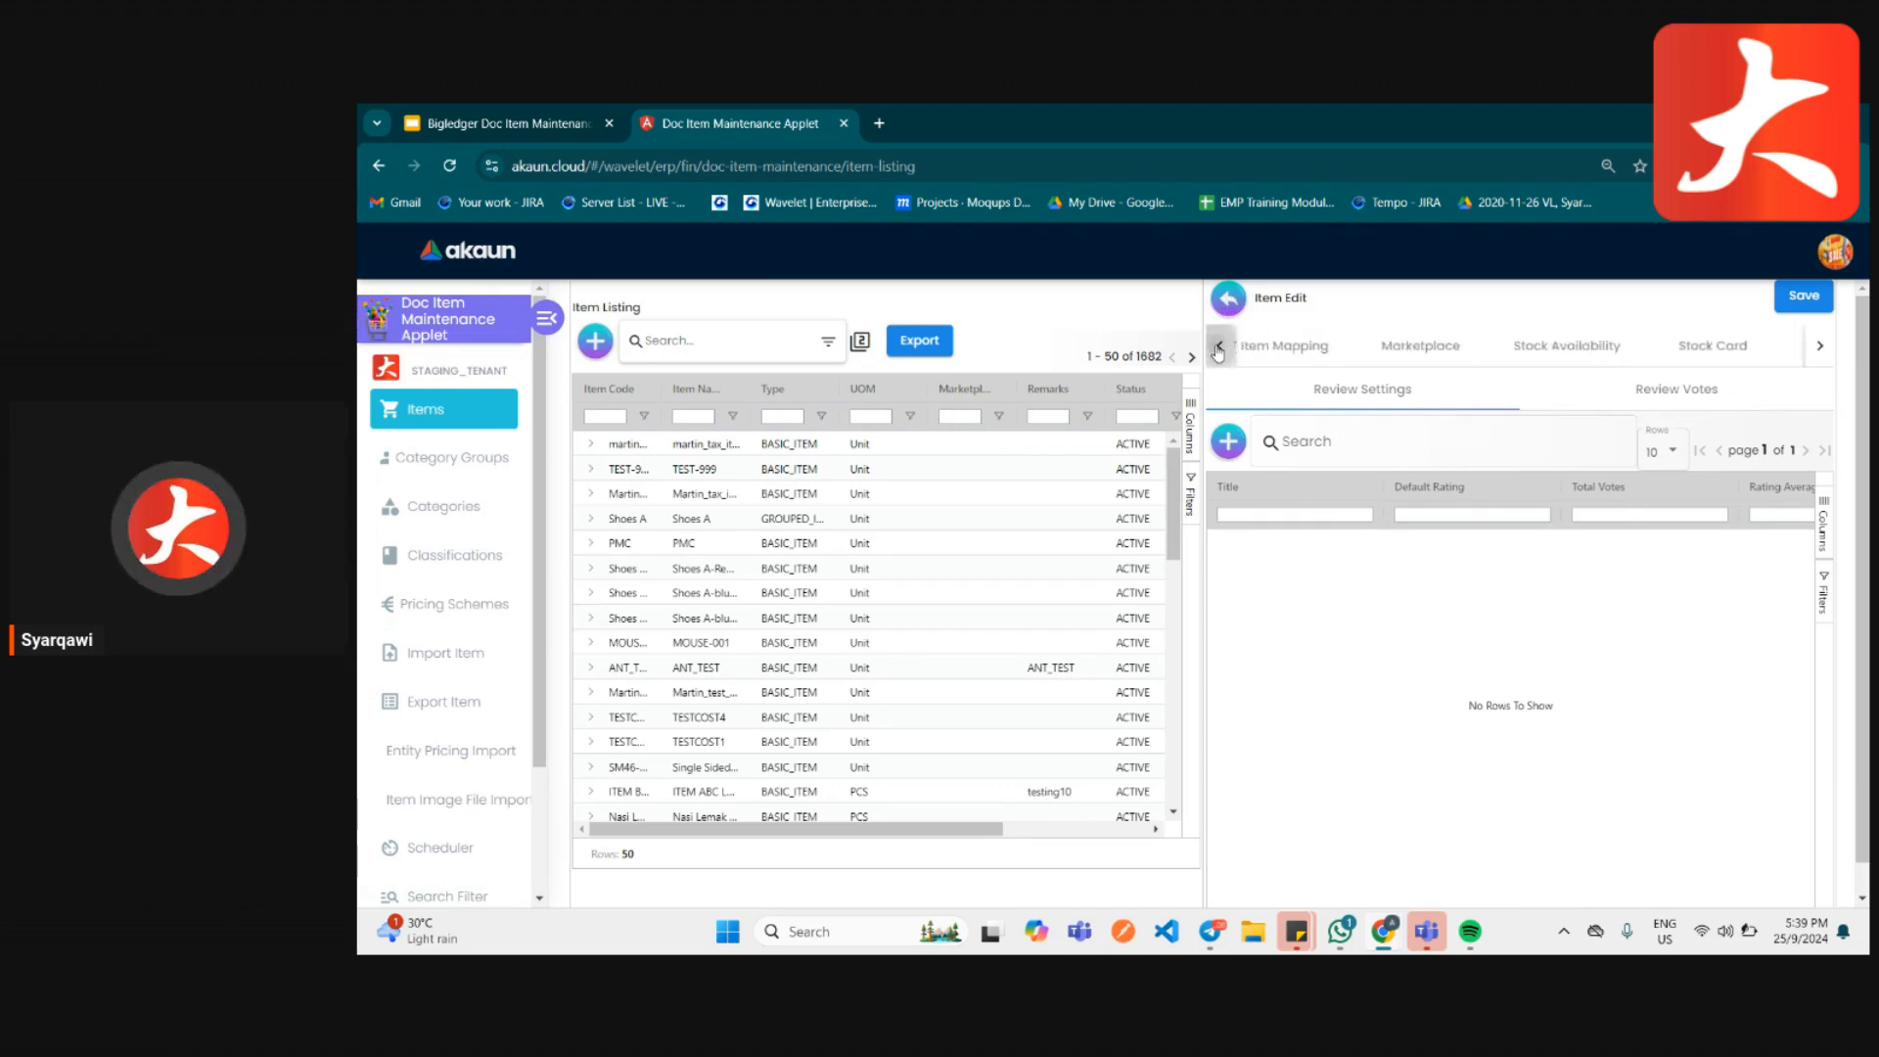
pyautogui.click(1218, 352)
pyautogui.click(1218, 352)
pyautogui.click(1219, 352)
pyautogui.click(1218, 352)
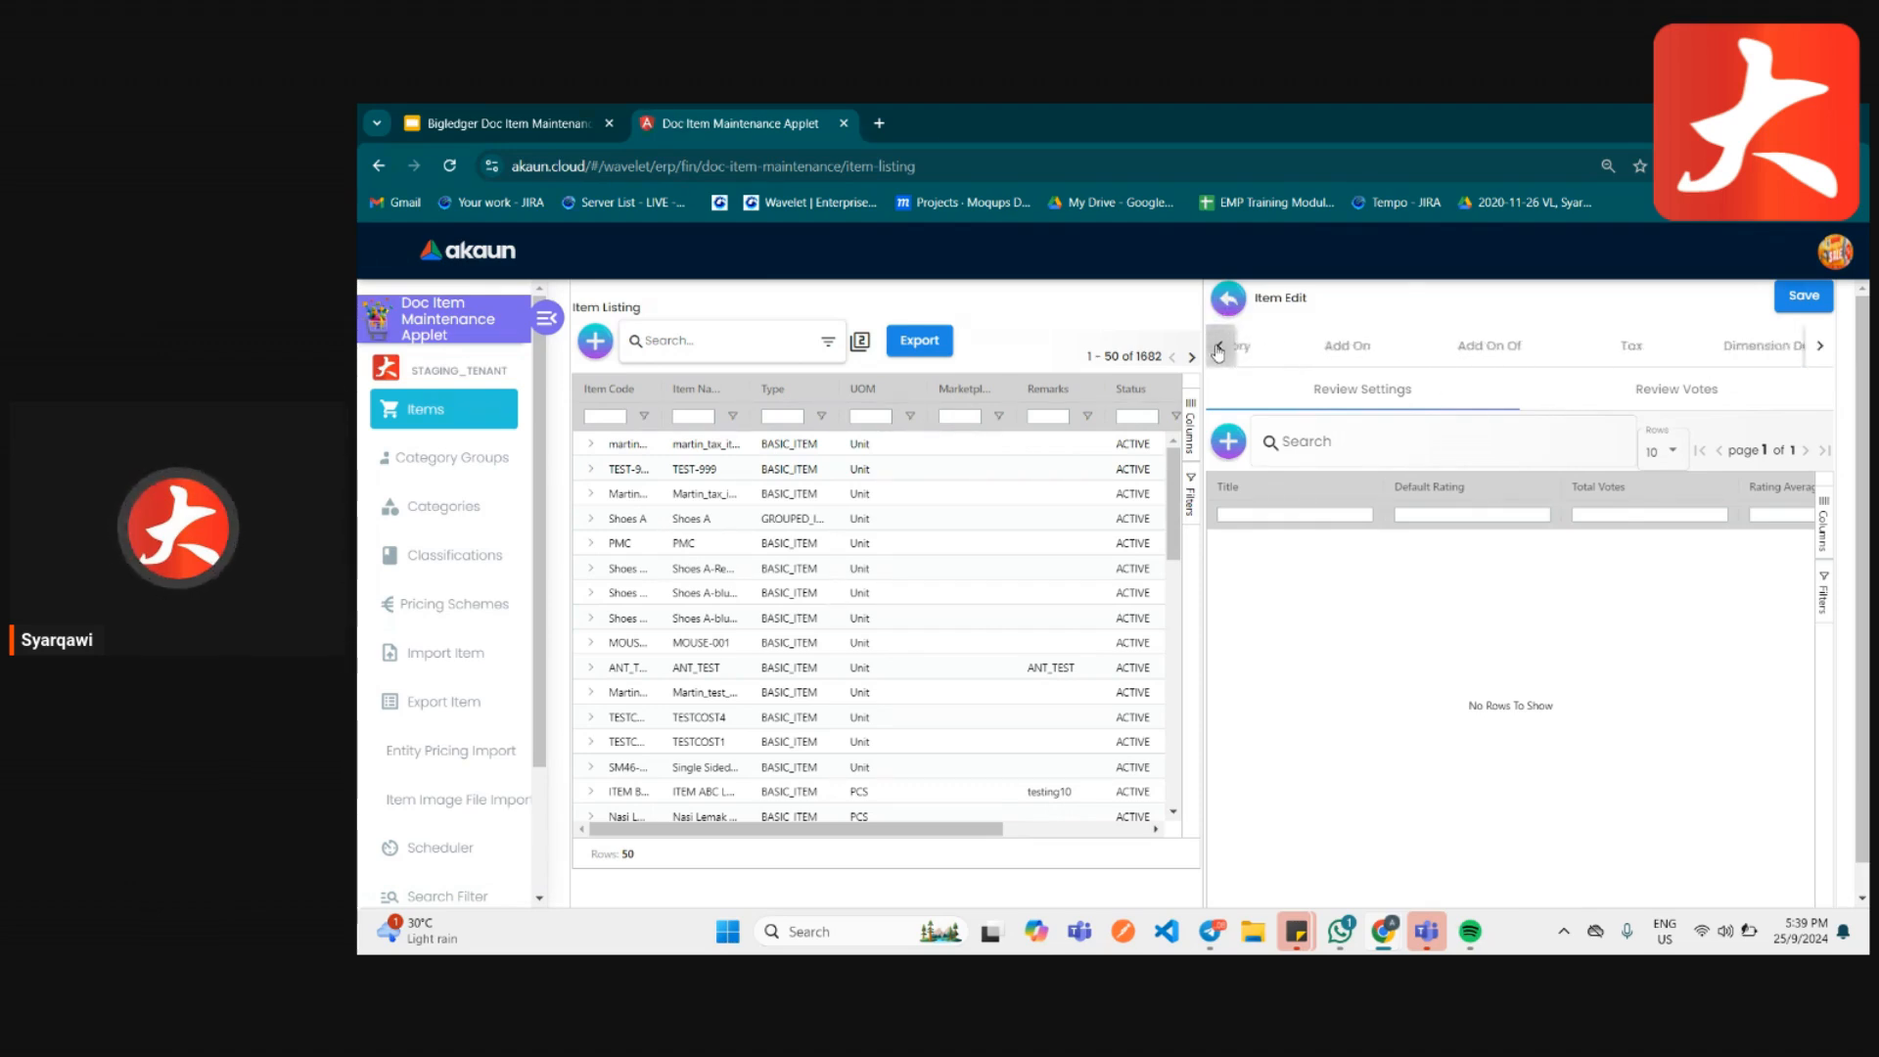
pyautogui.click(1219, 352)
pyautogui.click(1219, 352)
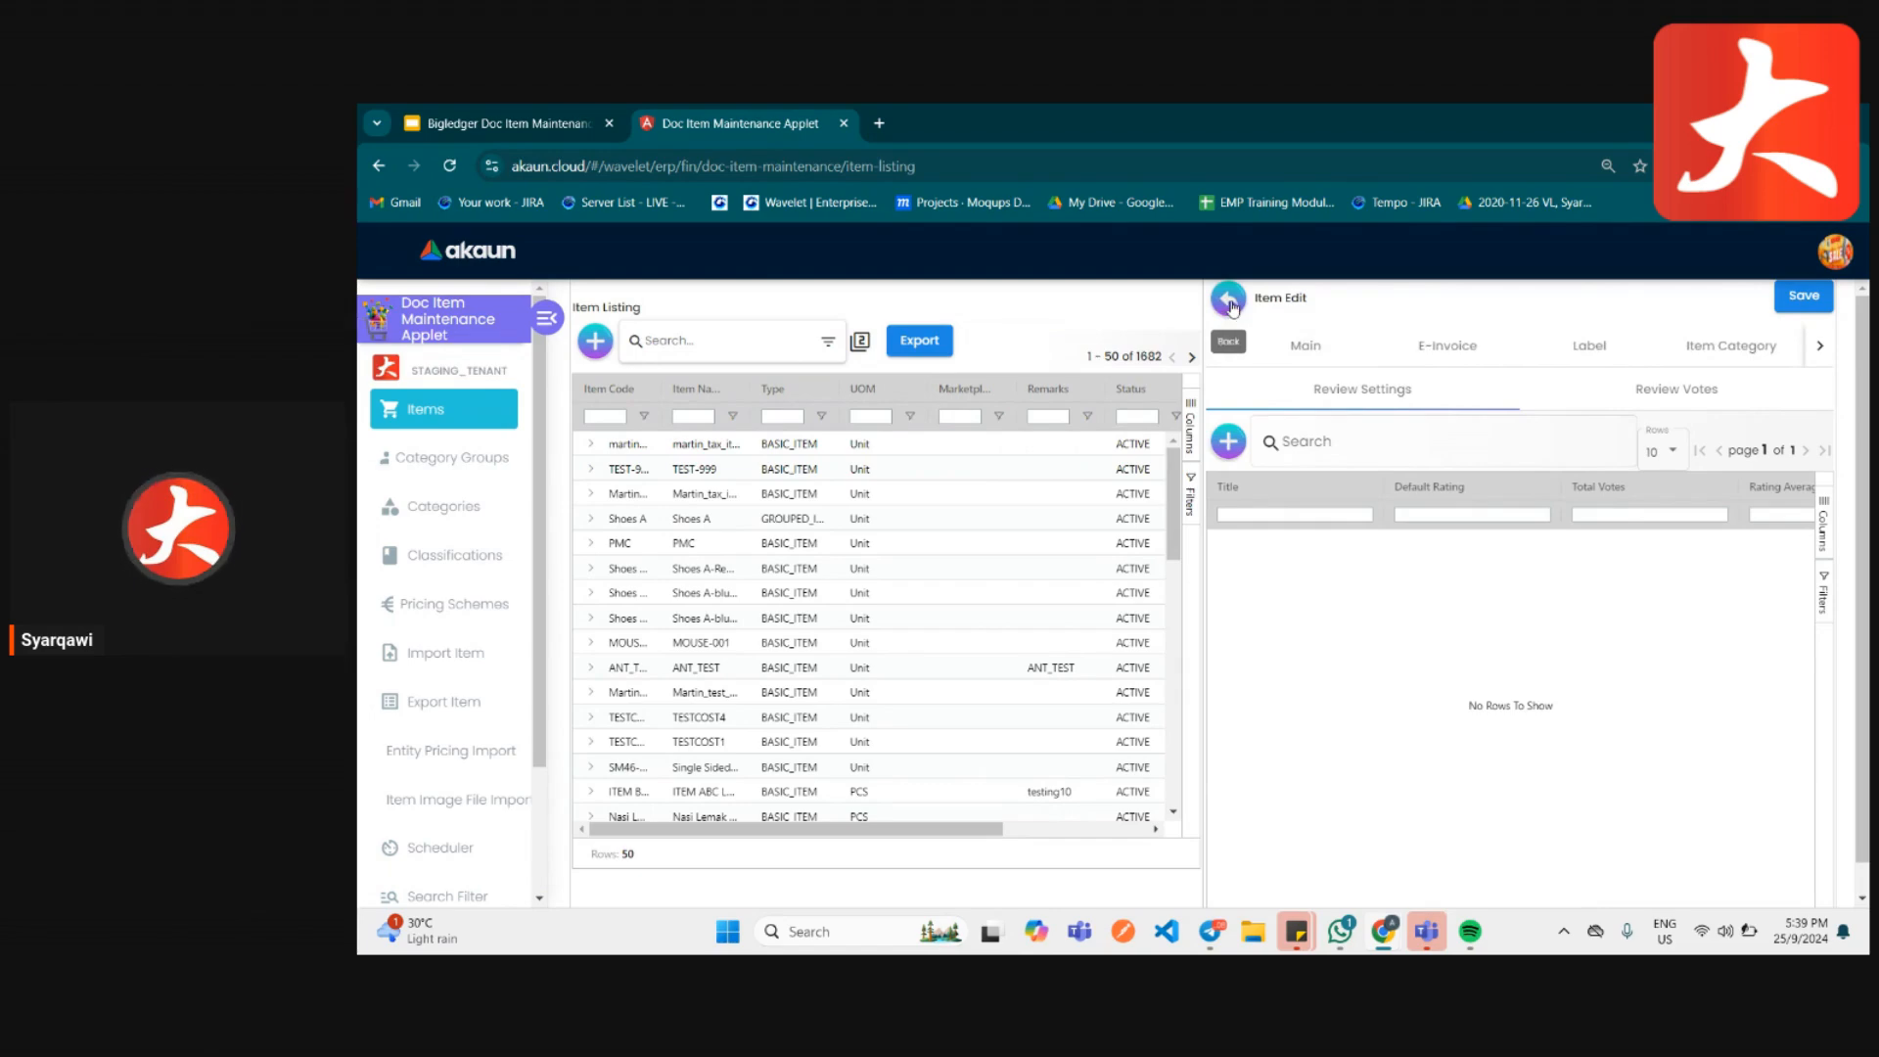
pyautogui.click(1231, 304)
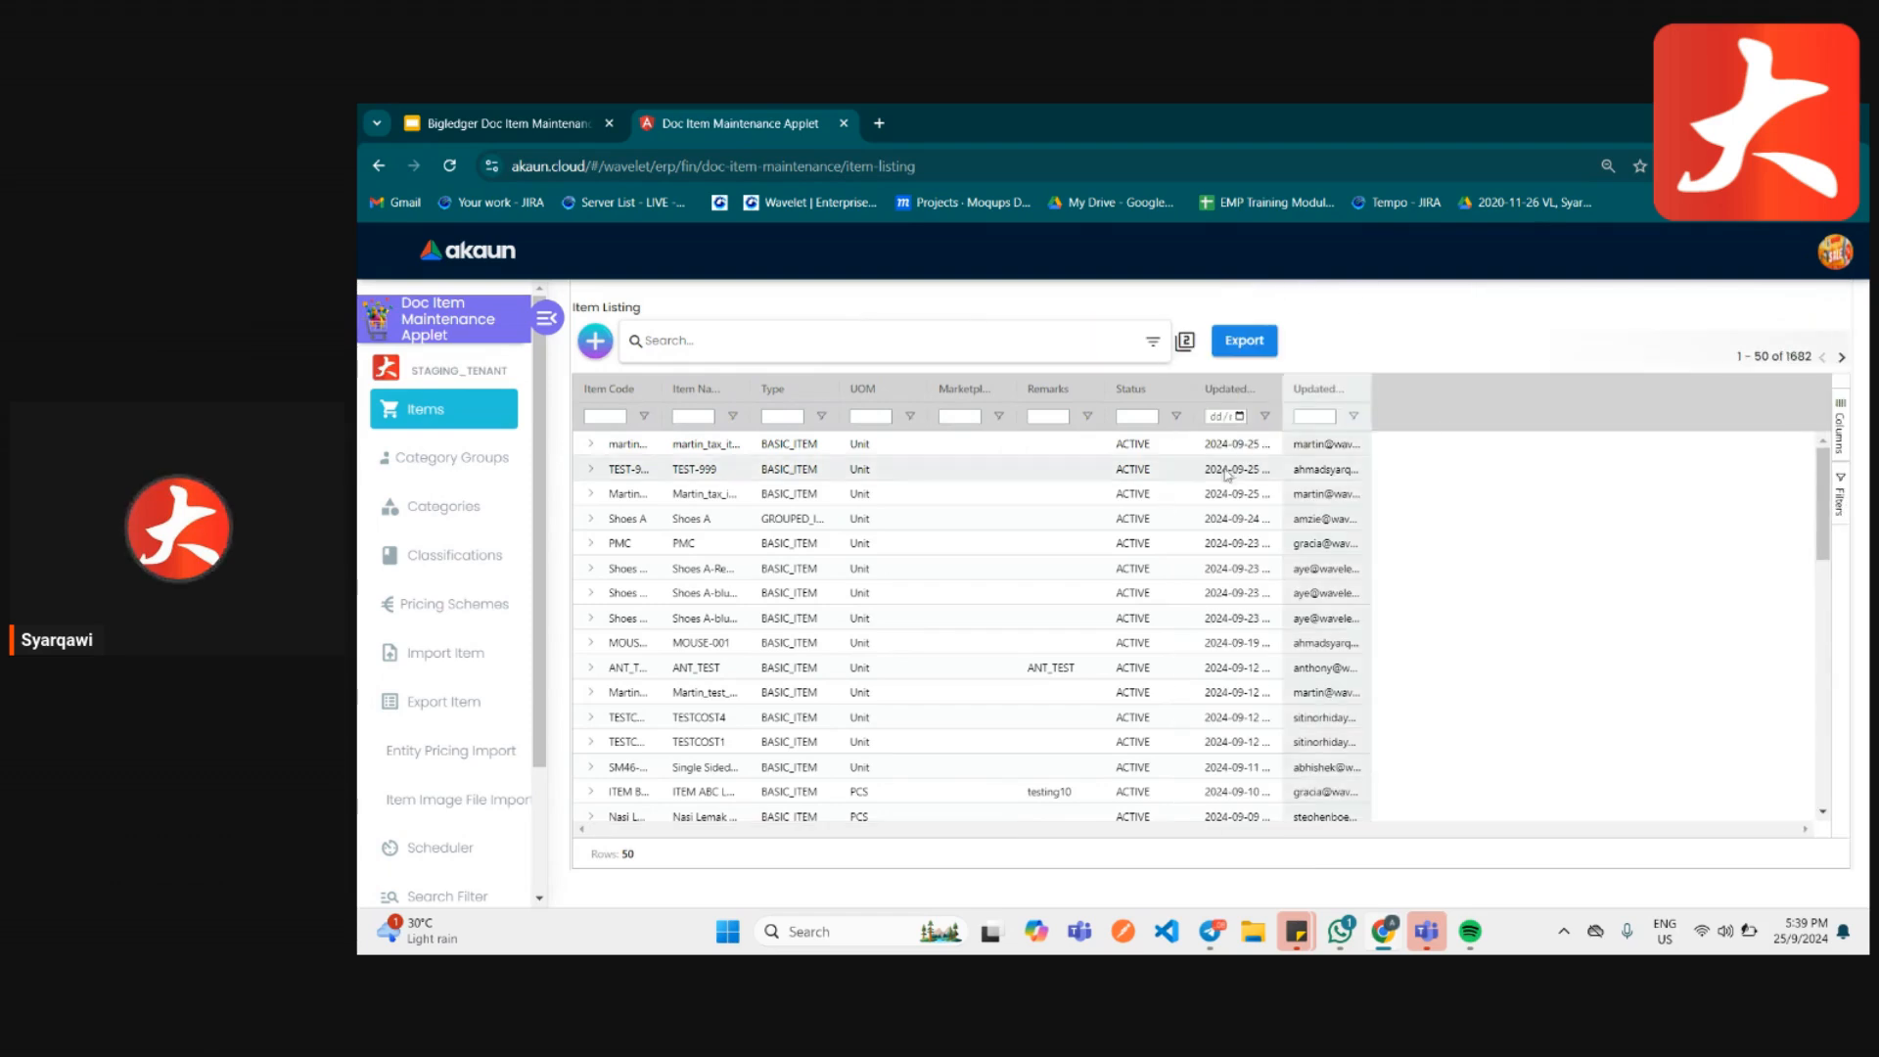
# - Open the applet's application settings and review the lines, costings tab and item edit tab hidden options
pyautogui.scroll(-3, 490, 774)
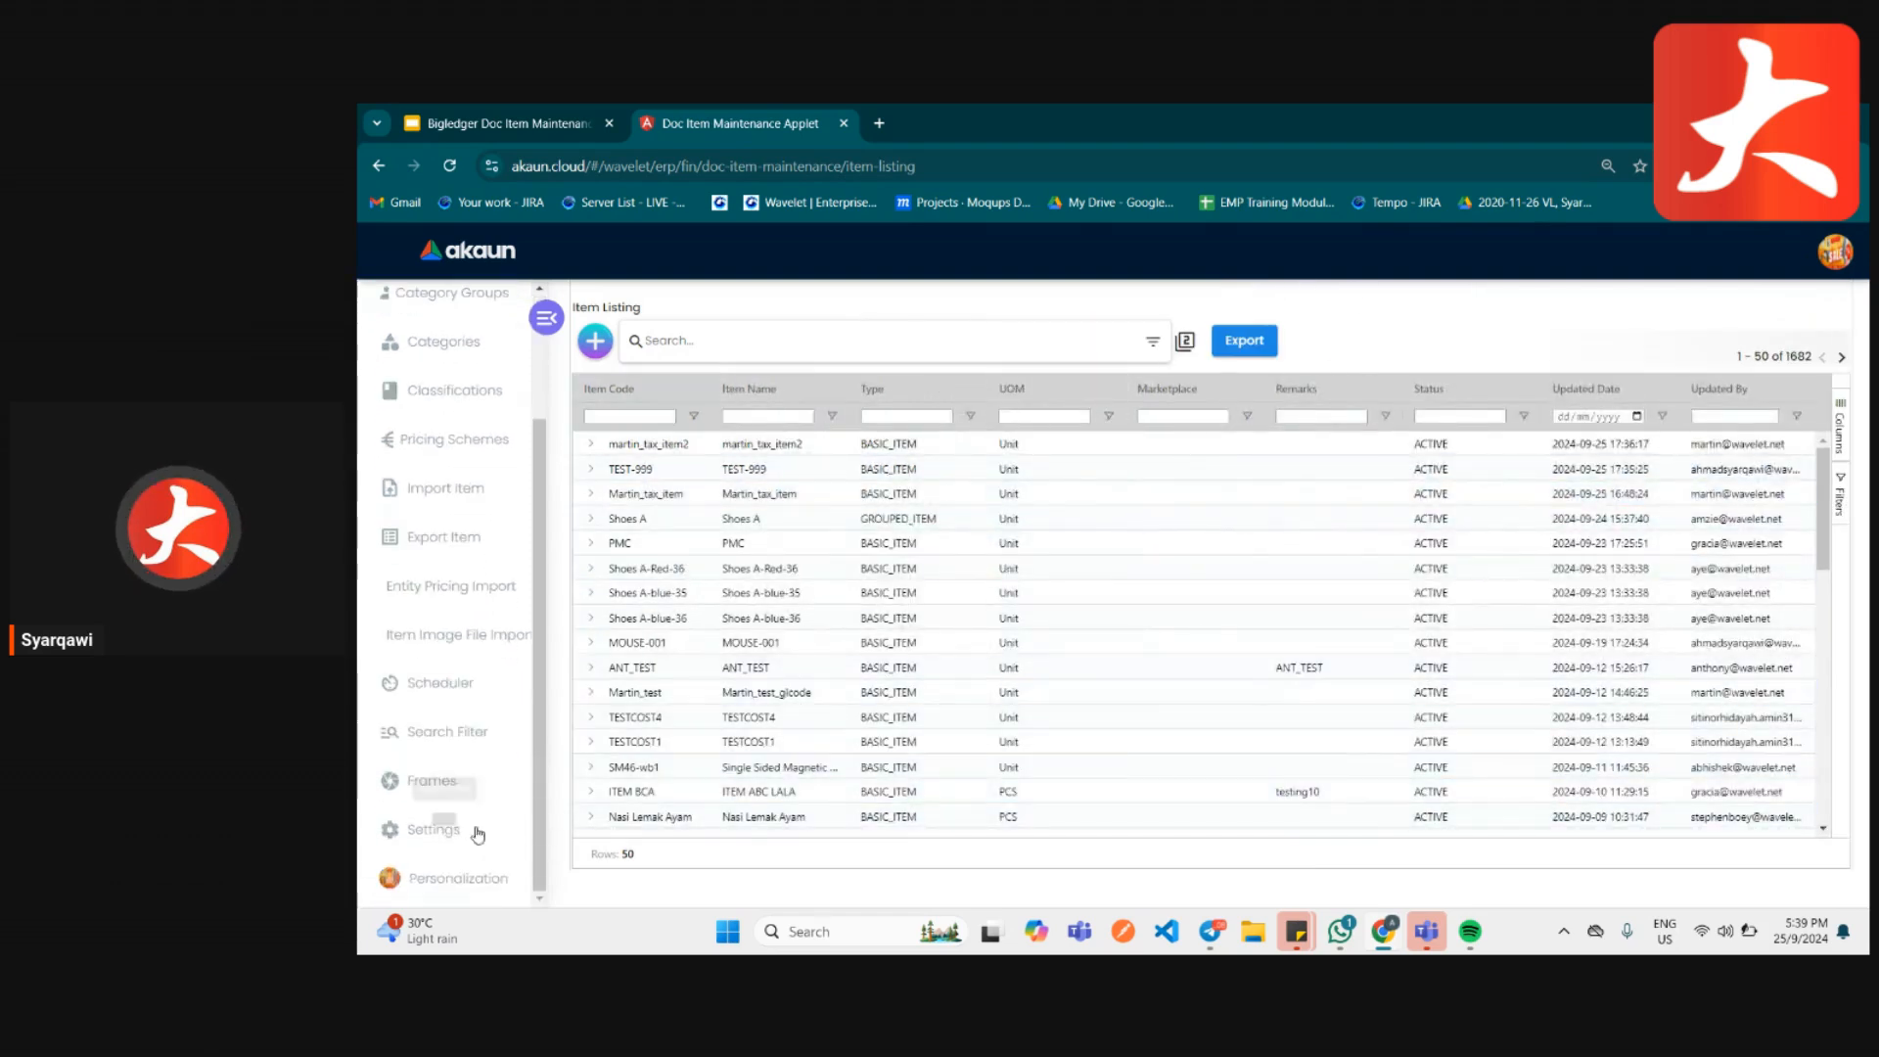
pyautogui.click(434, 831)
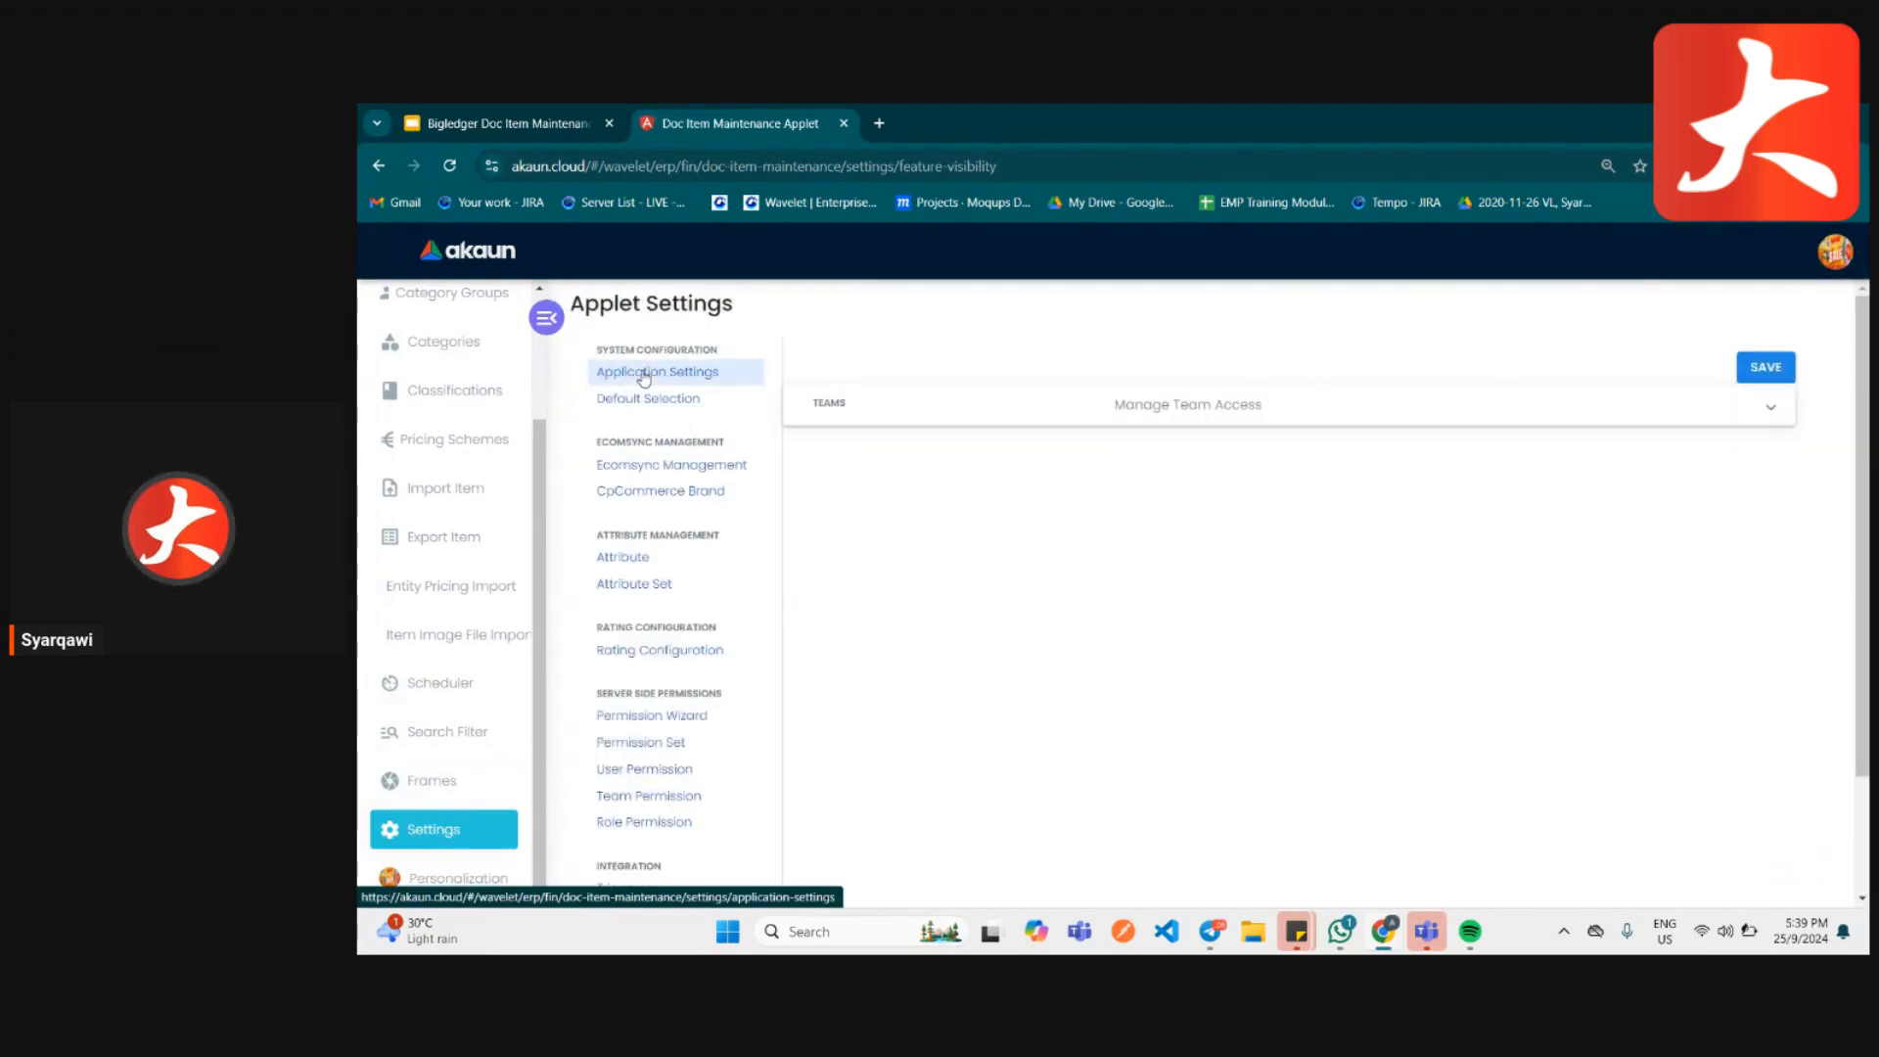
pyautogui.click(644, 373)
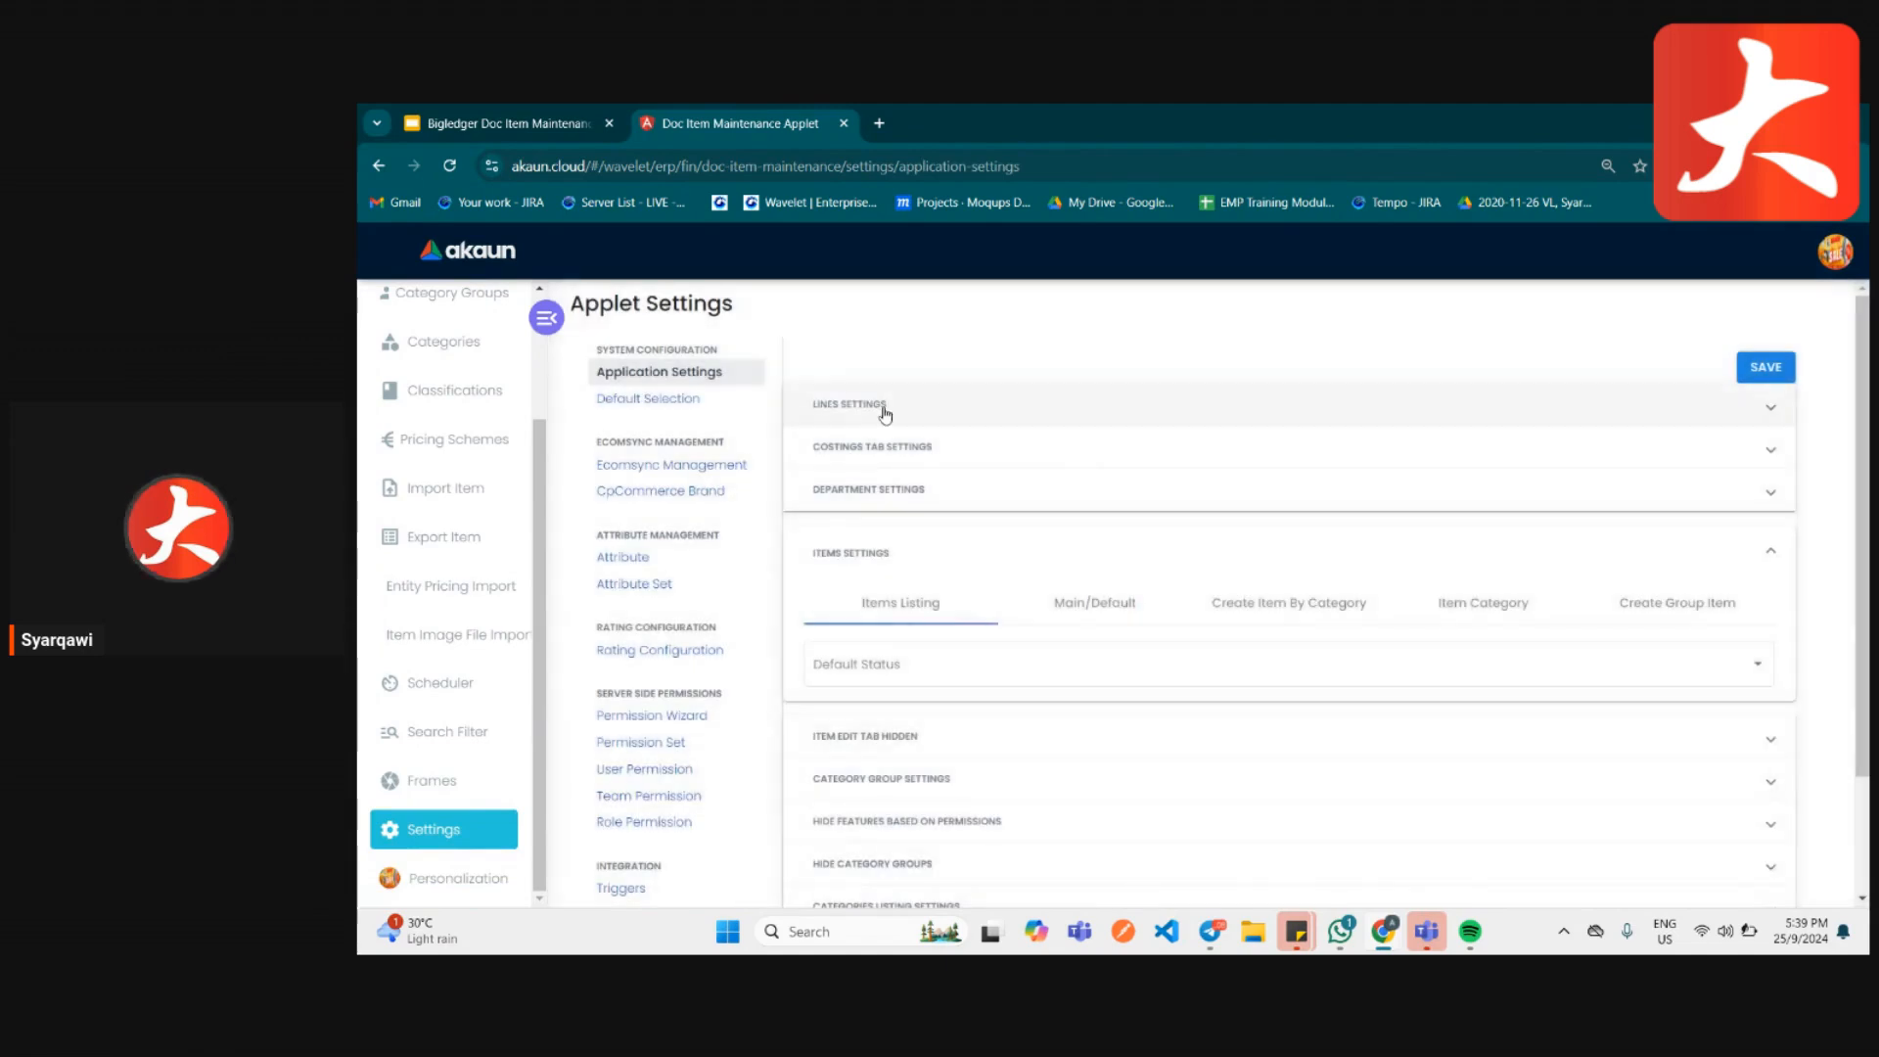
pyautogui.click(885, 412)
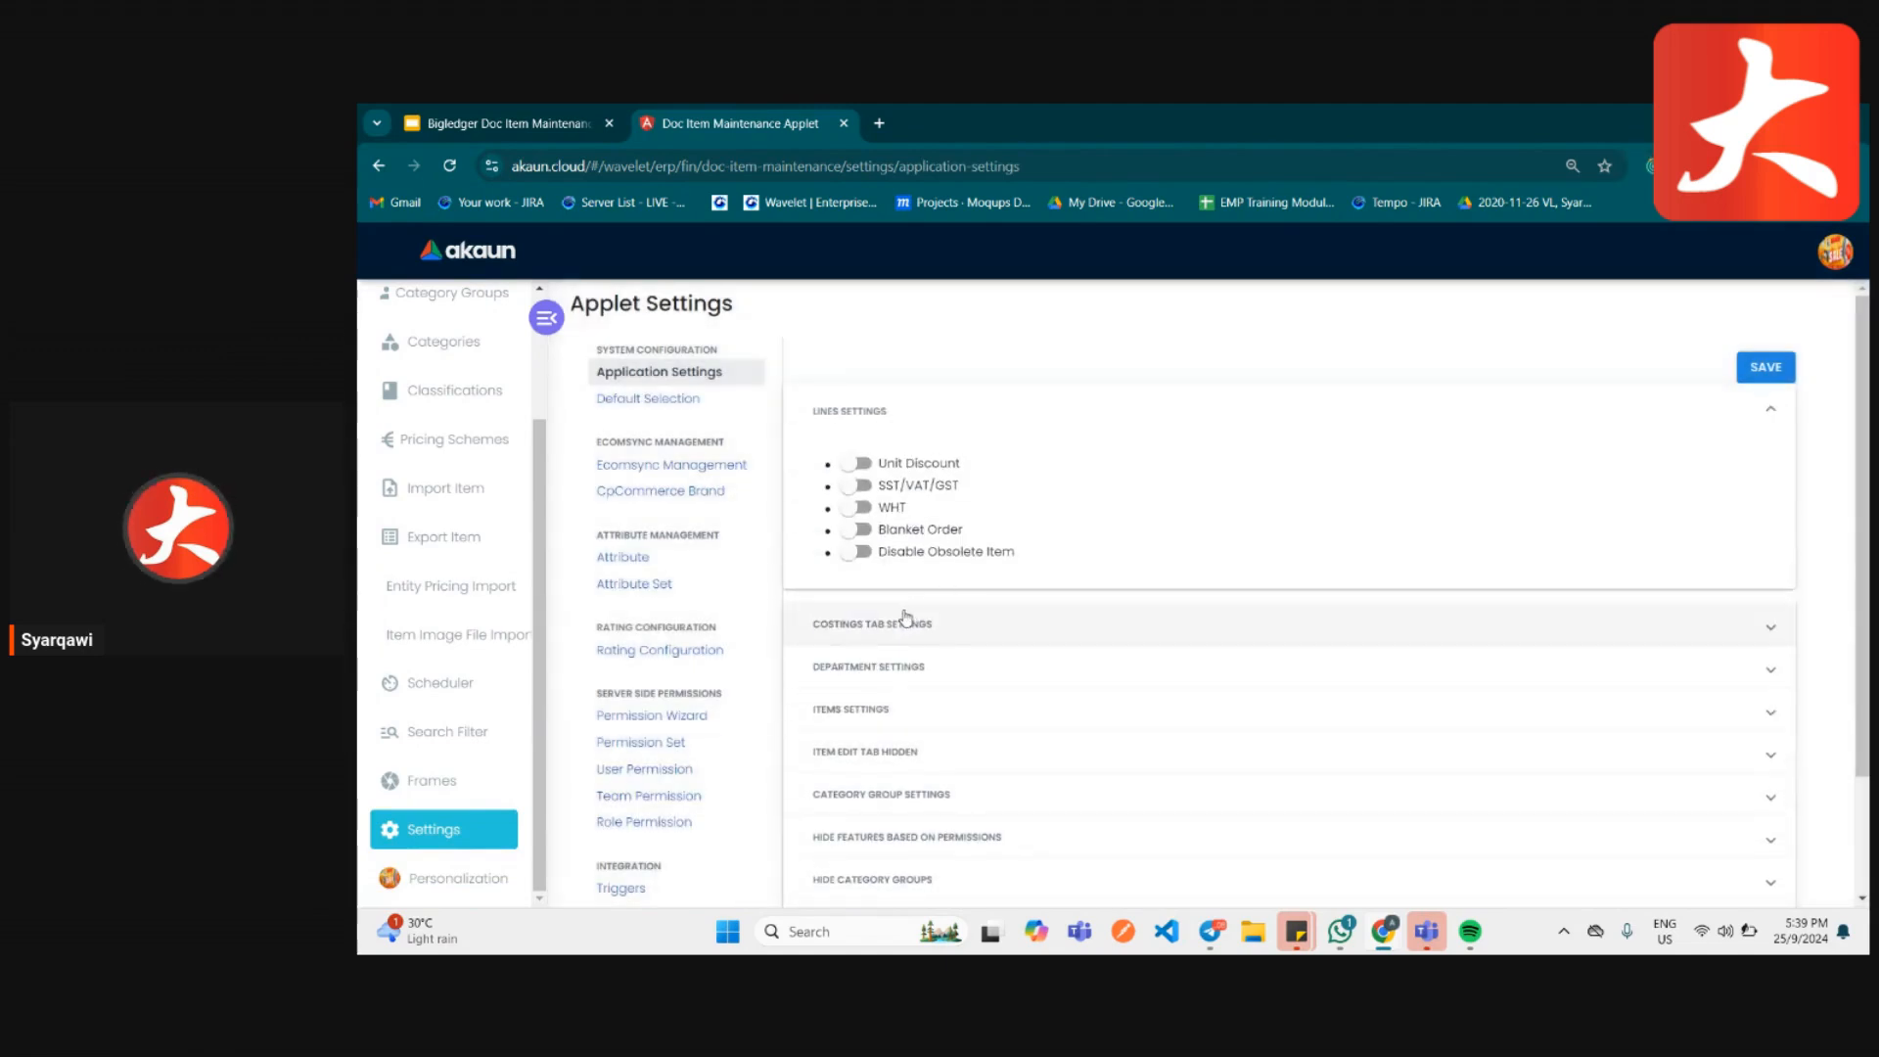
pyautogui.click(901, 616)
pyautogui.scroll(-5, 882, 631)
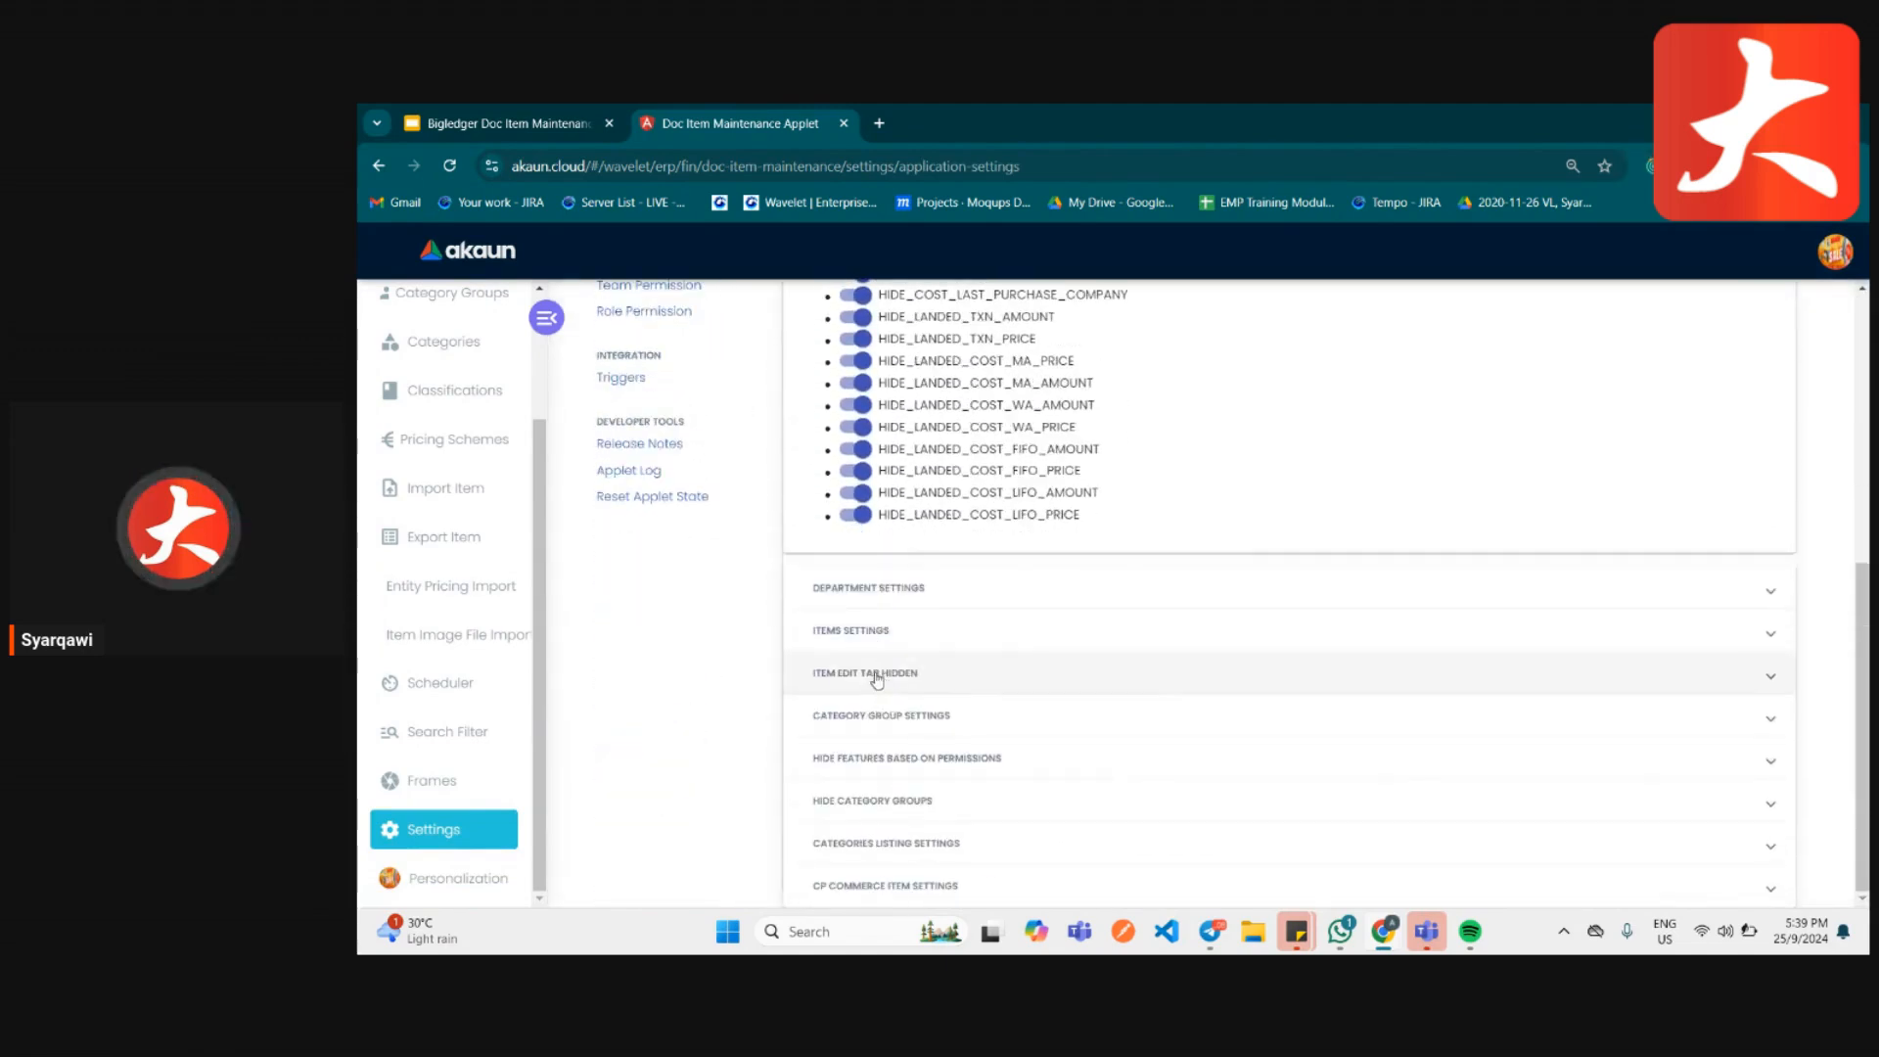
pyautogui.click(881, 674)
pyautogui.scroll(-1, 905, 514)
pyautogui.scroll(5, 932, 582)
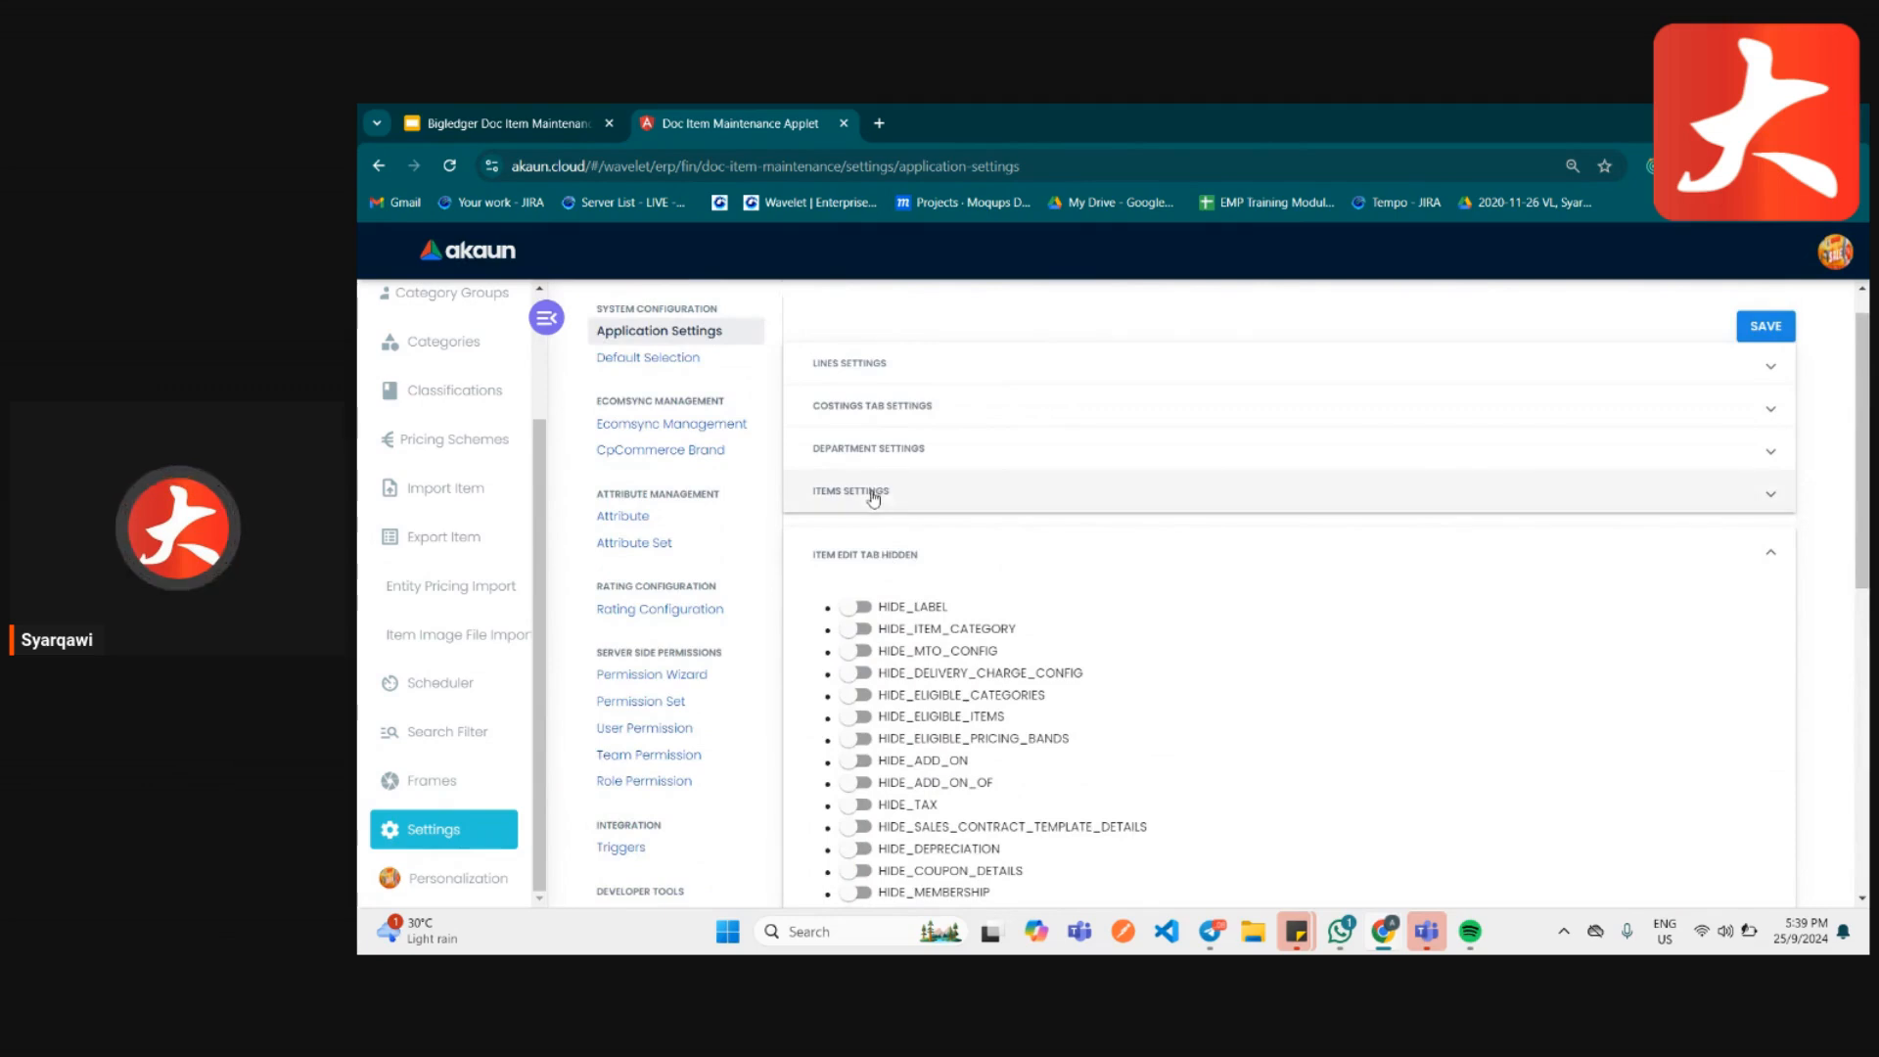
# - Review the items settings, checking the default status choices for the listing and the label type filter under Main/Default
pyautogui.click(897, 497)
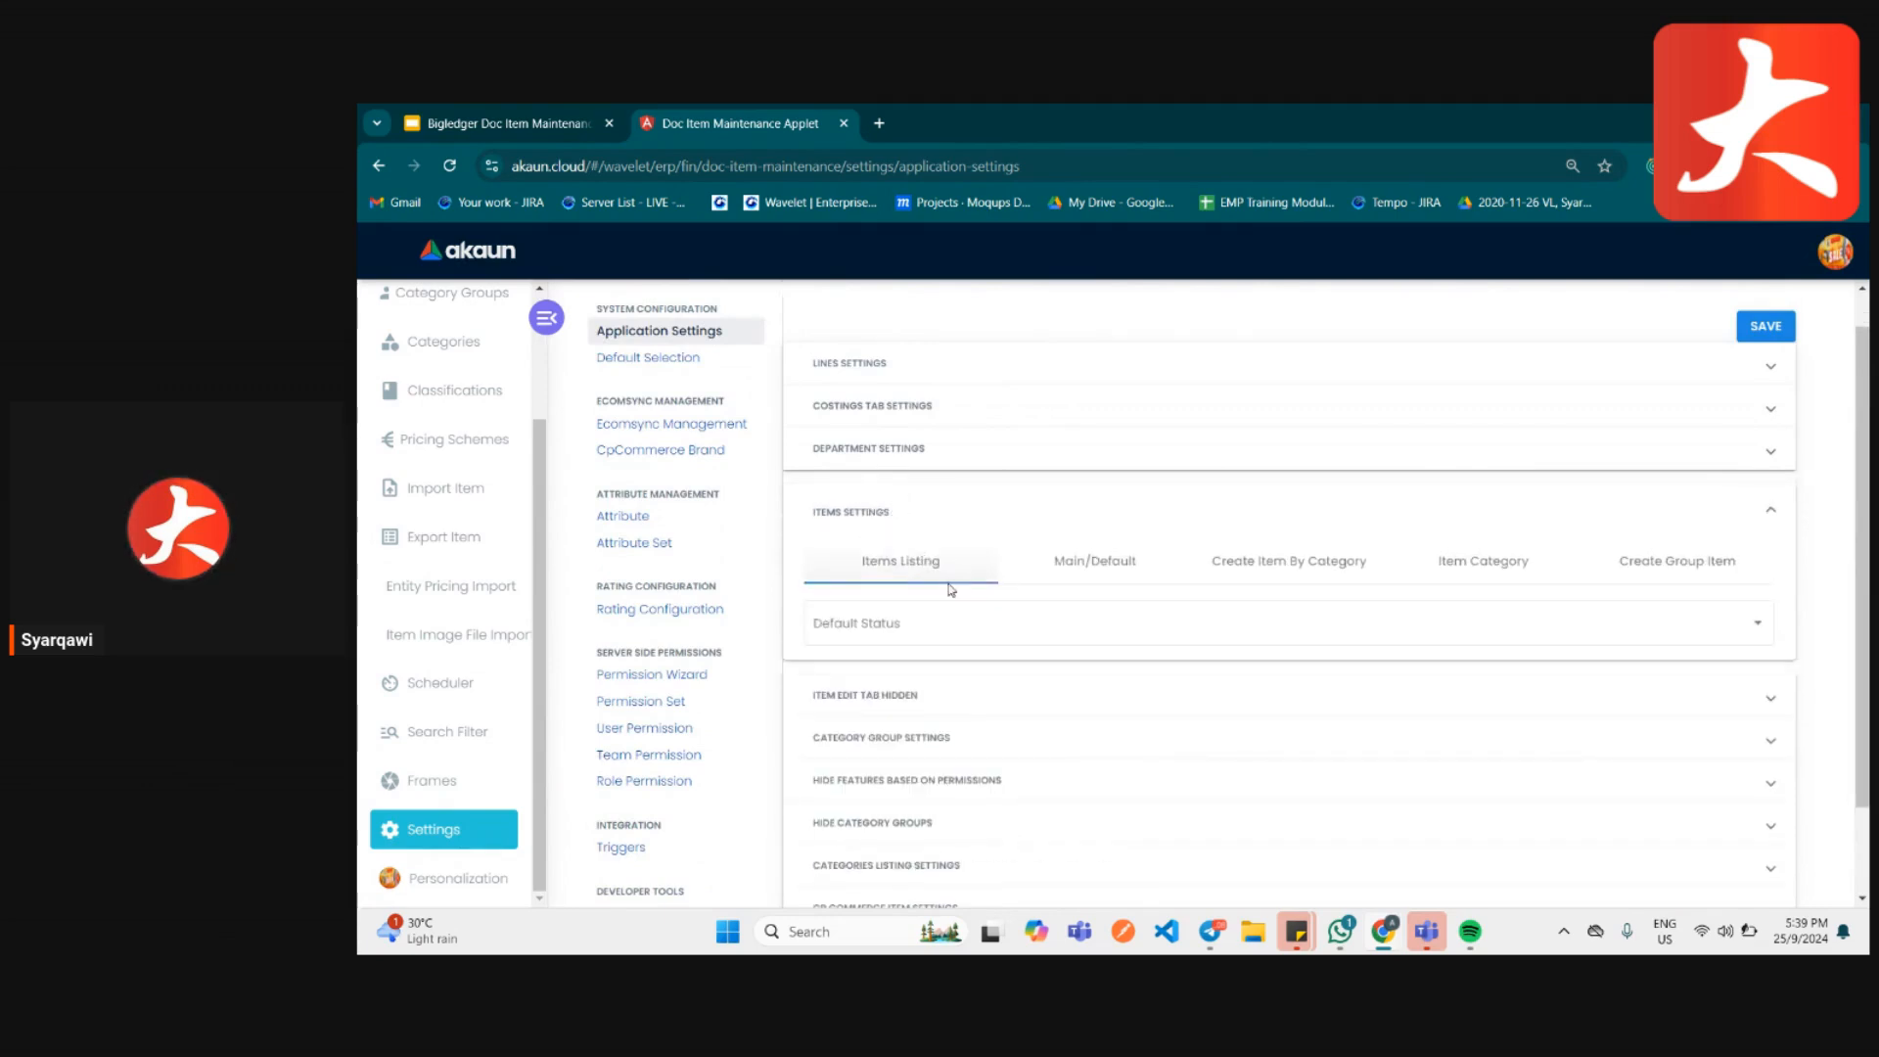
pyautogui.click(929, 624)
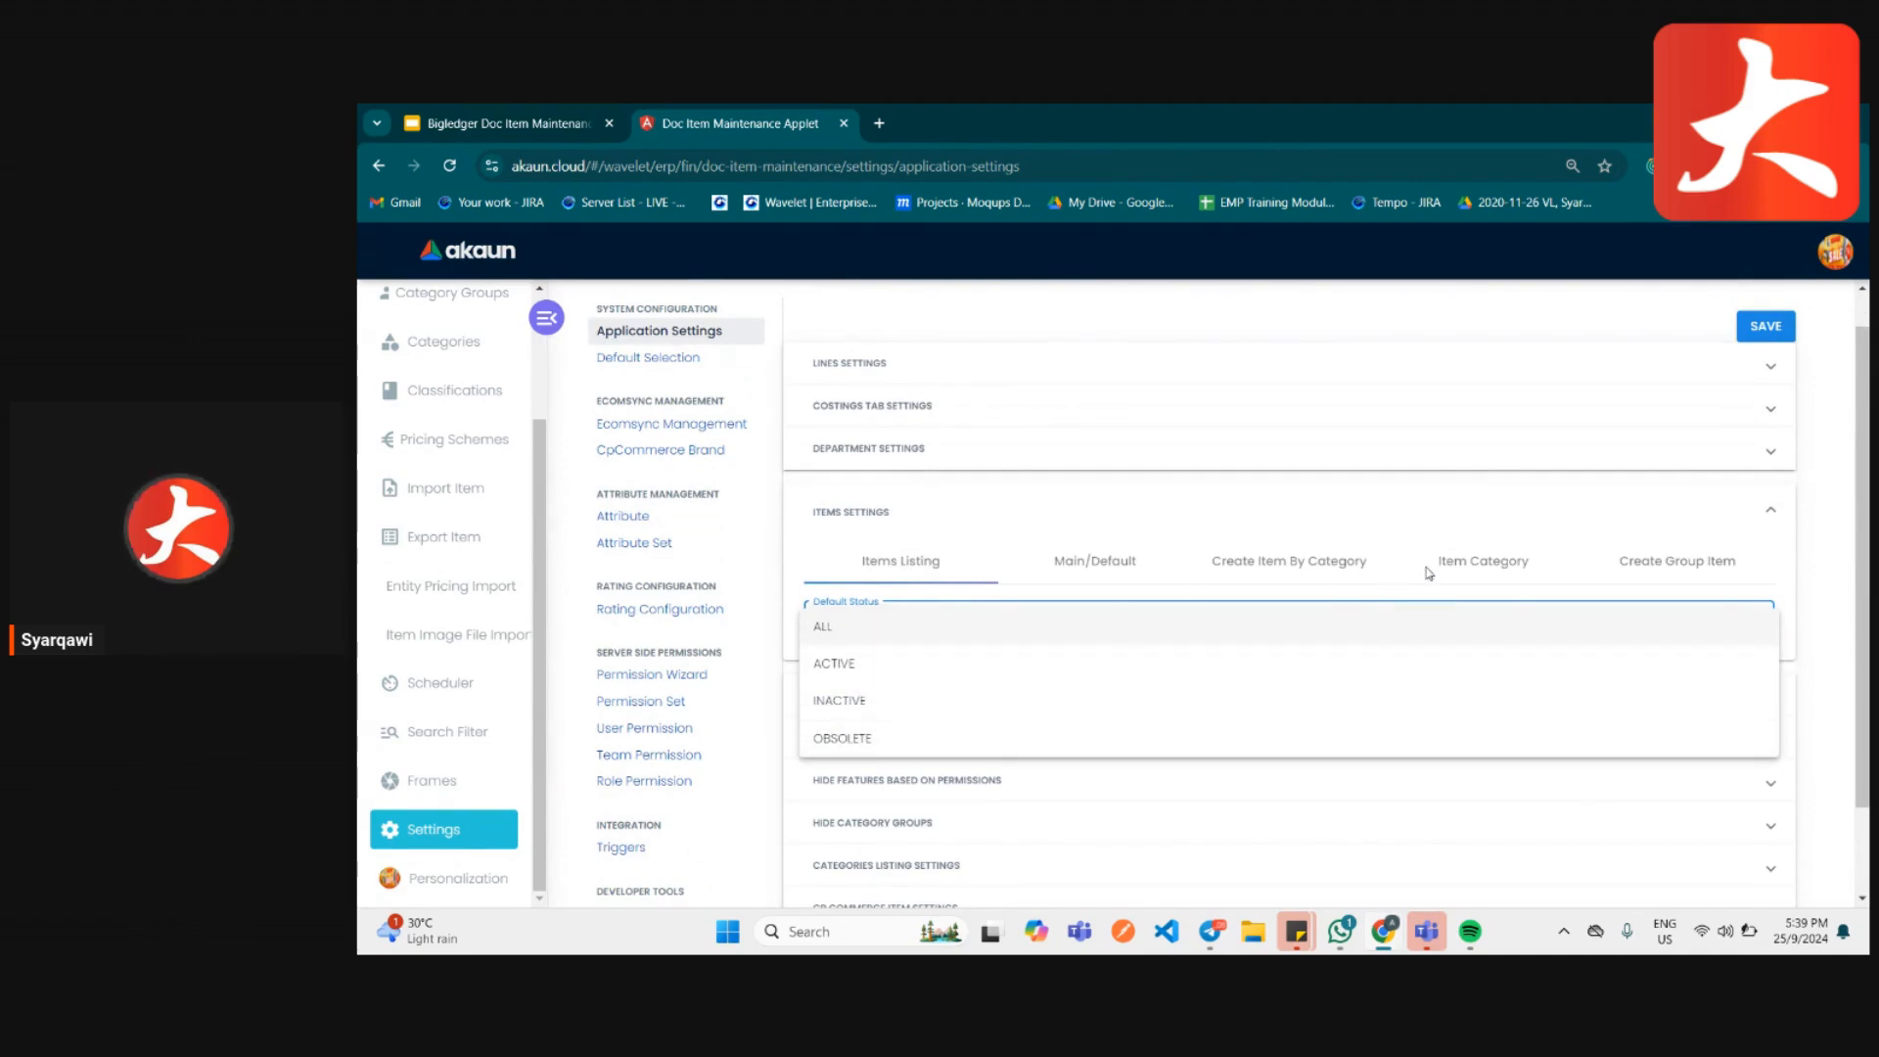
pyautogui.click(1157, 560)
pyautogui.click(1103, 560)
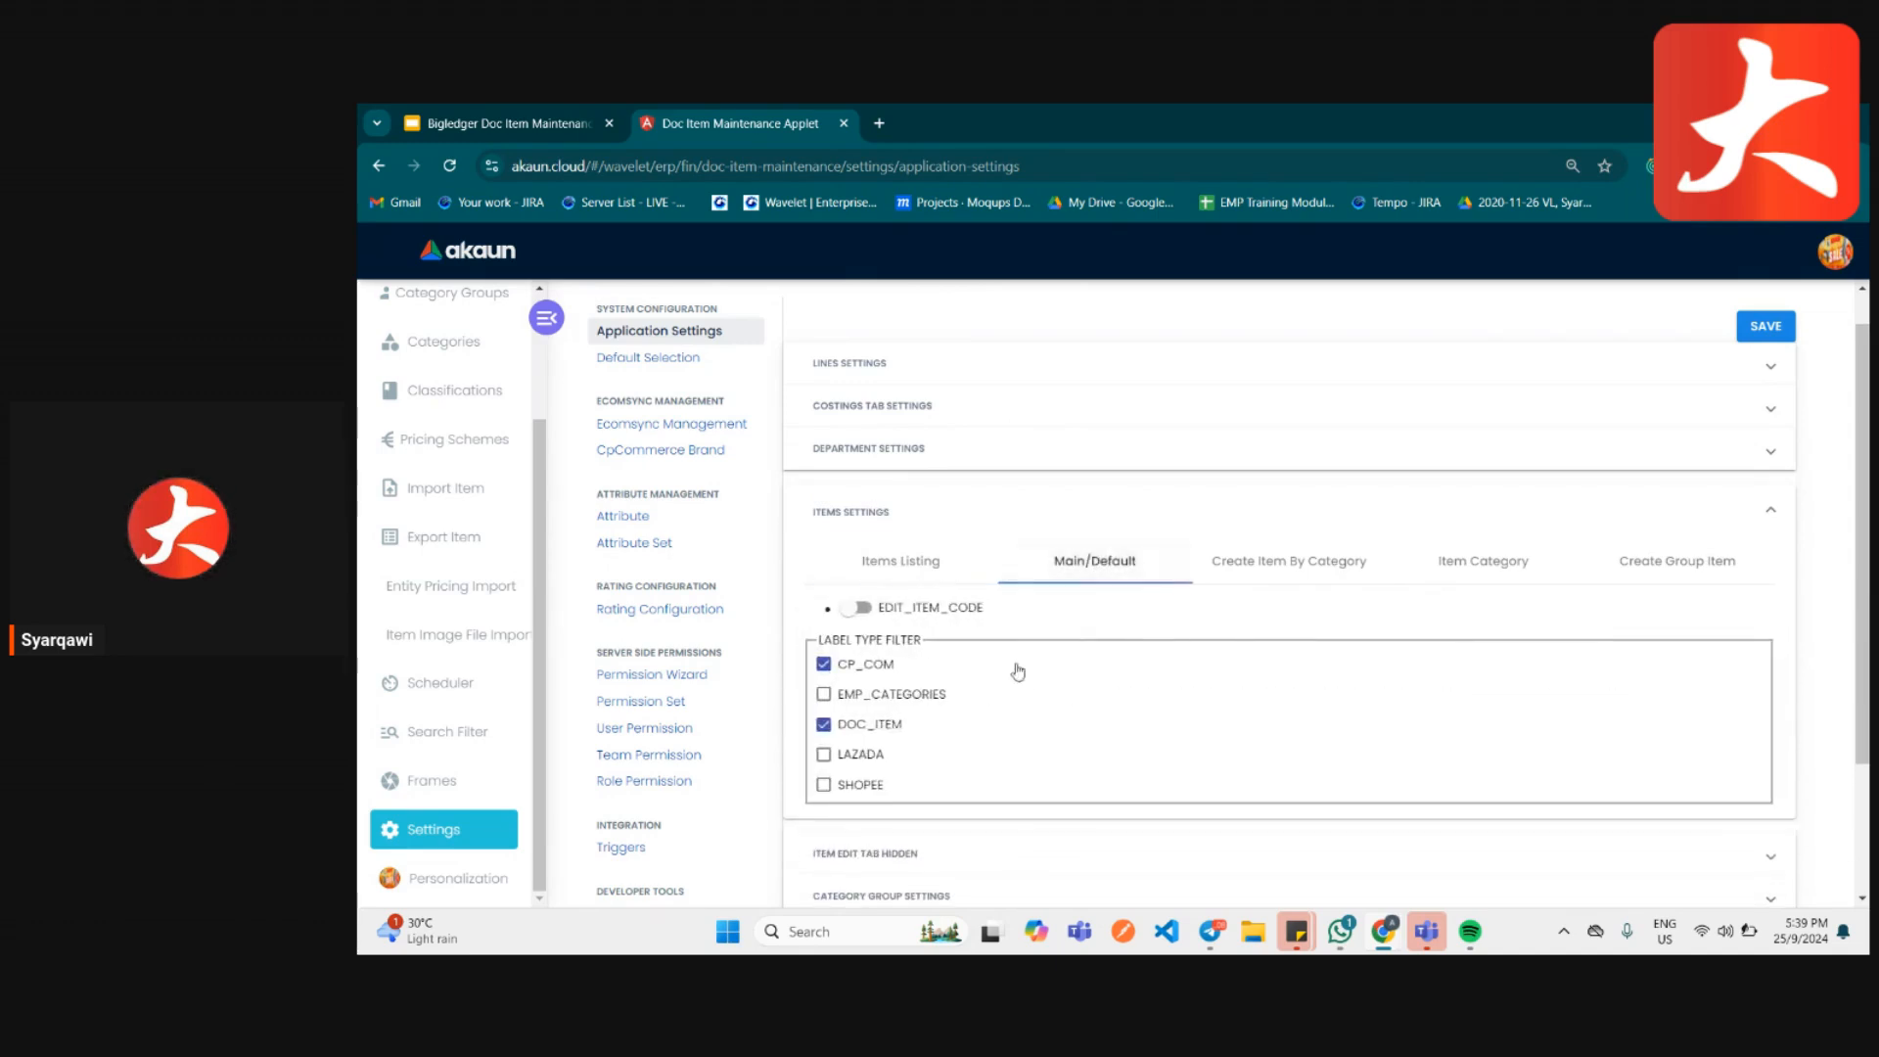
pyautogui.scroll(-2, 879, 659)
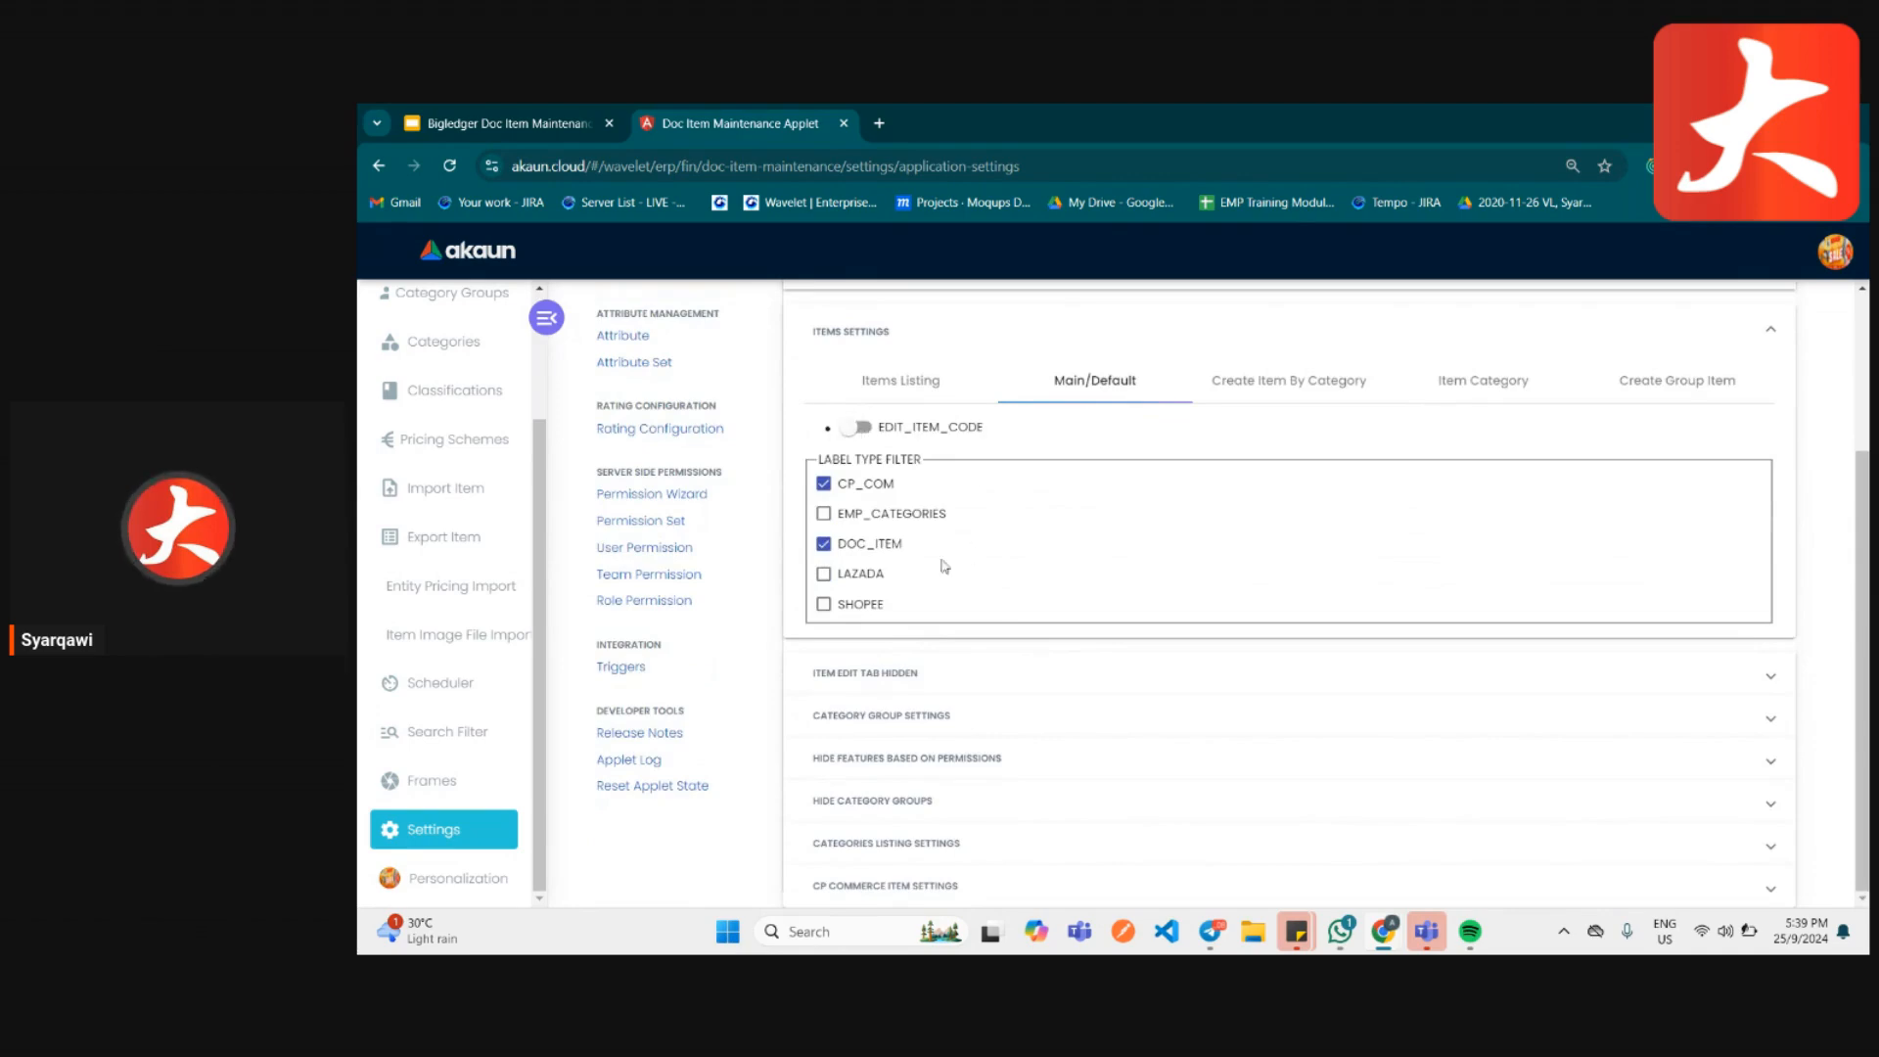
# - Review the category group, hide category groups, categories listing and CP Commerce item settings
pyautogui.click(906, 729)
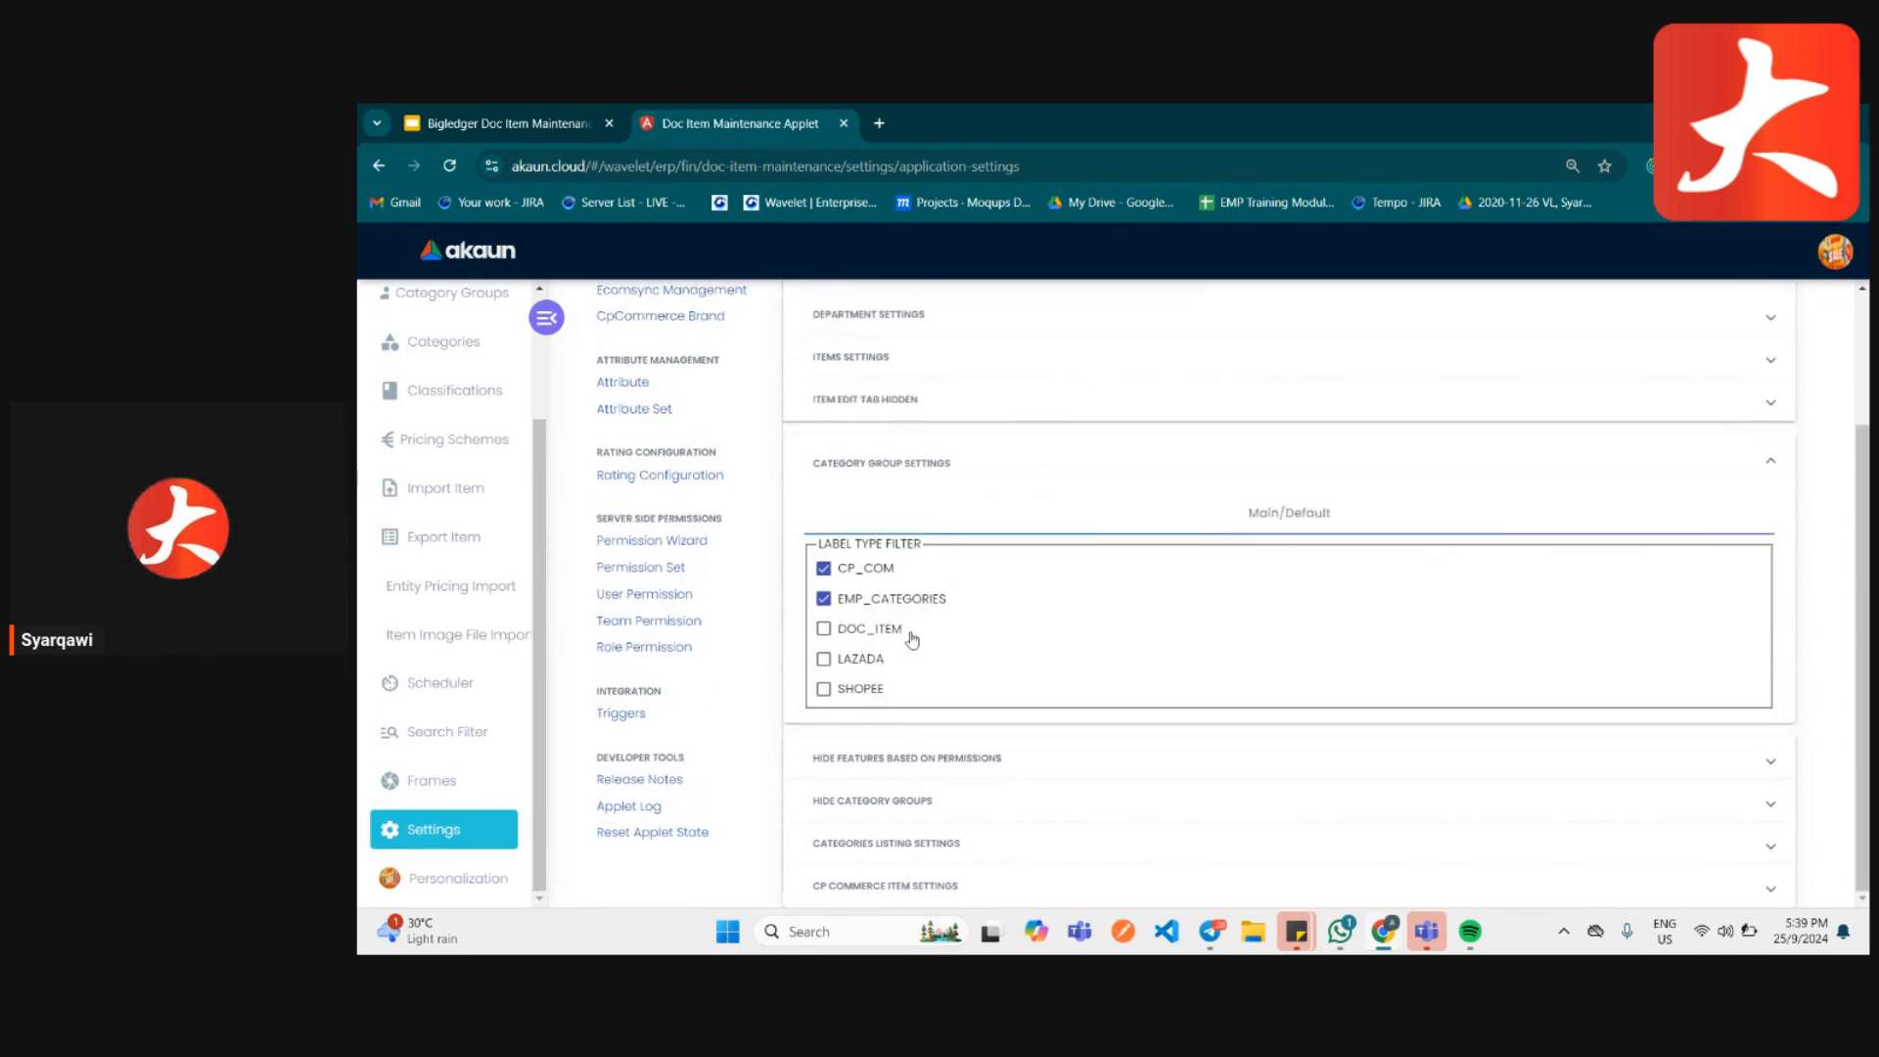
pyautogui.click(871, 801)
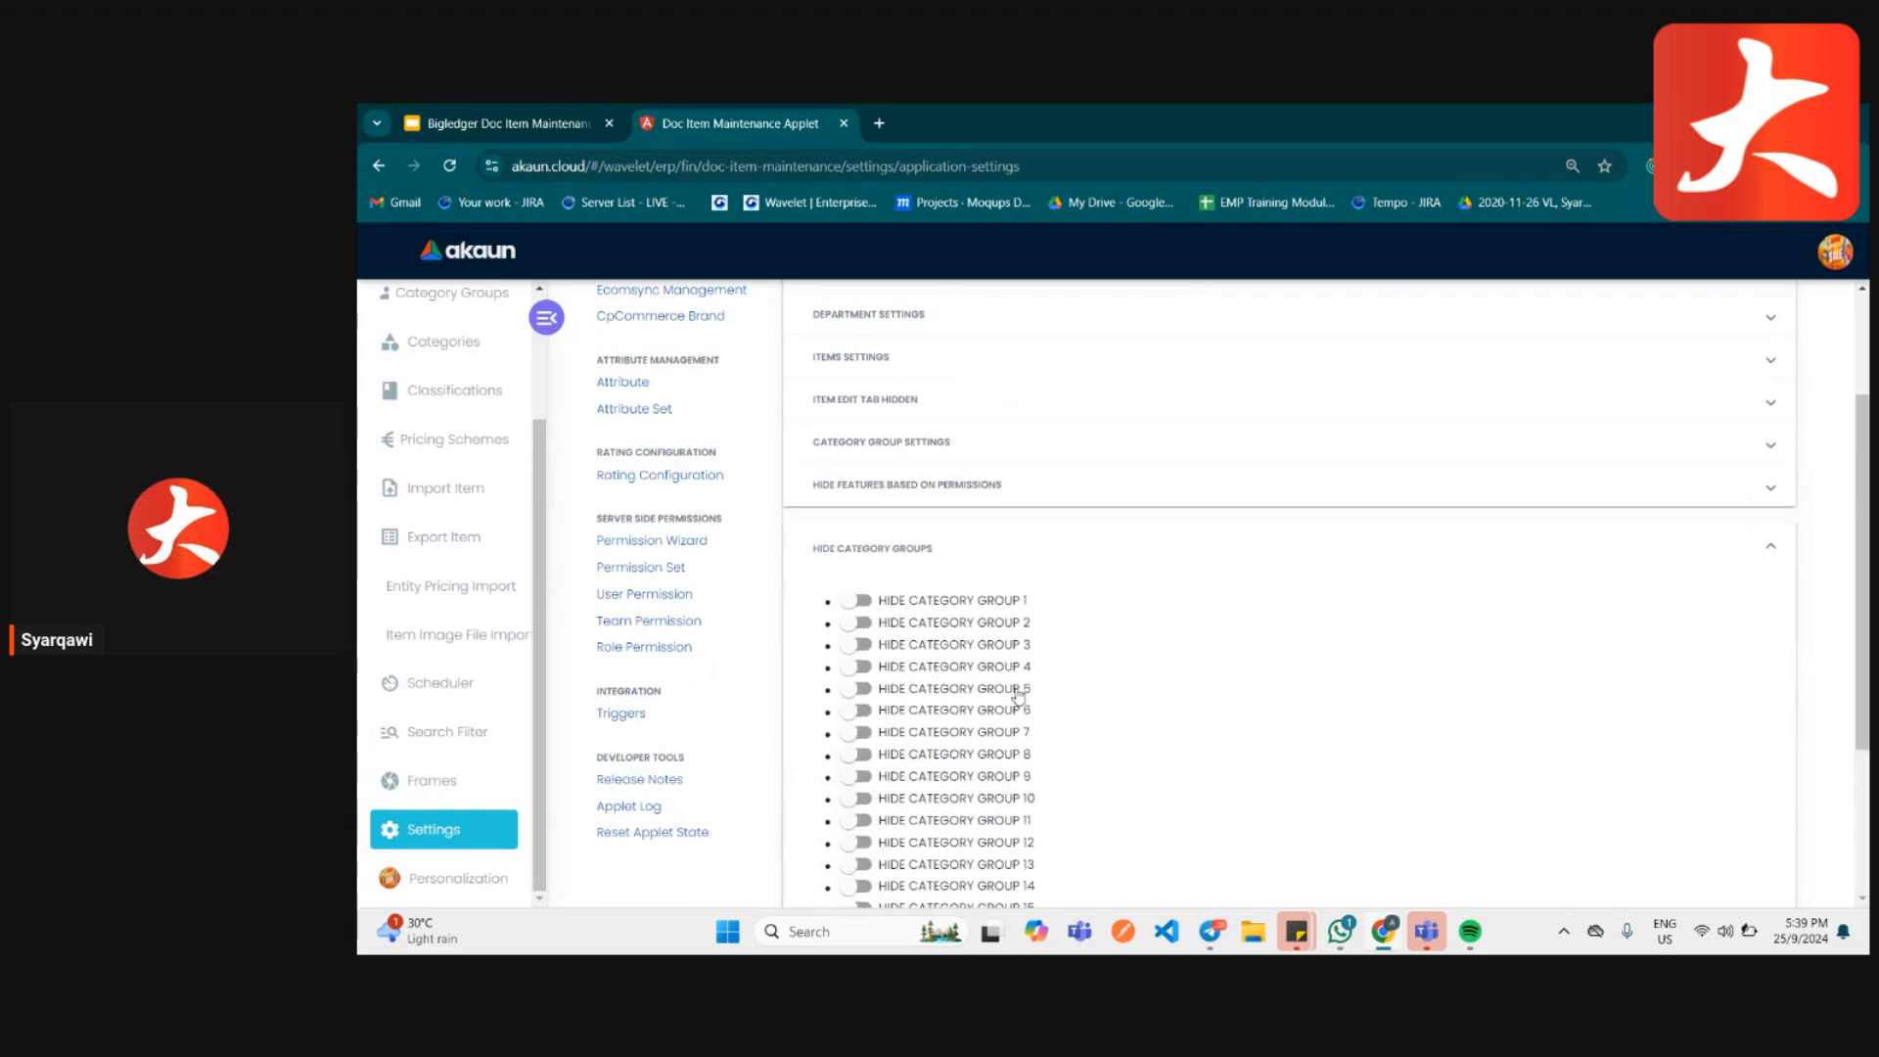
pyautogui.scroll(-2, 1018, 695)
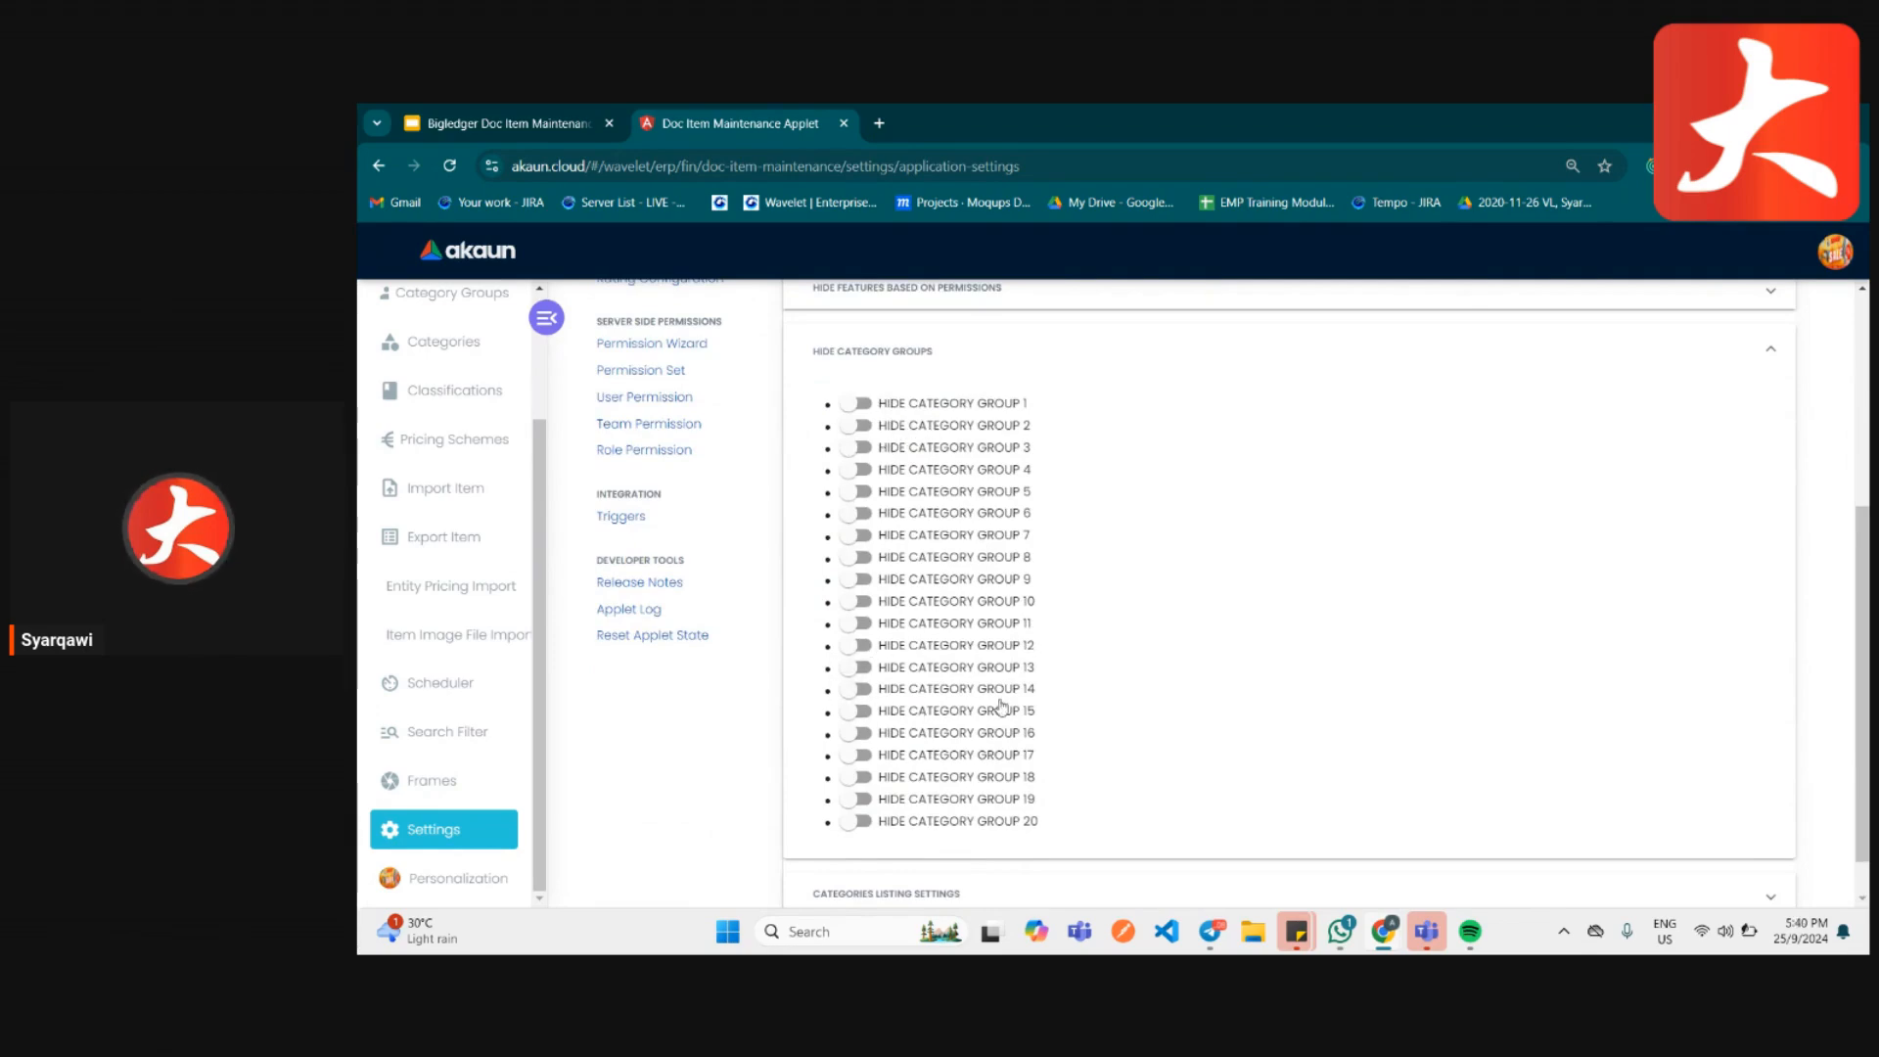
pyautogui.scroll(-1, 978, 783)
pyautogui.click(944, 864)
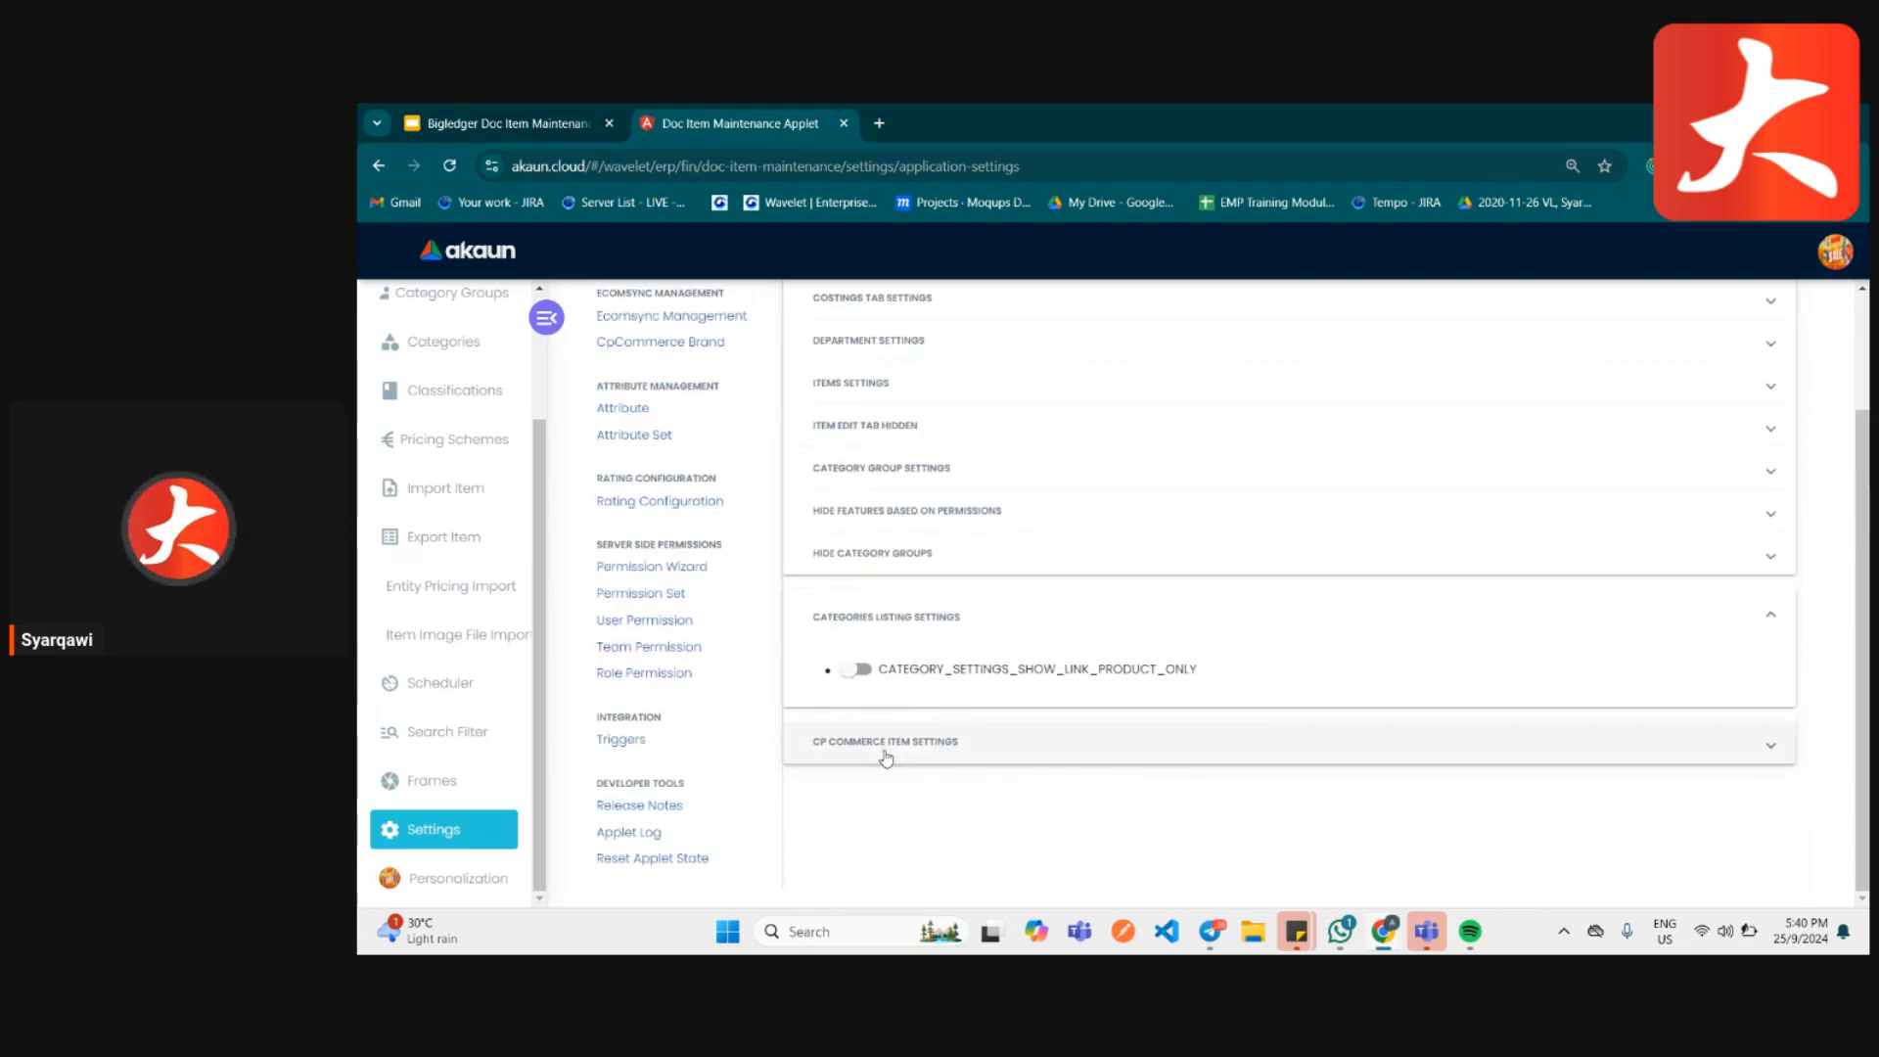
pyautogui.click(885, 744)
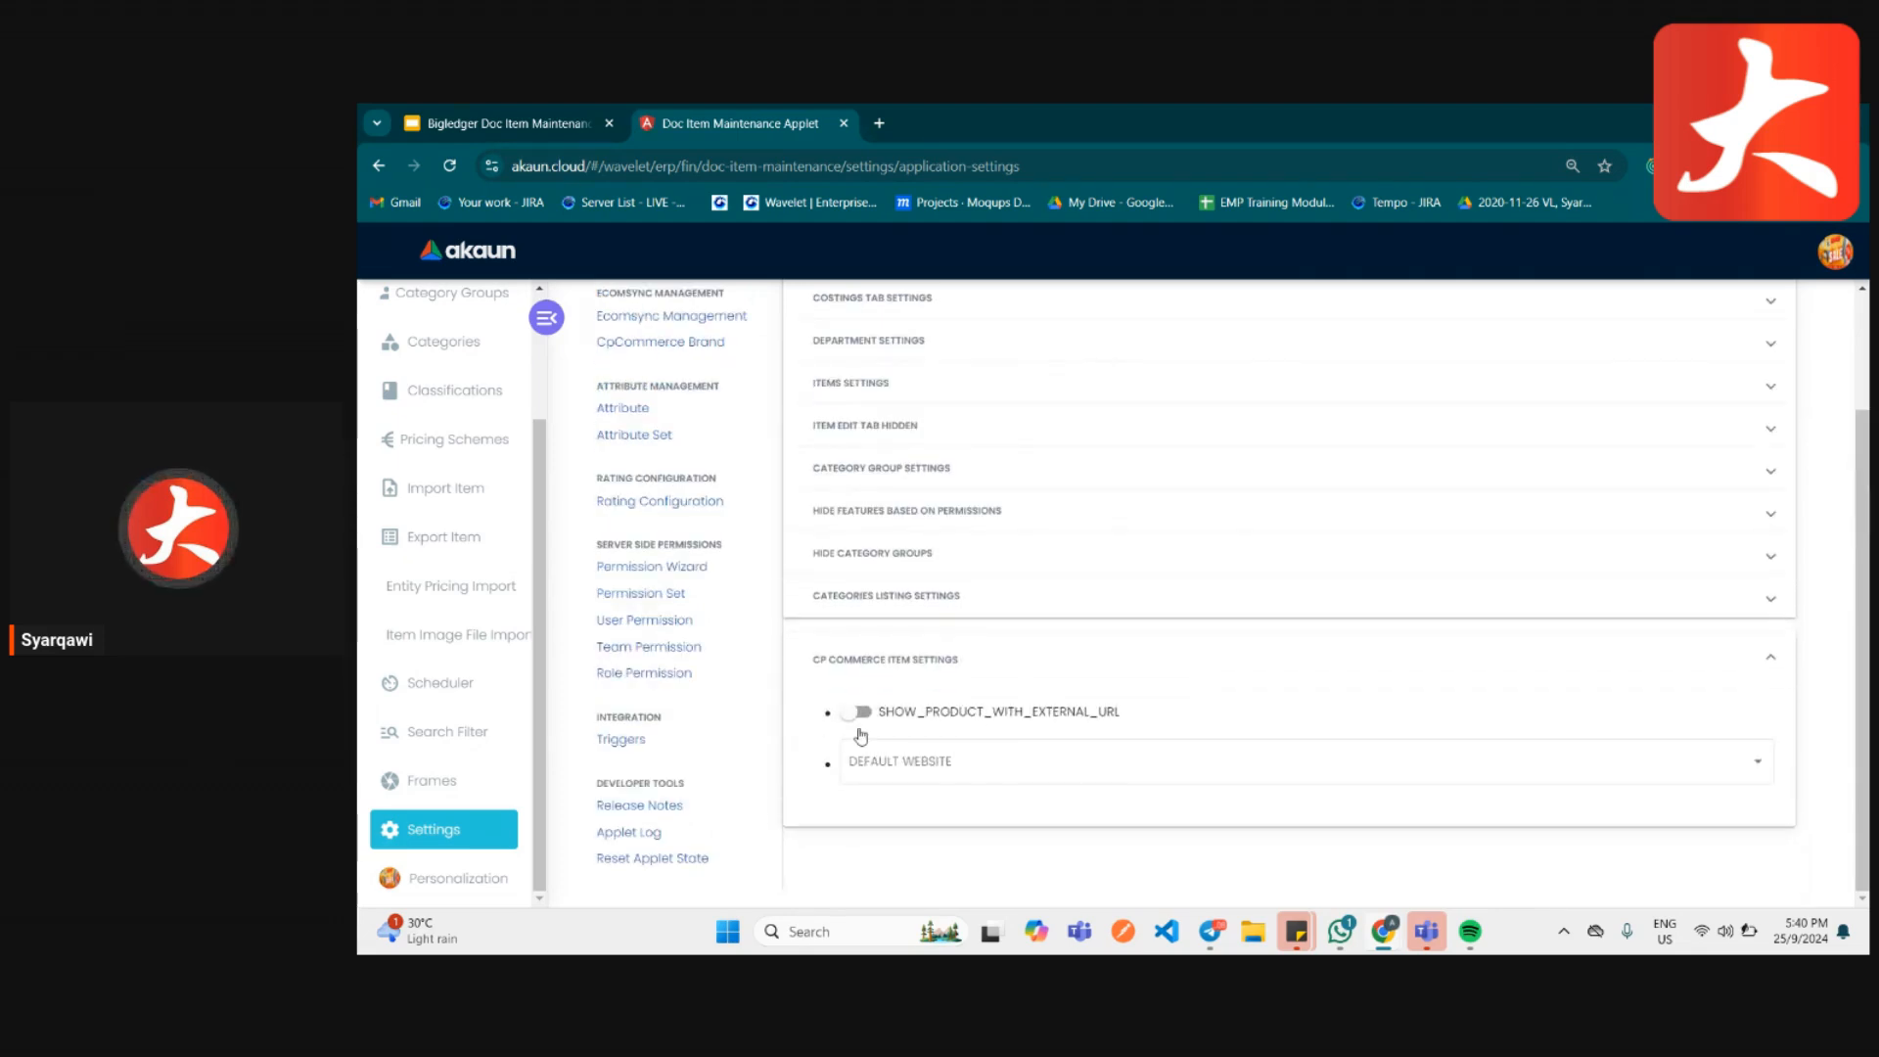
# - Check the applet's default currency and UOM under Default Selection, and return to the item listing
pyautogui.scroll(2, 689, 438)
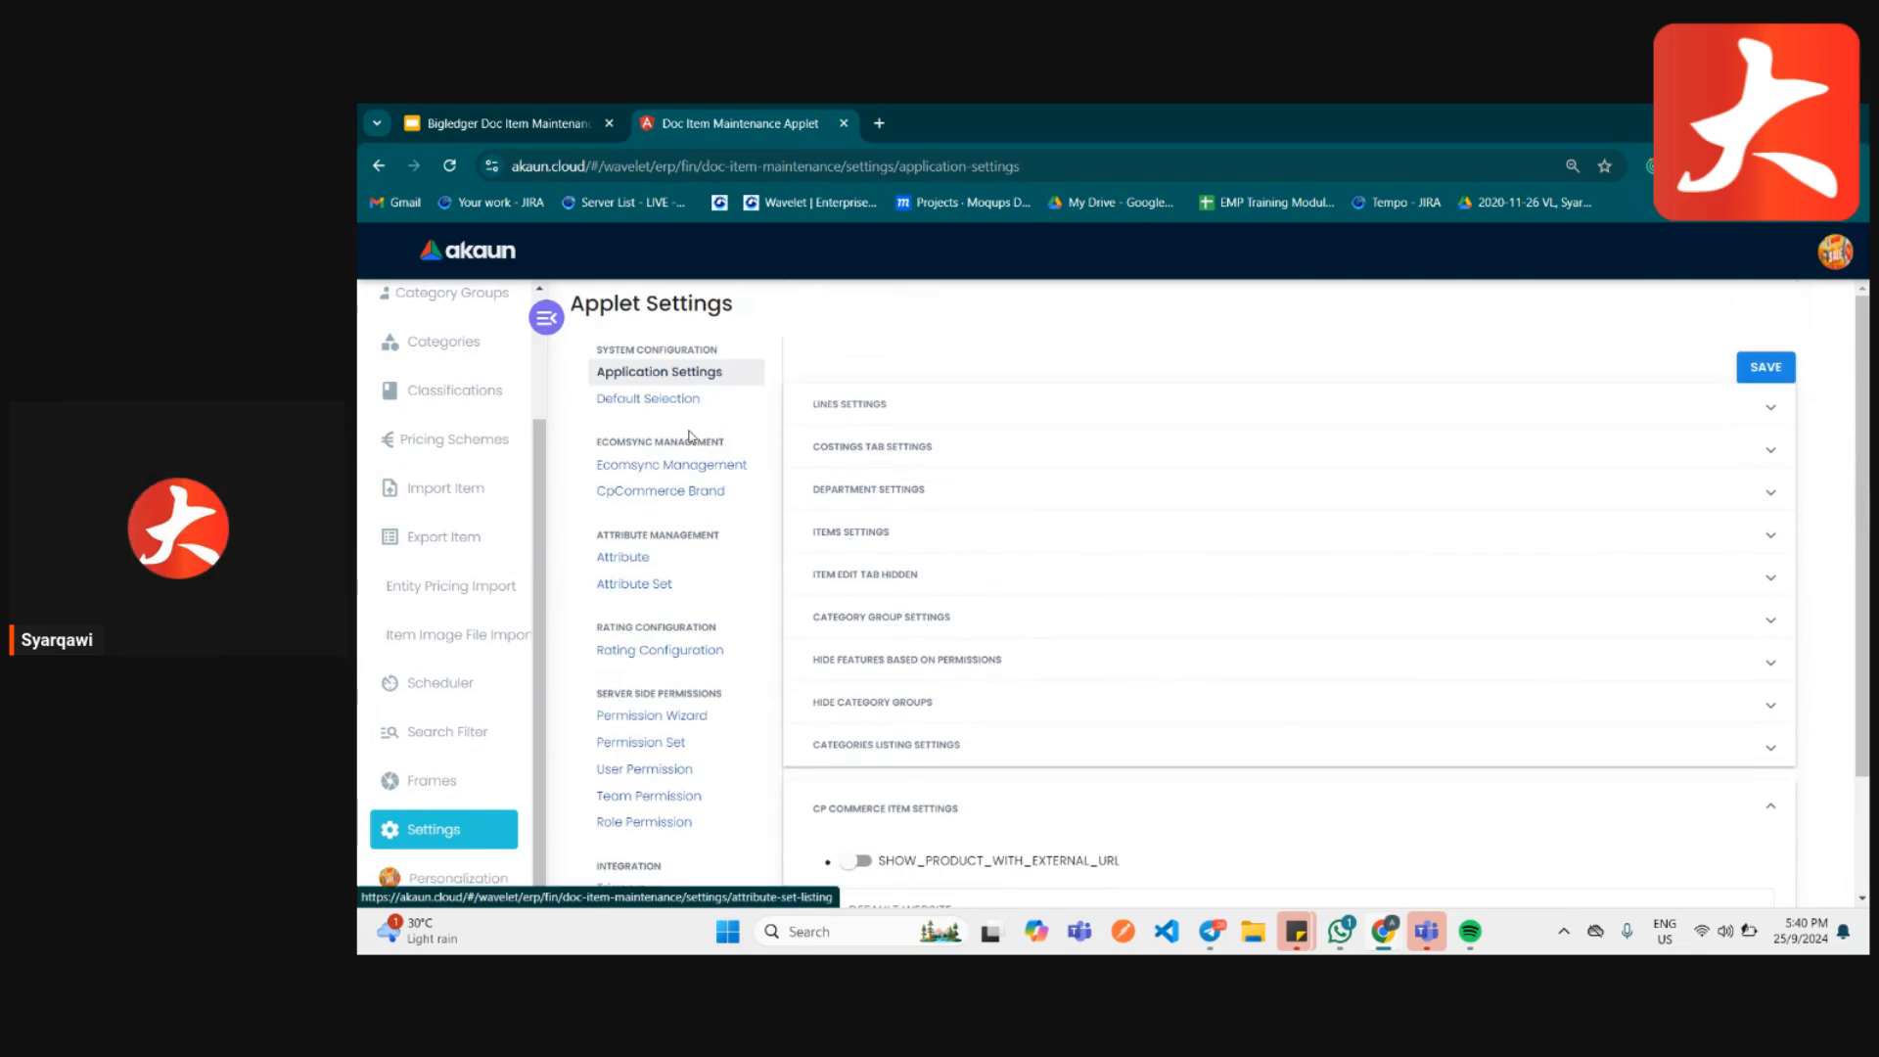
pyautogui.click(654, 399)
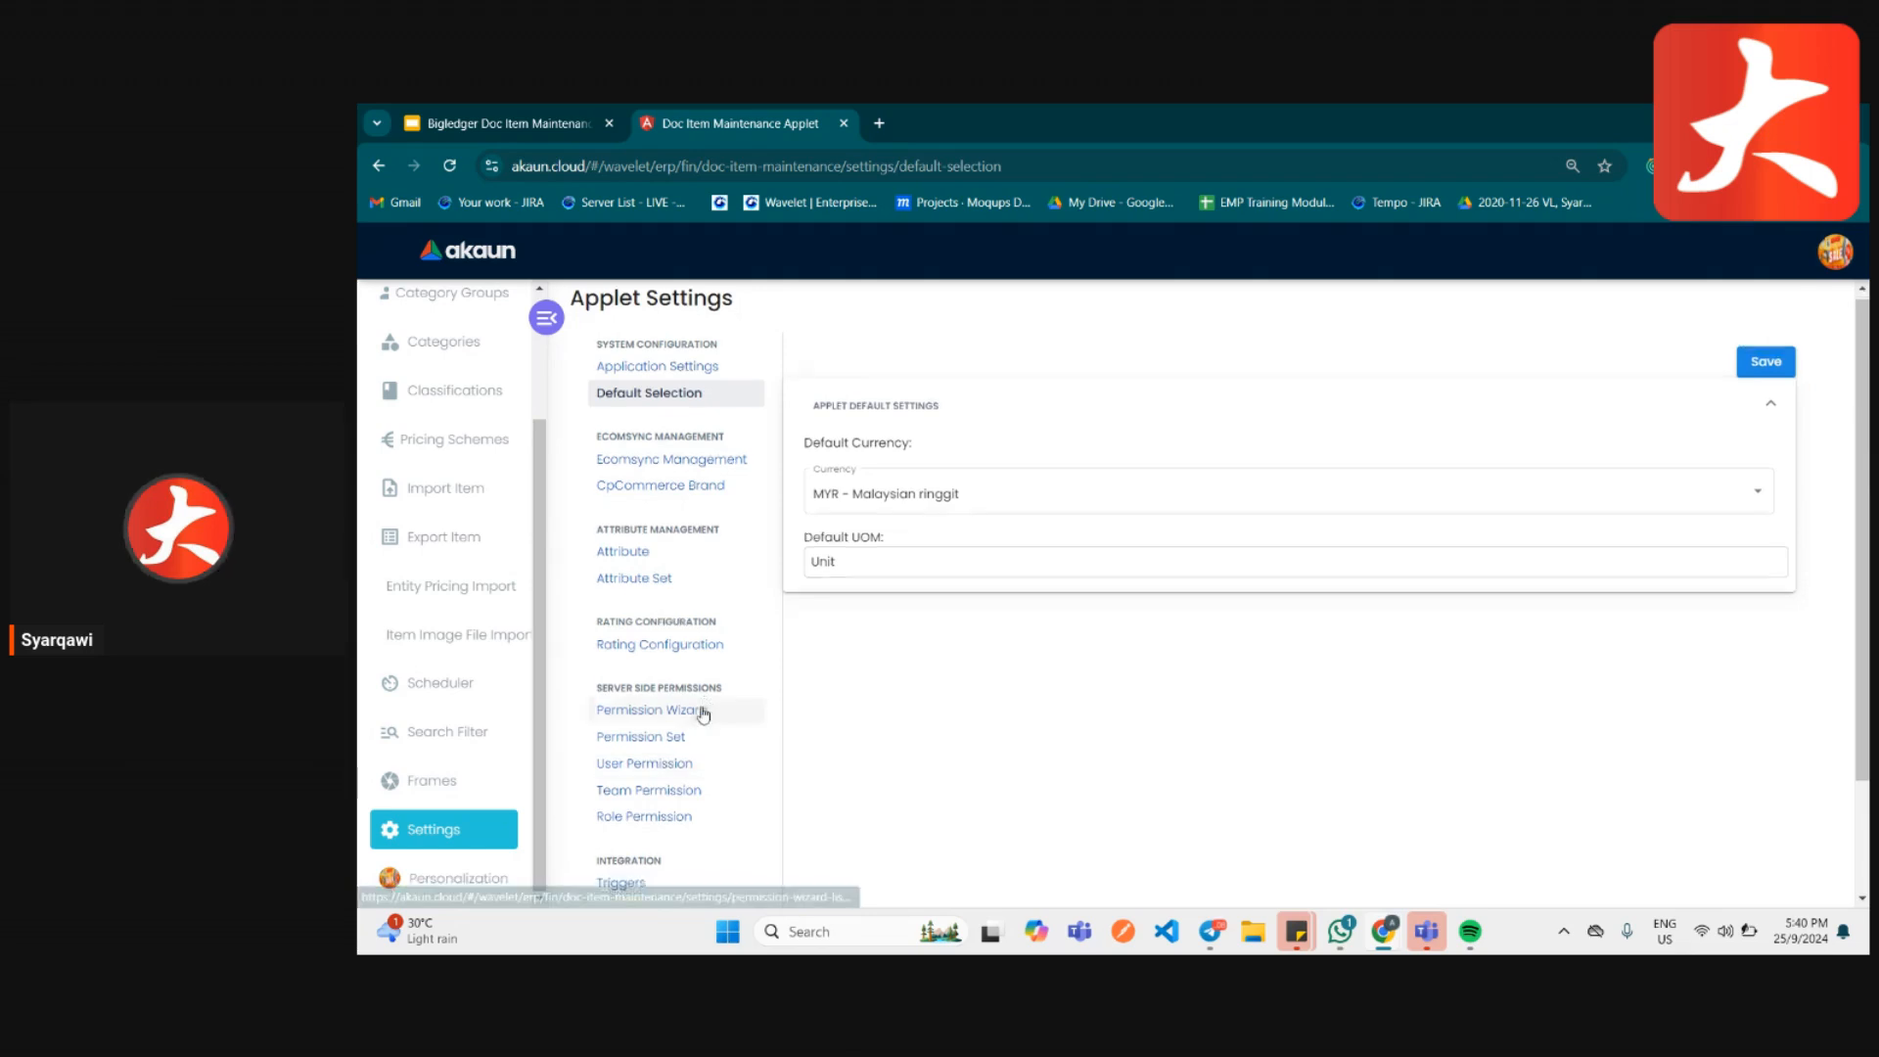
pyautogui.scroll(-2, 665, 753)
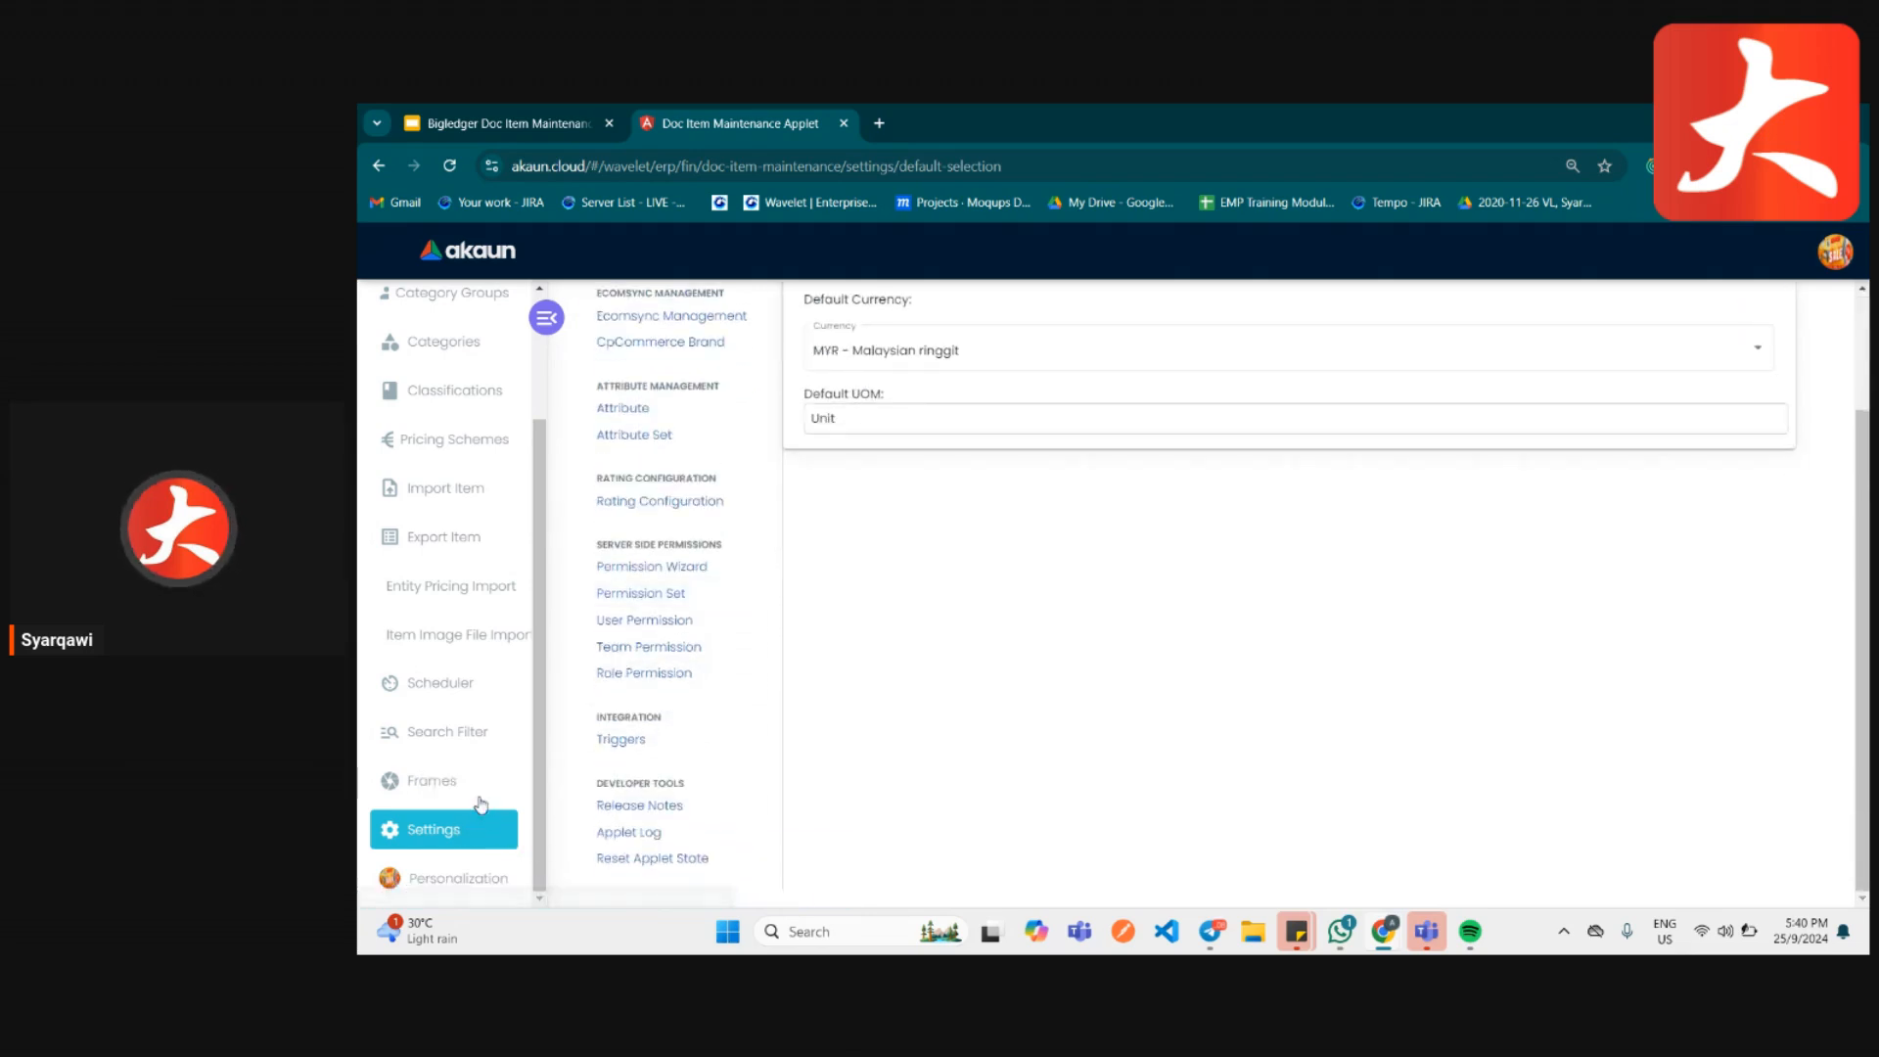
pyautogui.scroll(2, 526, 588)
pyautogui.scroll(2, 744, 470)
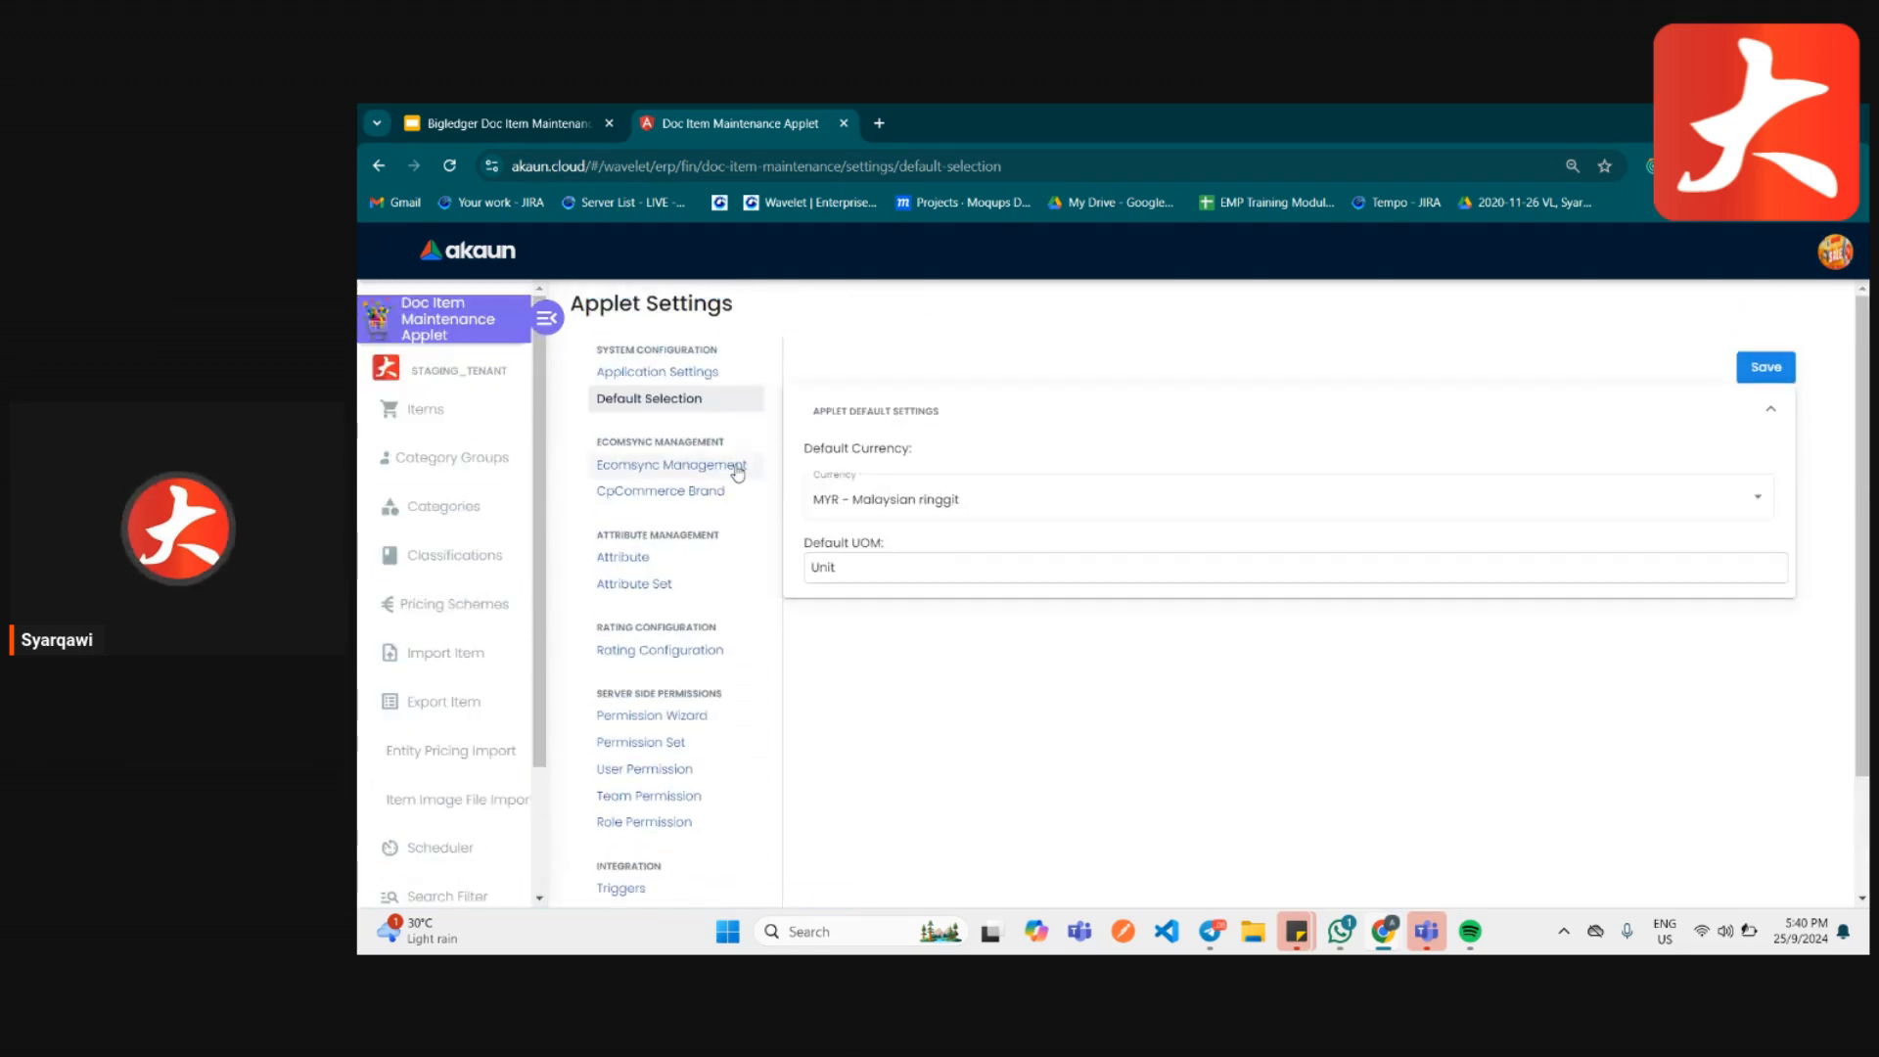
pyautogui.click(431, 411)
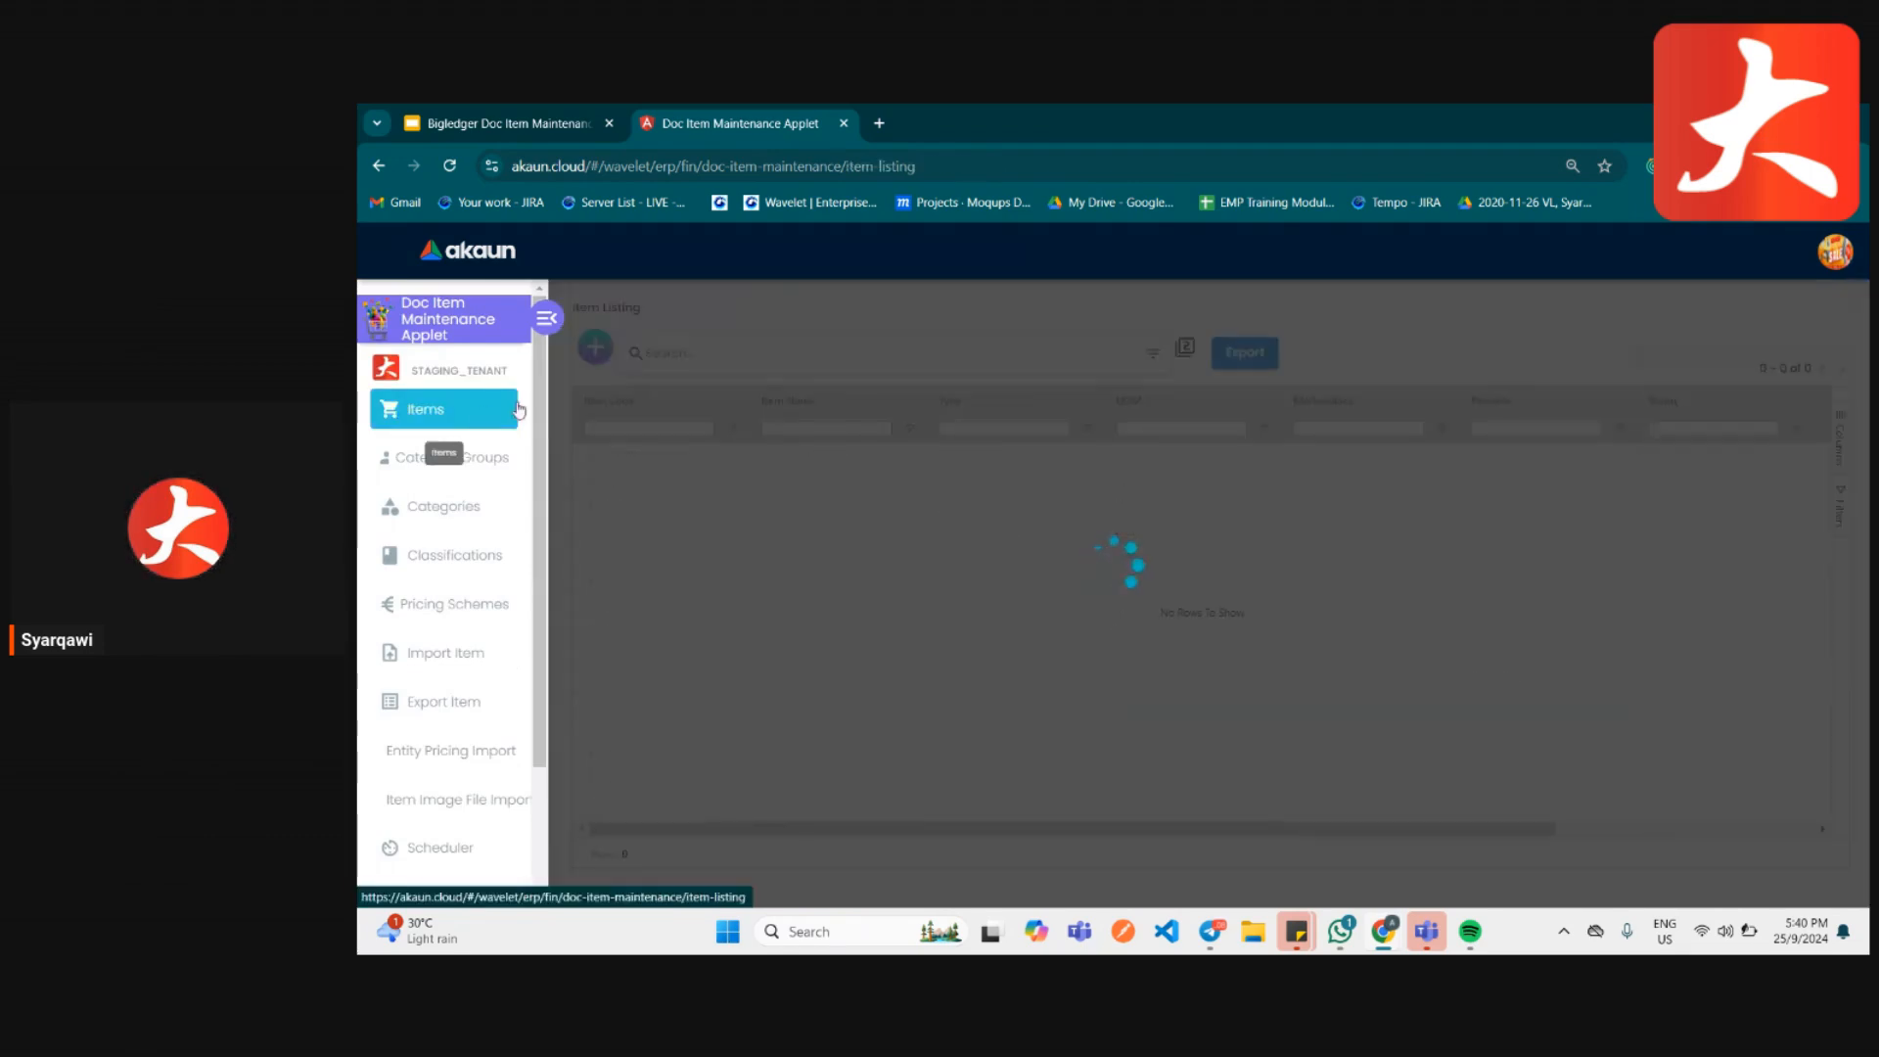
# - Switch to the Bigledger Doc Item Maintenance Applet presentation in Google Slides and show the Q & A and Thank you slides
pyautogui.click(537, 121)
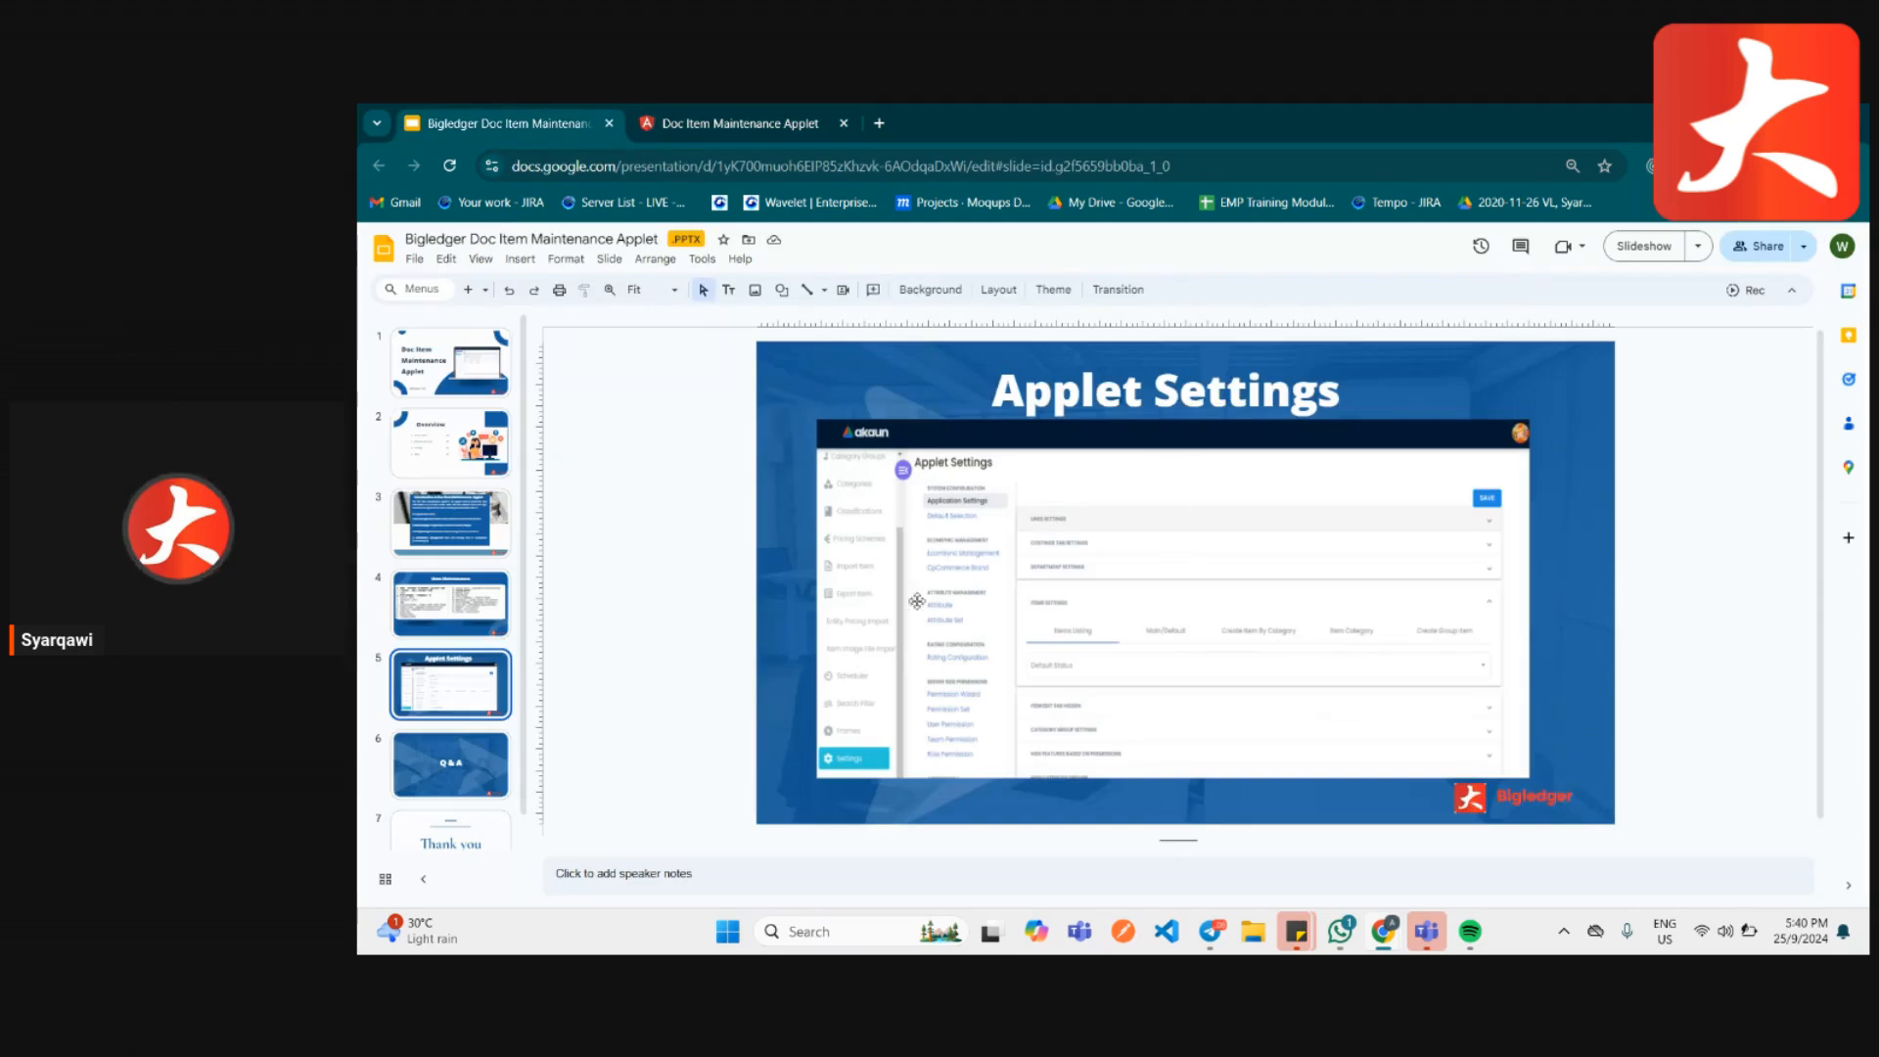
pyautogui.click(445, 759)
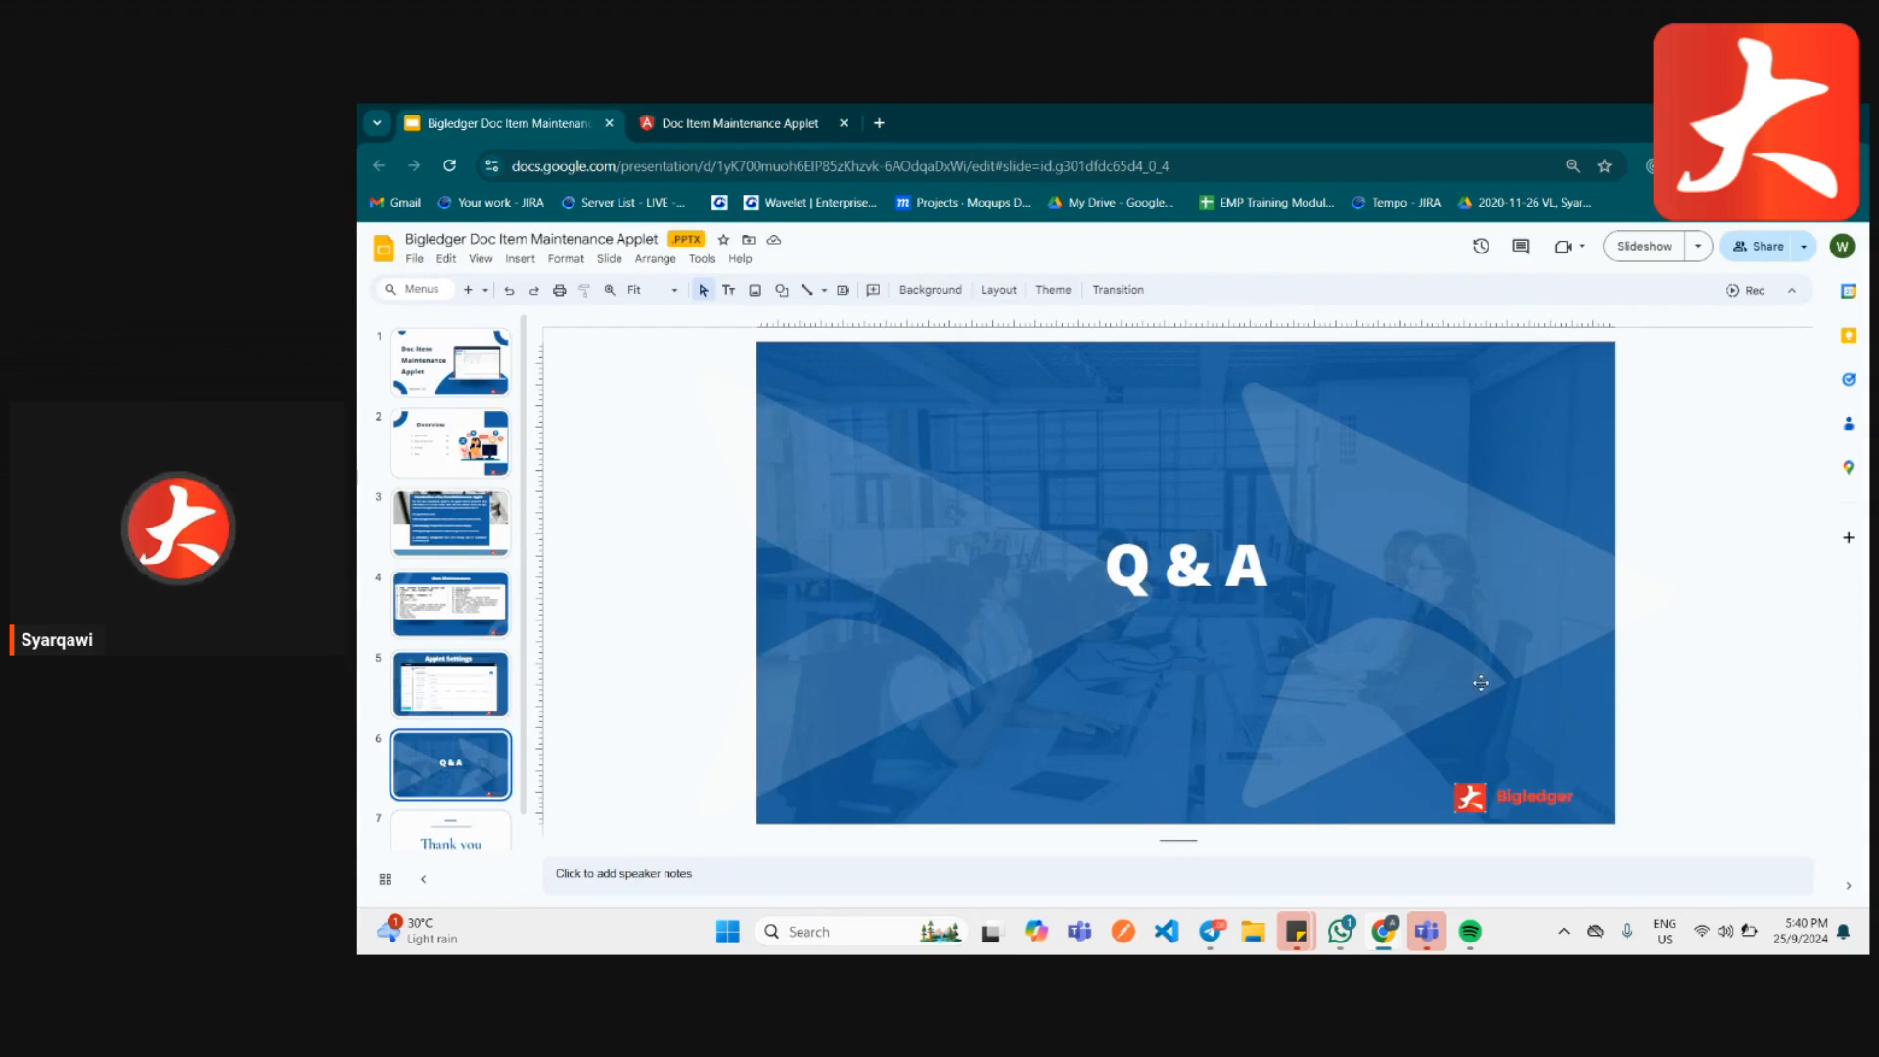
pyautogui.press('Down')
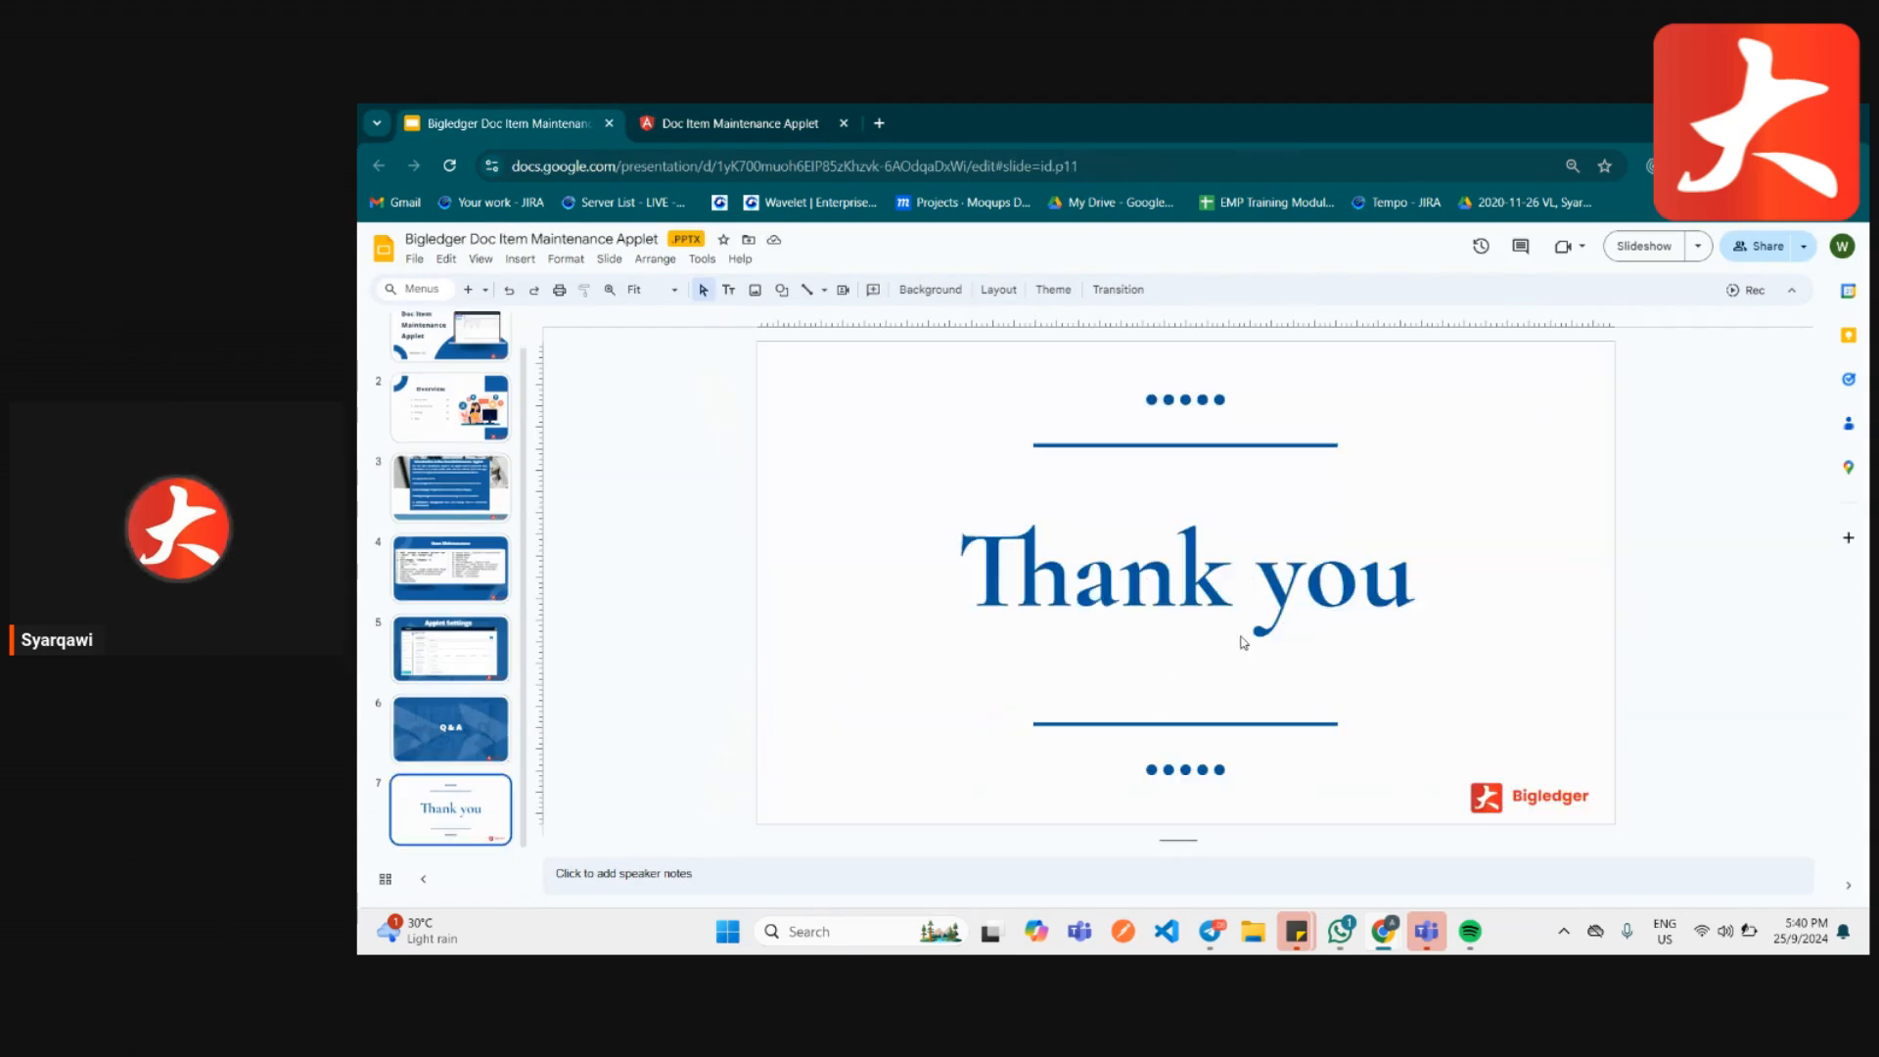